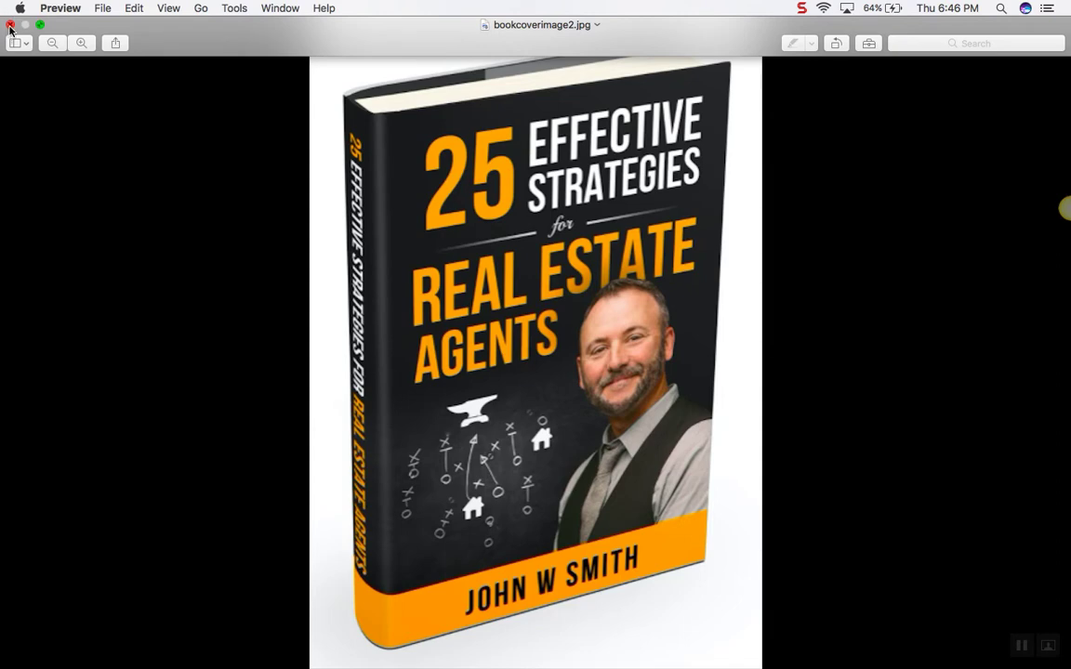
Close the book cover image in Preview and open a new Chrome window
left_click(10, 27)
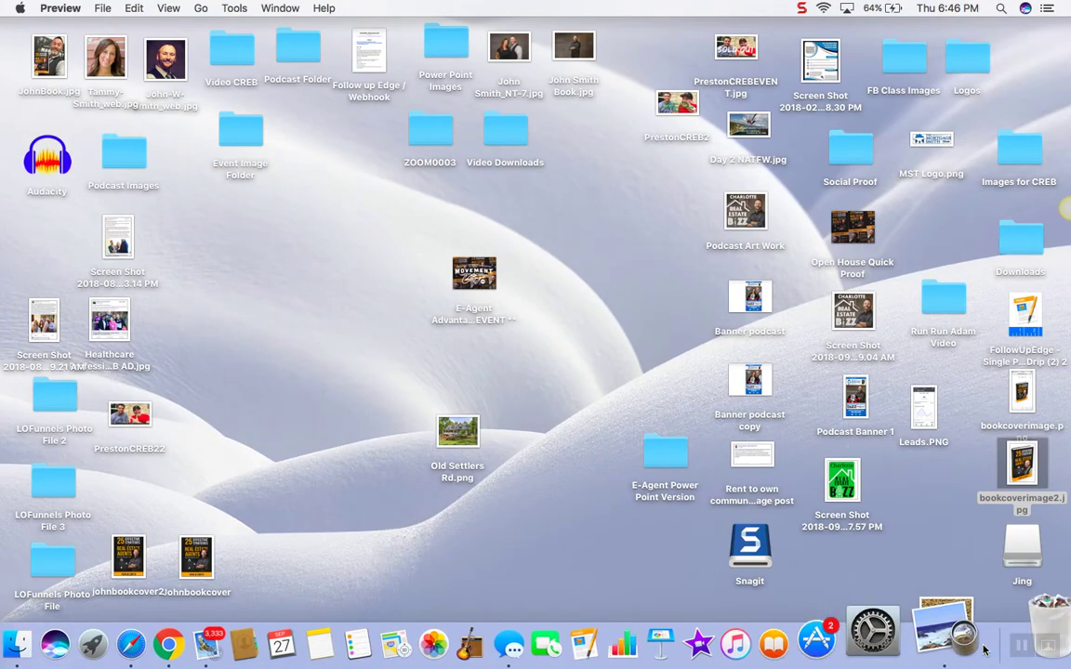
left_click(243, 631)
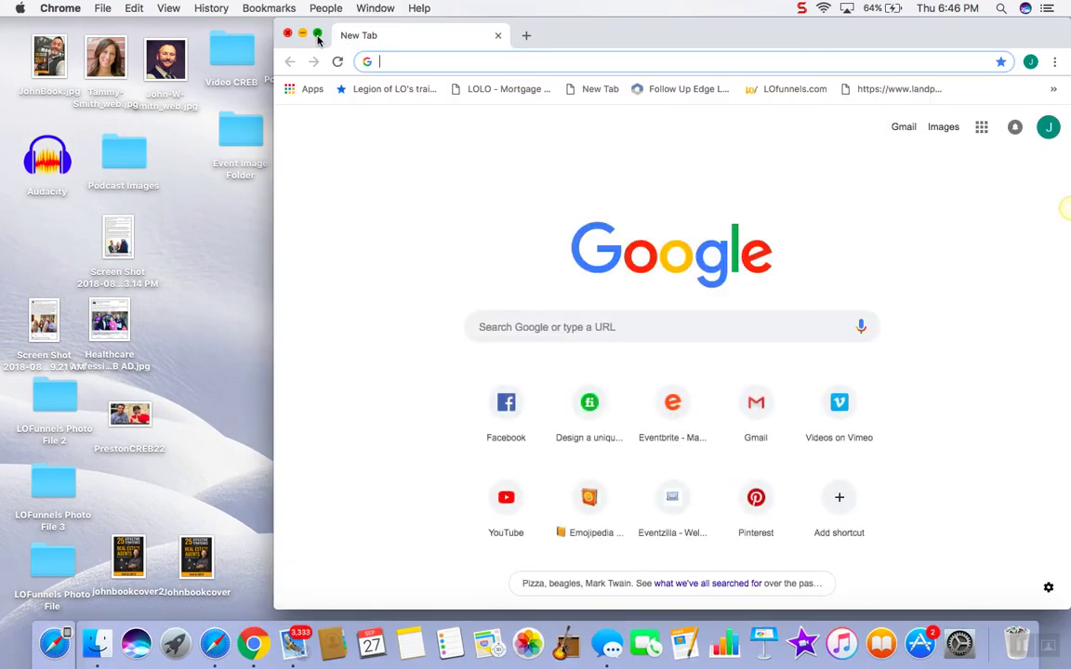
Maximize Chrome, open Facebook and go to the Ads Manager campaign list
left_click(317, 33)
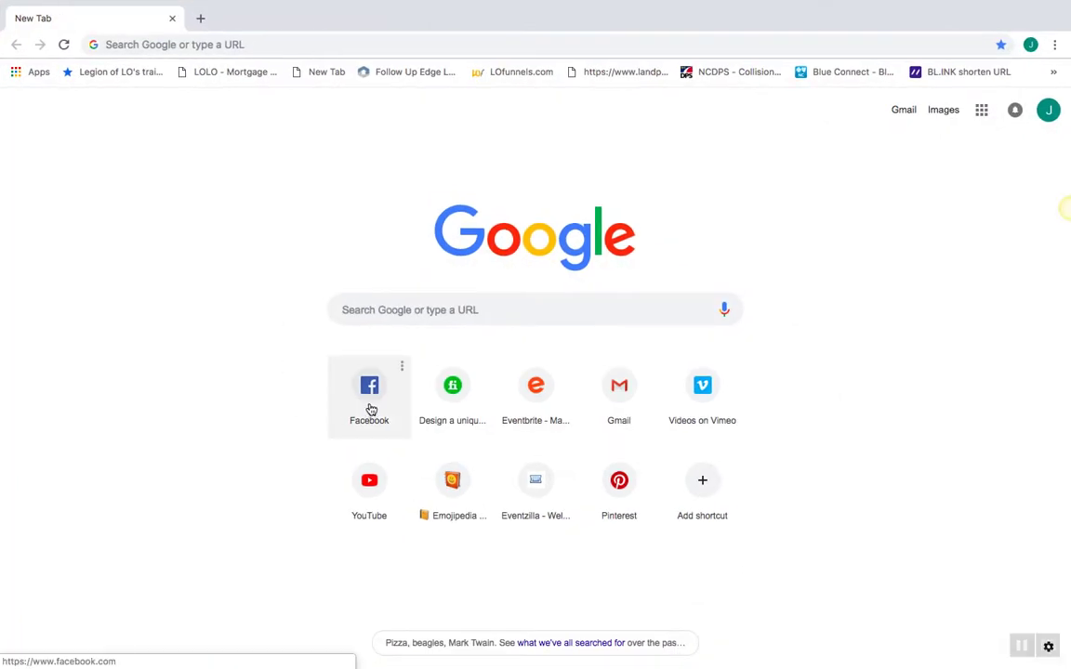
left_click(370, 401)
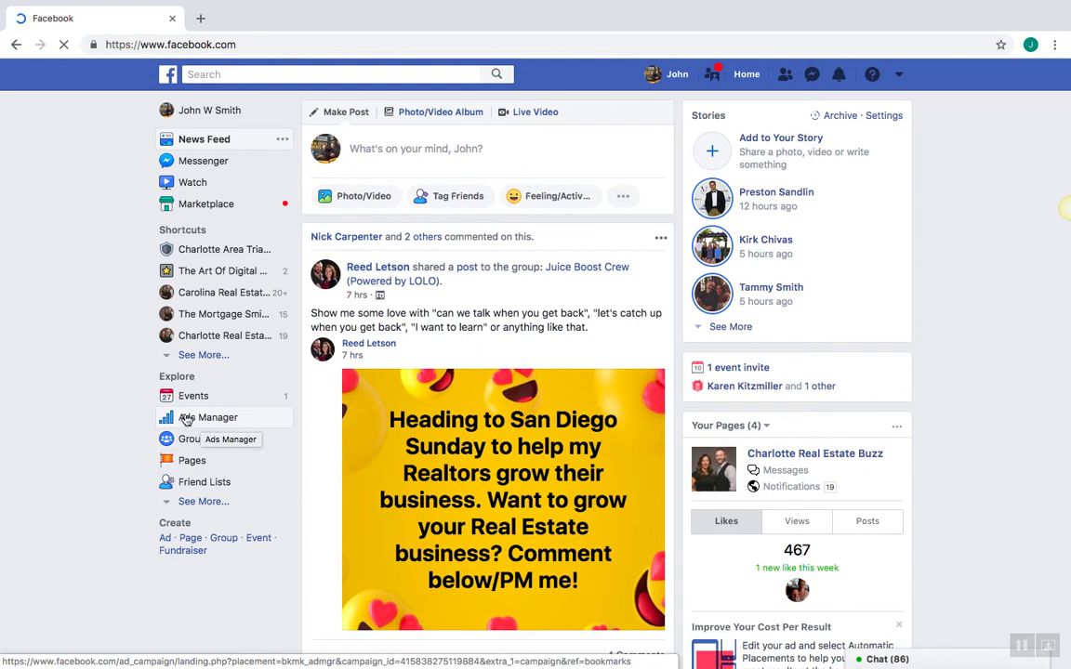
left_click(196, 427)
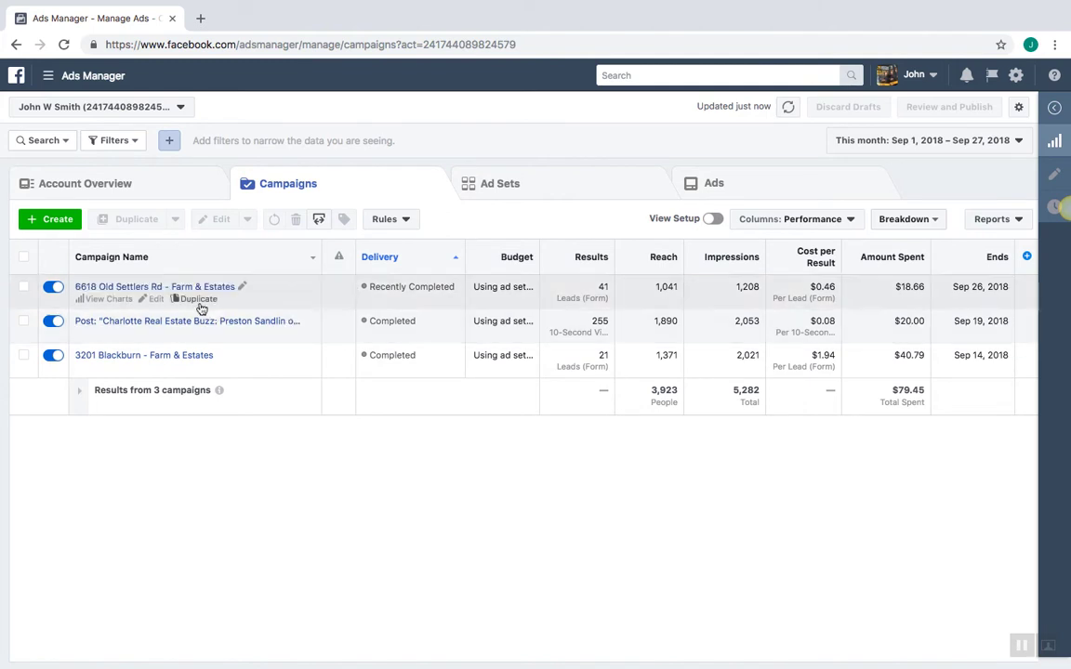
left_click(57, 221)
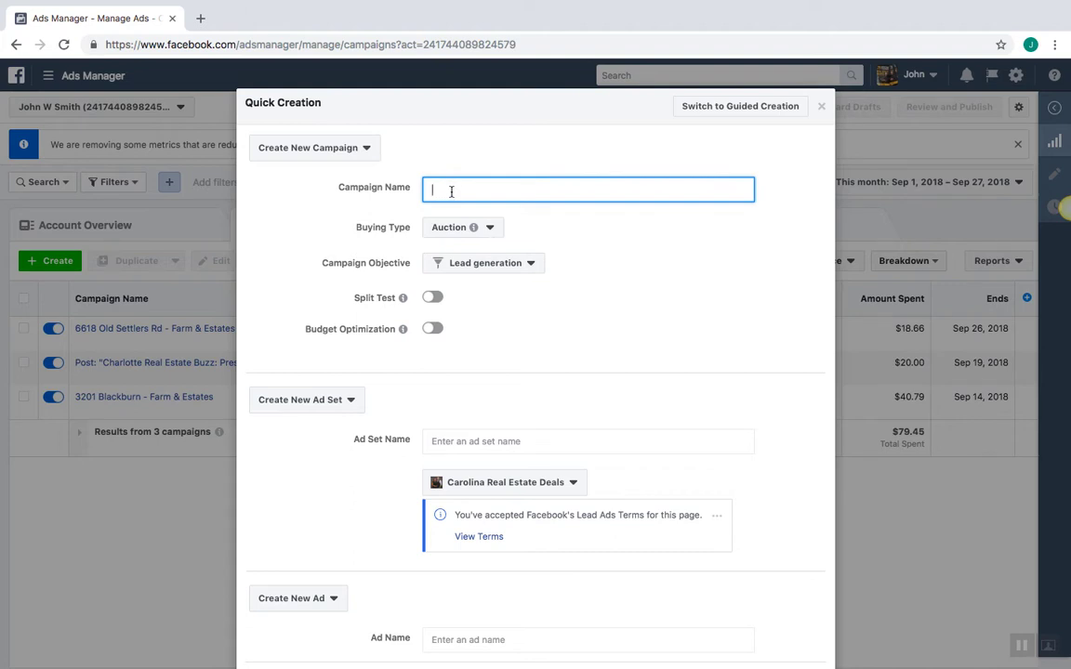
triple_click(530, 187)
right_click(503, 188)
left_click(535, 295)
left_click(533, 298)
mouse_move(464, 238)
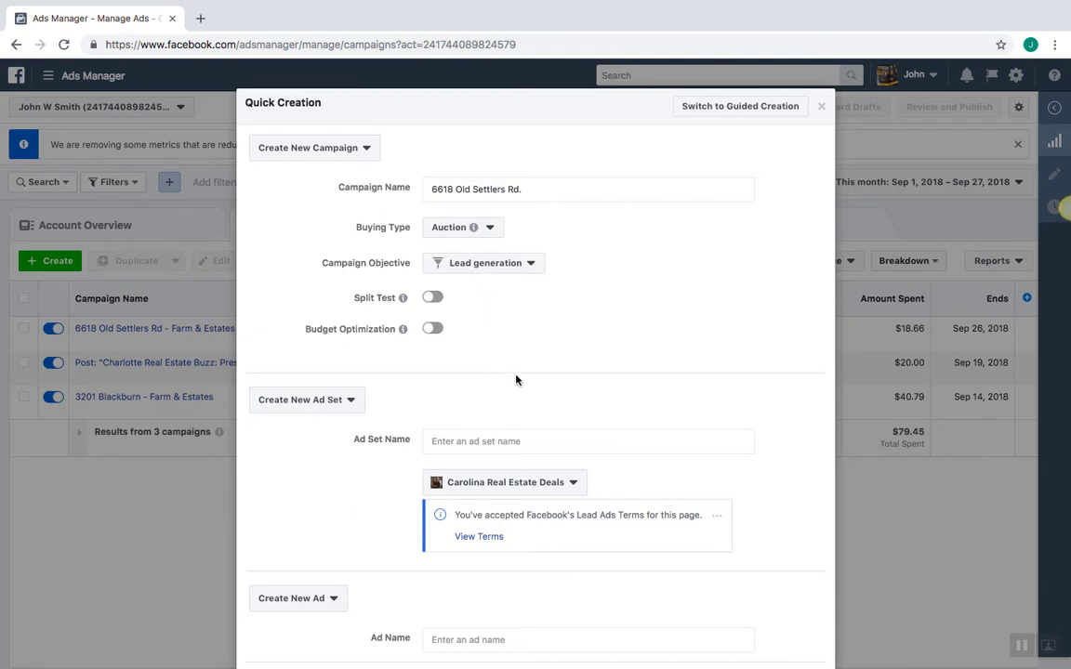
left_click(494, 442)
right_click(494, 444)
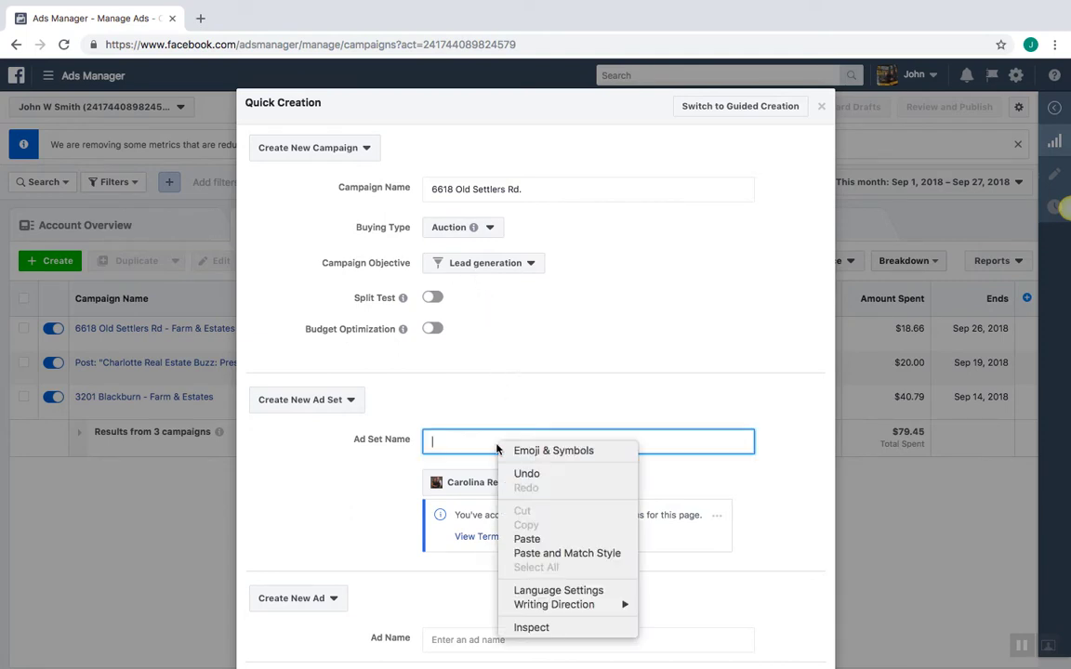
left_click(526, 539)
left_click(535, 415)
scroll(535, 415, "down", 2)
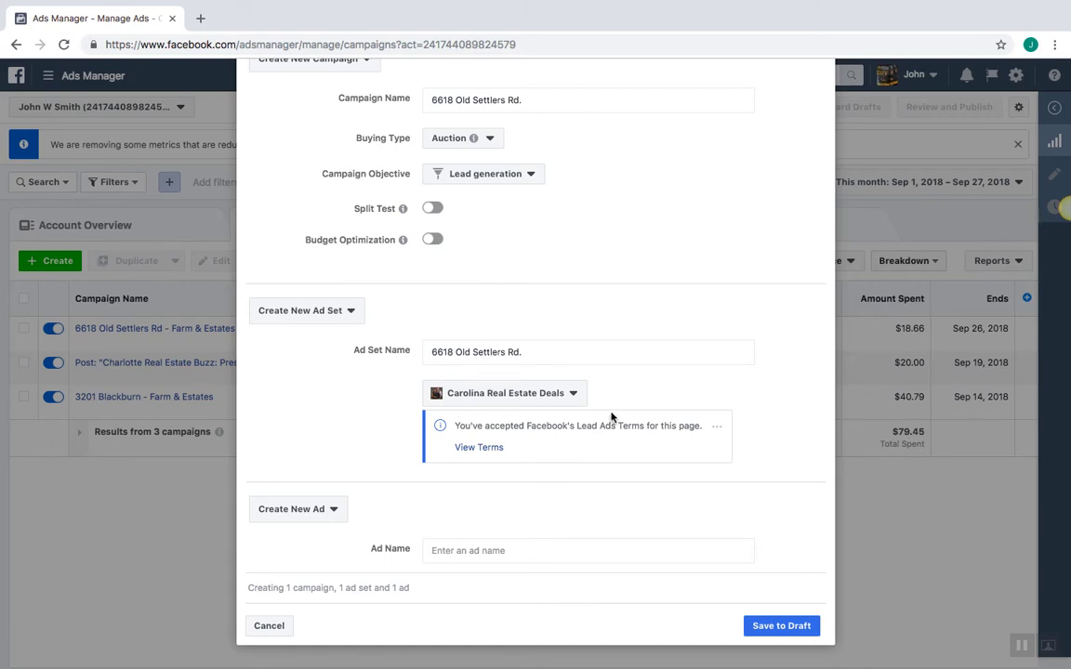
scroll(669, 384, "down", 1)
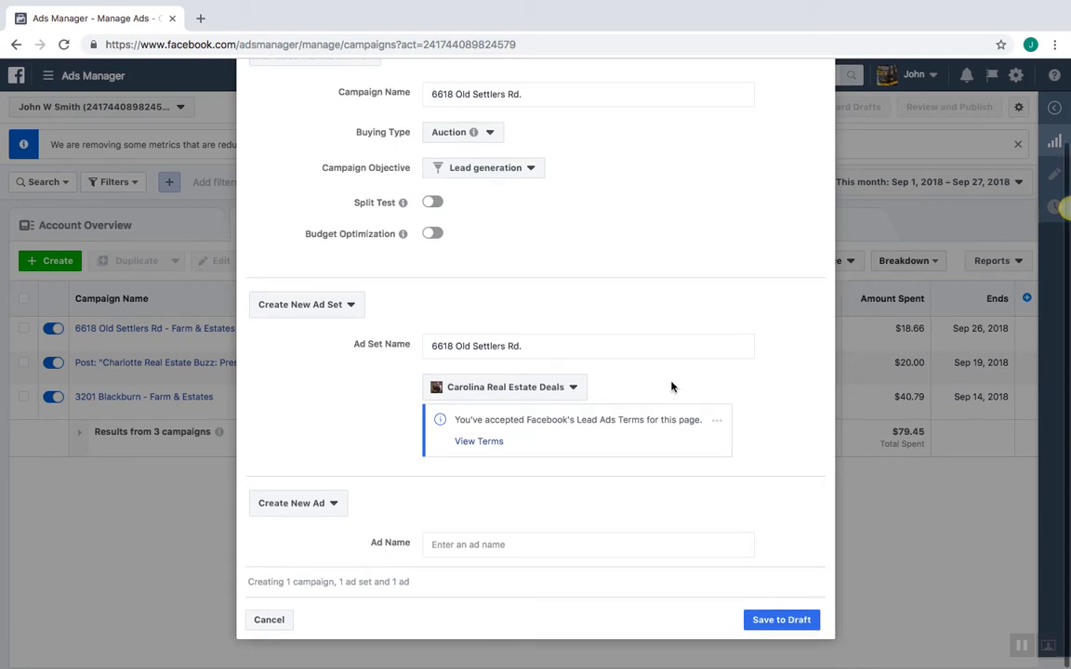
left_click(573, 386)
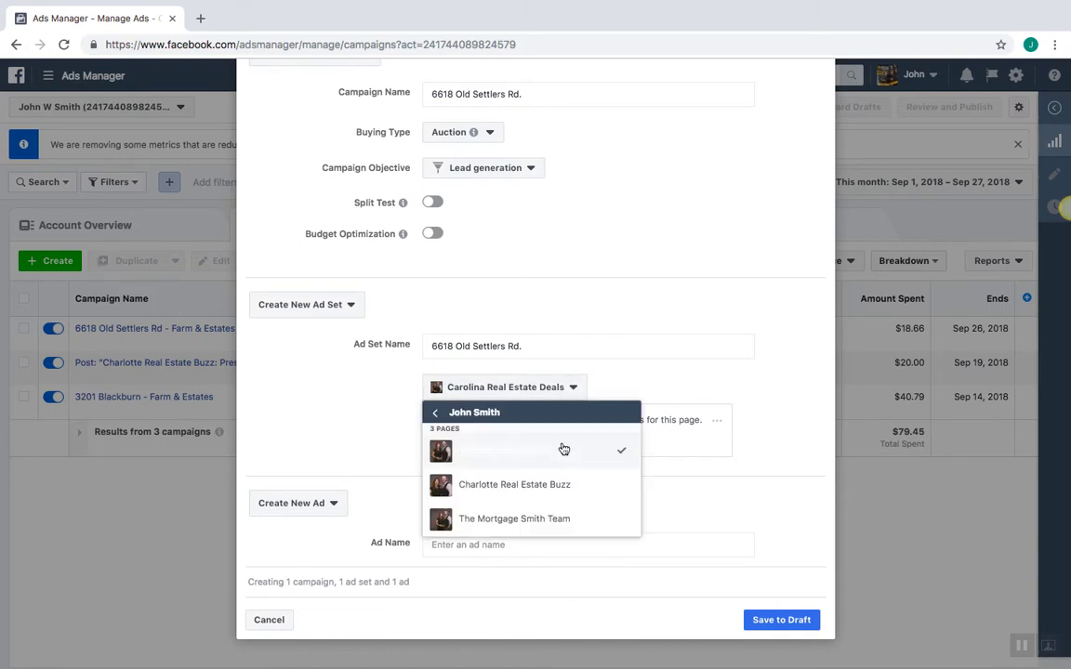
left_click(517, 454)
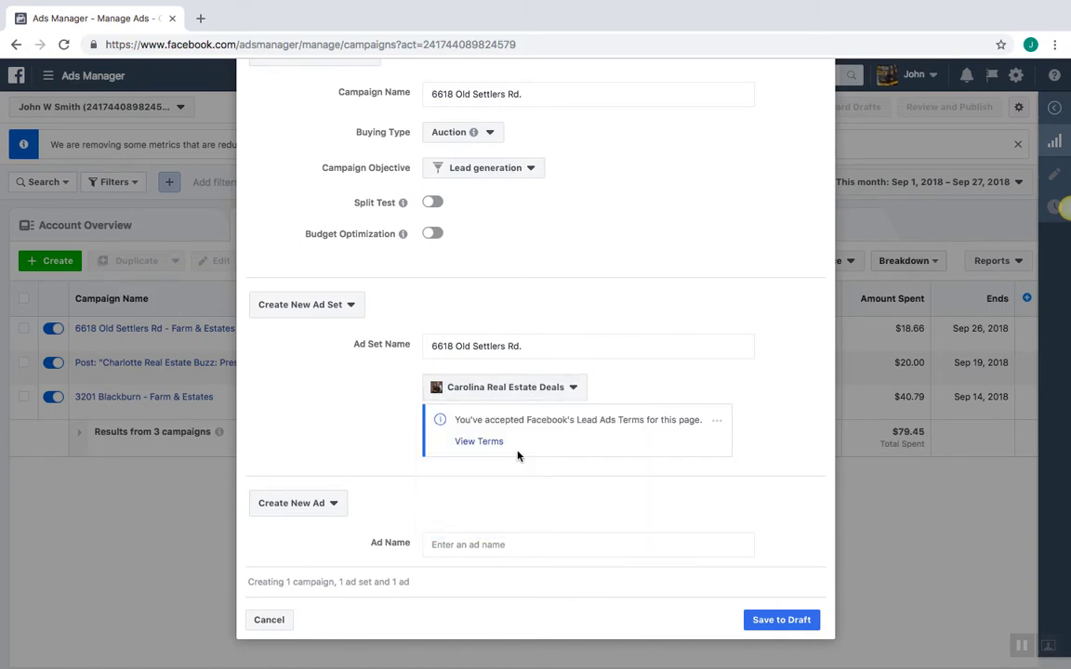
left_click(504, 542)
right_click(507, 543)
left_click(534, 565)
left_click(546, 528)
left_click(780, 624)
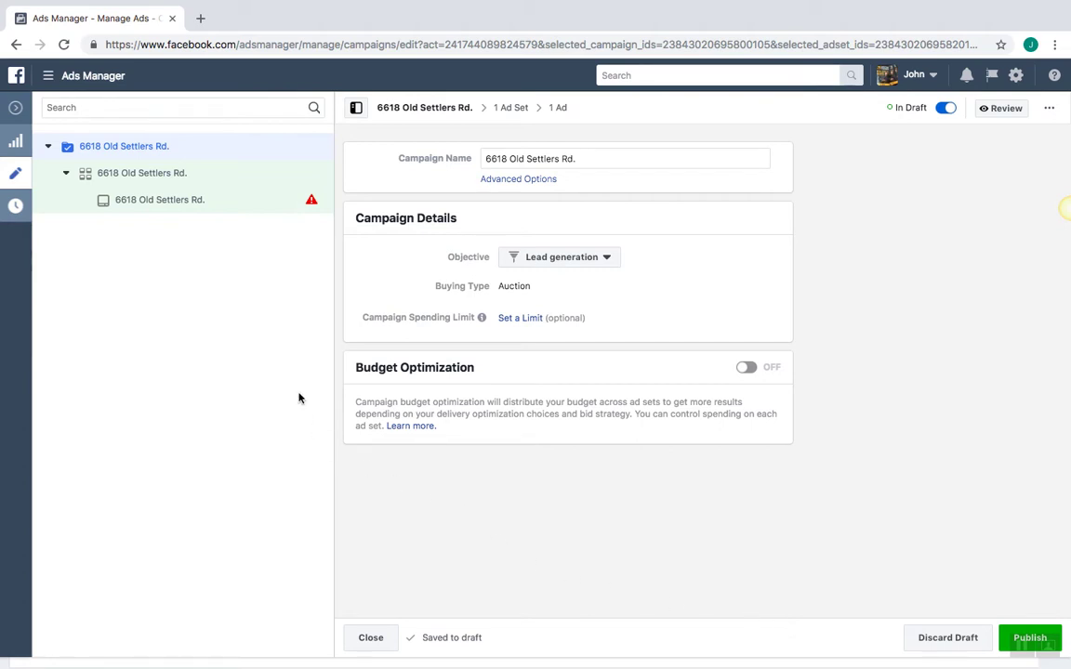
left_click(112, 178)
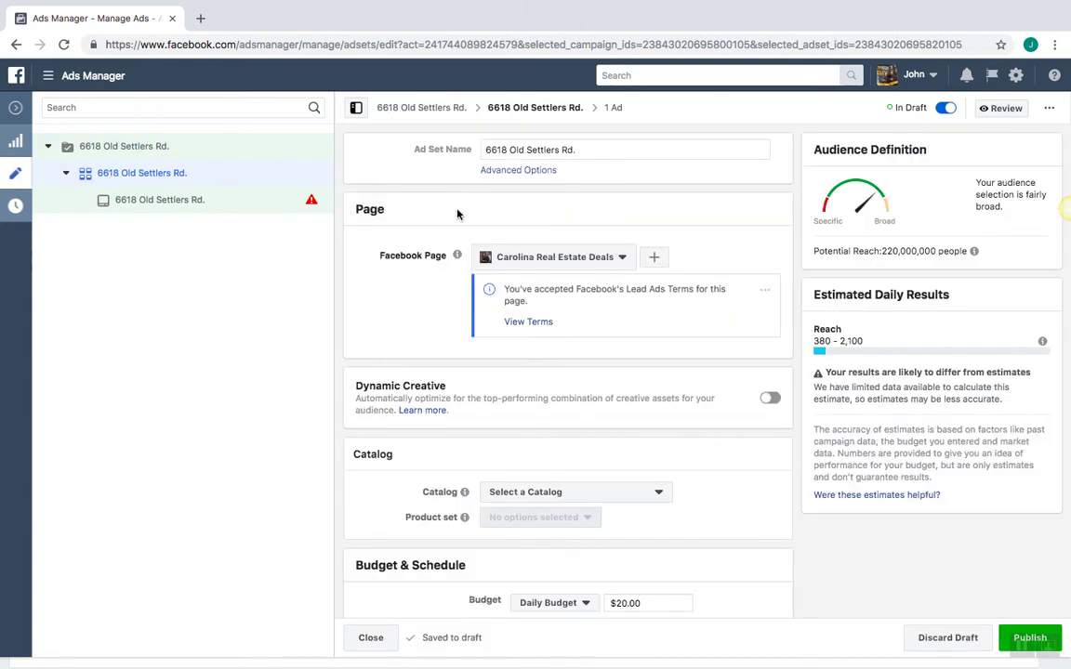
scroll(421, 183, "down", 1)
scroll(468, 210, "up", 1)
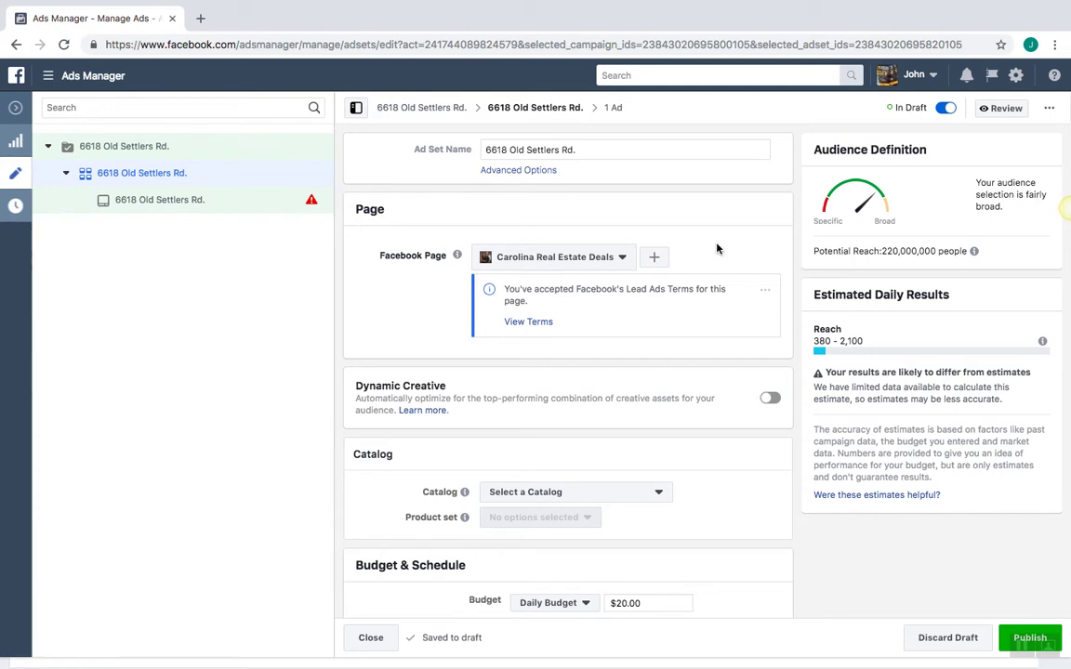
scroll(717, 248, "down", 1)
scroll(717, 248, "down", 5)
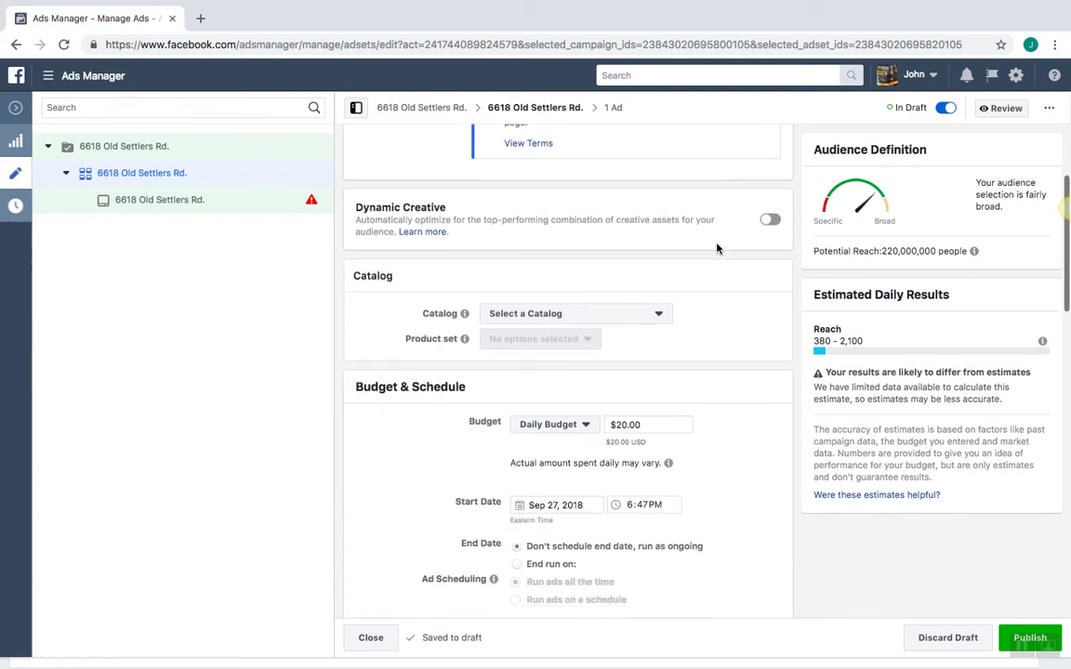
scroll(716, 248, "down", 4)
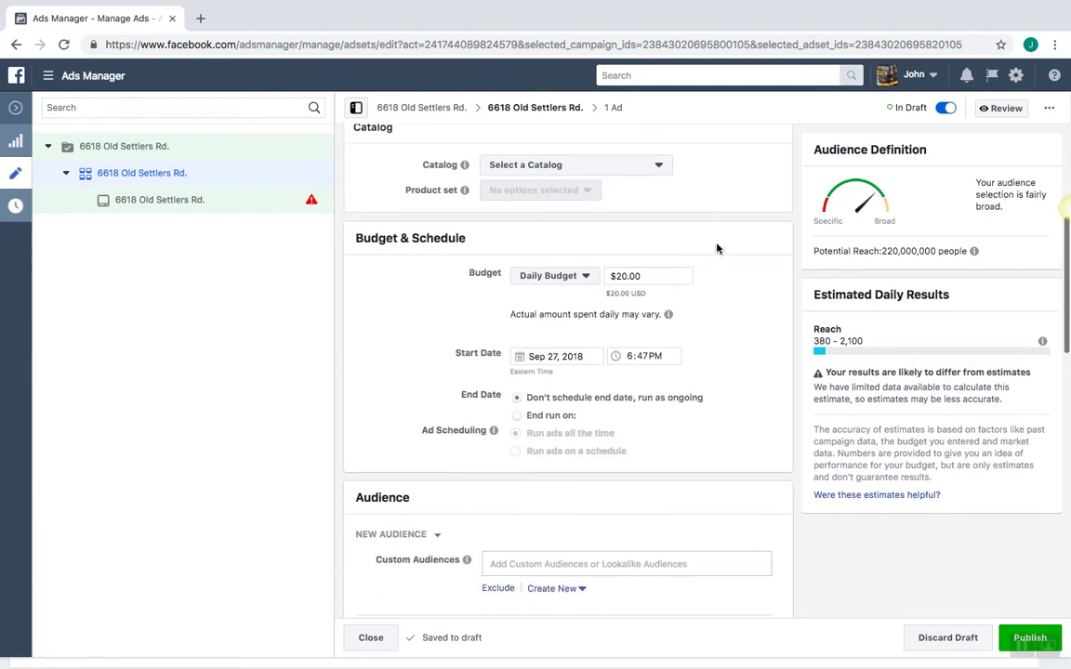
Change the ad set's daily budget from $20.00 to $10.00
left_click(616, 276)
key("BackSpace")
key("Delete")
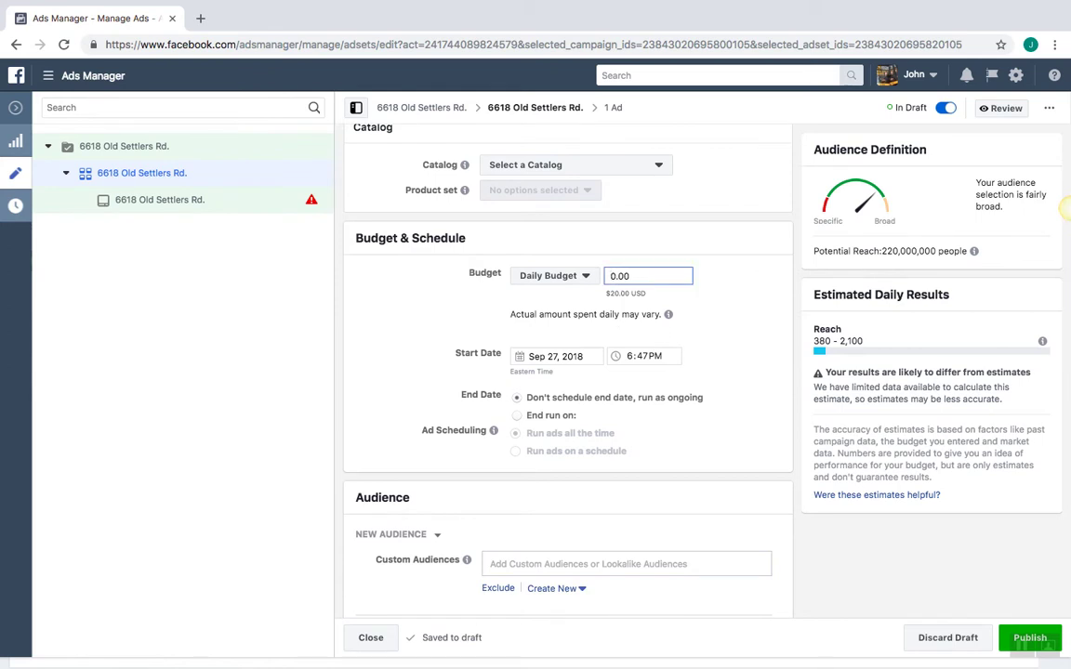
type("$1")
left_click(754, 303)
scroll(757, 306, "down", 1)
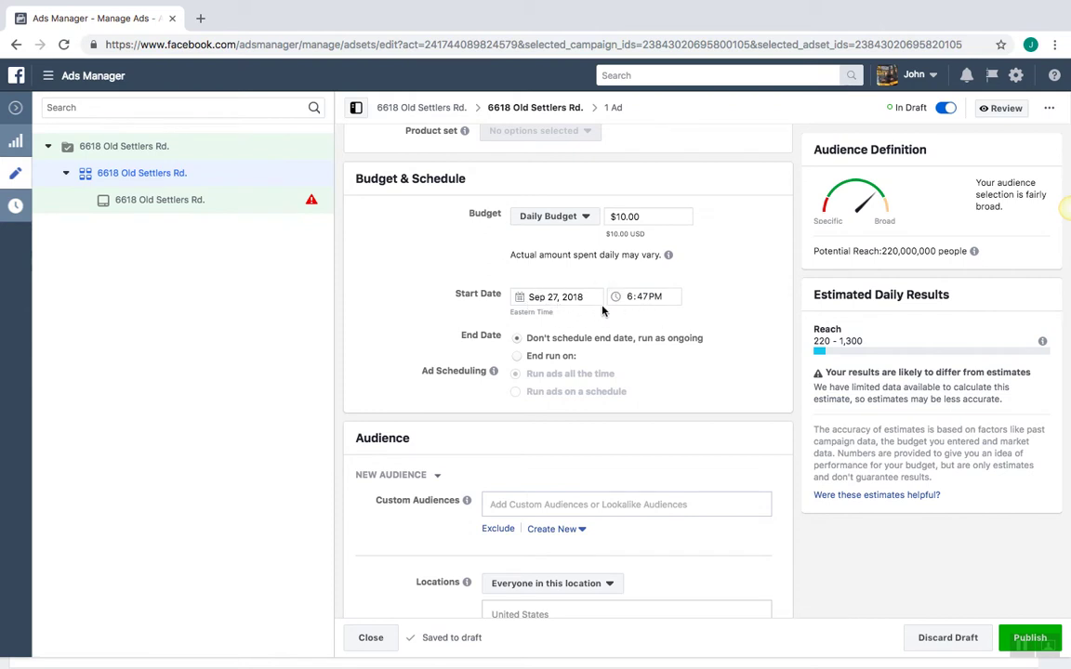
scroll(705, 322, "down", 2)
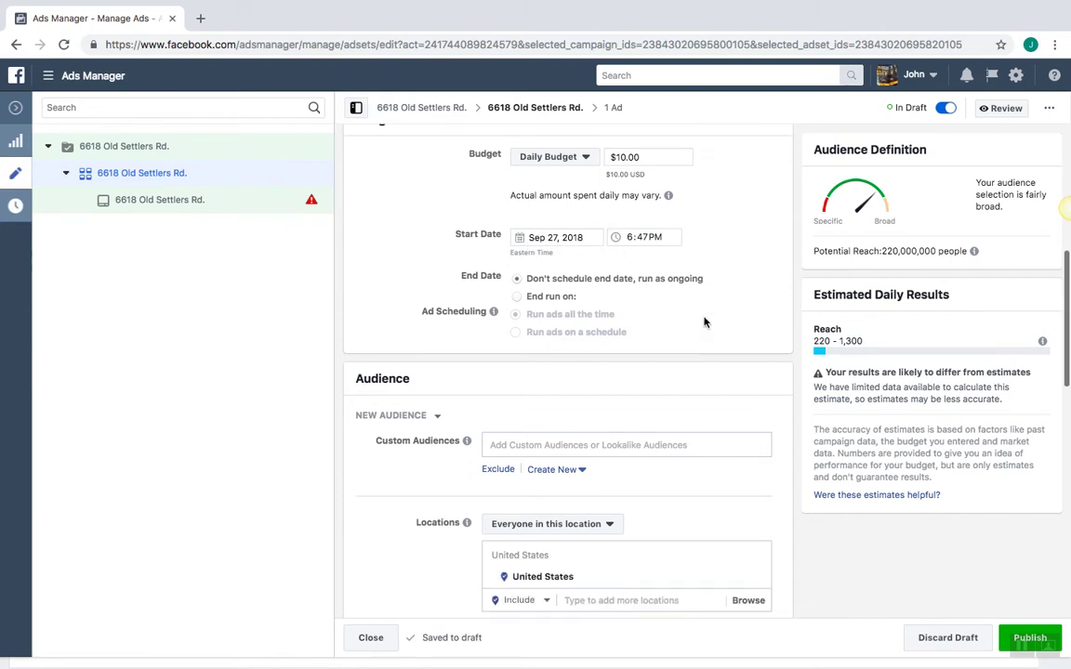
Set the ad set to end on Sep 28, 2018 at 11:00AM
left_click(516, 297)
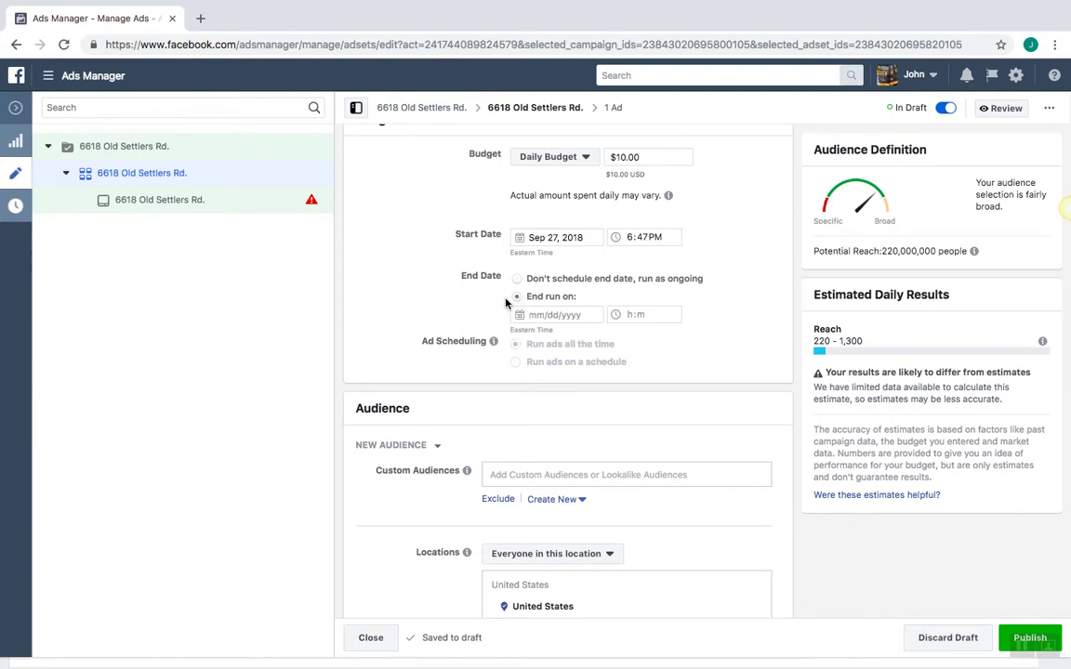
left_click(526, 316)
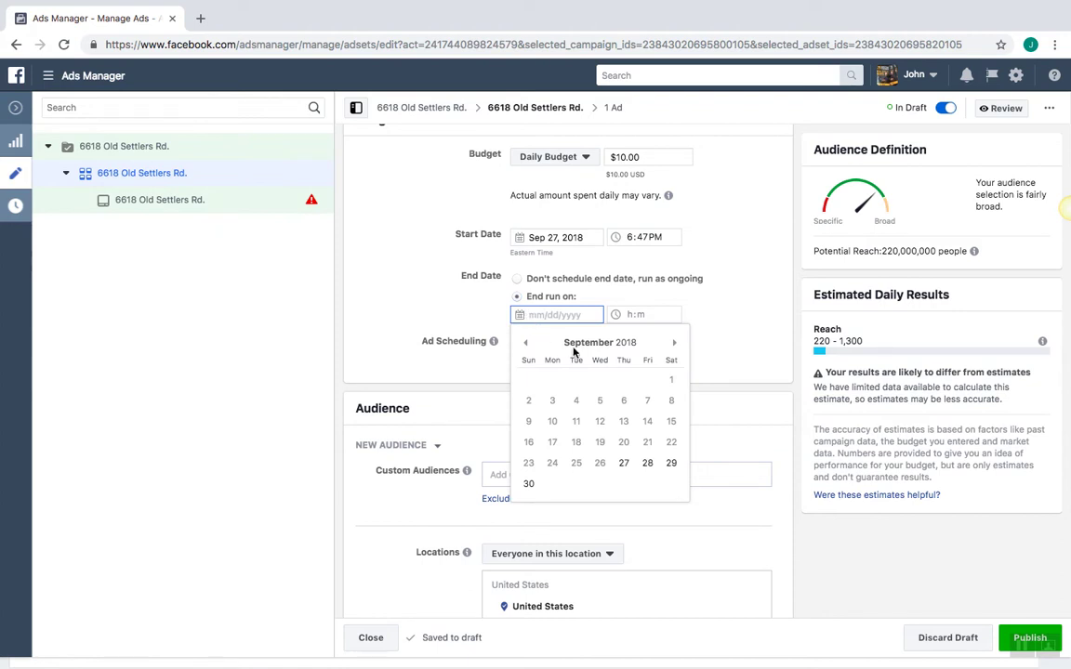
left_click(648, 463)
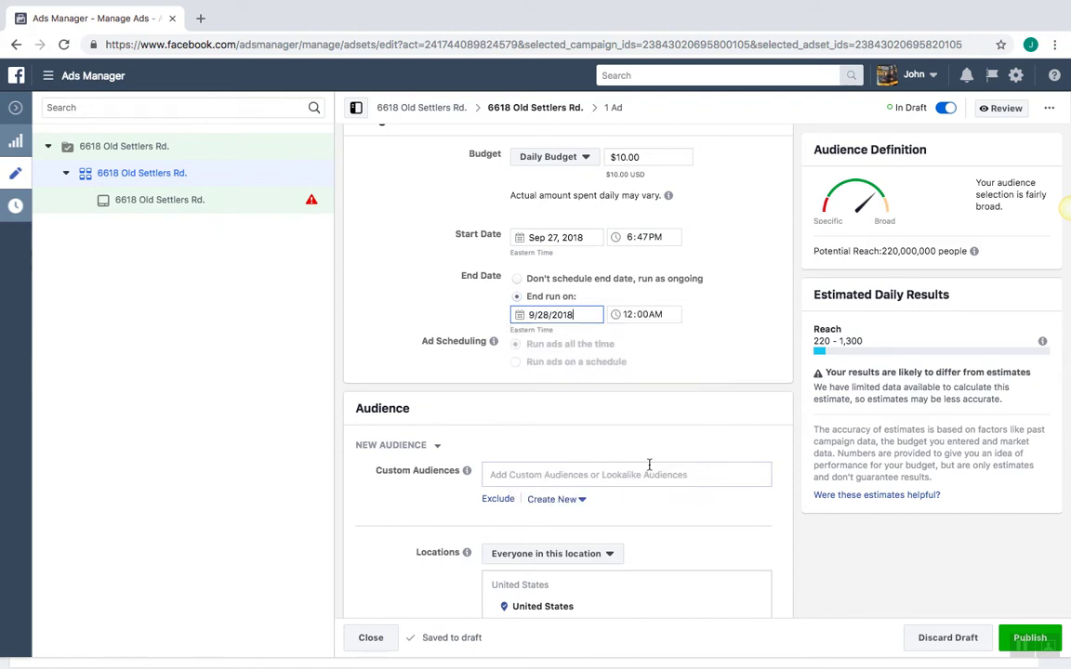
left_click(629, 316)
type("11")
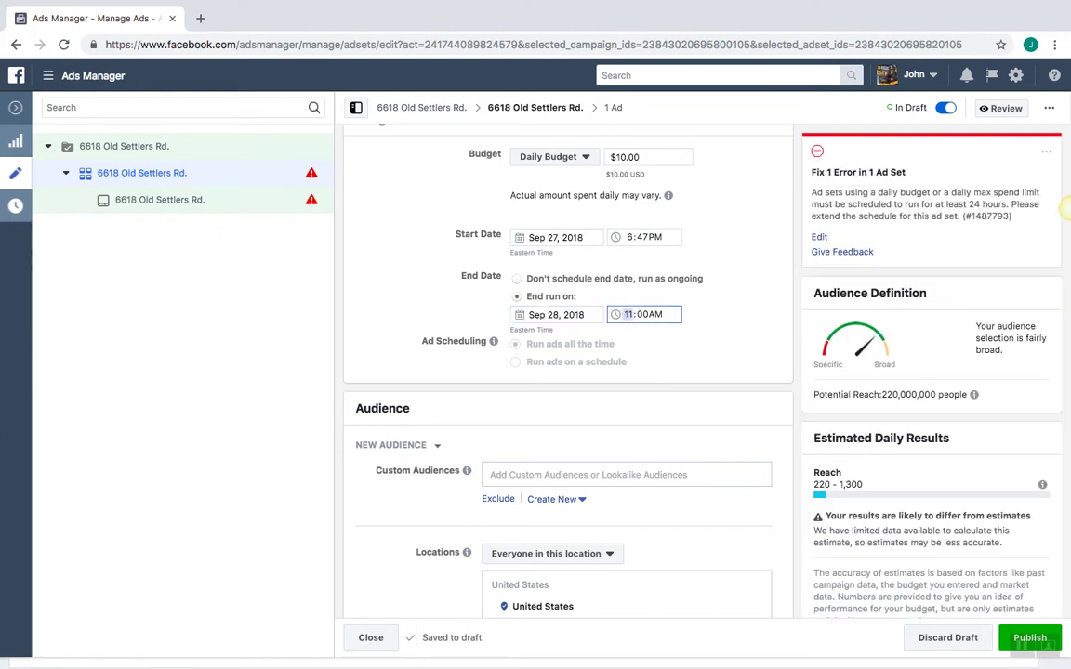
left_click(682, 336)
scroll(664, 351, "down", 2)
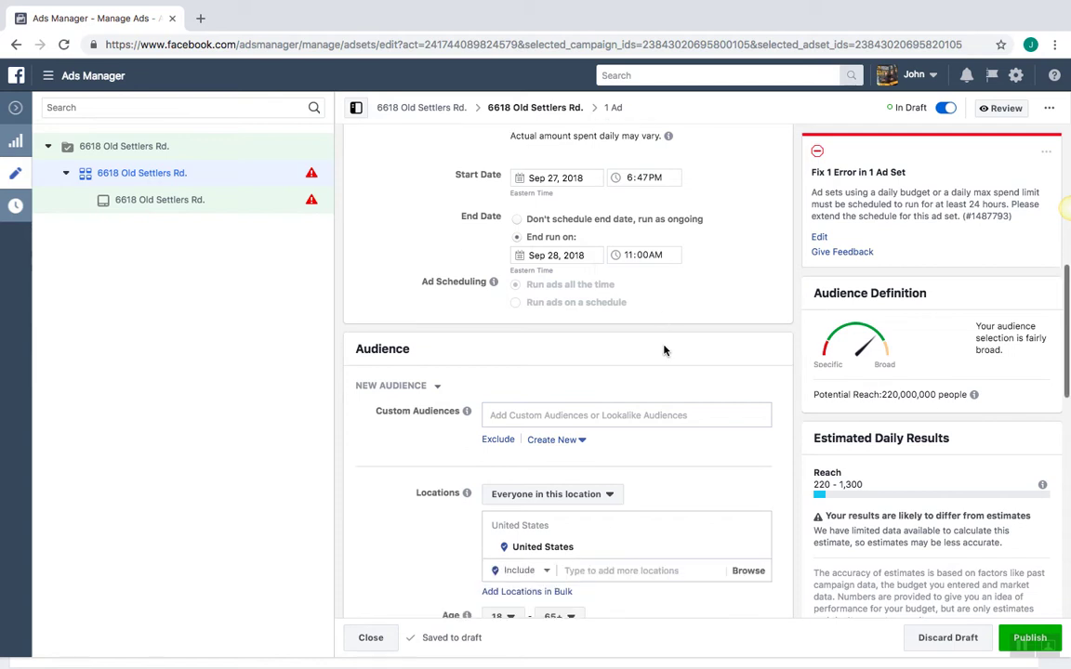
Add Waxhaw, North Carolina as a targeted location
scroll(664, 350, "down", 1)
scroll(663, 351, "down", 2)
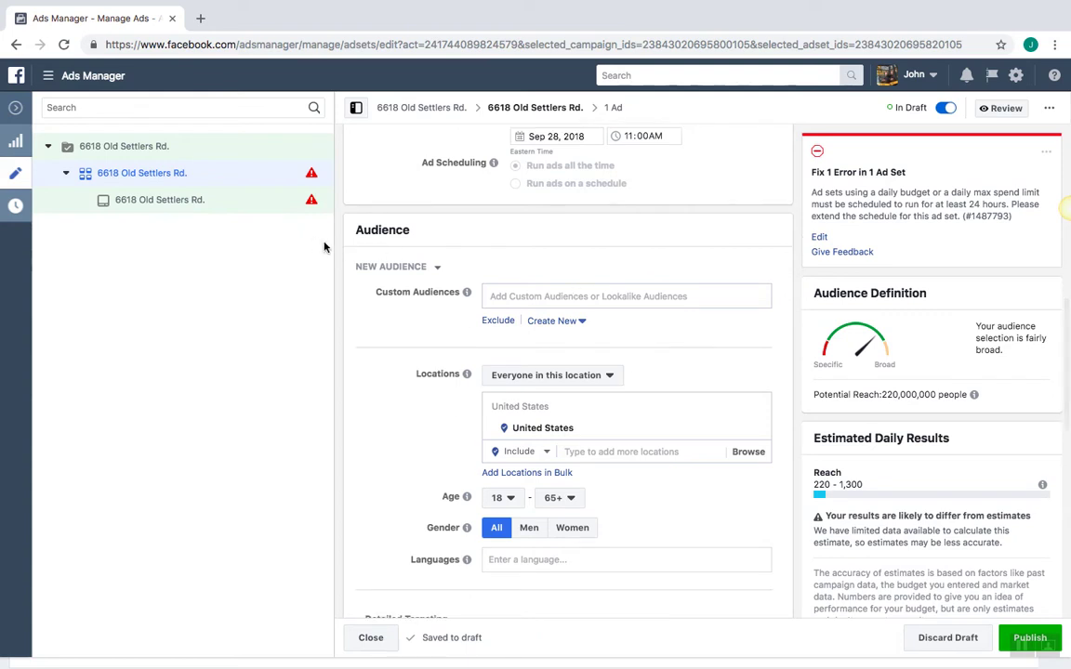
scroll(513, 222, "down", 4)
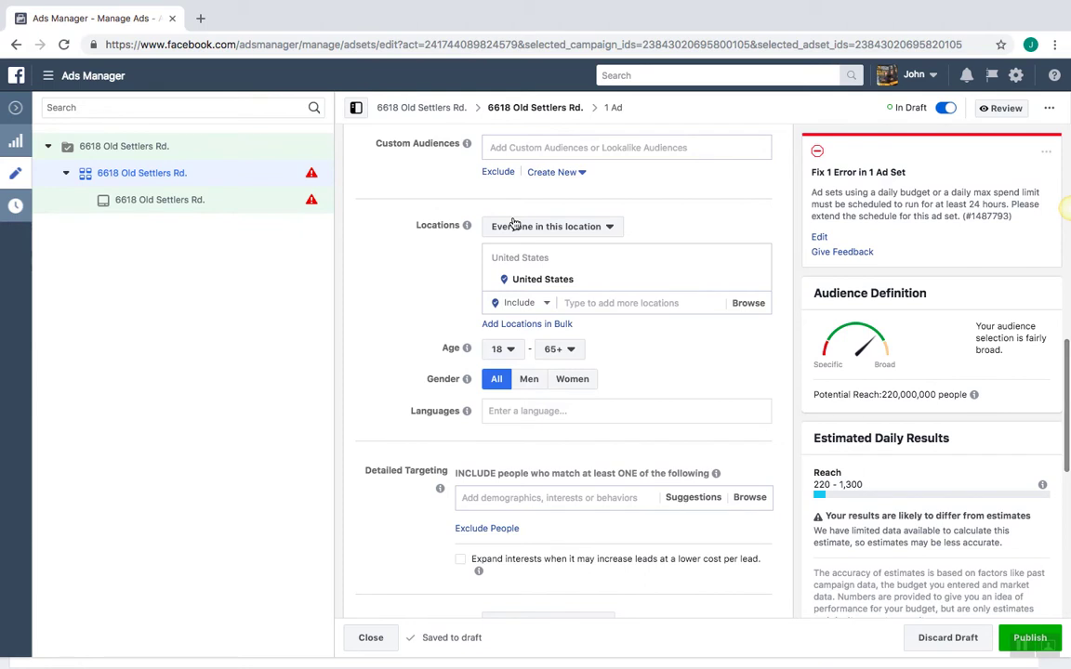
left_click(569, 303)
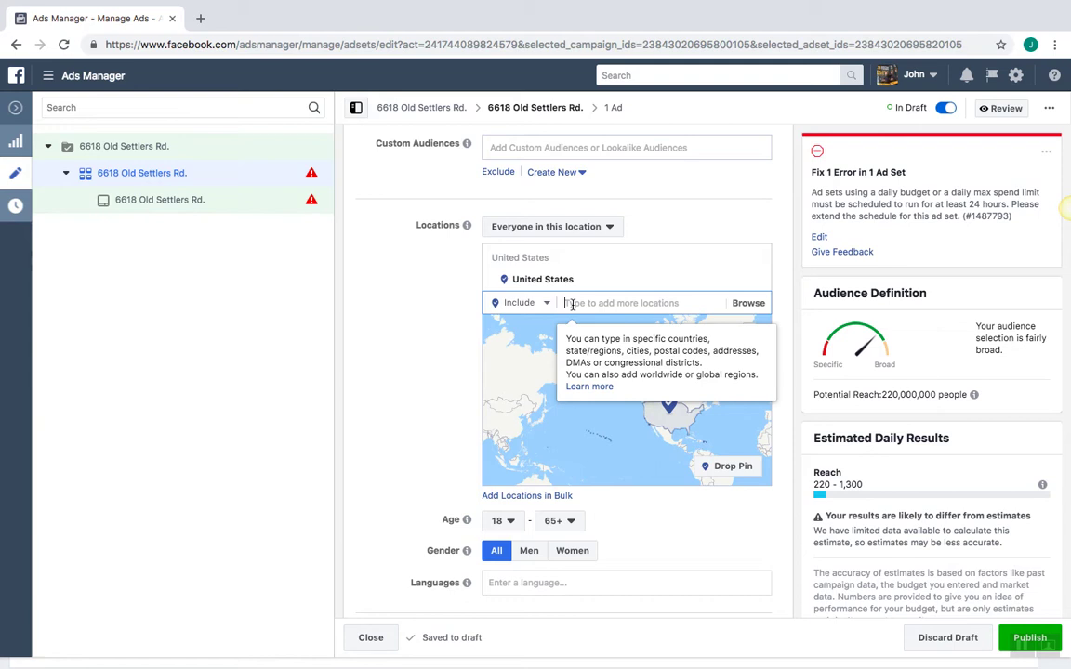
type("Waxhaw")
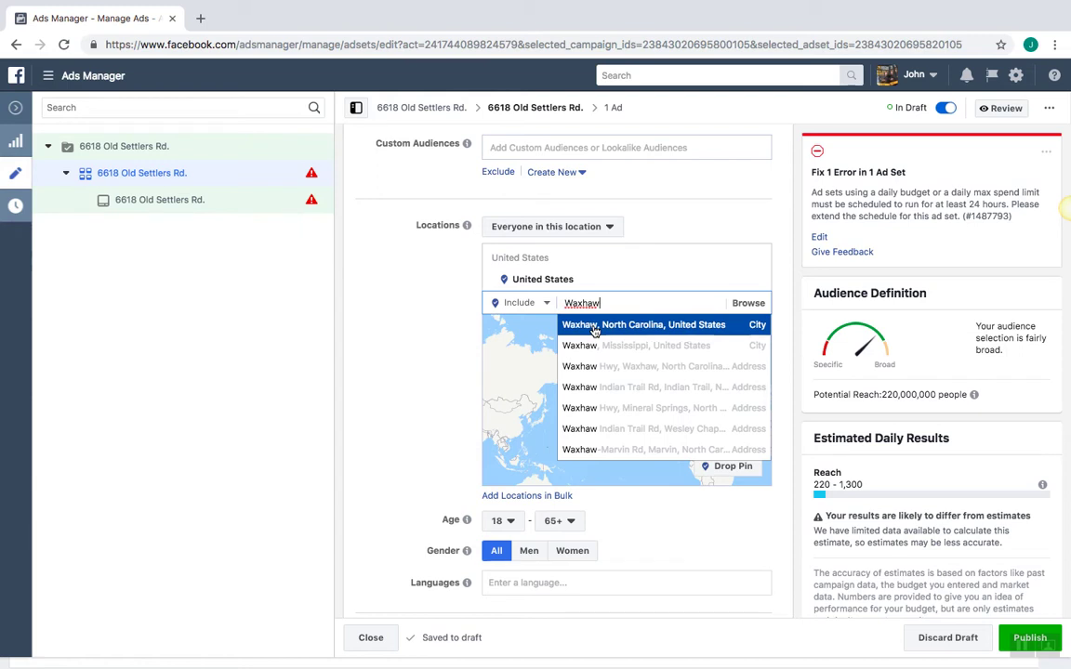
left_click(597, 326)
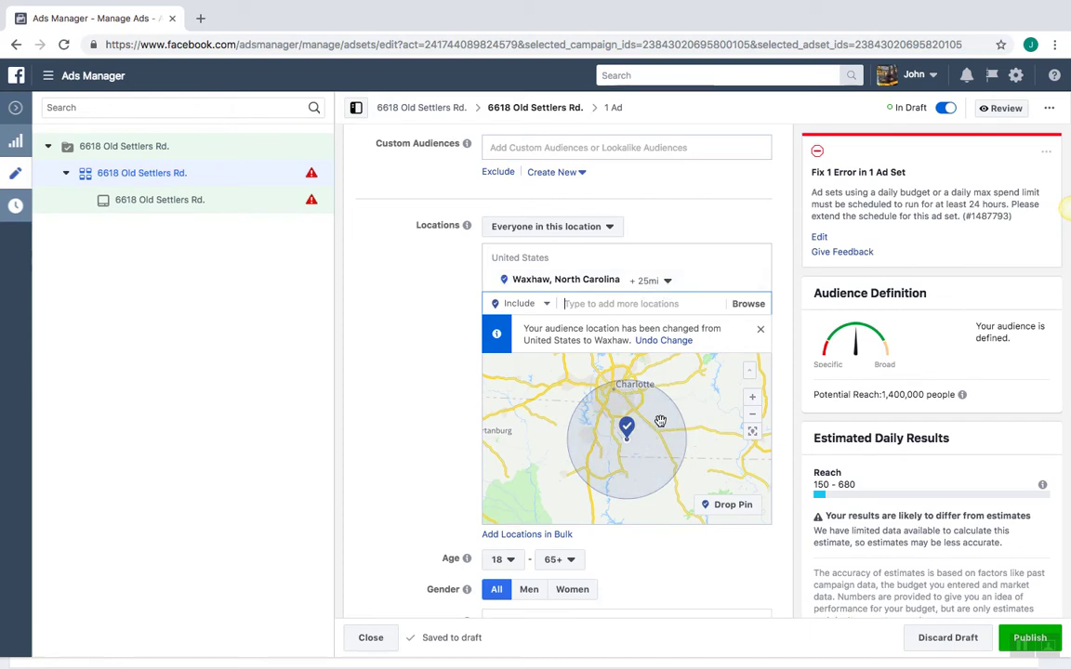
Adjust the radius around Waxhaw to 15 miles
left_click(666, 282)
left_click_drag(668, 353, 669, 354)
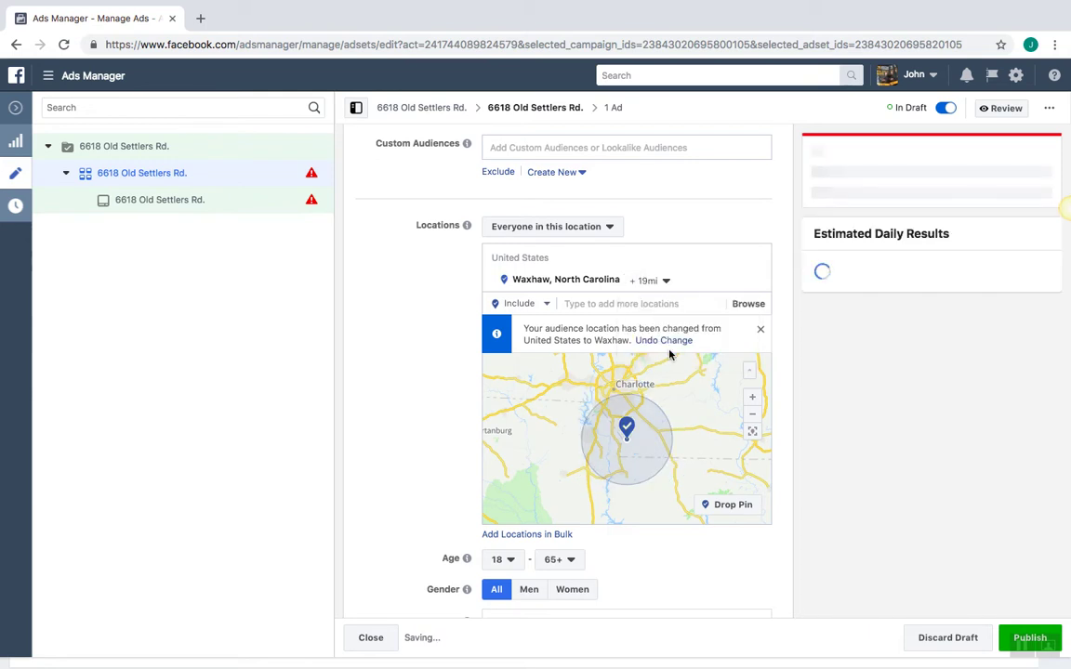
left_click(664, 281)
left_click_drag(666, 352, 667, 355)
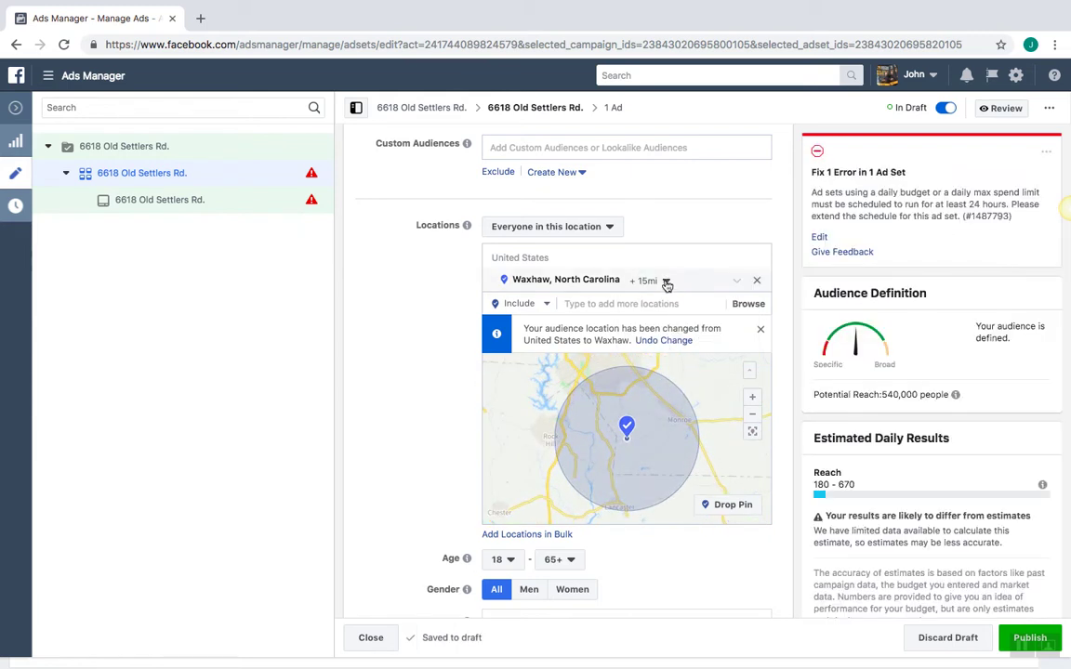
left_click(665, 281)
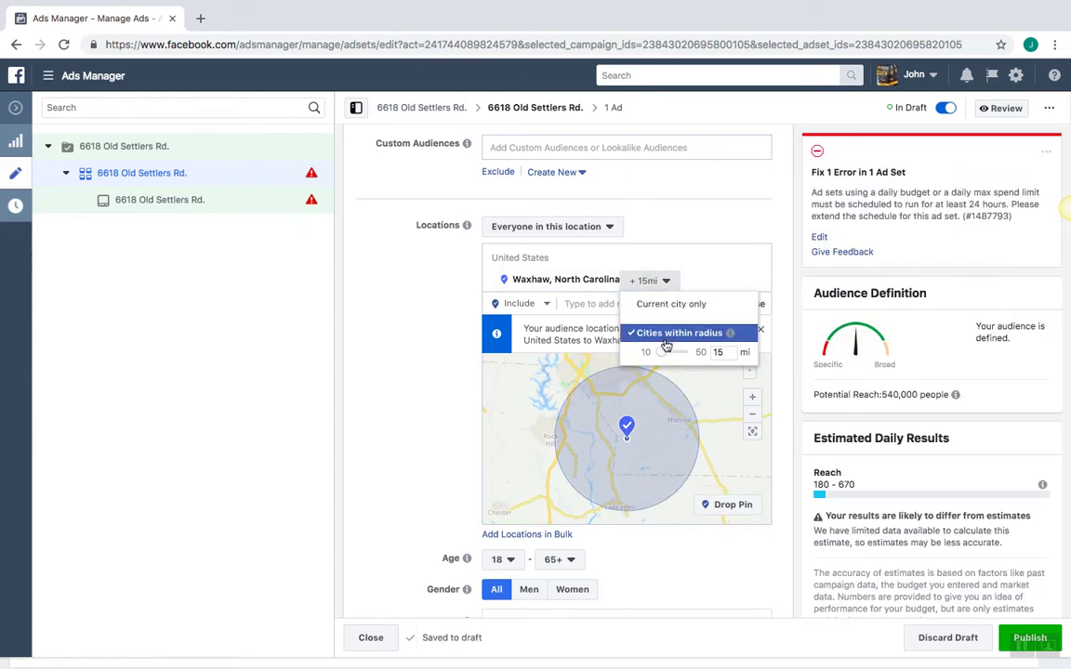
left_click_drag(660, 357, 664, 355)
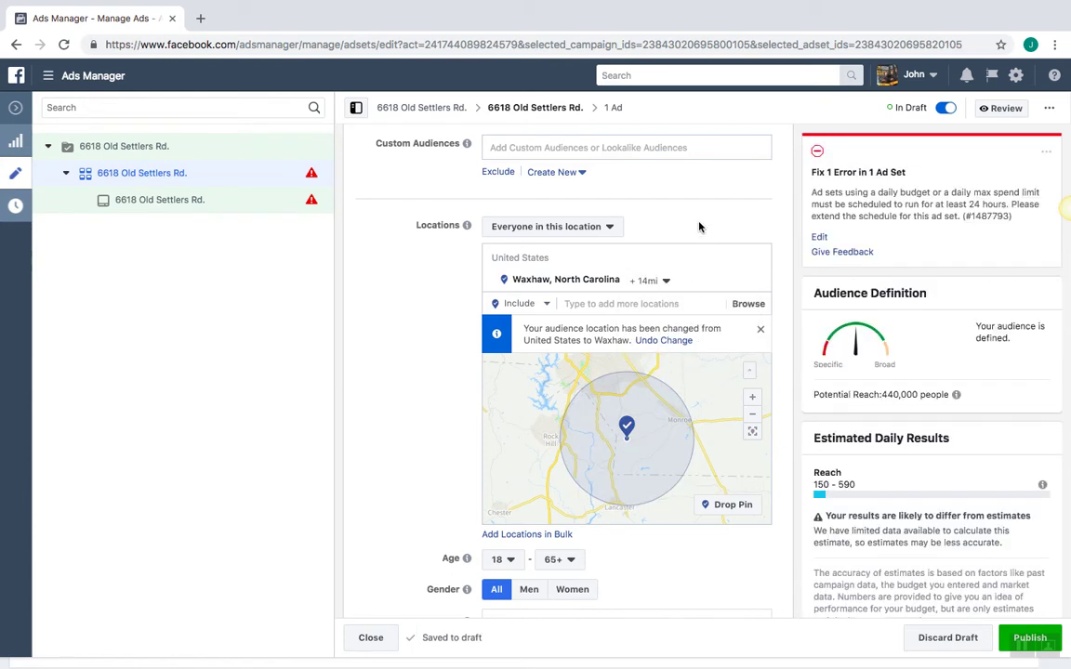
left_click(649, 279)
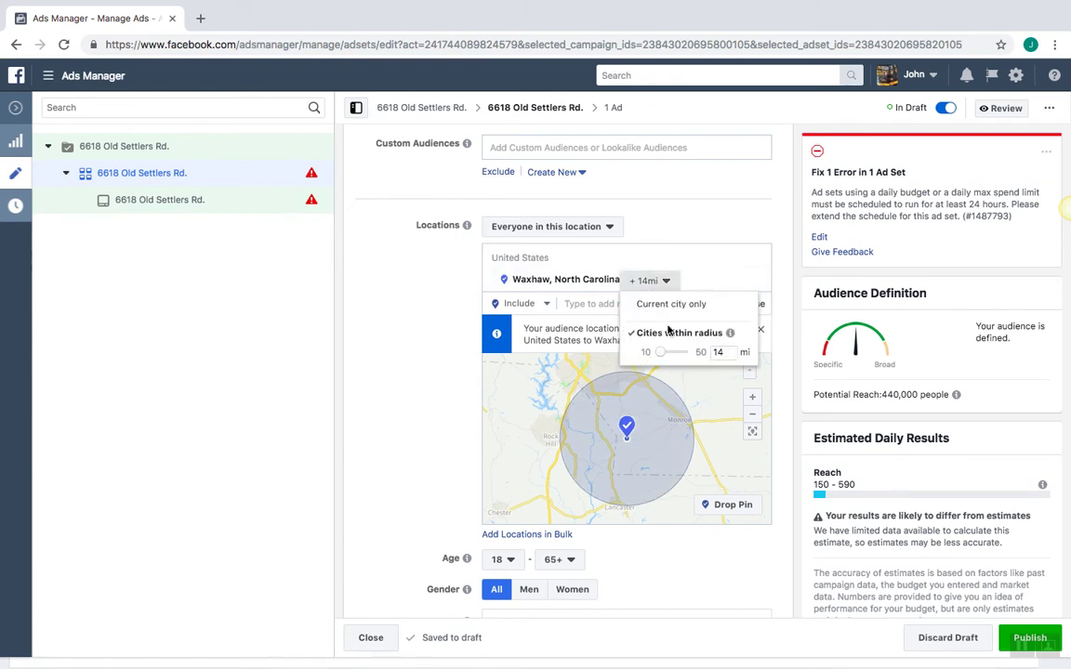
left_click_drag(670, 356, 666, 356)
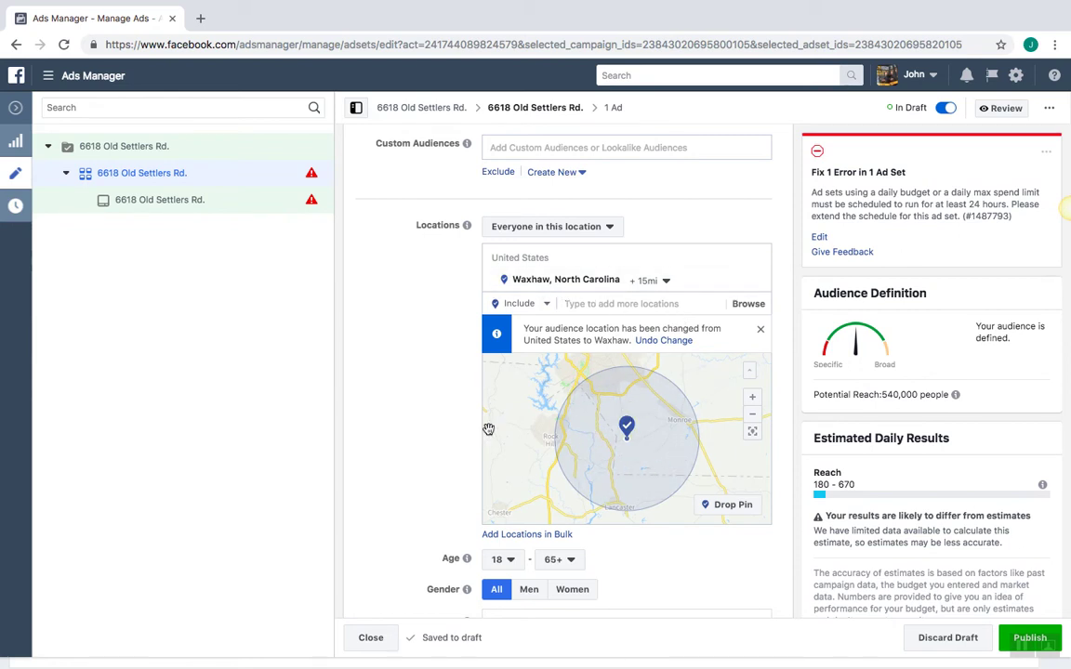
Set the audience age range to 20 through 60
scroll(394, 415, "down", 3)
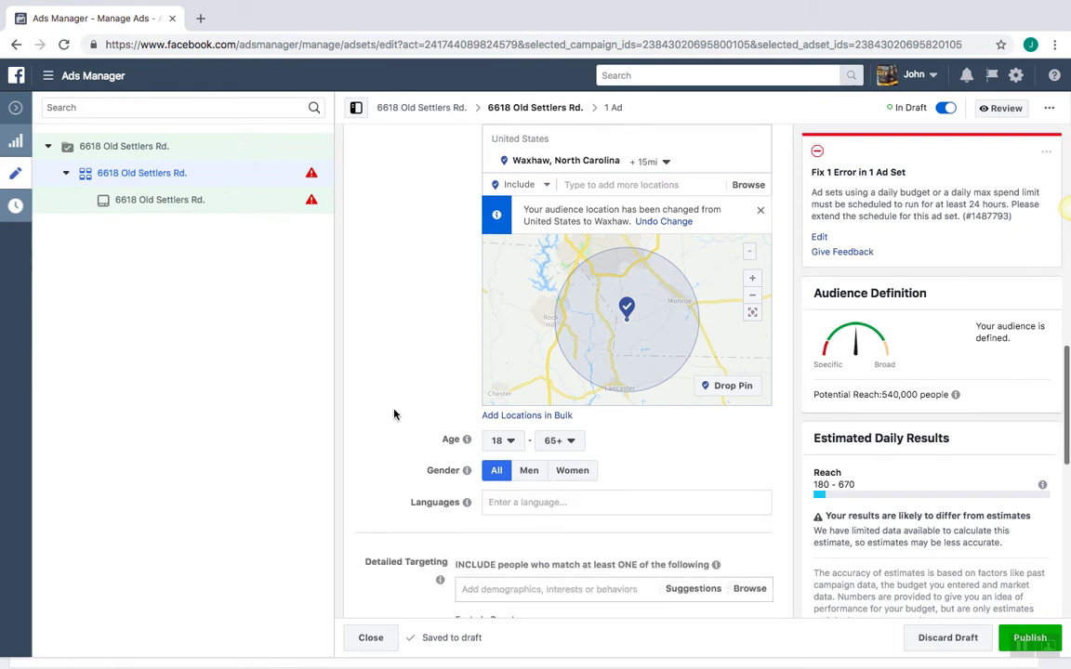
scroll(394, 414, "down", 2)
left_click(509, 385)
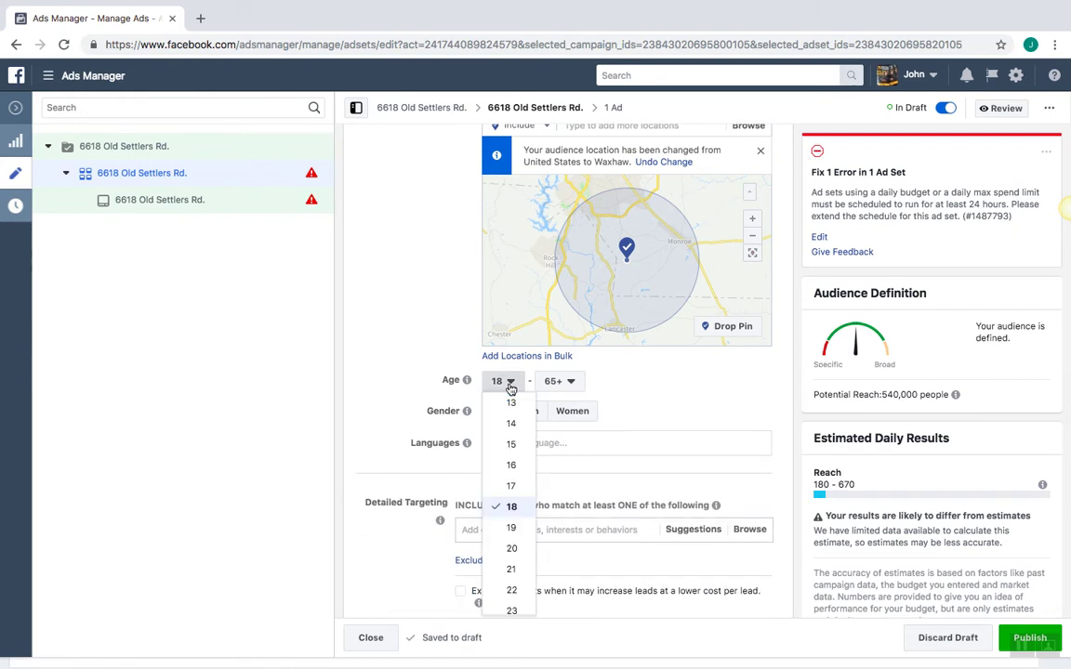
left_click(511, 548)
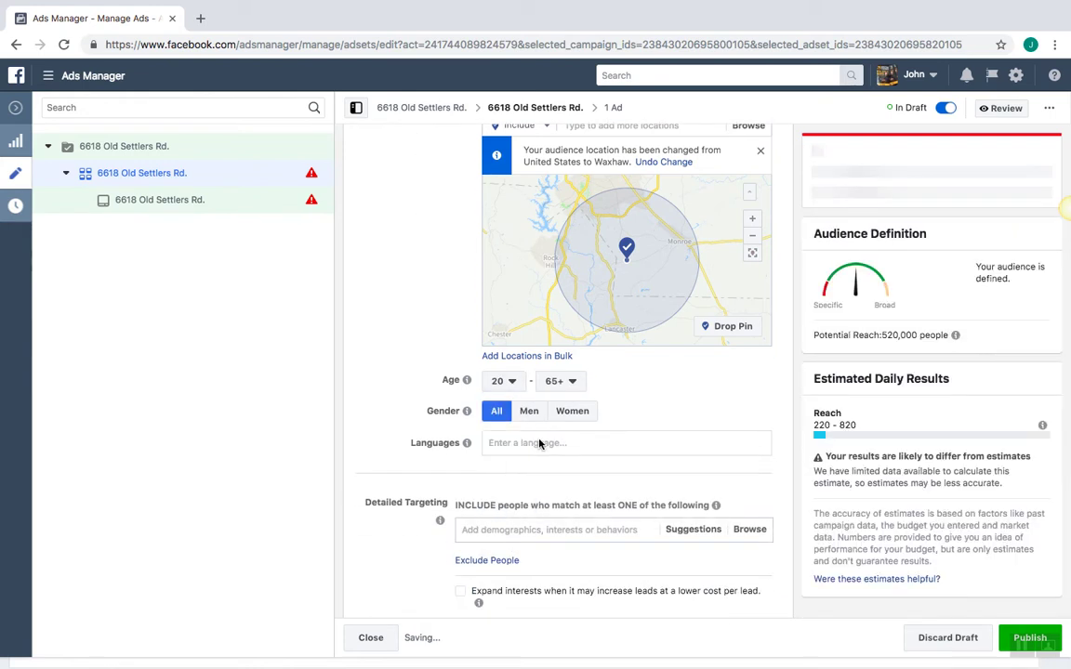
left_click(569, 381)
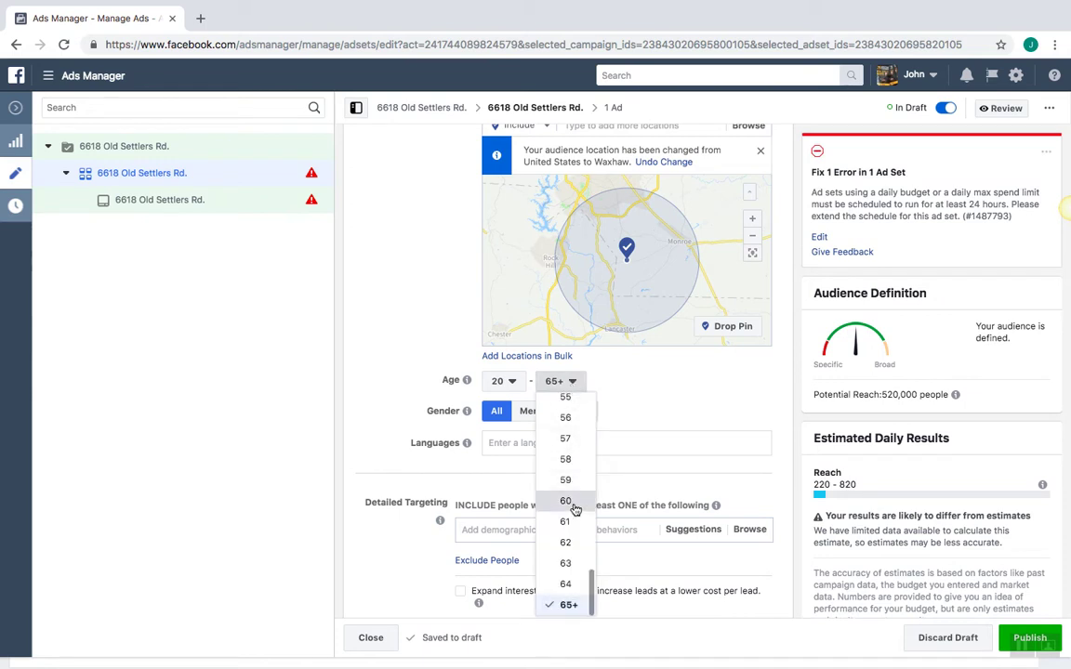
left_click(566, 502)
Move down to Detailed Targeting and activate its search field
scroll(676, 374, "down", 1)
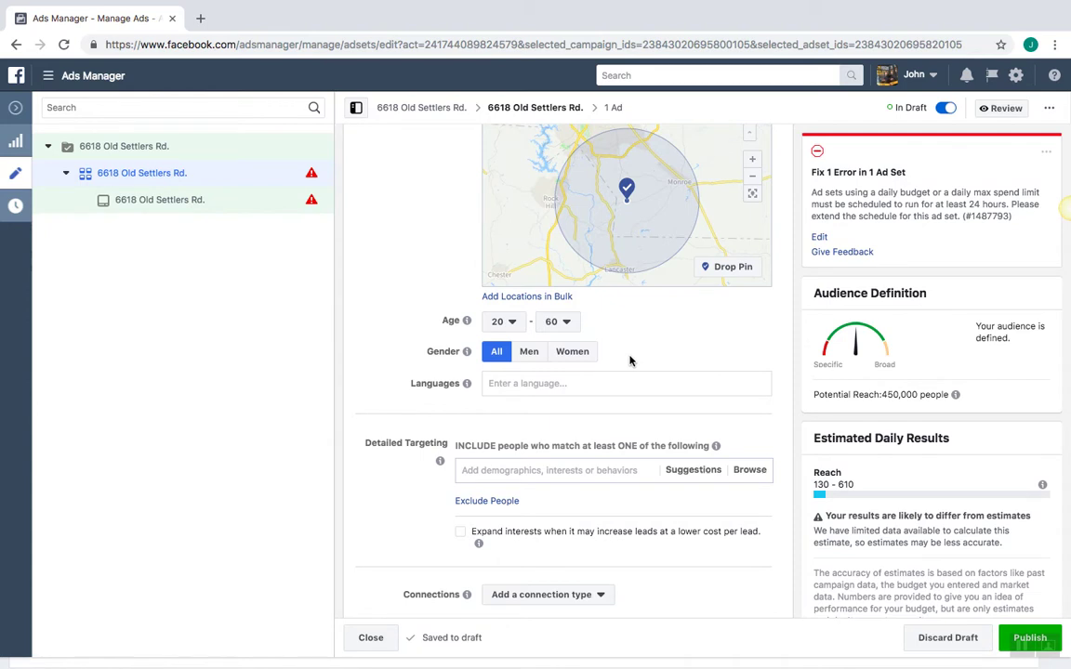
scroll(629, 361, "down", 2)
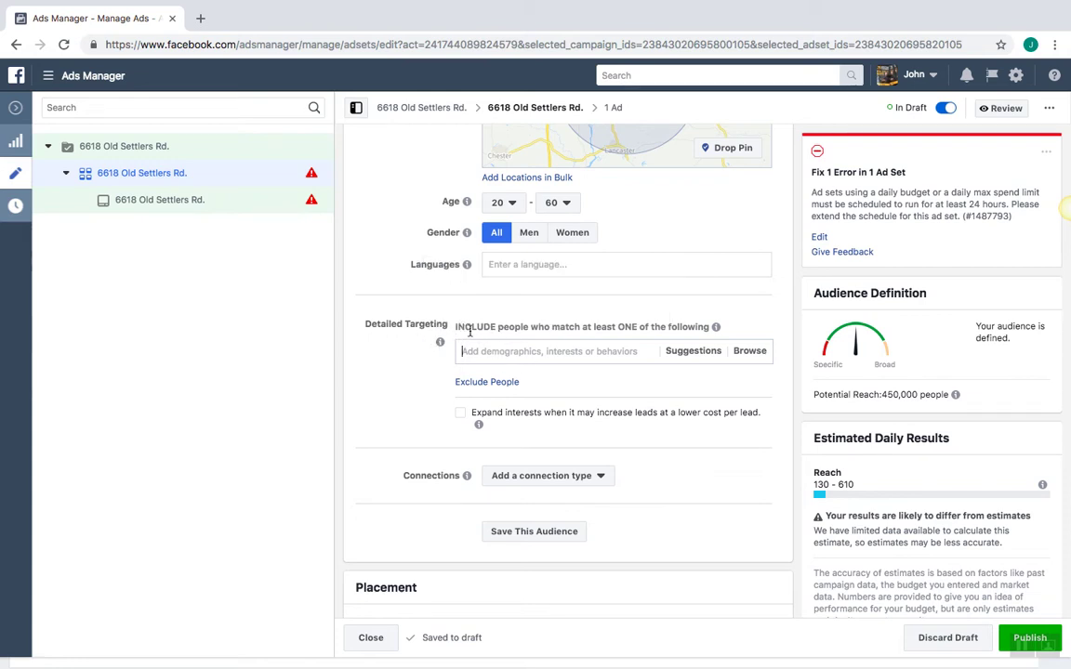
left_click(512, 339)
left_click(560, 353)
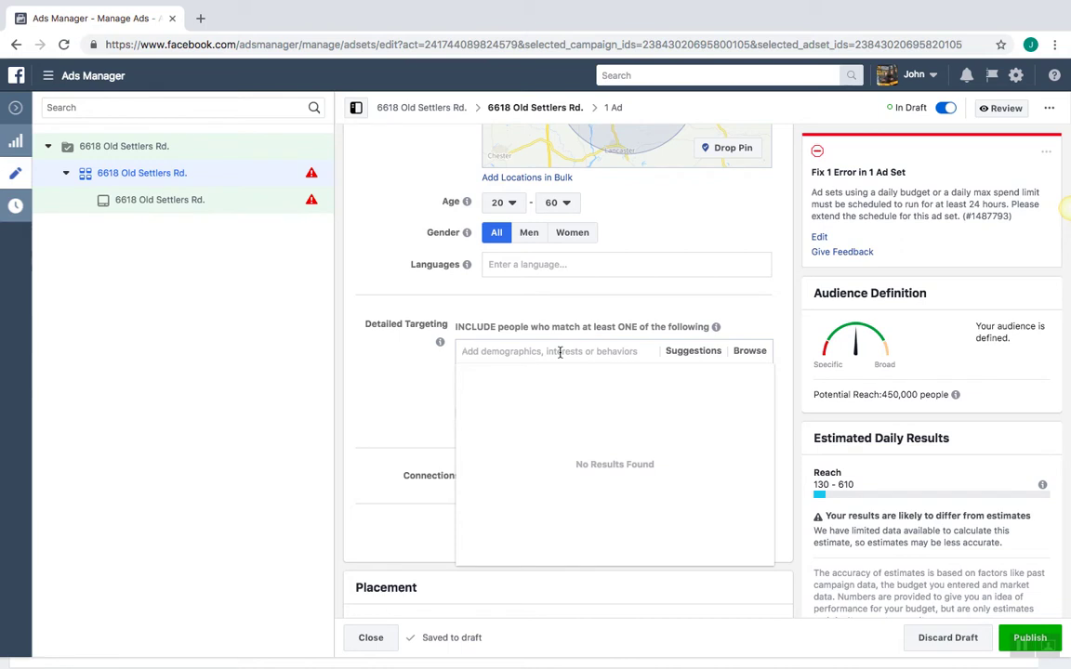
Add Realtor.com, Trulia, Redfin, Zillow and Buying and Selling as targeted interests
type("Realtor.com")
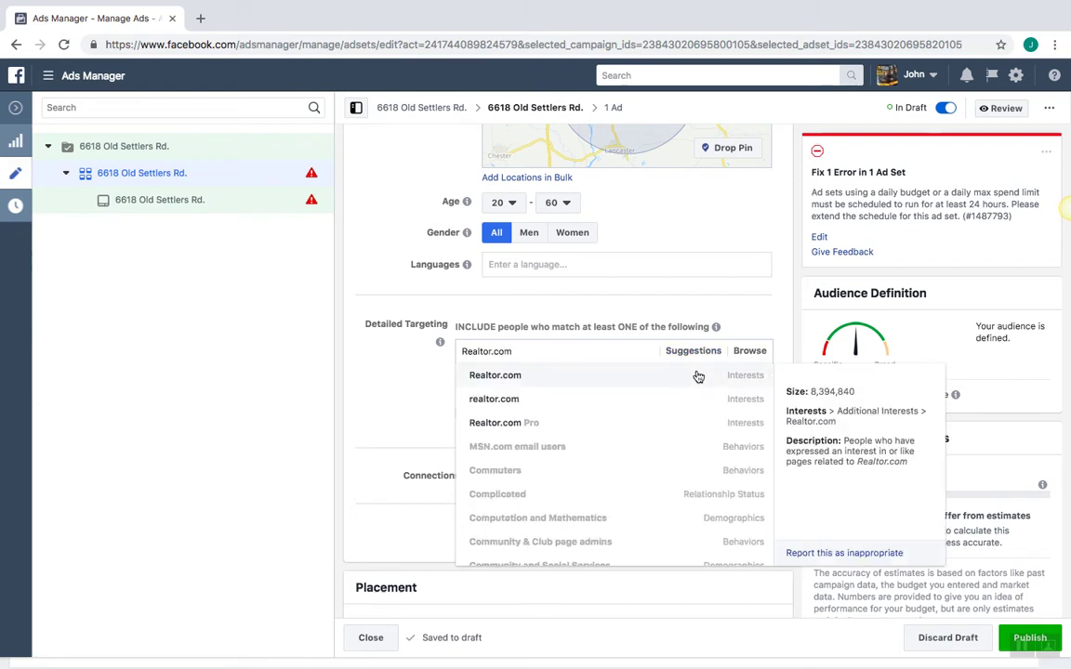
left_click(732, 381)
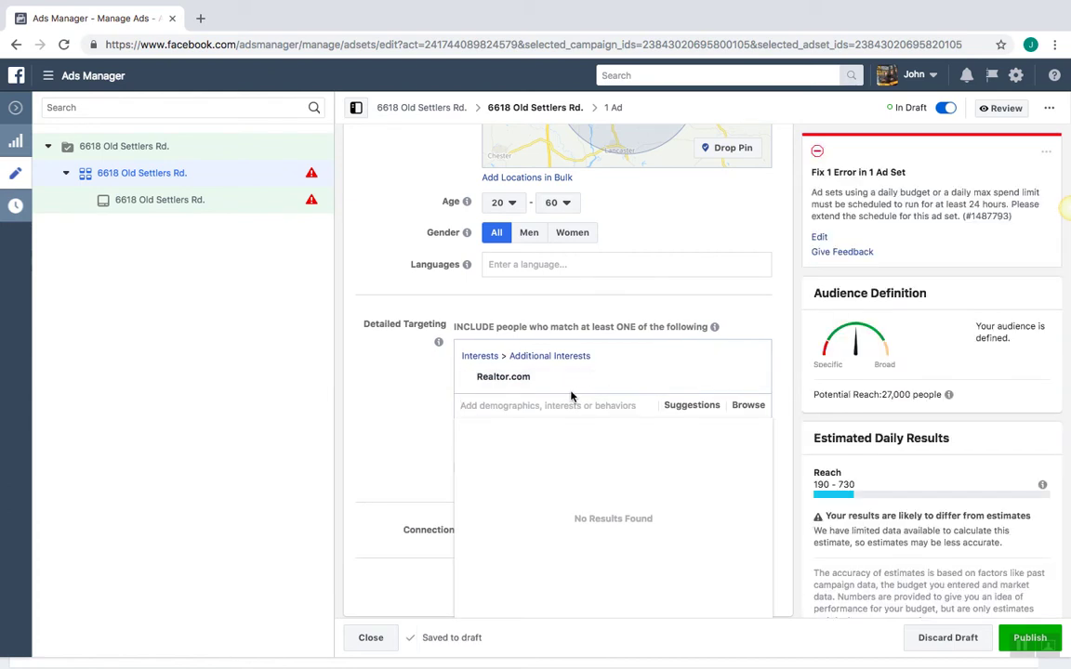
type("Trul")
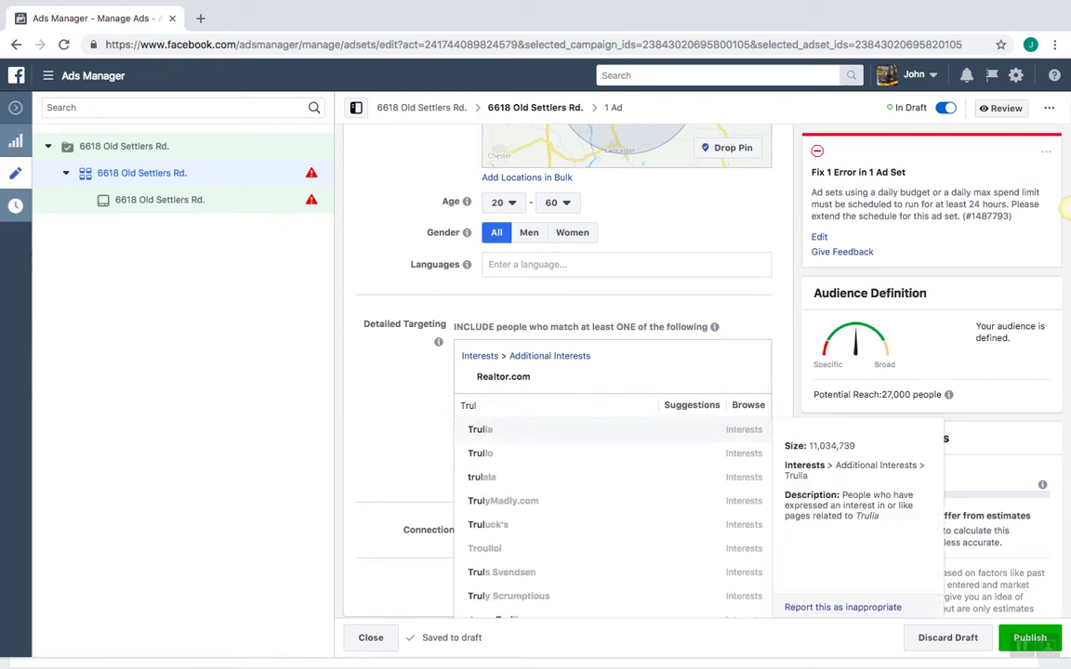
left_click(586, 430)
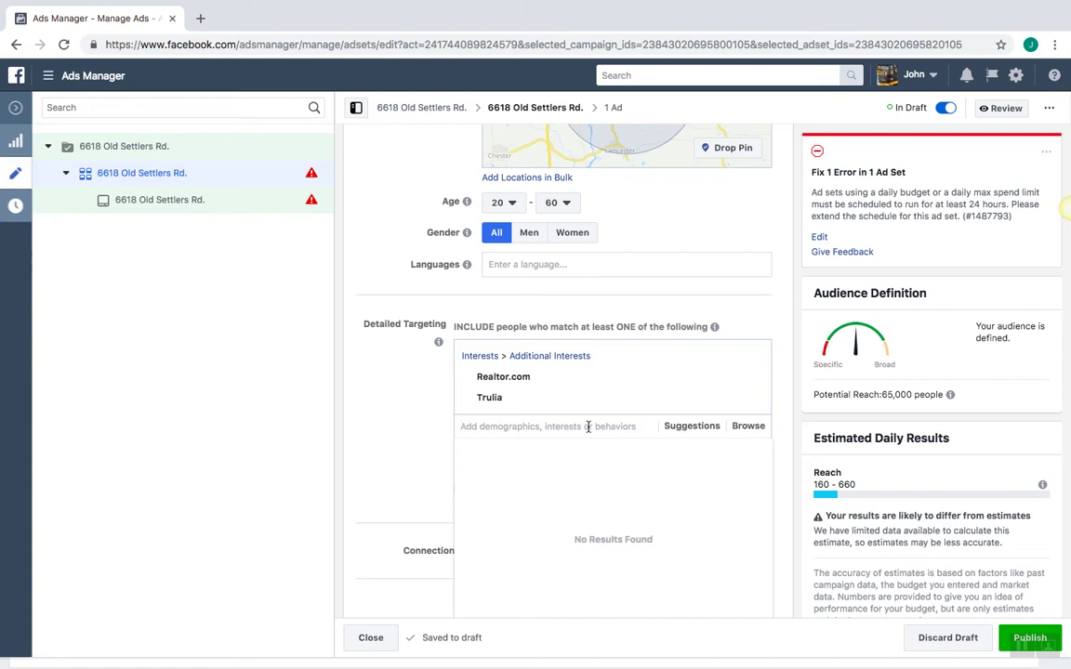
type("R")
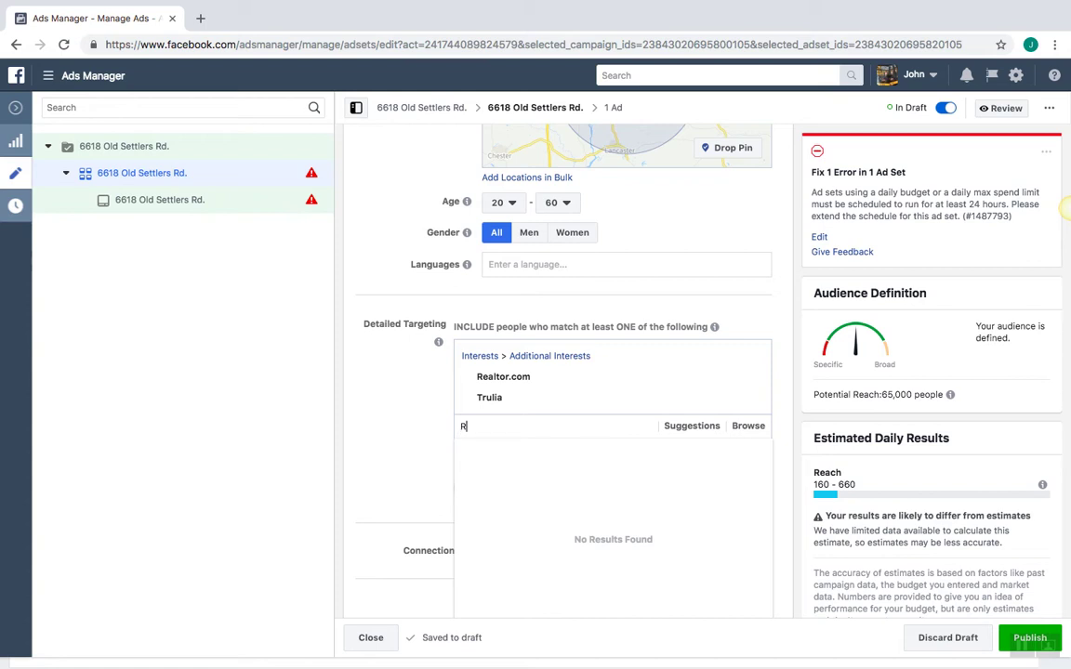
type("edfi")
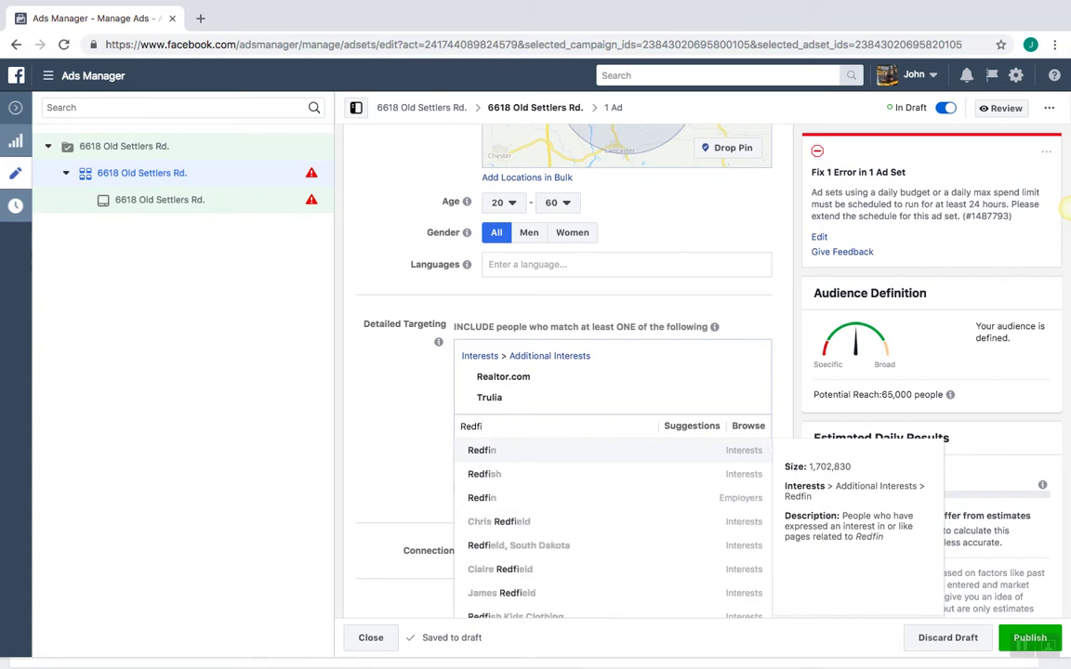
left_click(604, 454)
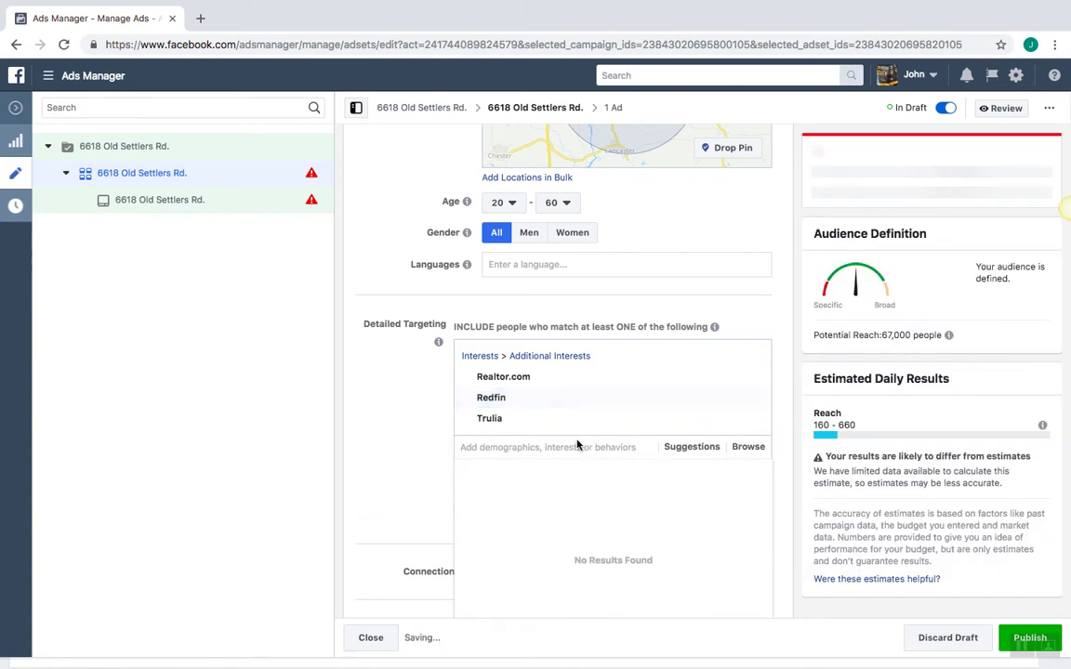
type("Zillow")
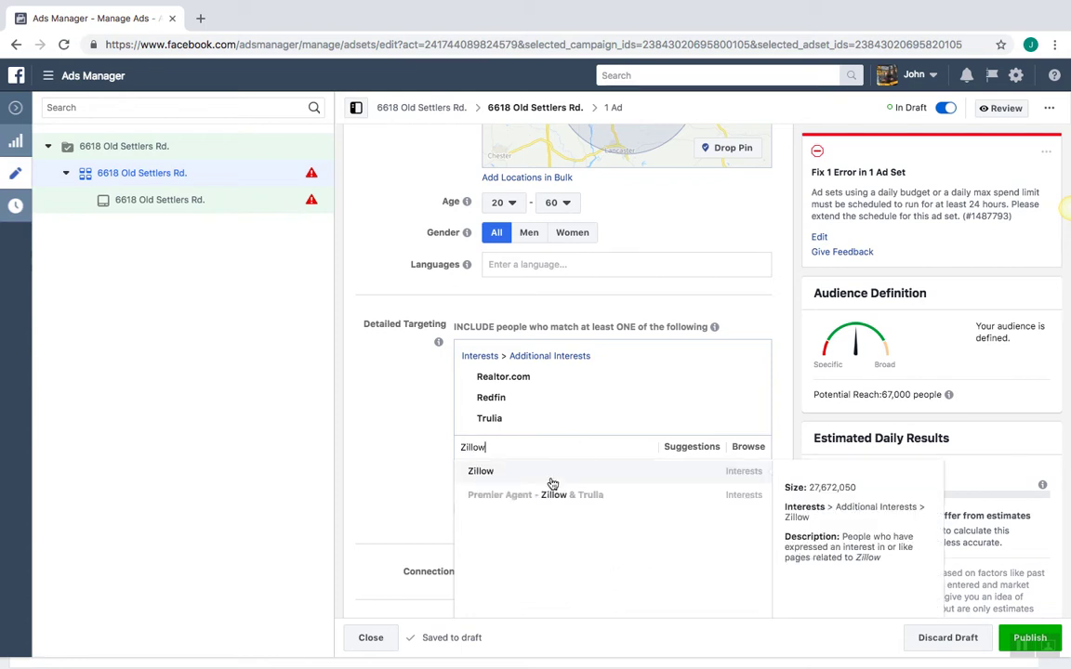
left_click(552, 482)
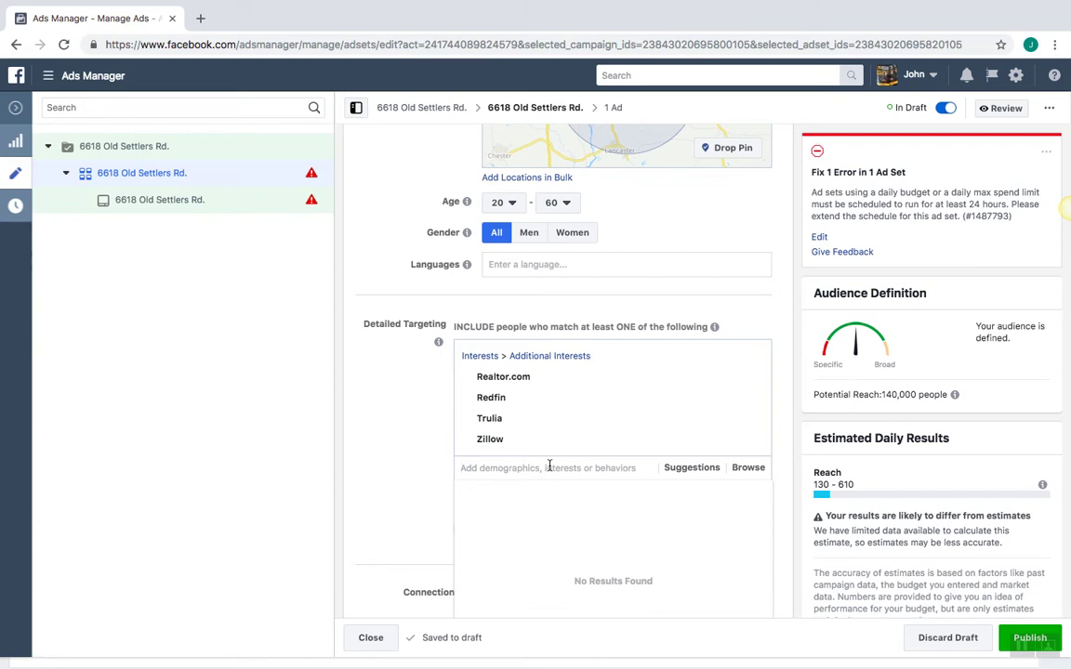
type("B")
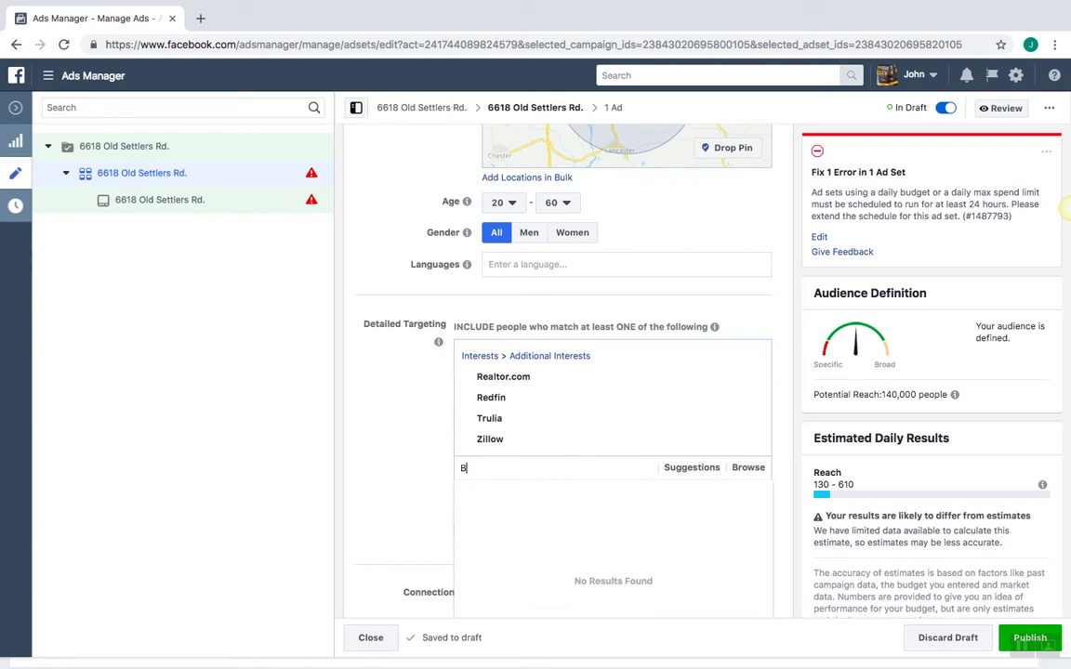
type("uying and Se")
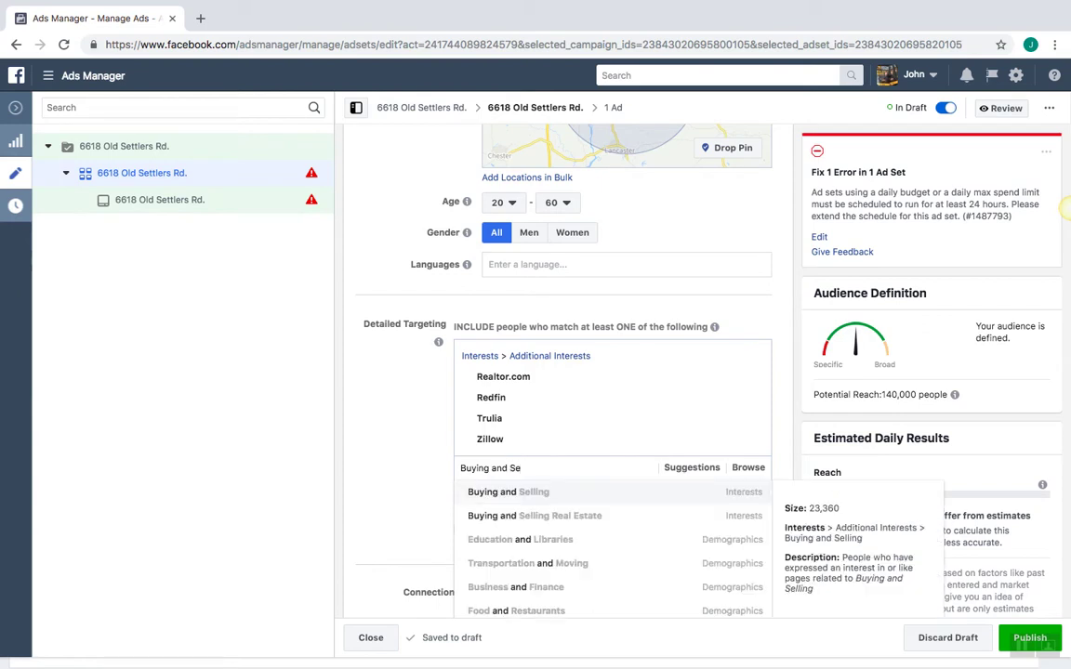
left_click(552, 495)
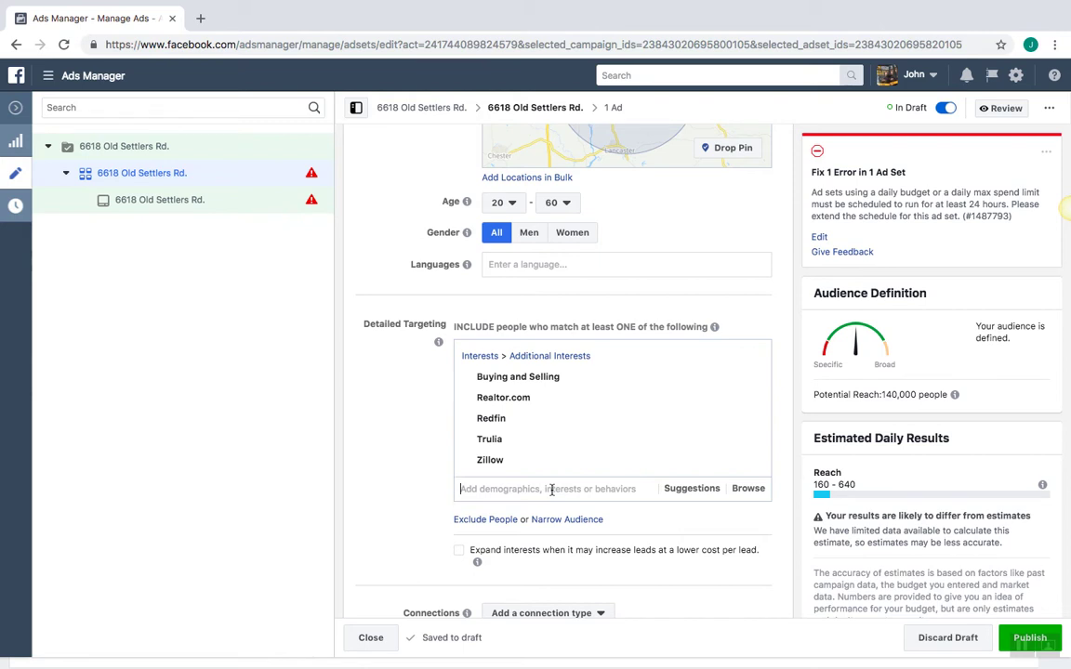
Search First Time Home Buyer interests, adding then removing First-time home buyer grant
type("Fir")
type("st H")
type("Time")
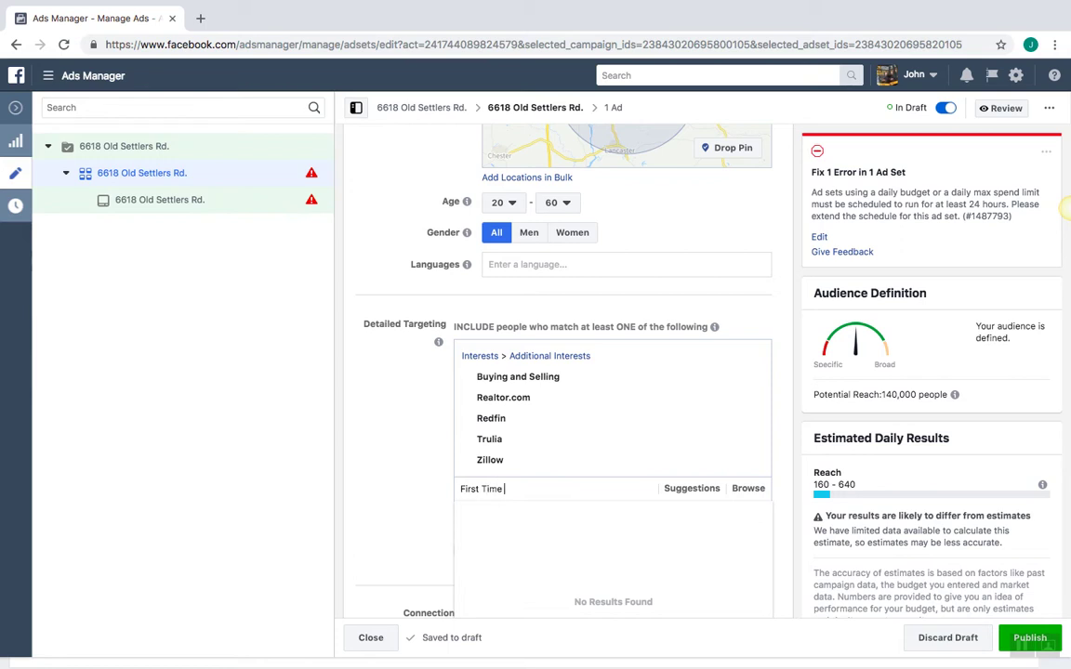
type("ome Buyer")
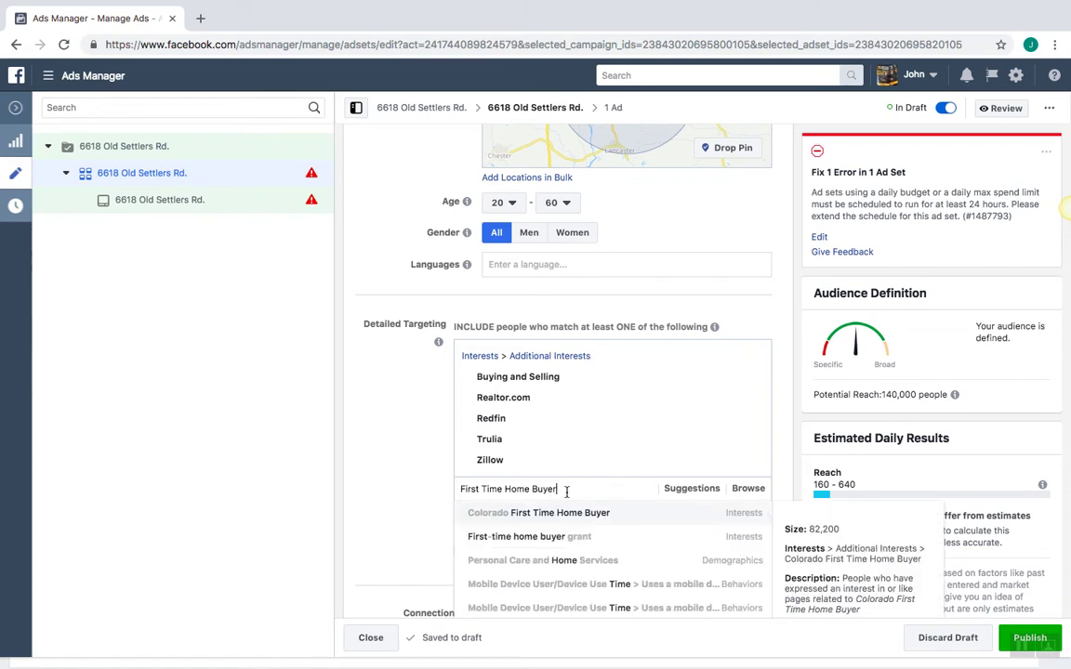
key("Down")
key("Down")
key("Down")
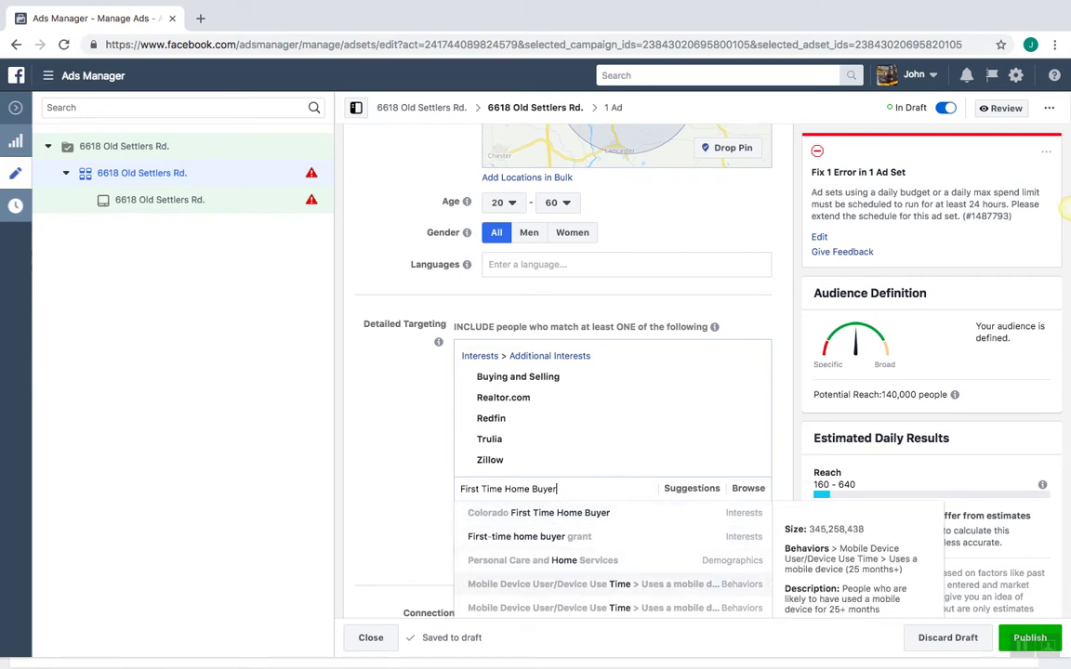
triple_click(585, 488)
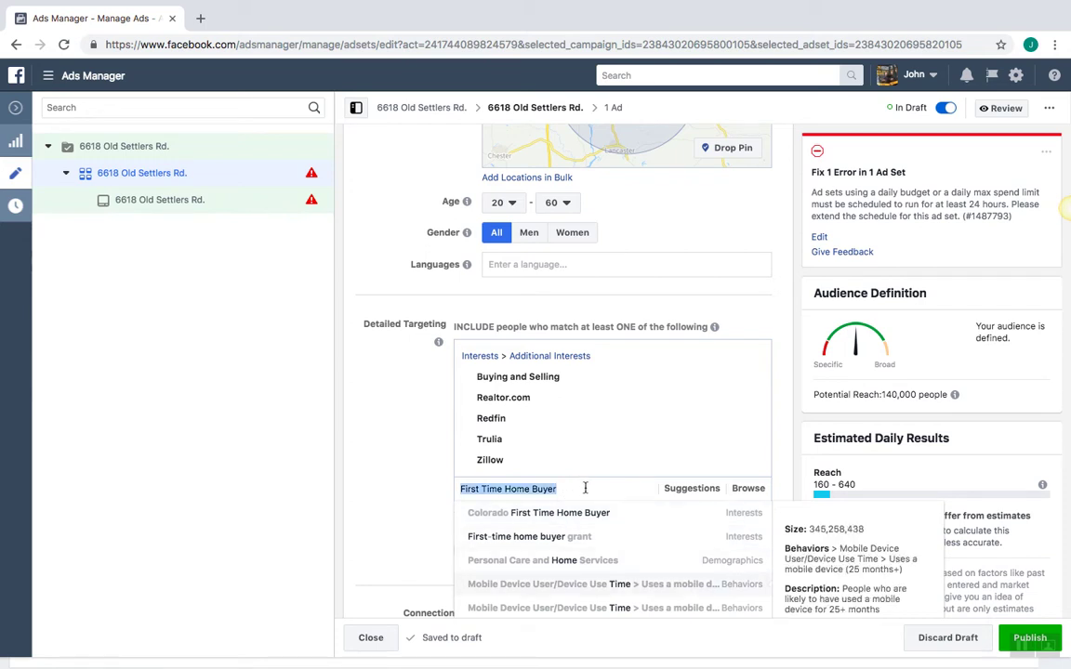
key("Down")
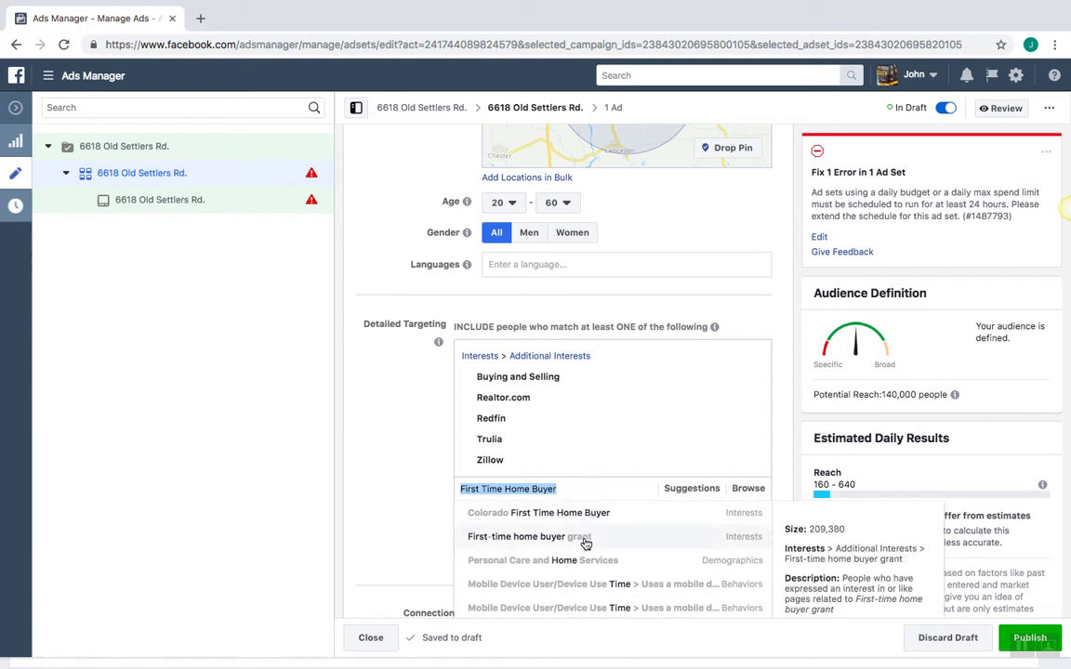
left_click(585, 544)
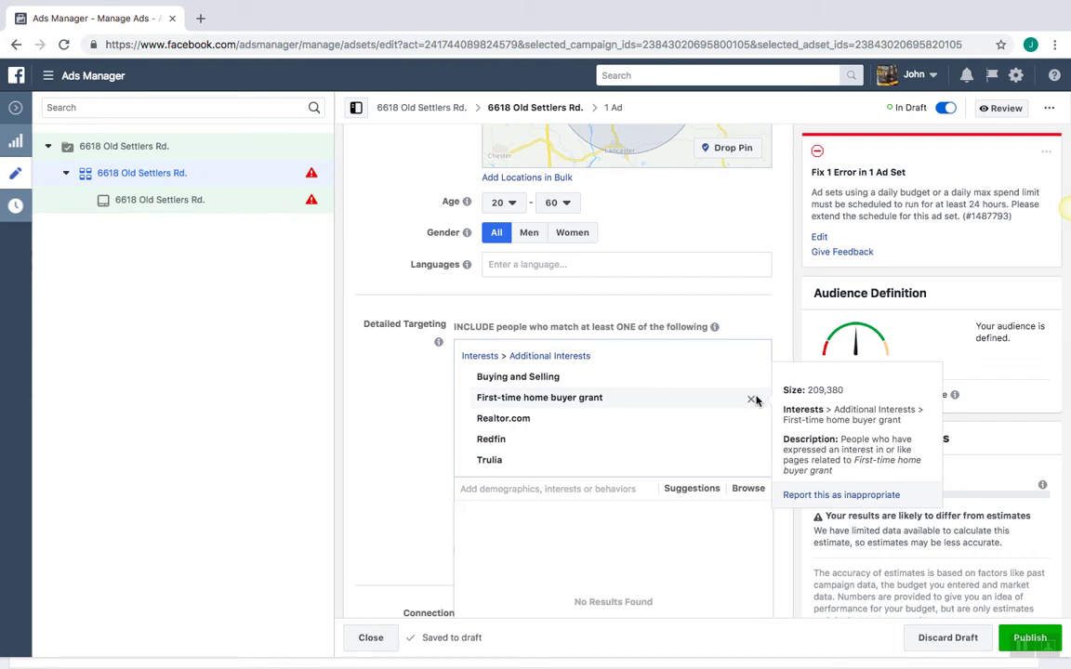
left_click(752, 401)
left_click(594, 488)
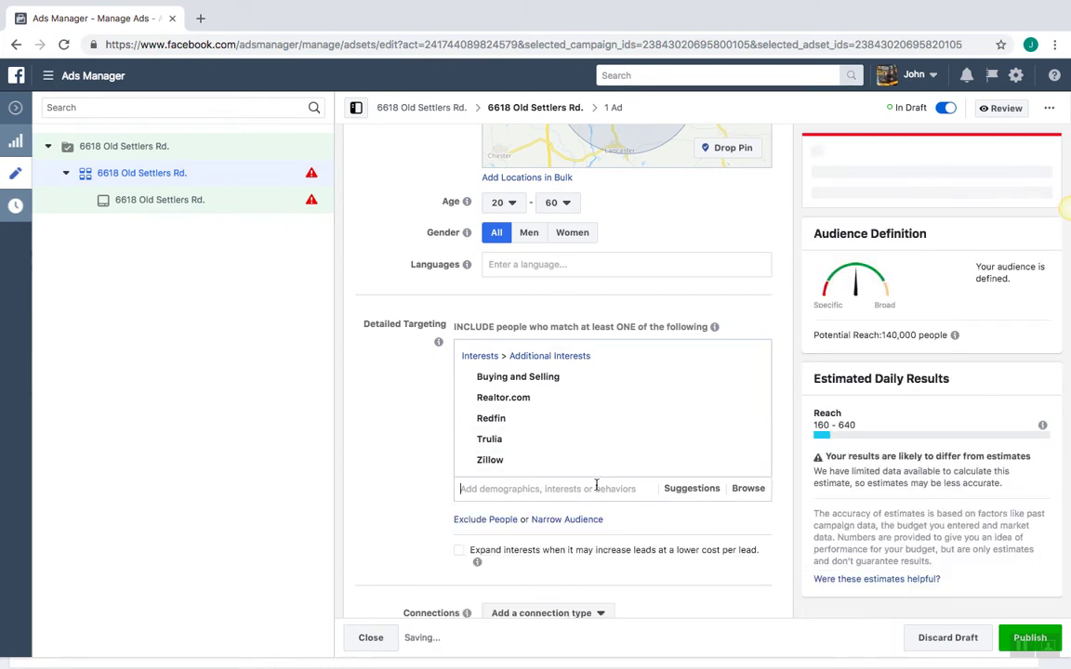
Pick First-time buyer from the Suggestions list as an included interest
type("First")
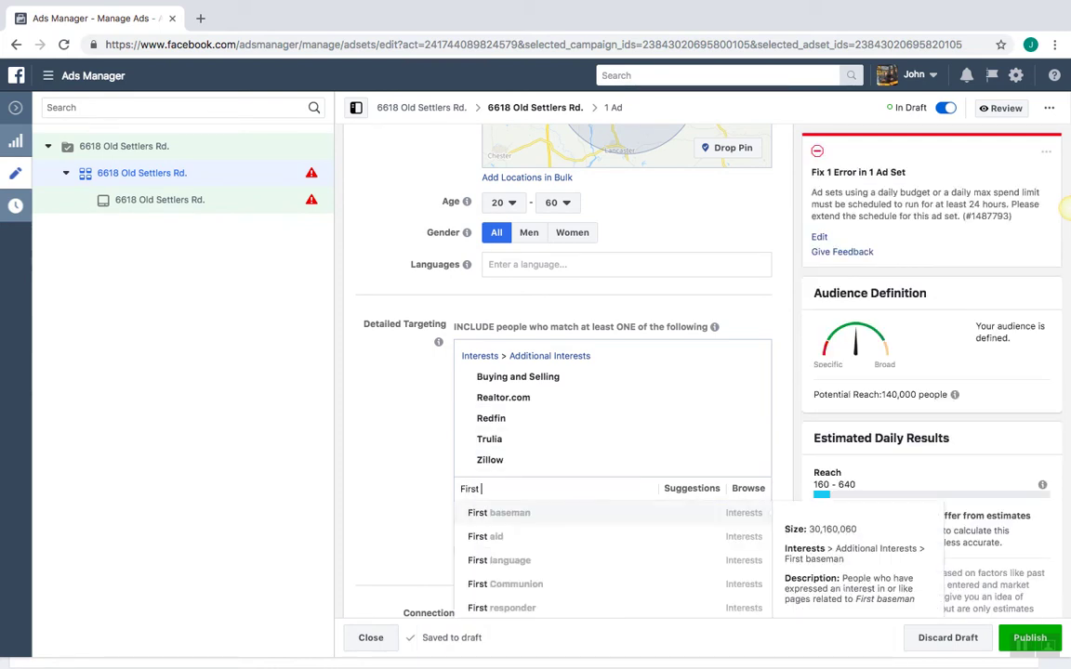
key("BackSpace")
key("BackSpace")
key("BackSpace")
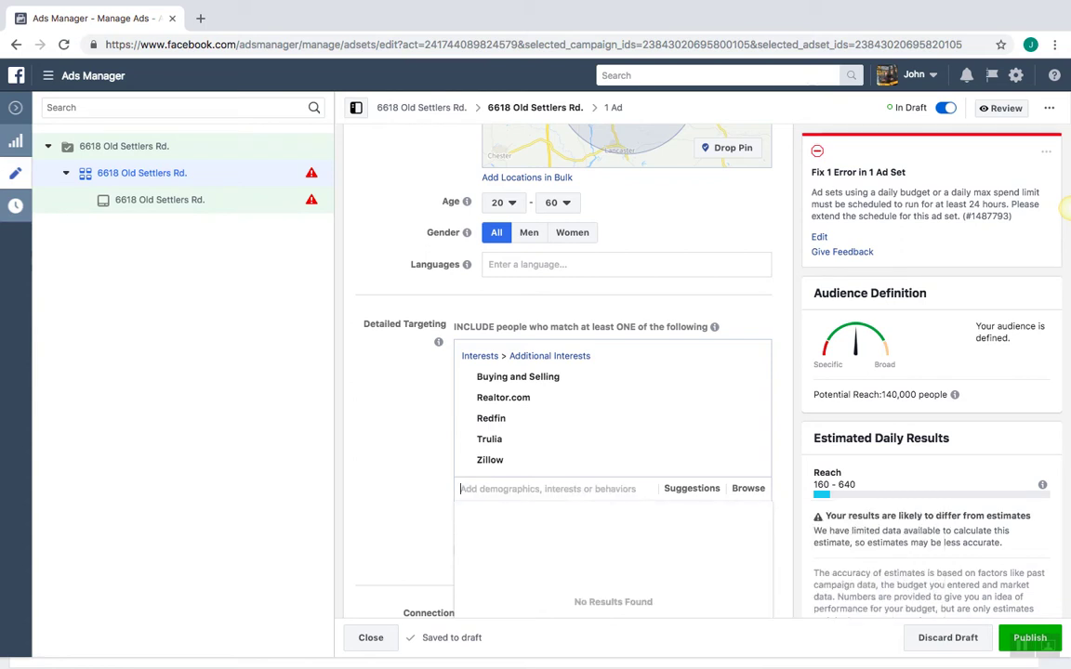
left_click(755, 490)
left_click(699, 489)
left_click(700, 490)
left_click(700, 490)
mouse_move(675, 514)
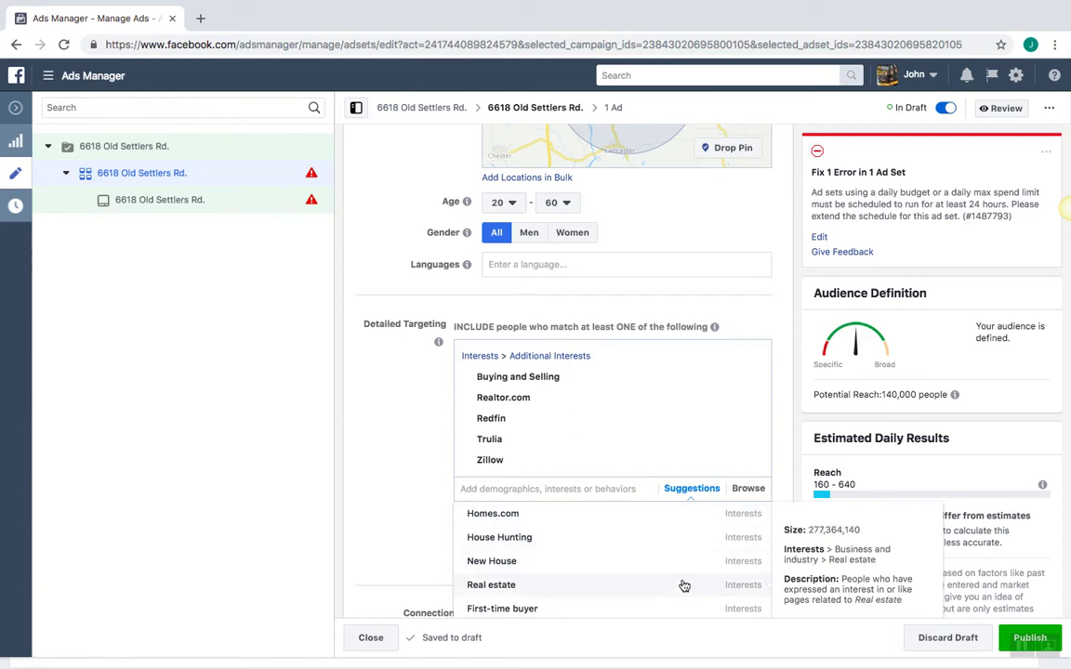
left_click(688, 610)
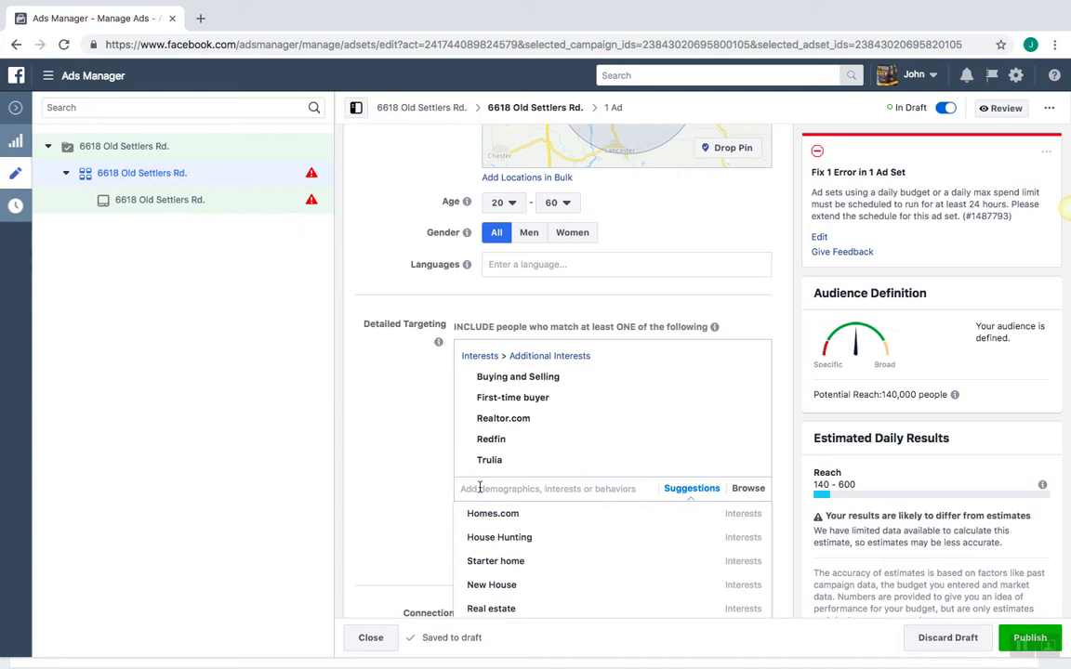
left_click(392, 496)
scroll(394, 495, "down", 2)
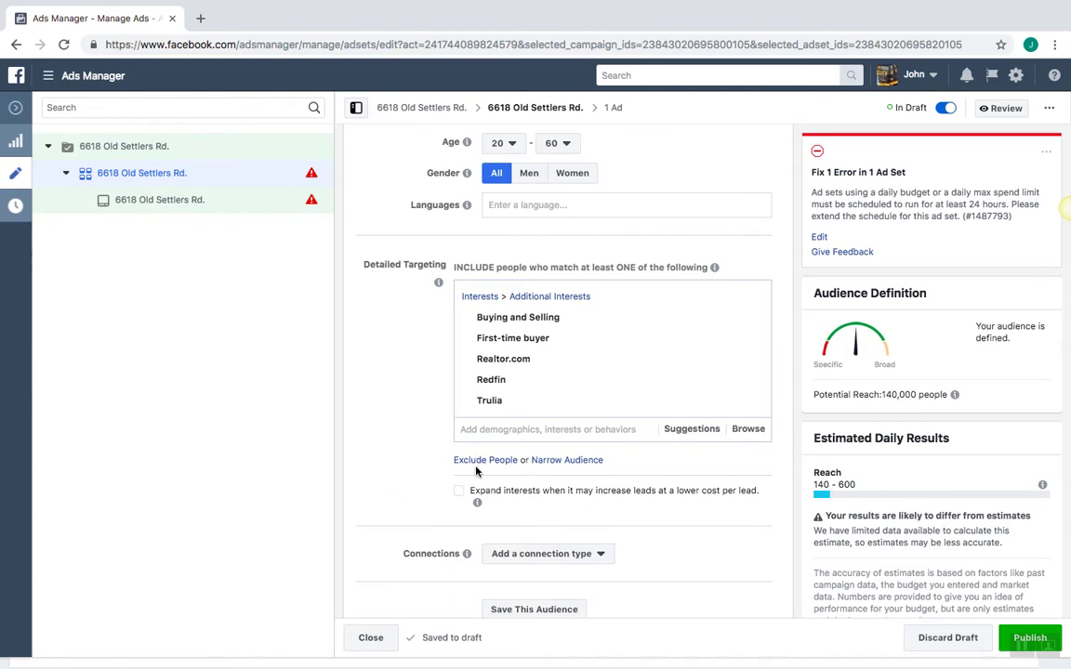
Start an exclusion list and exclude the Realtor job title
left_click(485, 460)
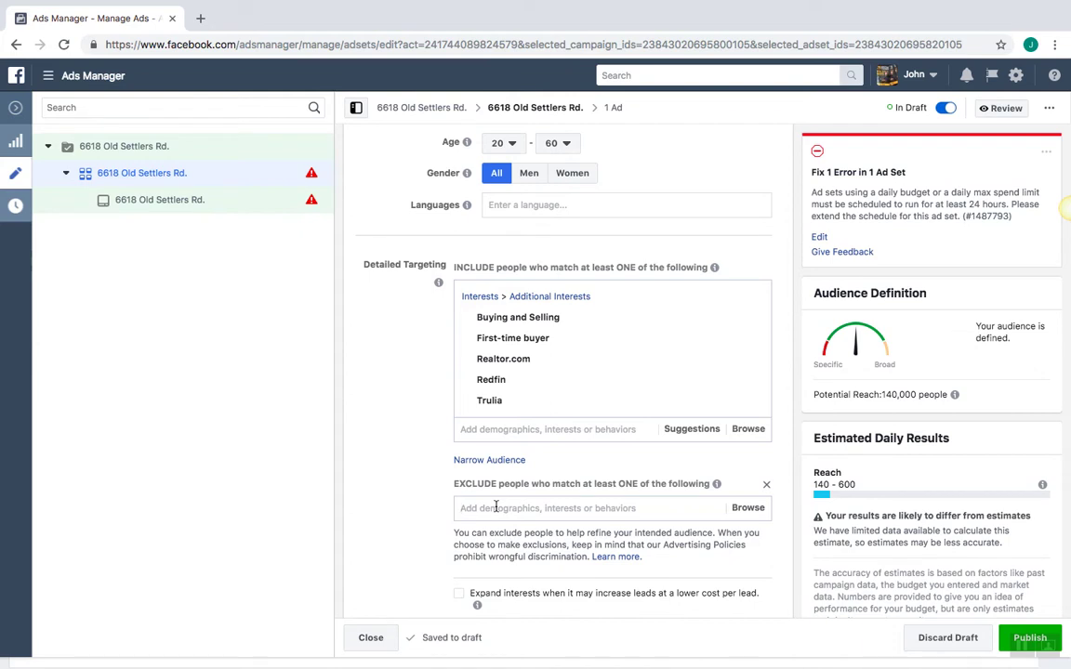
left_click(495, 507)
type("R")
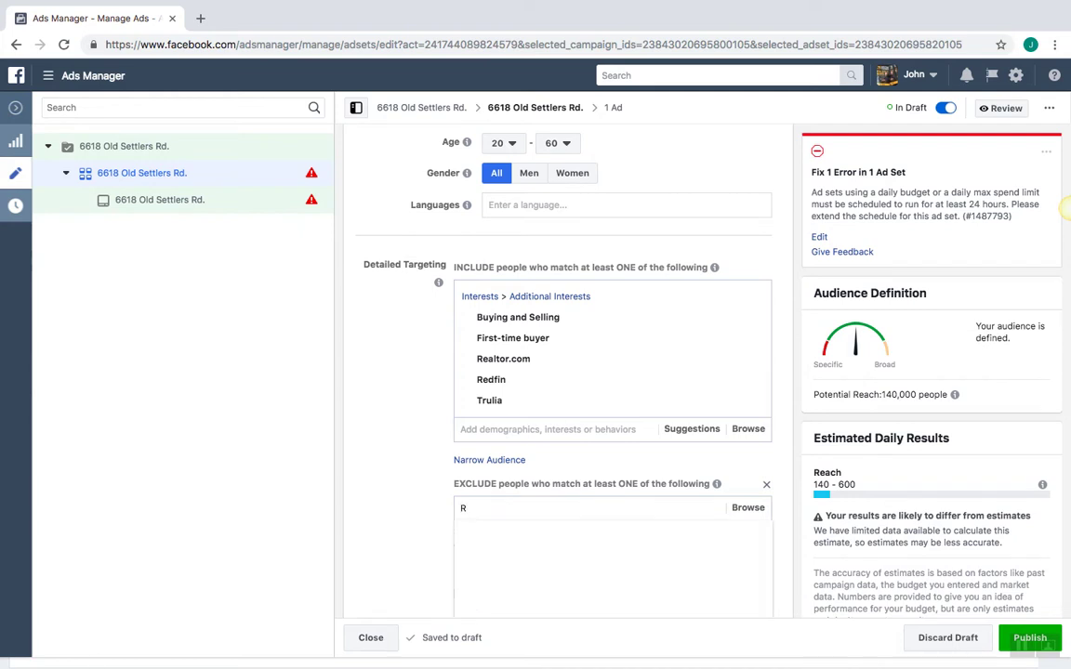
type("a")
type("ealtor")
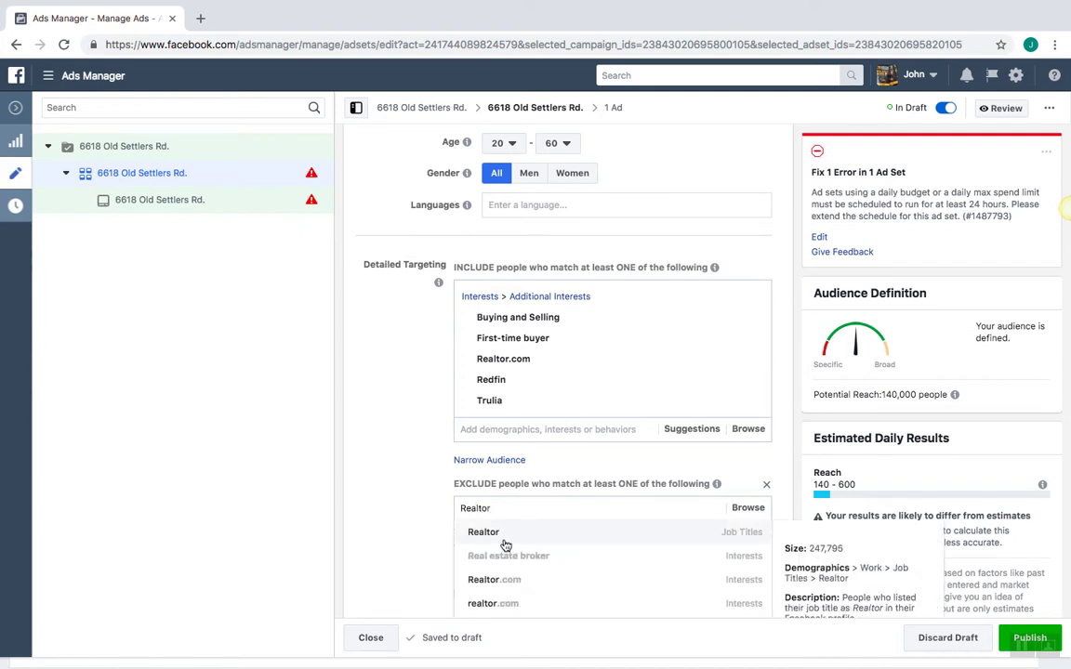
left_click(732, 534)
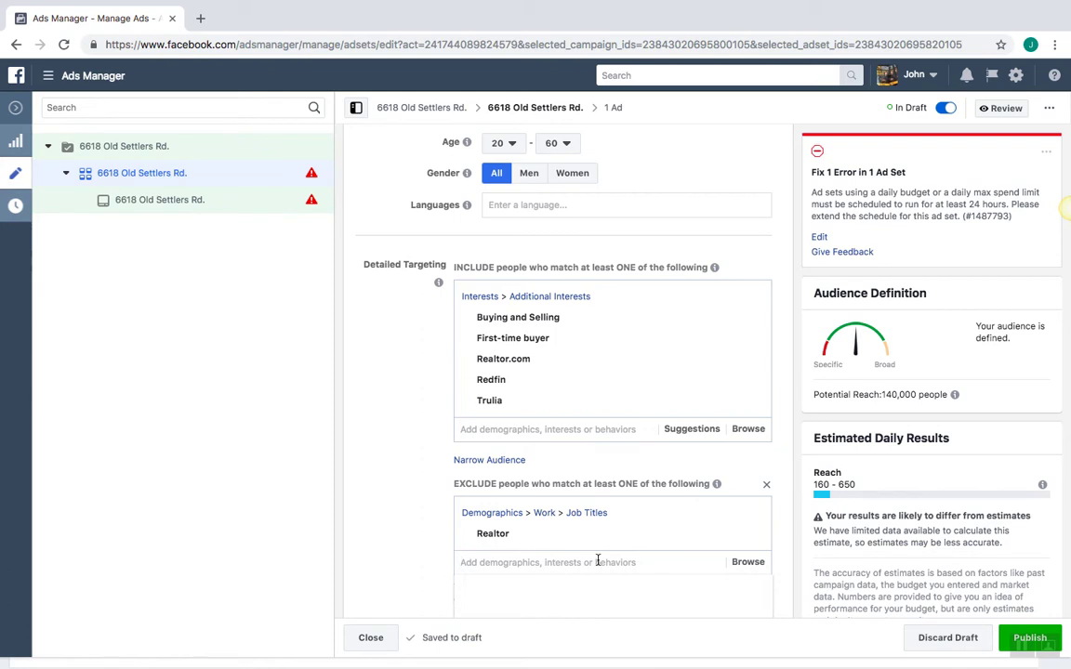
Also exclude the Real estate broker job title
type("Real Estate")
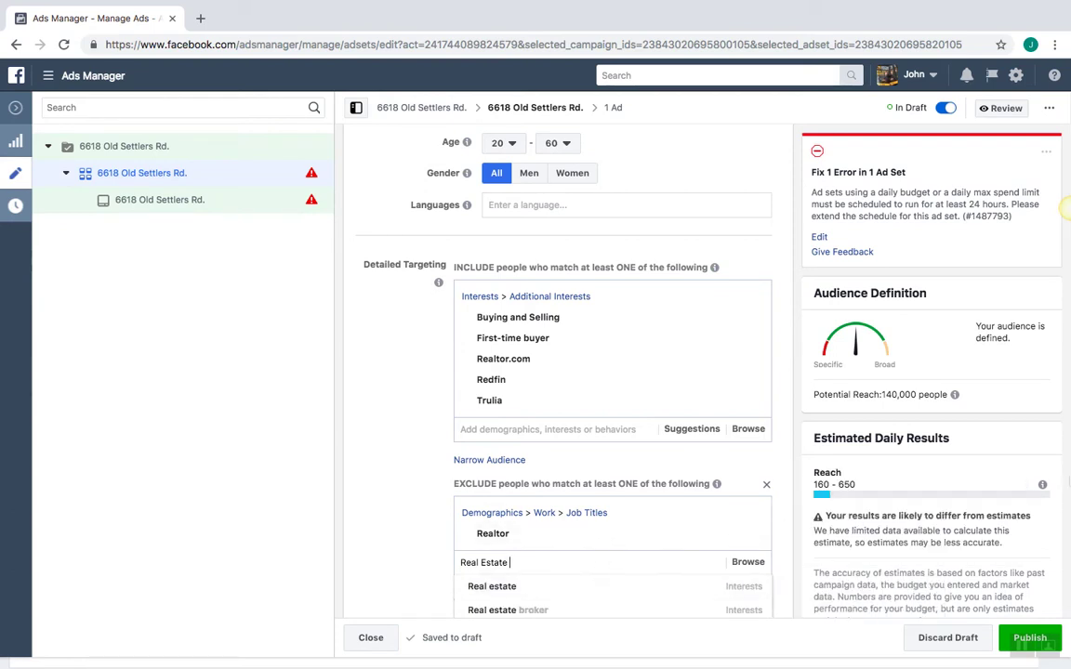
left_click(1069, 479)
scroll(1069, 479, "down", 2)
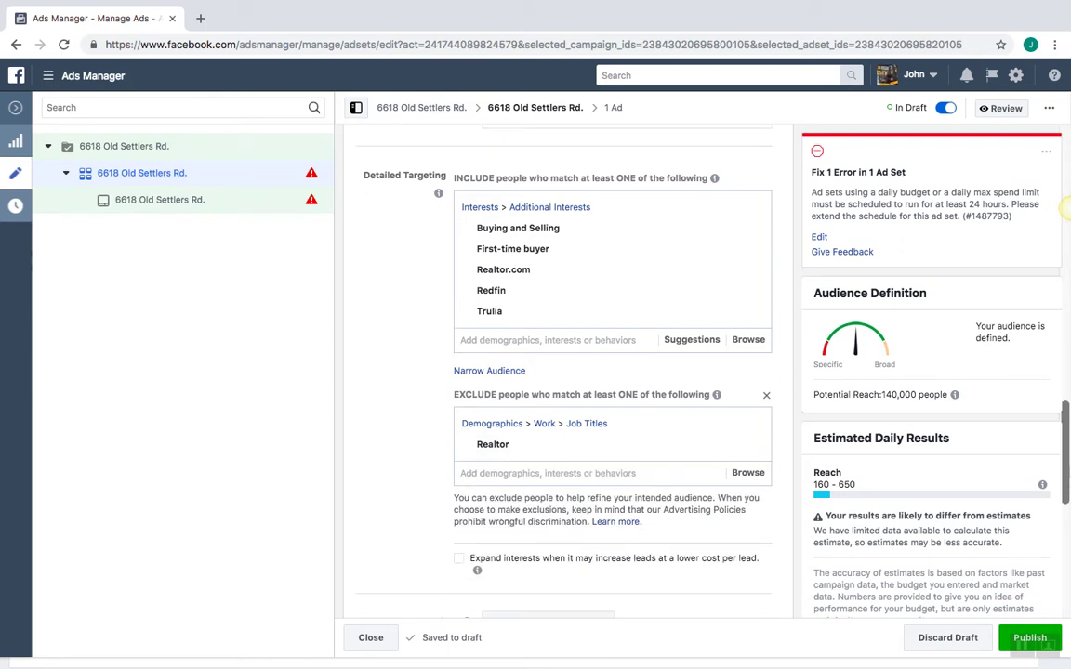
left_click(673, 413)
type("Real esta")
key("BackSpace")
key("BackSpace")
key("BackSpace")
type("state Broker")
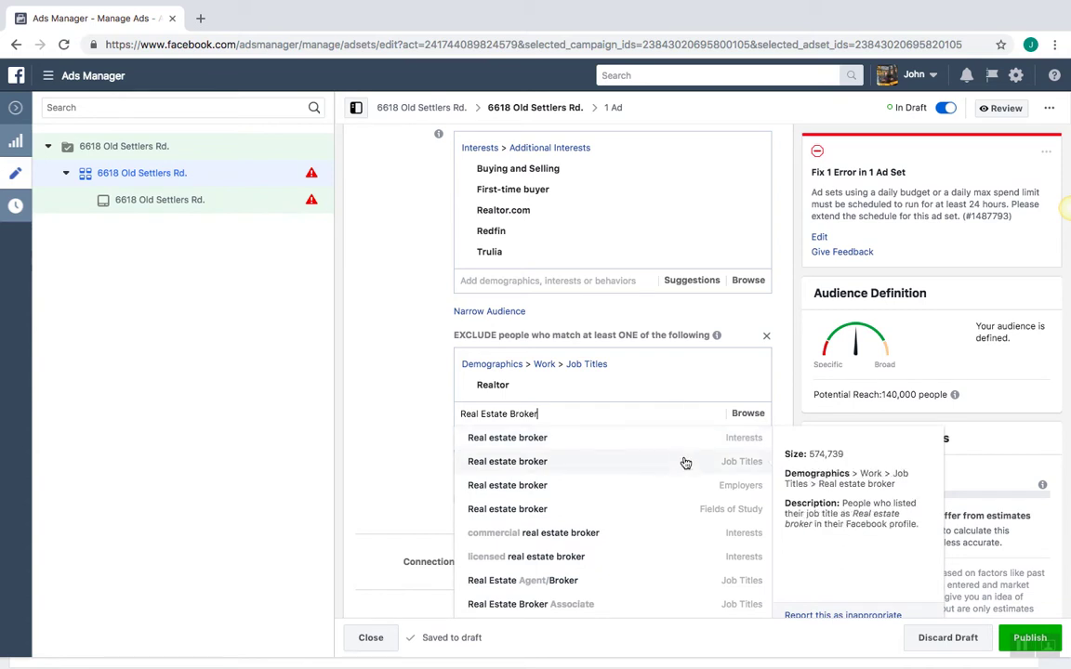
left_click(687, 468)
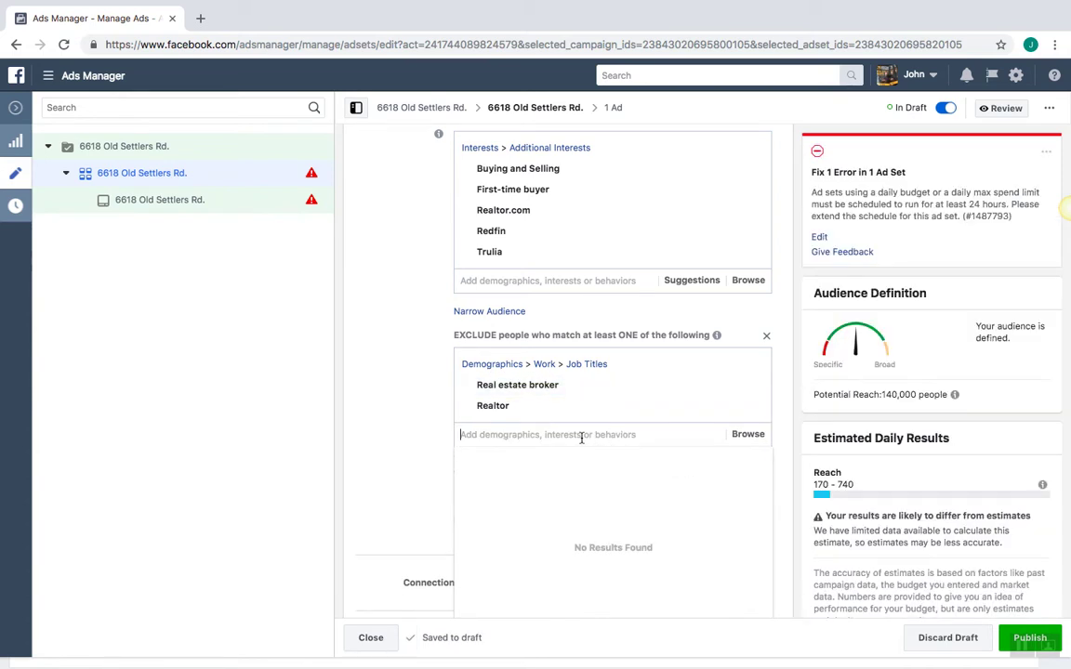
Exclude the Mortgage Loan Officer and Mortgage Broker job titles
type("Mortgage ")
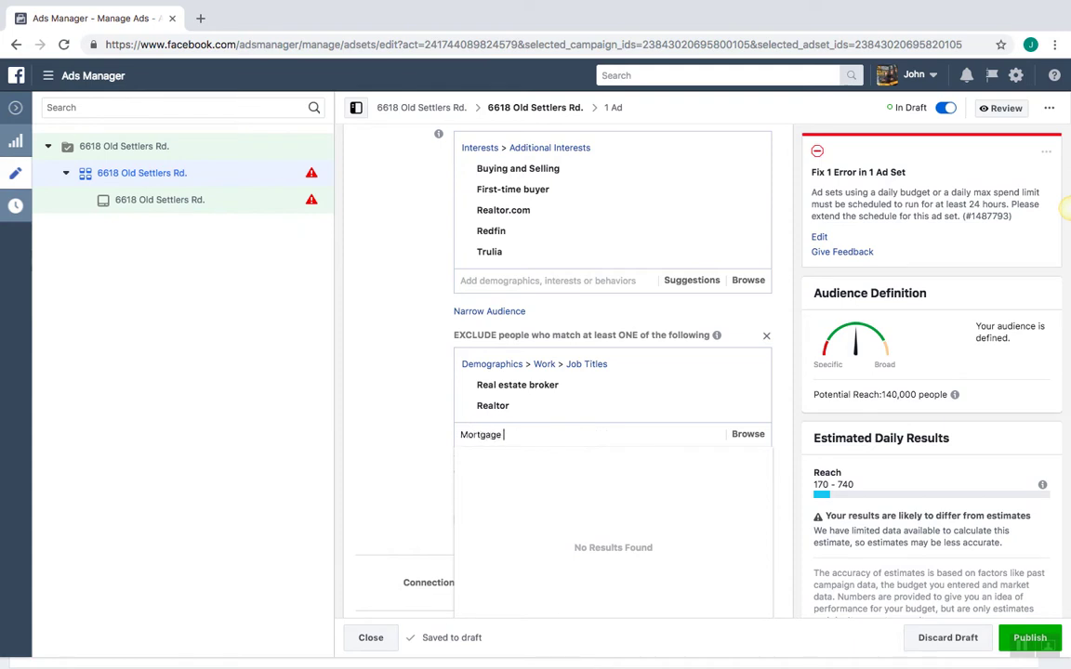
type("Loan Officers")
key("BackSpace")
key("BackSpace")
key("BackSpace")
key("BackSpace")
key("BackSpace")
key("BackSpace")
key("BackSpace")
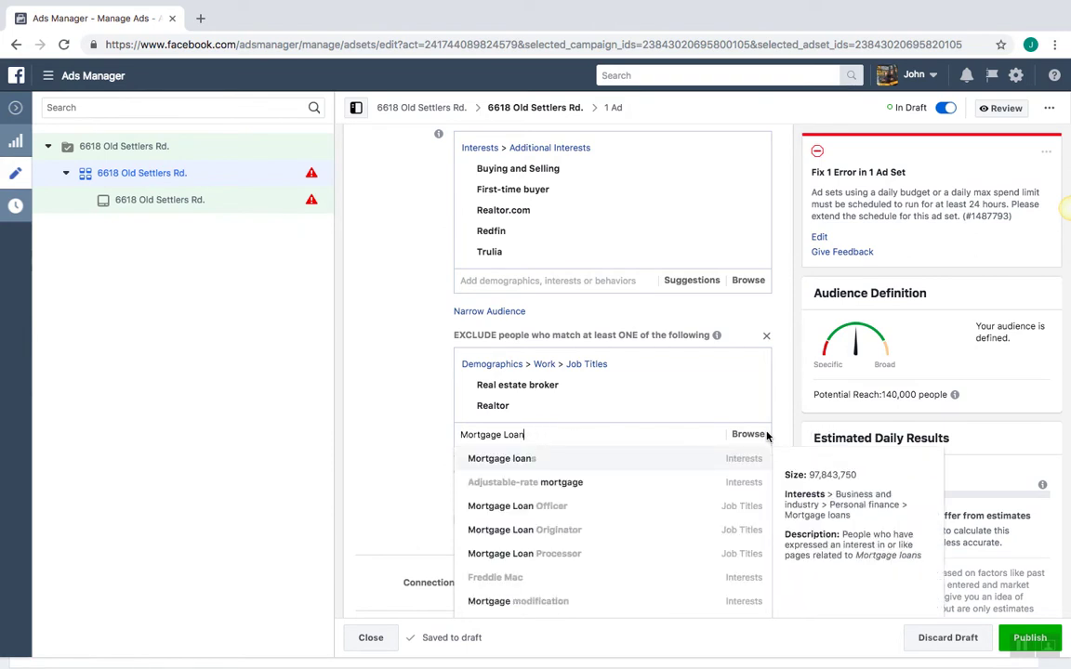
left_click(637, 506)
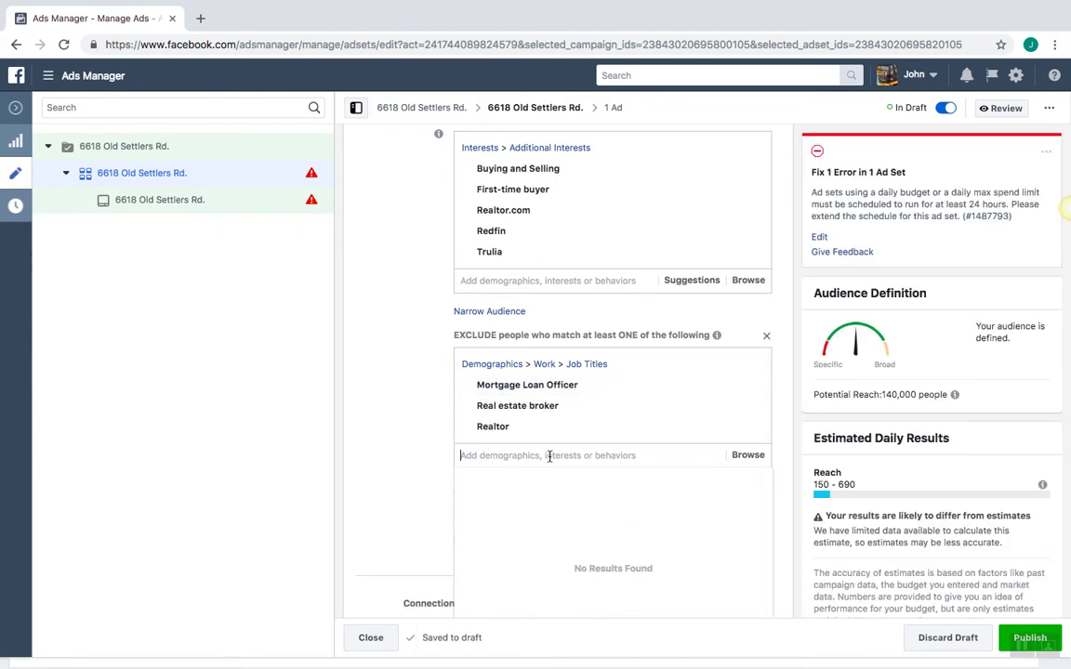
type("MOrtgage Or")
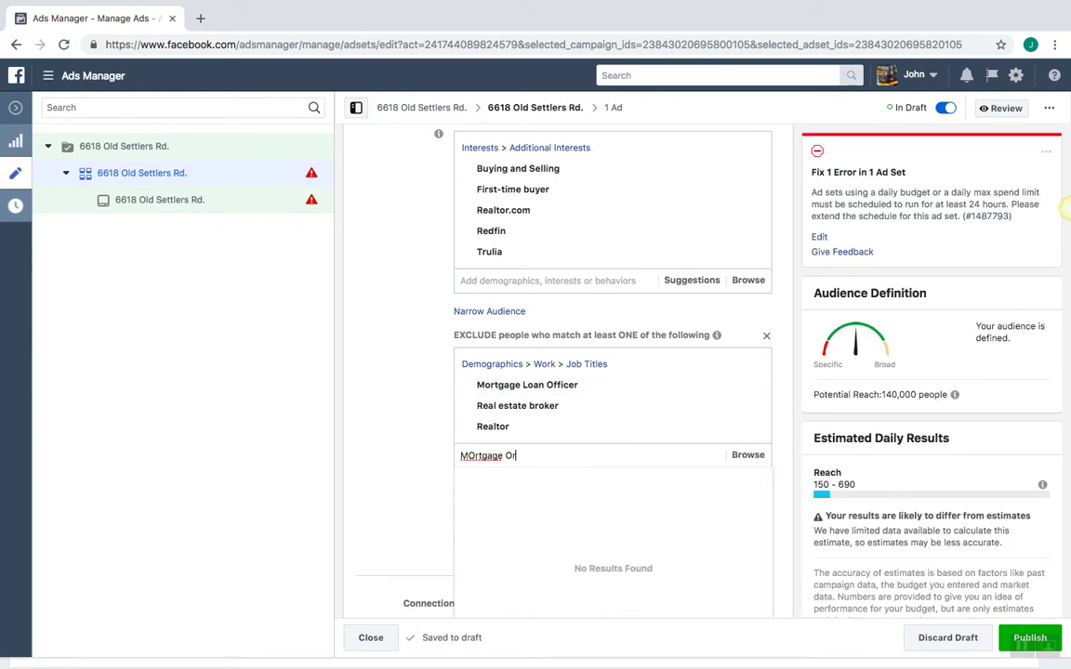
key("BackSpace")
key("BackSpace")
key("BackSpace")
key("BackSpace")
key("BackSpace")
key("BackSpace")
key("BackSpace")
key("BackSpace")
key("BackSpace")
type("ortgage")
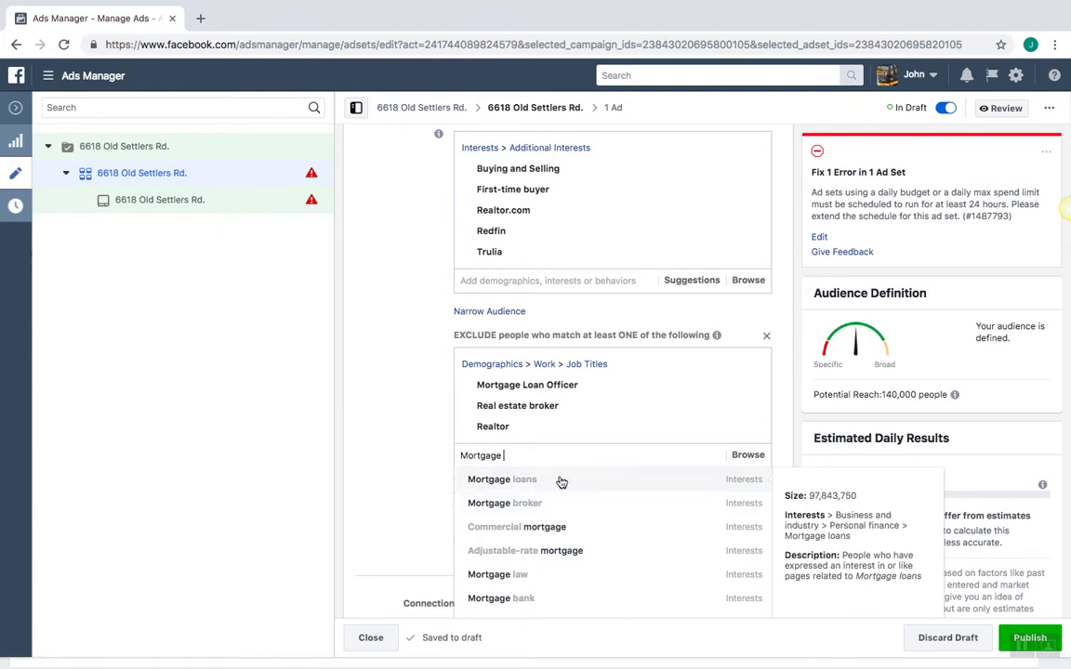
type("Broker")
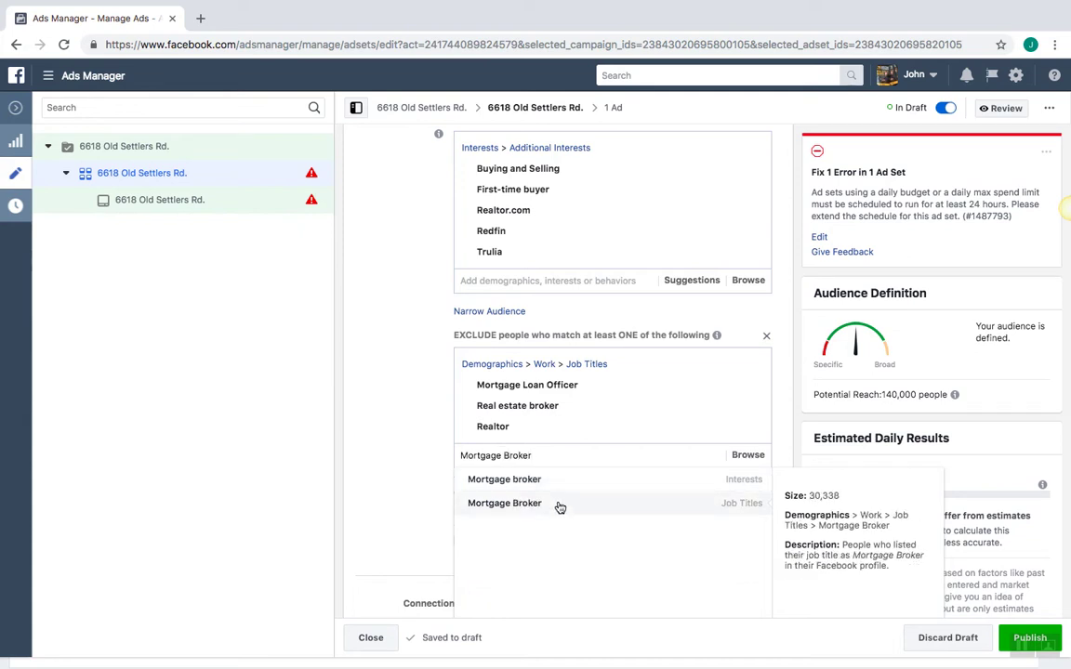
left_click(560, 503)
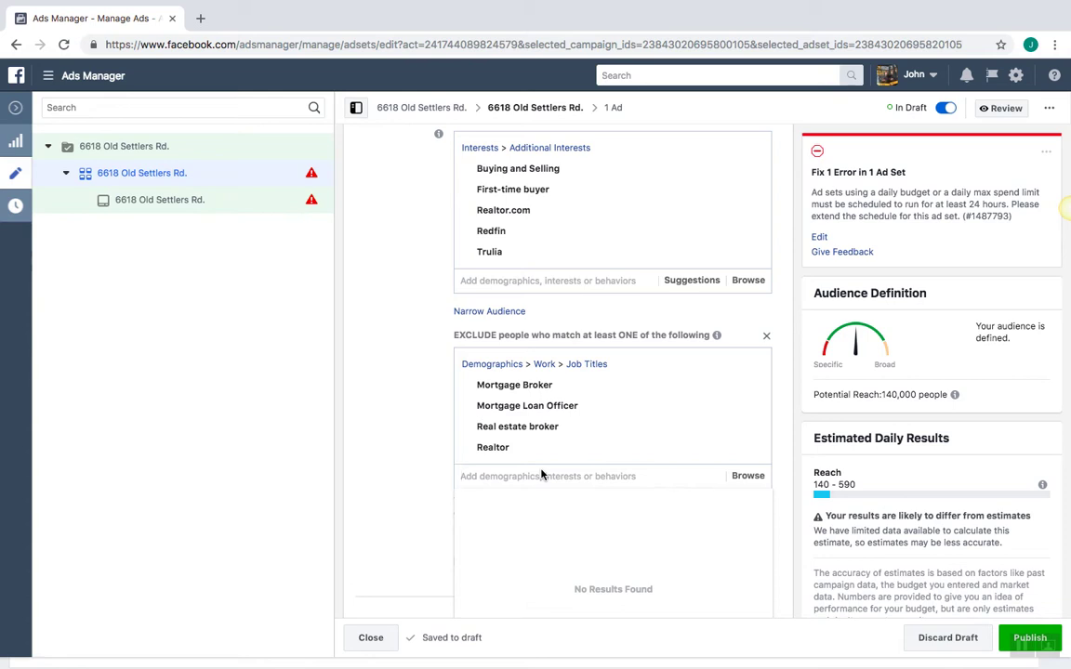
Exclude the Sr. Loan Officer and Real Estate Associate job titles as well
type("Sr")
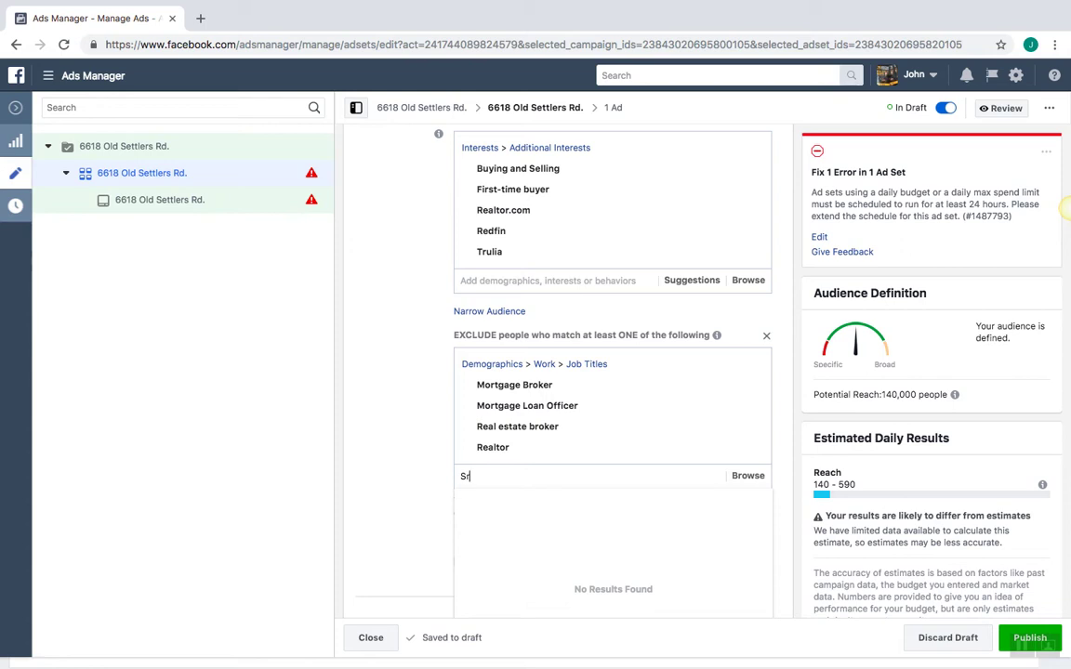
type(". Loan Officer")
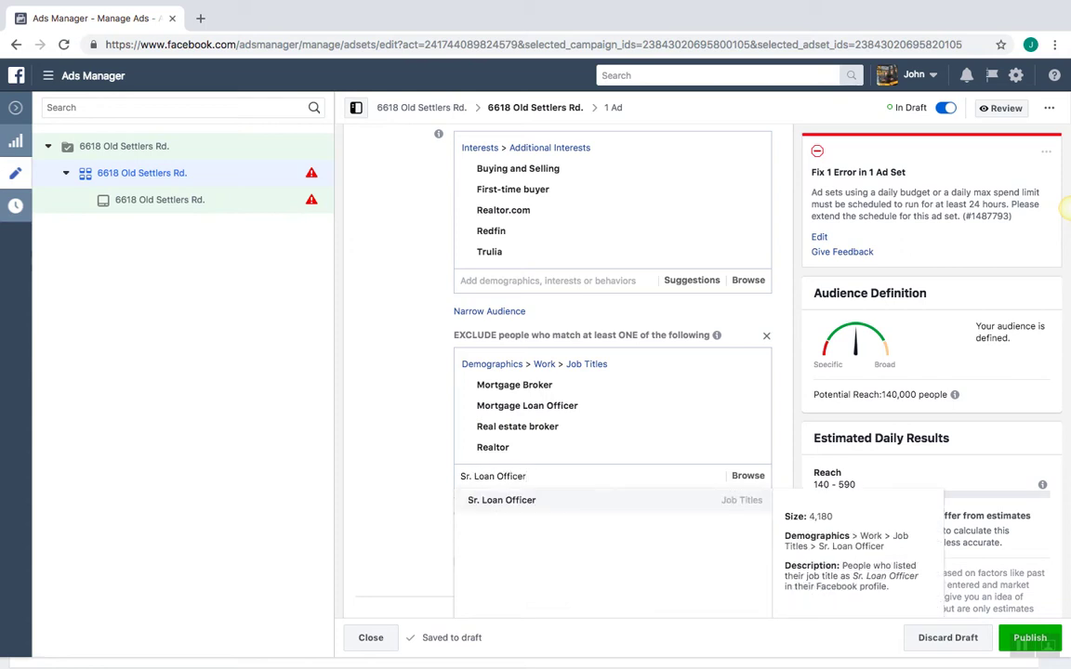
left_click(536, 501)
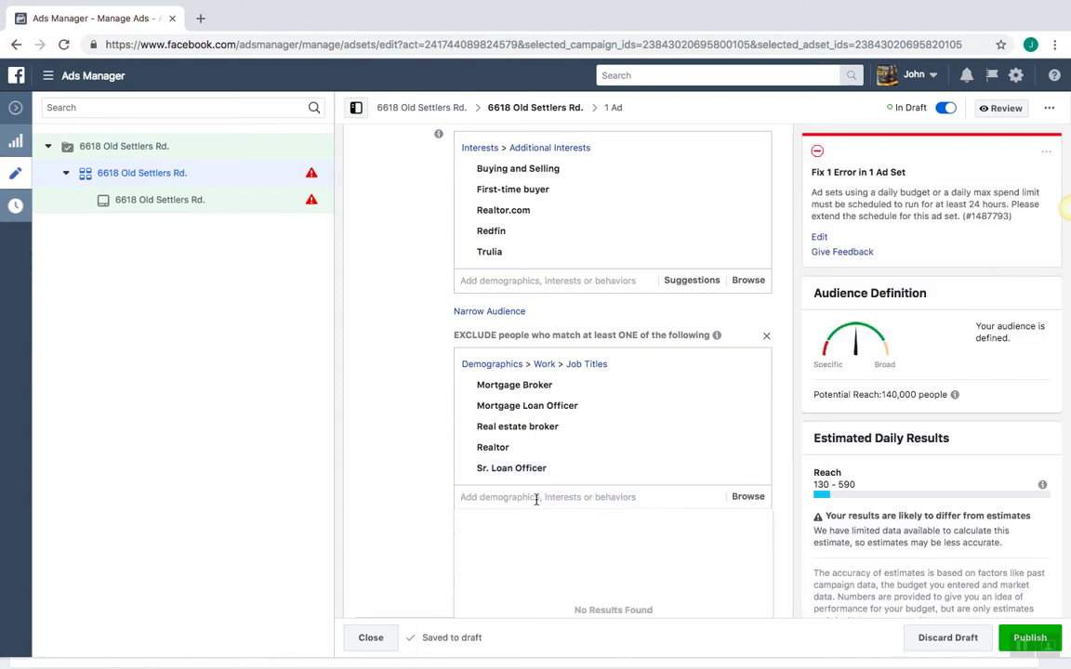
type("Re")
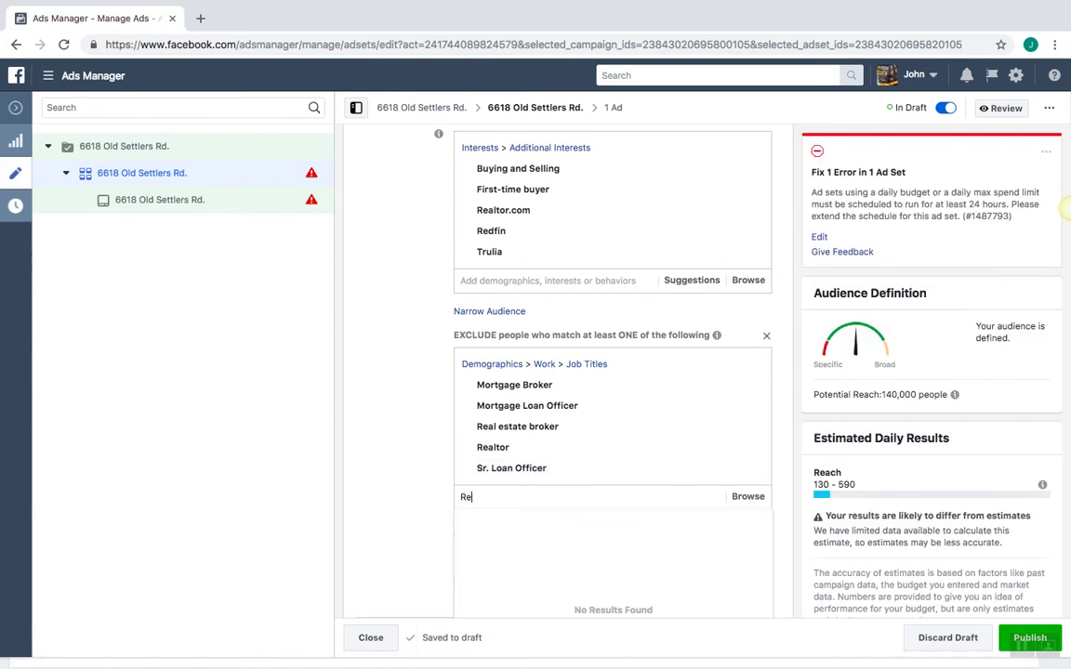
type("al Estate A")
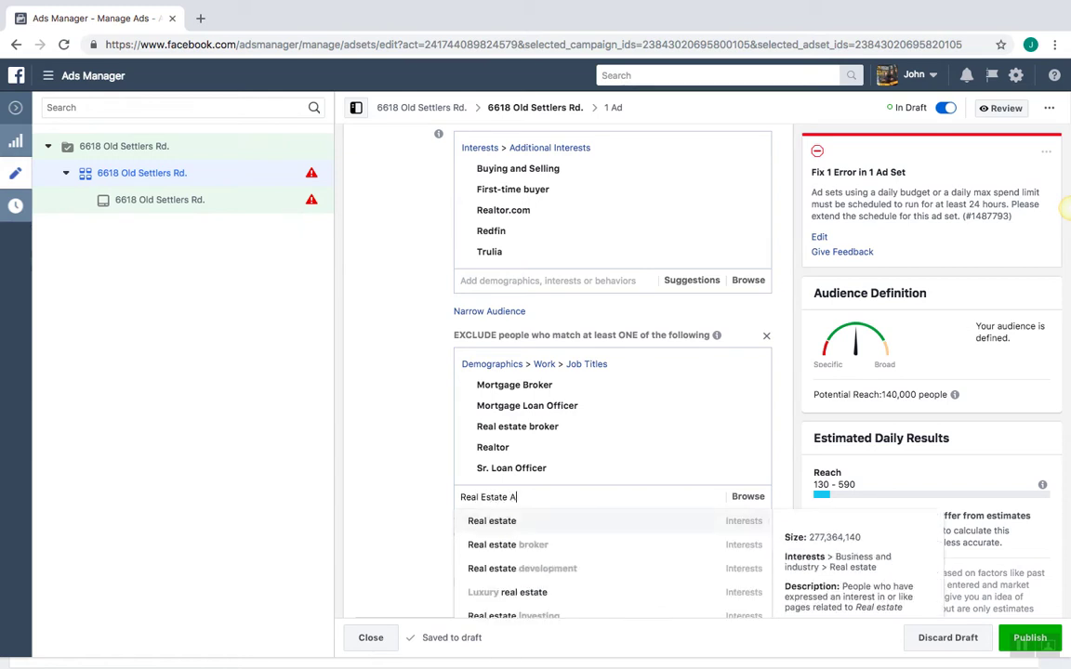
type("ss")
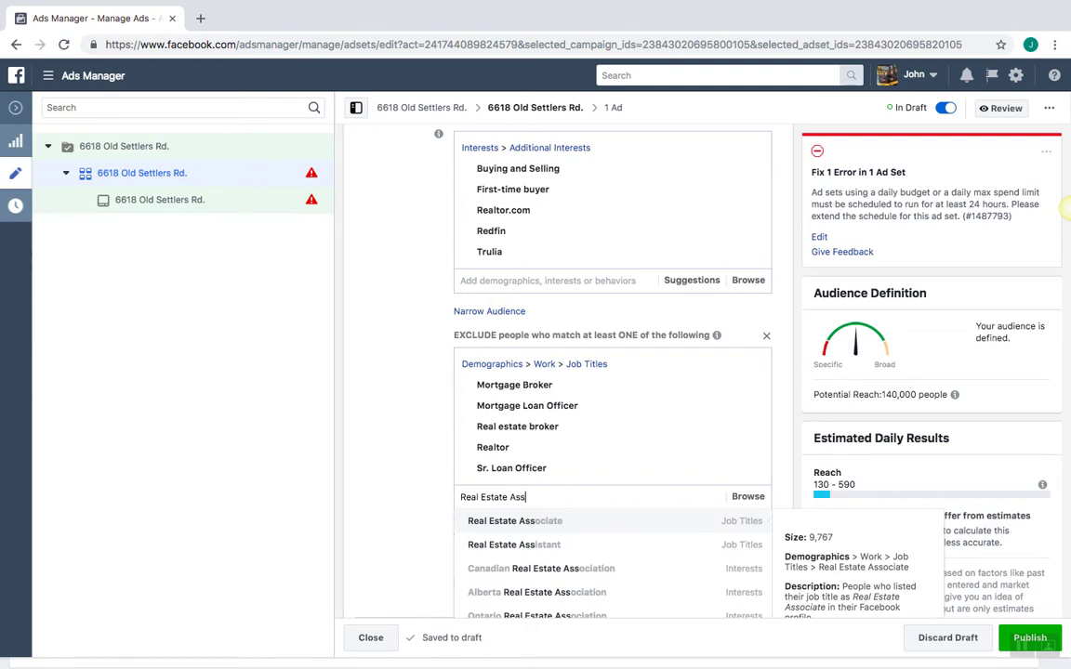
left_click(547, 526)
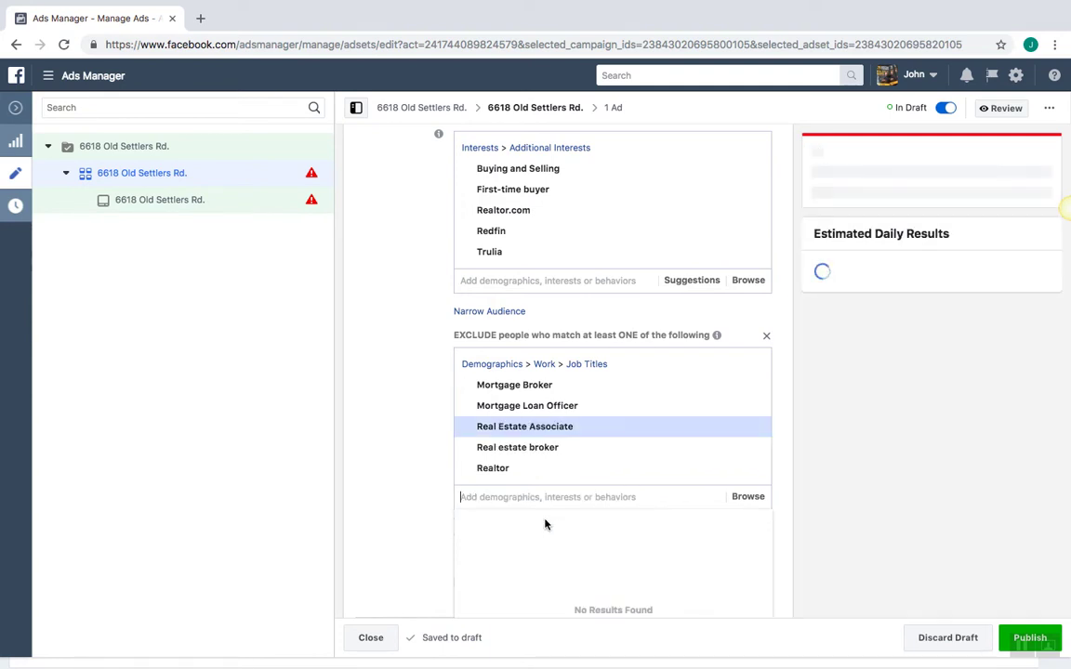
left_click(400, 497)
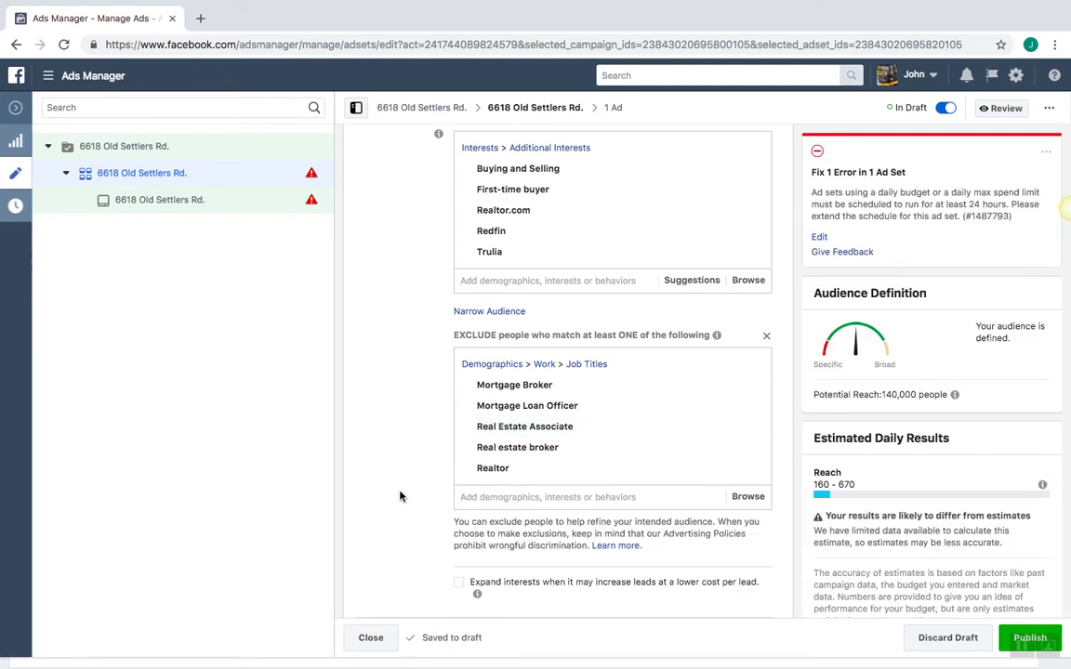
scroll(400, 498, "down", 3)
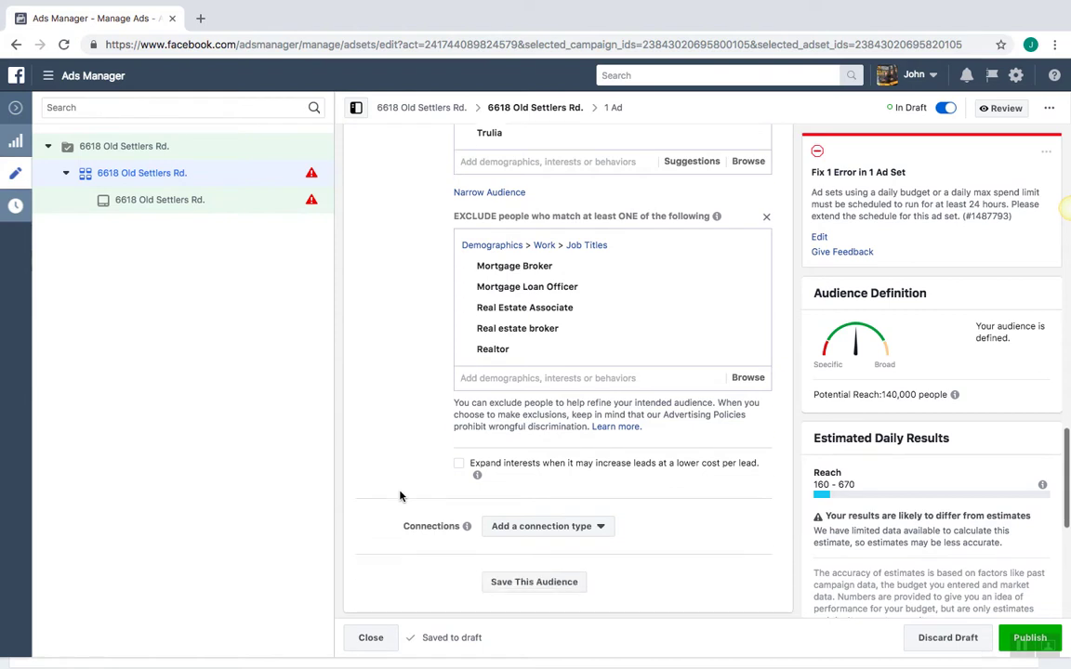
scroll(399, 497, "down", 3)
scroll(399, 496, "down", 5)
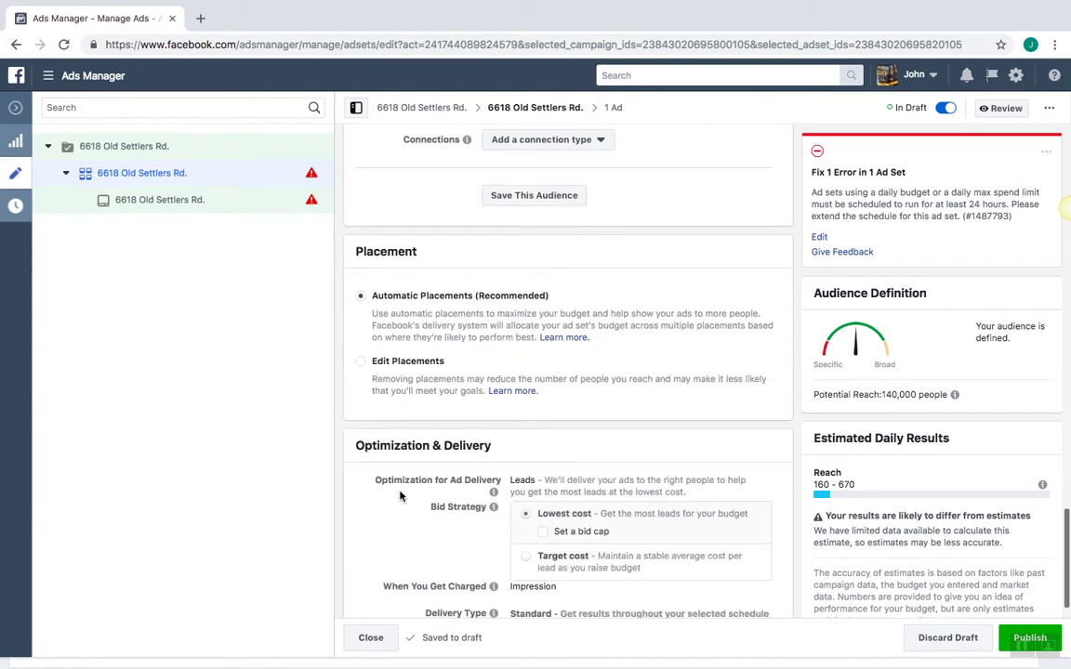
scroll(400, 496, "down", 1)
scroll(400, 496, "up", 4)
scroll(400, 496, "up", 5)
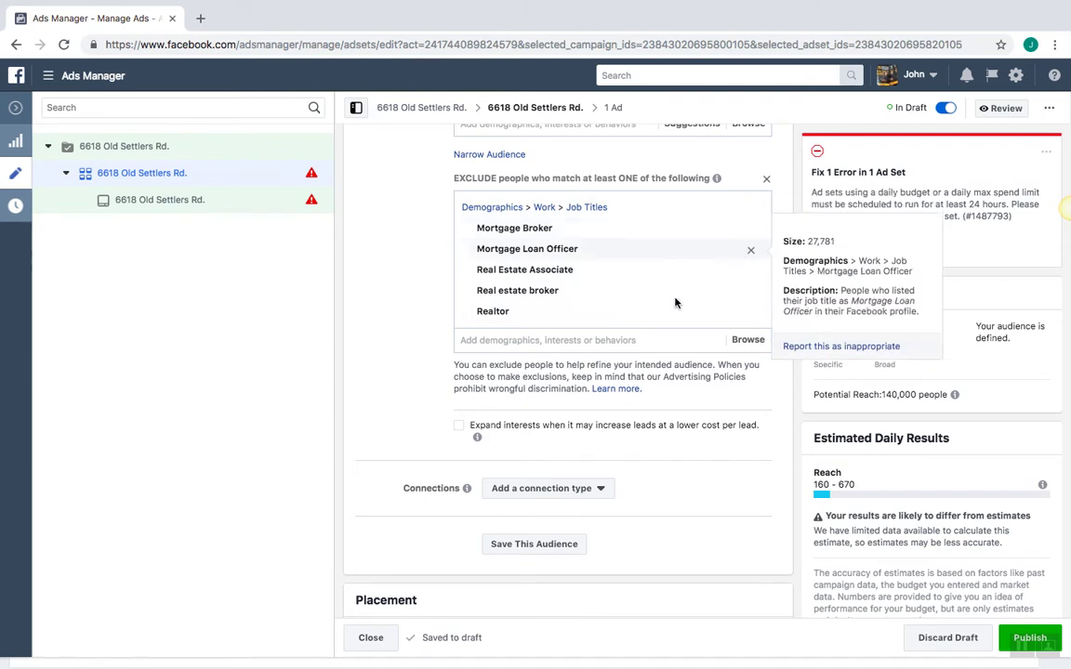
scroll(665, 309, "up", 3)
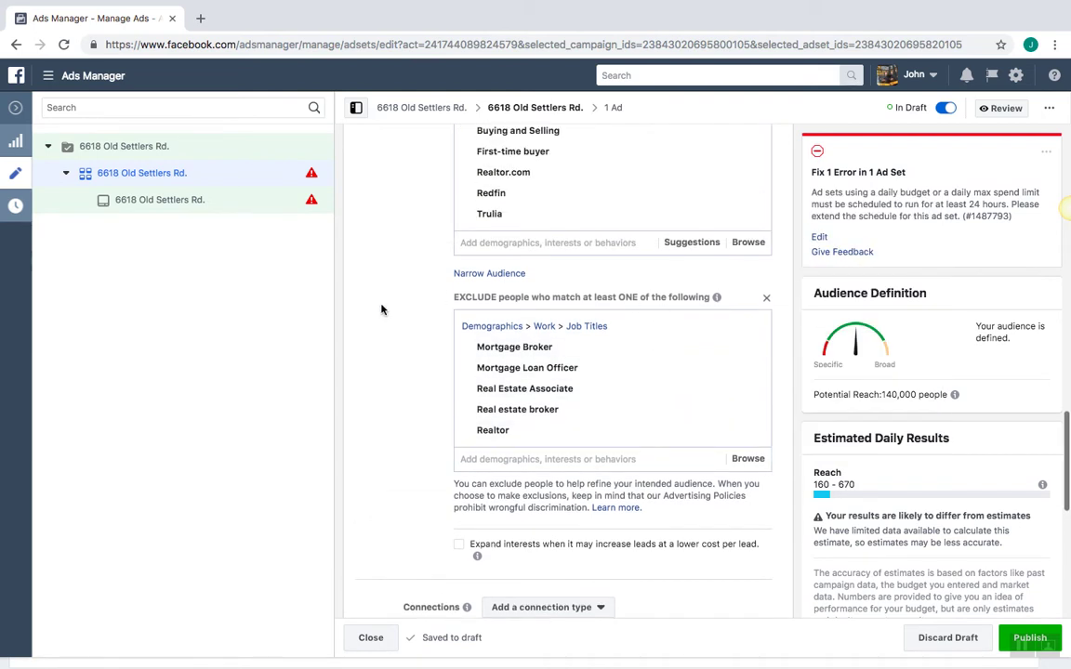
scroll(381, 309, "up", 8)
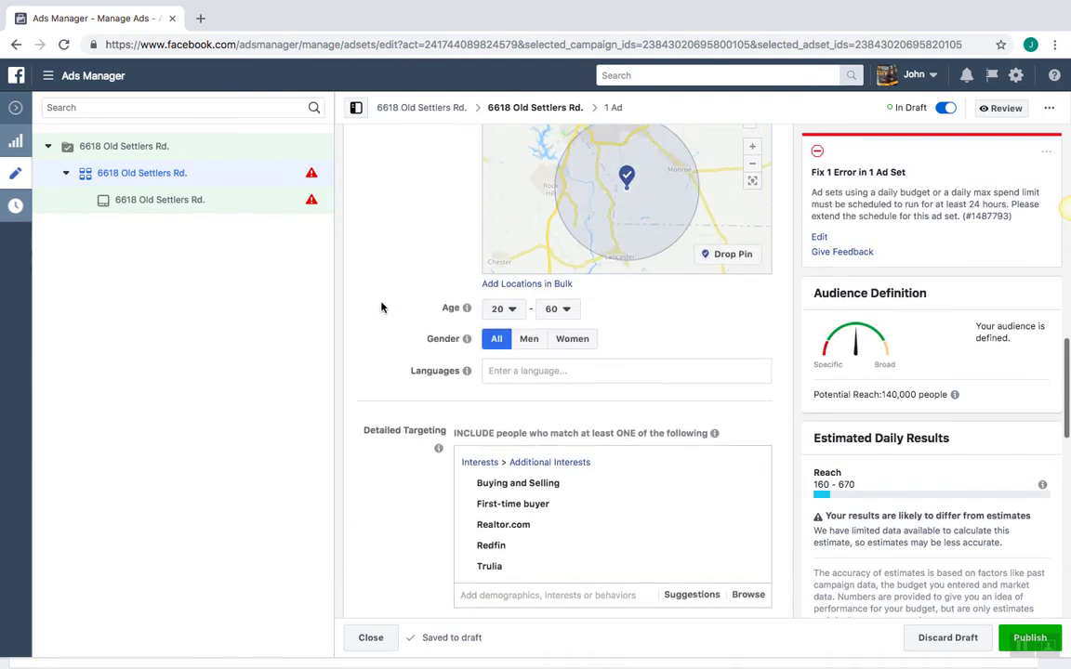
scroll(381, 308, "up", 8)
scroll(381, 308, "down", 10)
scroll(381, 308, "down", 14)
scroll(381, 308, "down", 1)
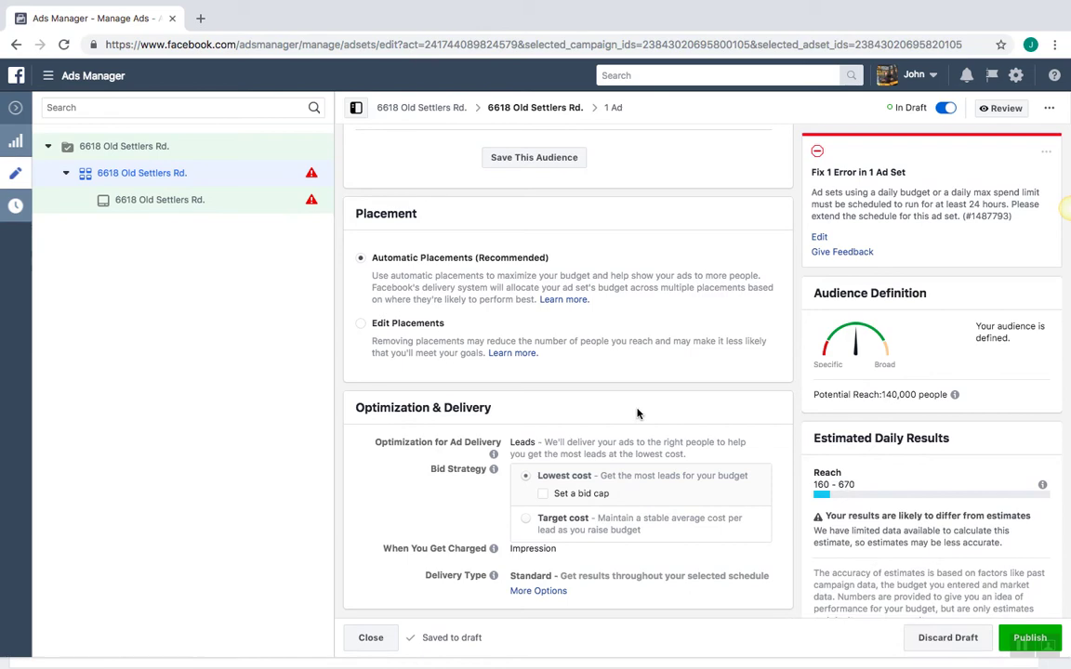
scroll(548, 225, "up", 3)
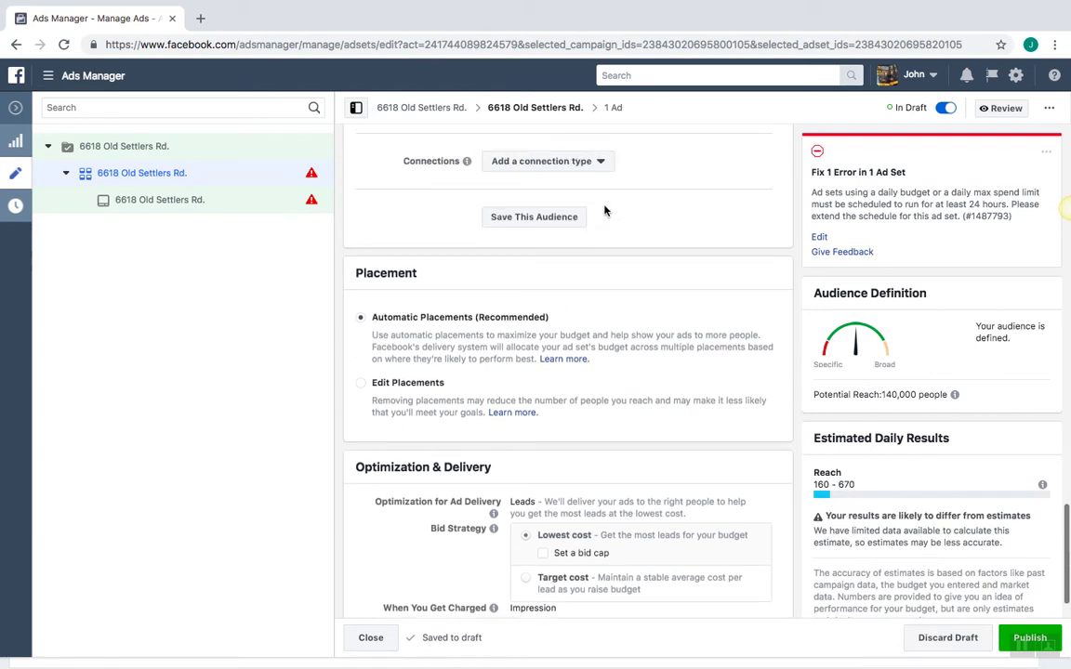
Save the targeting as an audience, replacing the default name with 'Waxhaw 15 miles'
left_click(549, 306)
double_click(523, 260)
key("BackSpace")
key("BackSpace")
key("BackSpace")
key("BackSpace")
key("BackSpace")
key("BackSpace")
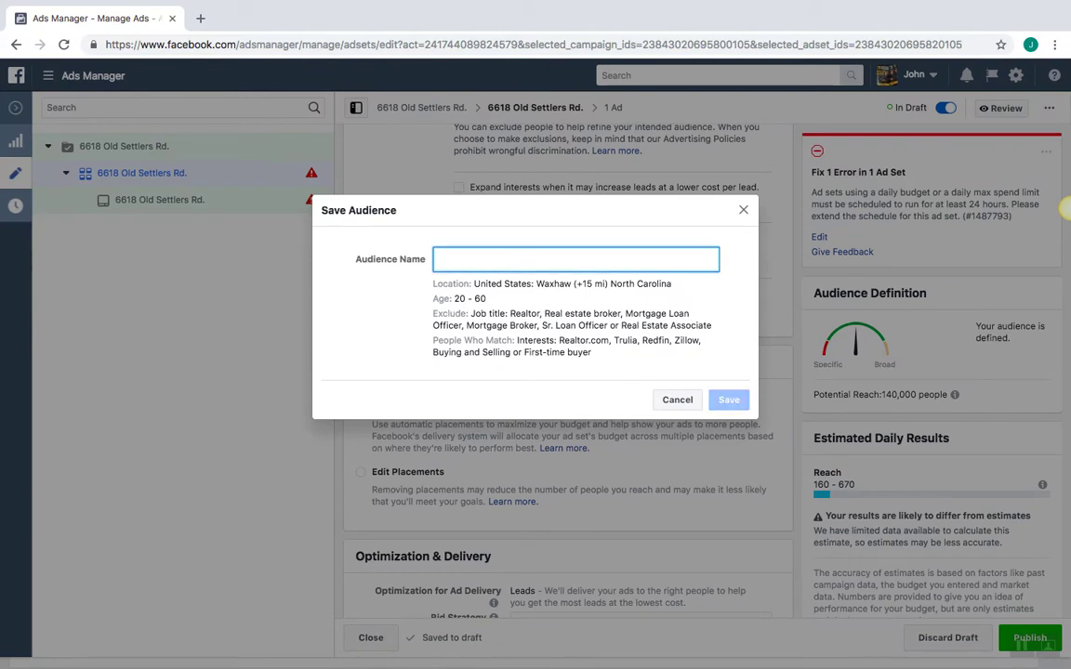
type("Waxhaw")
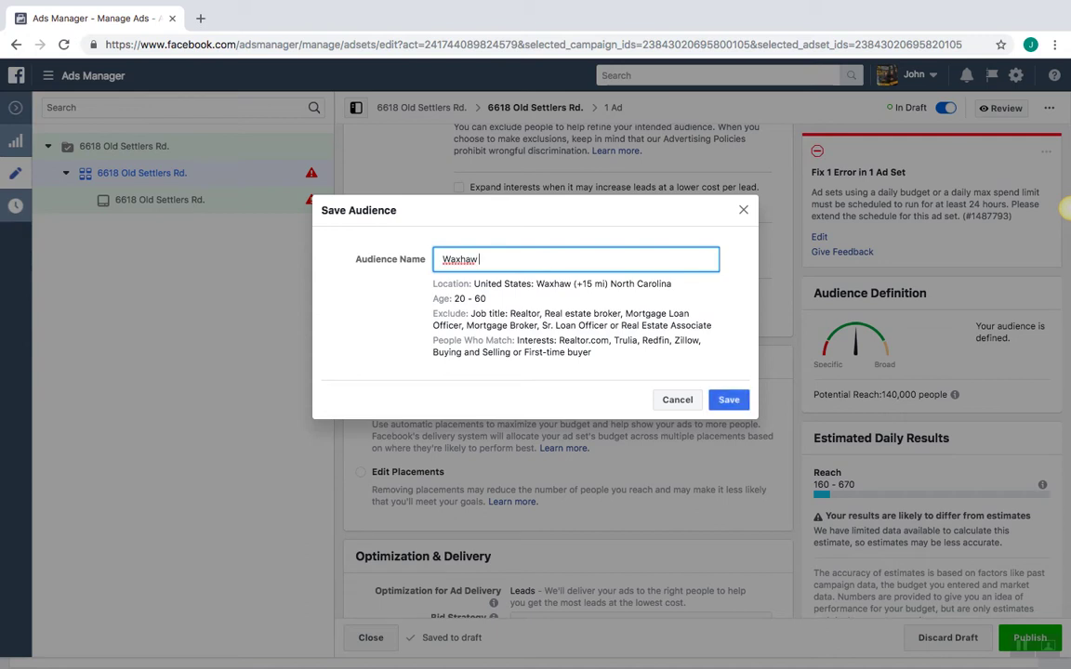
type(" 15 miles")
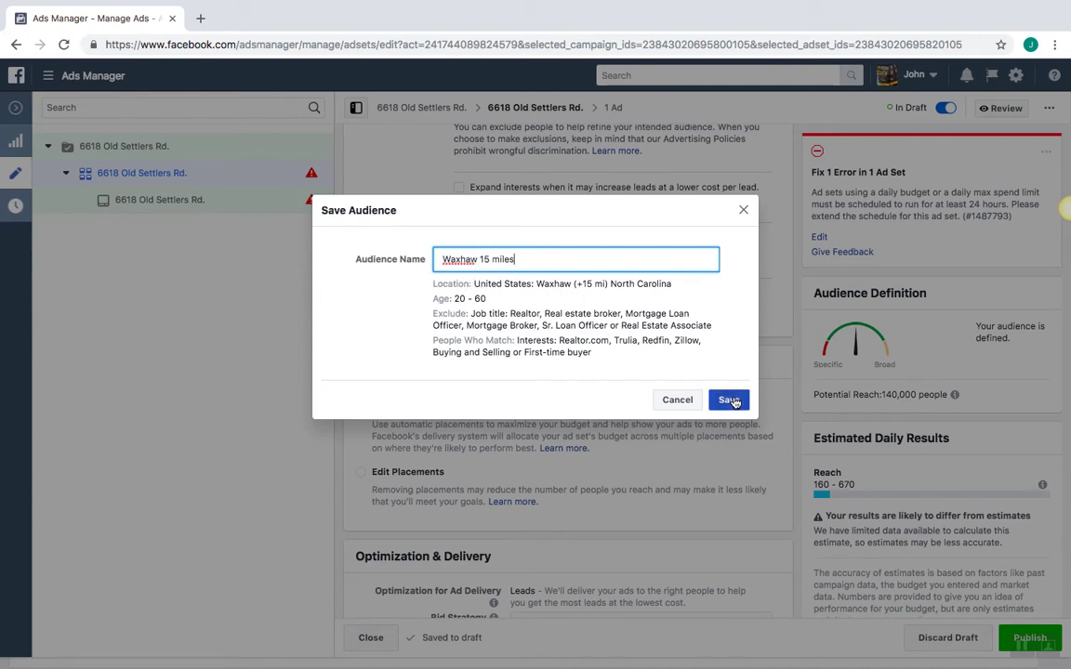
left_click(730, 400)
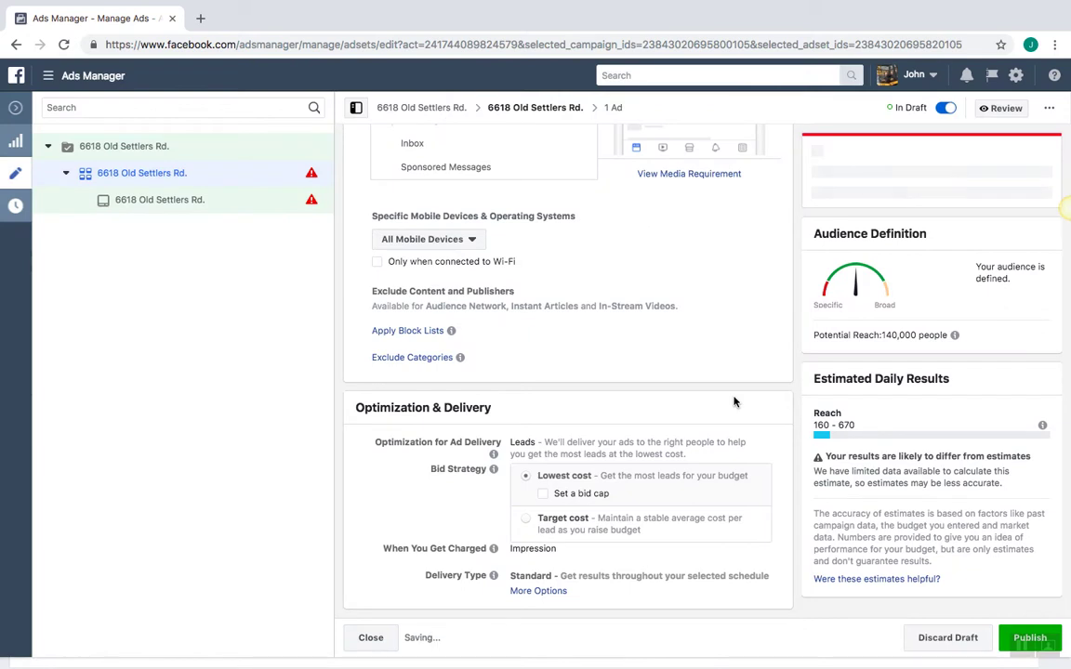
scroll(734, 401, "up", 5)
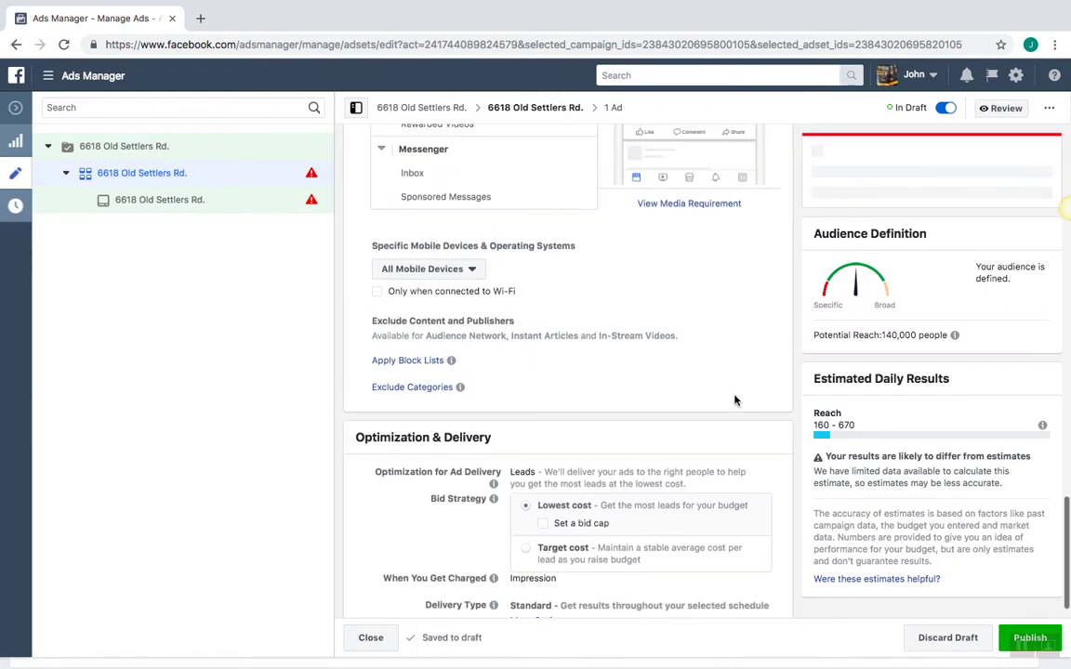
scroll(734, 401, "up", 7)
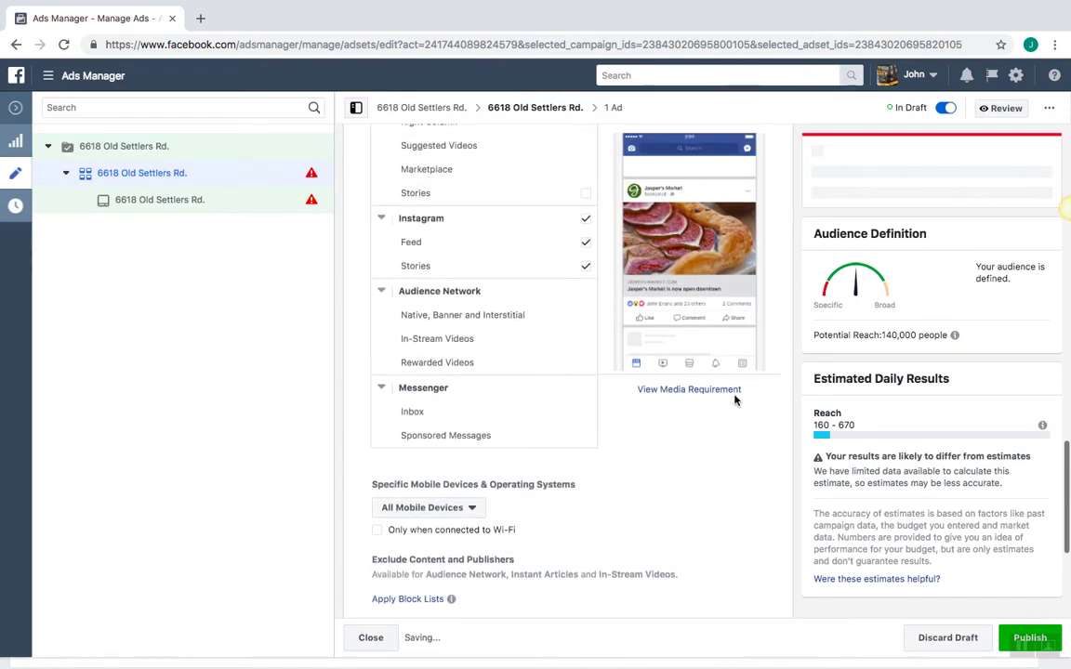
scroll(734, 401, "up", 5)
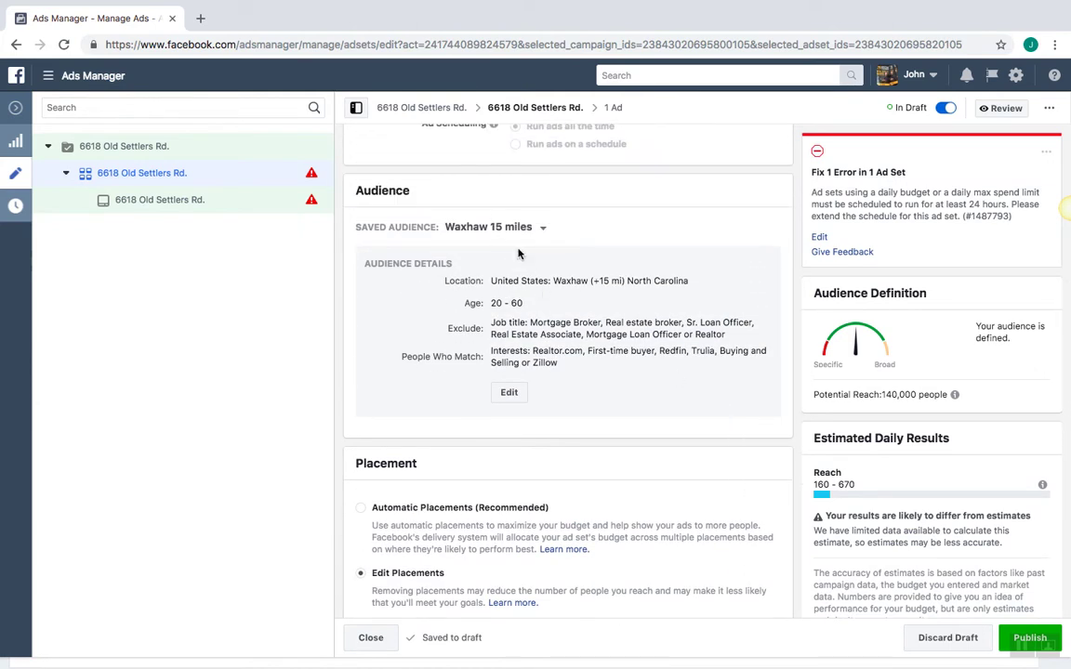
scroll(522, 263, "down", 8)
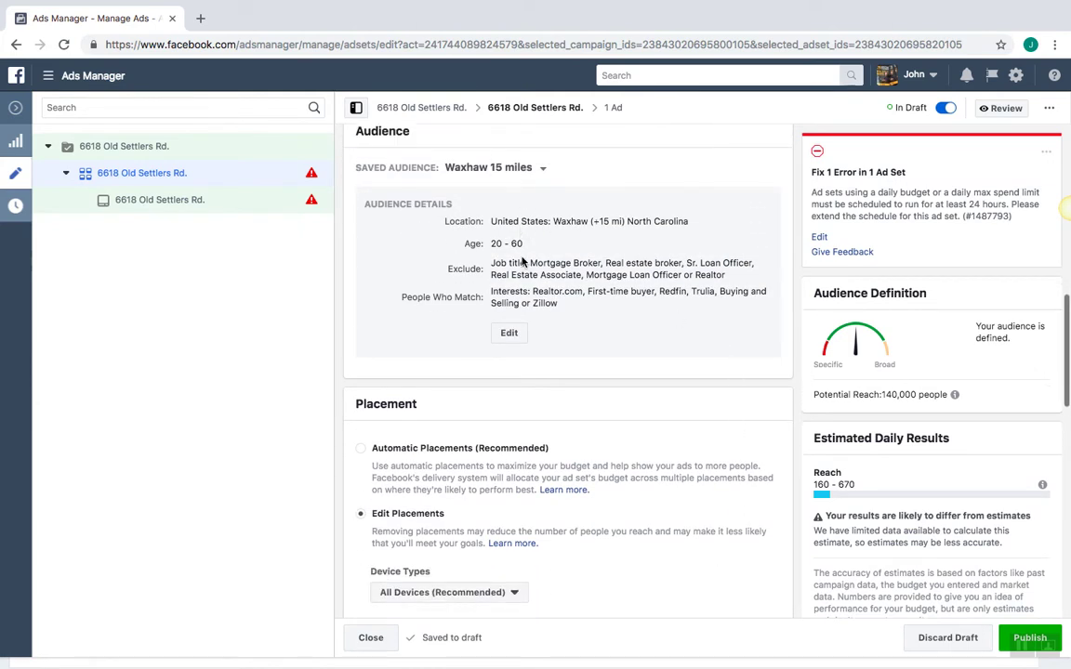
scroll(522, 263, "down", 10)
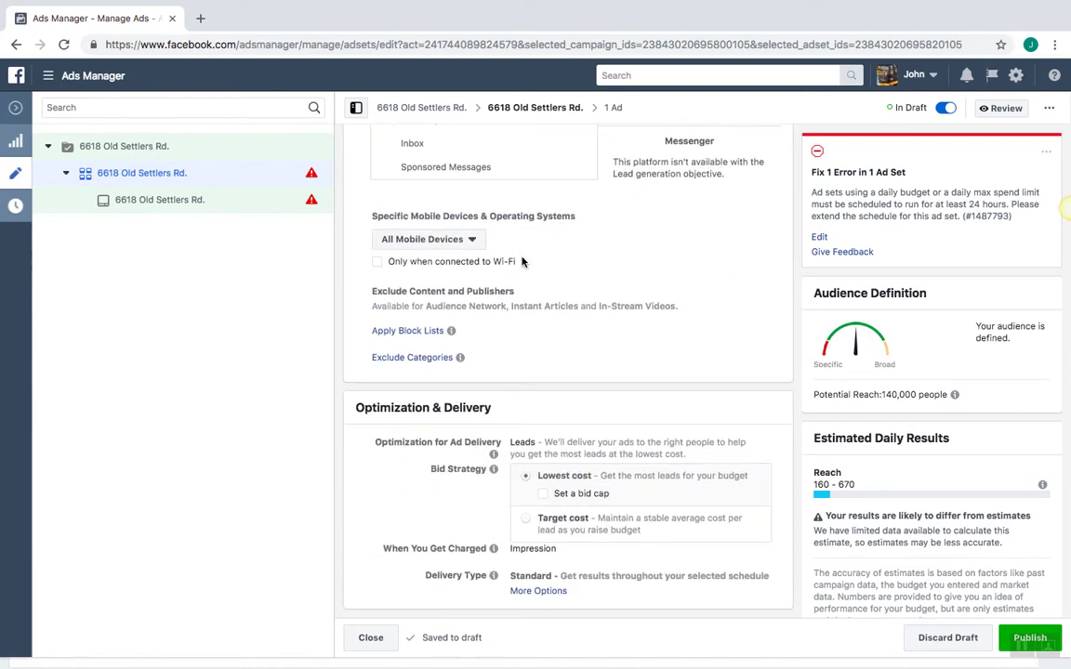
scroll(523, 263, "up", 1)
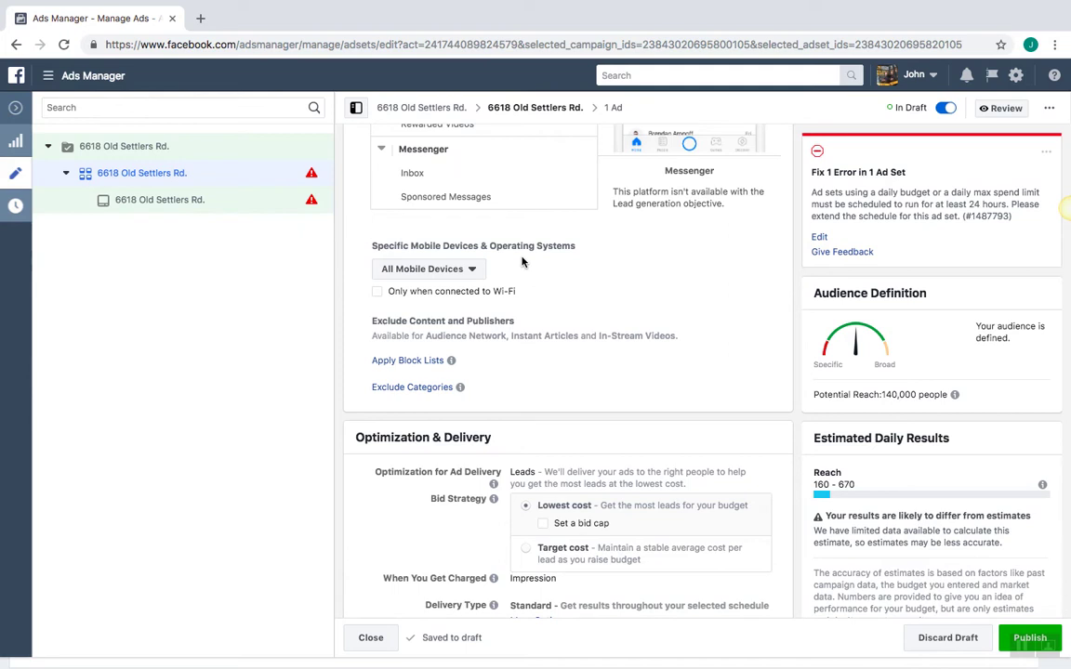
scroll(523, 263, "up", 1)
scroll(522, 263, "up", 5)
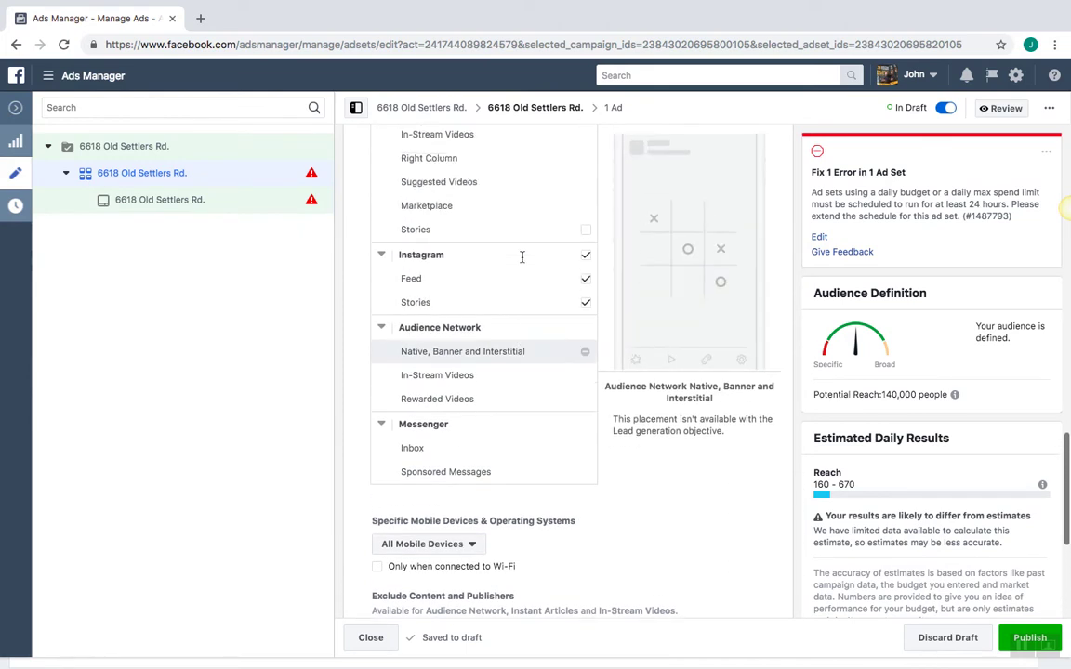
scroll(341, 223, "up", 8)
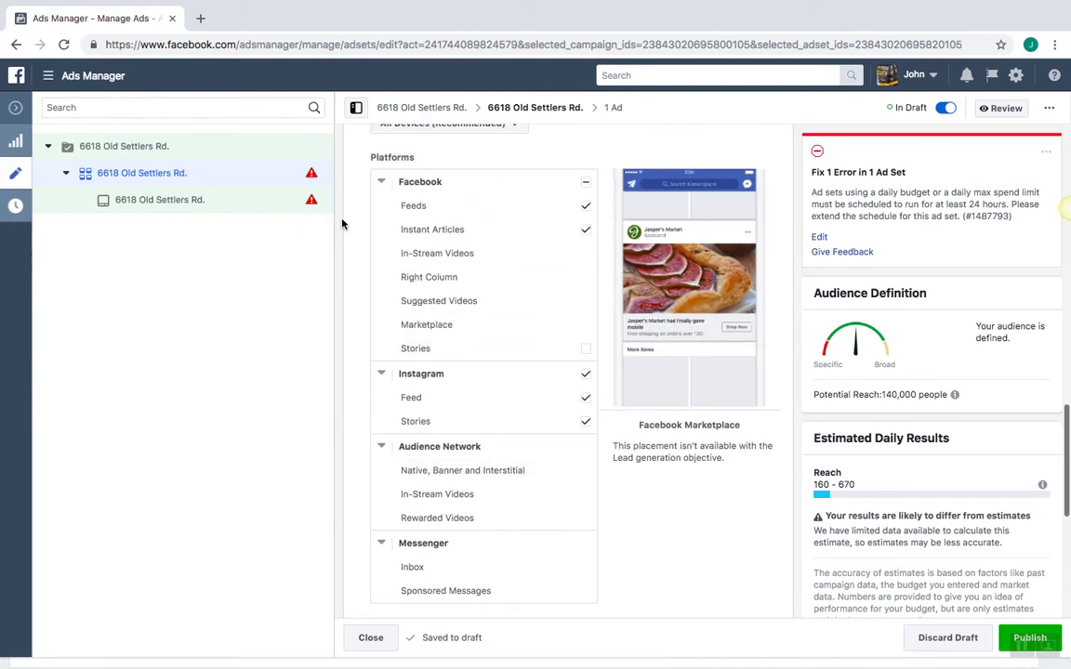
scroll(341, 223, "up", 6)
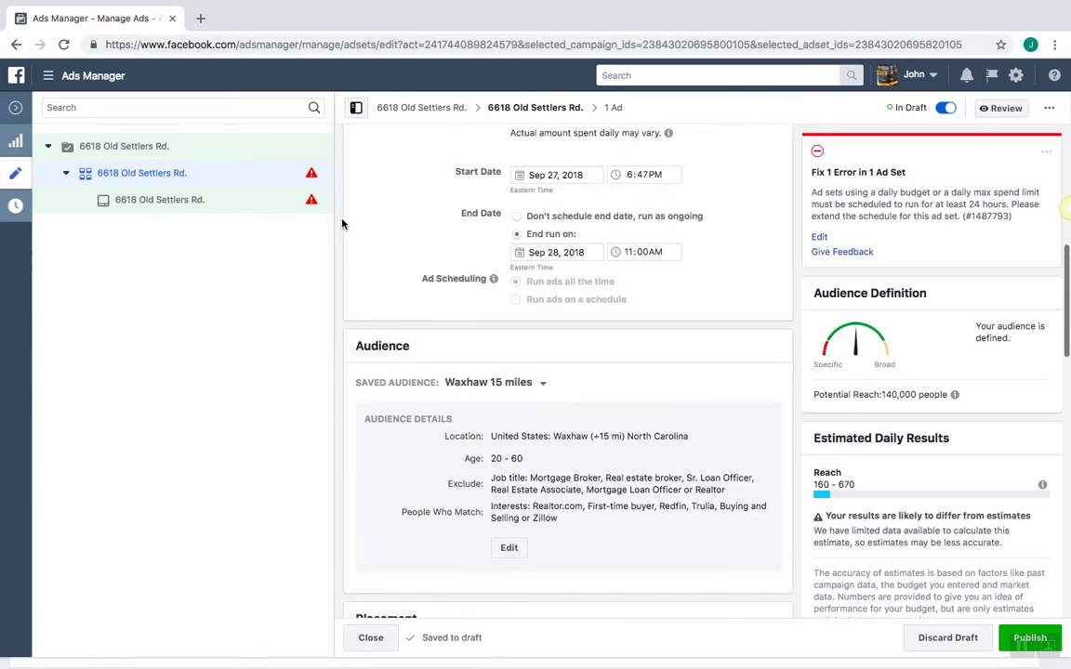
left_click(508, 549)
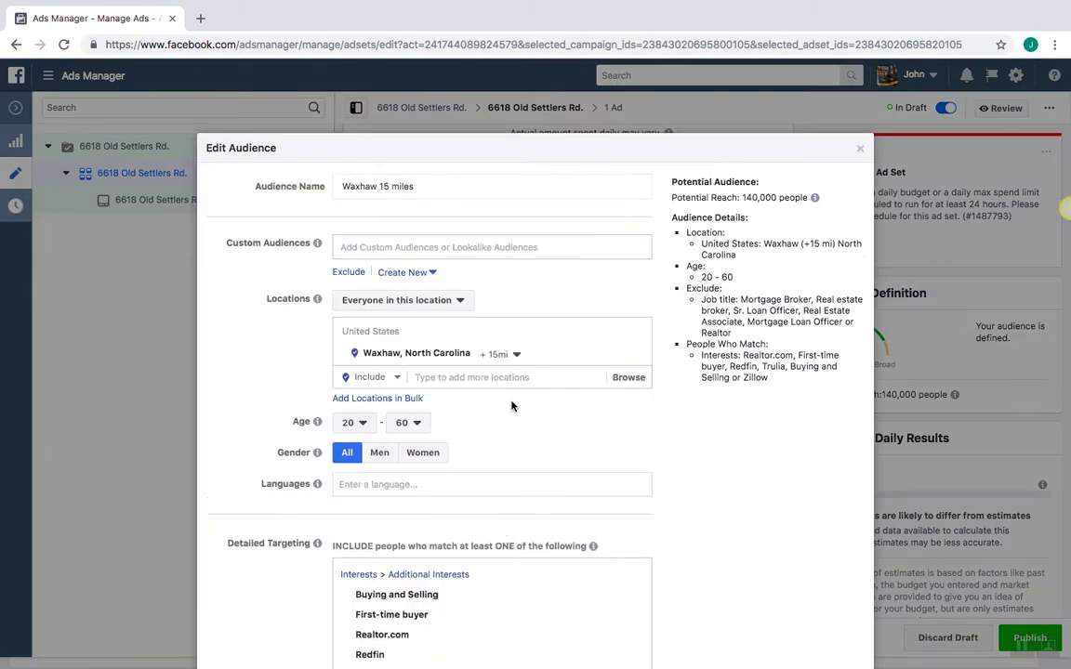
Rename the audience to 'Ballantyne 15 miles'
scroll(544, 439, "down", 2)
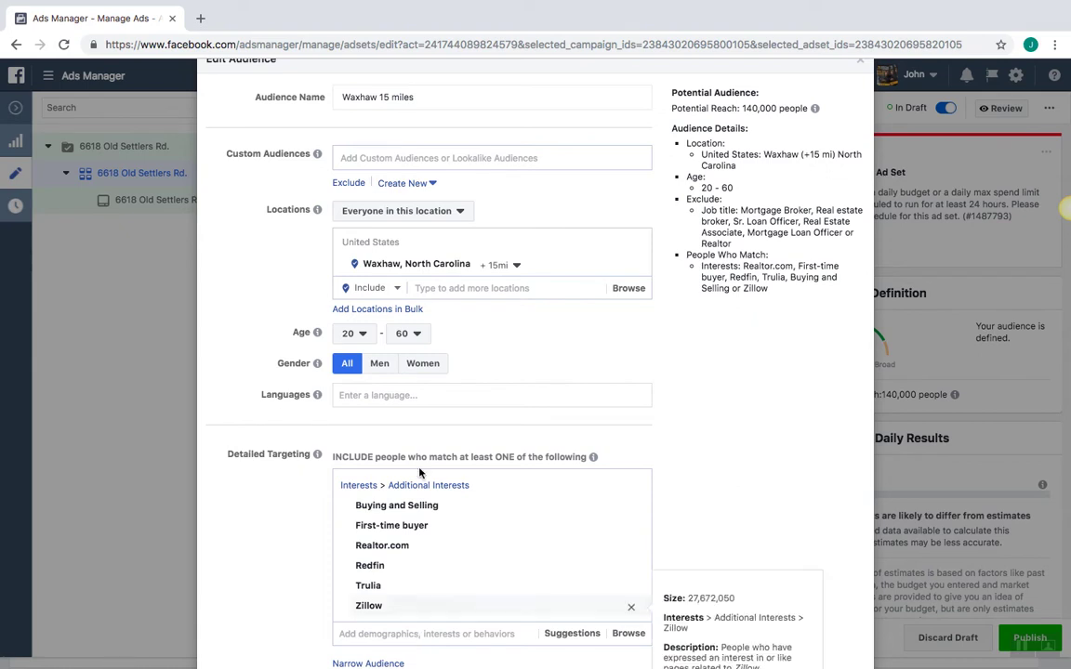
left_click(415, 96)
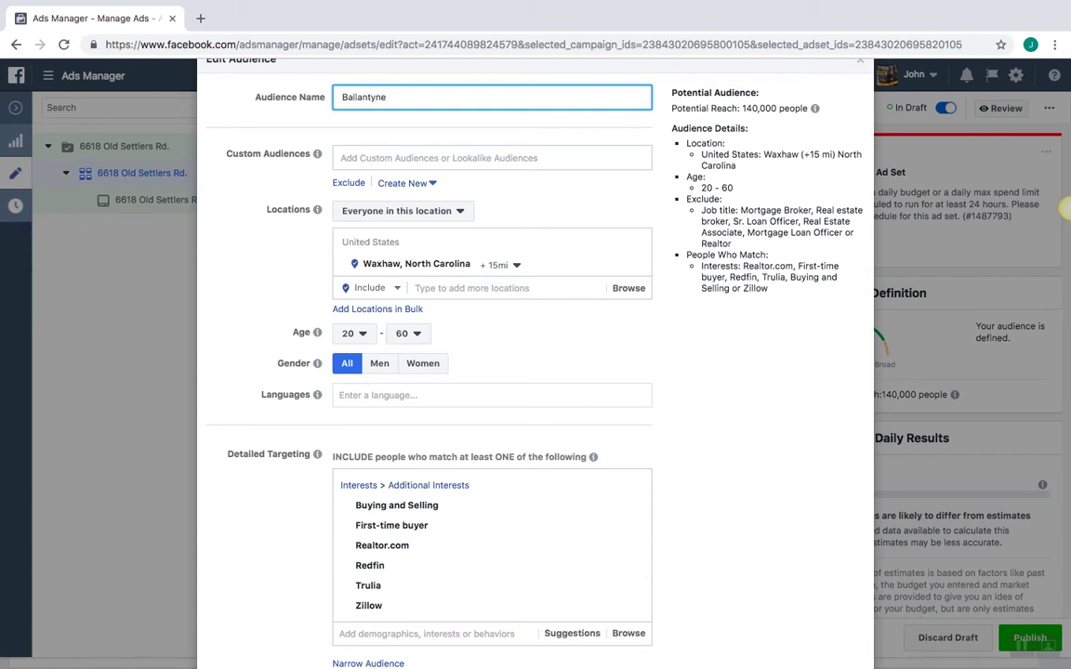
type("mil")
Replace the Waxhaw location with zip code 28277 in Charlotte
mouse_move(494, 268)
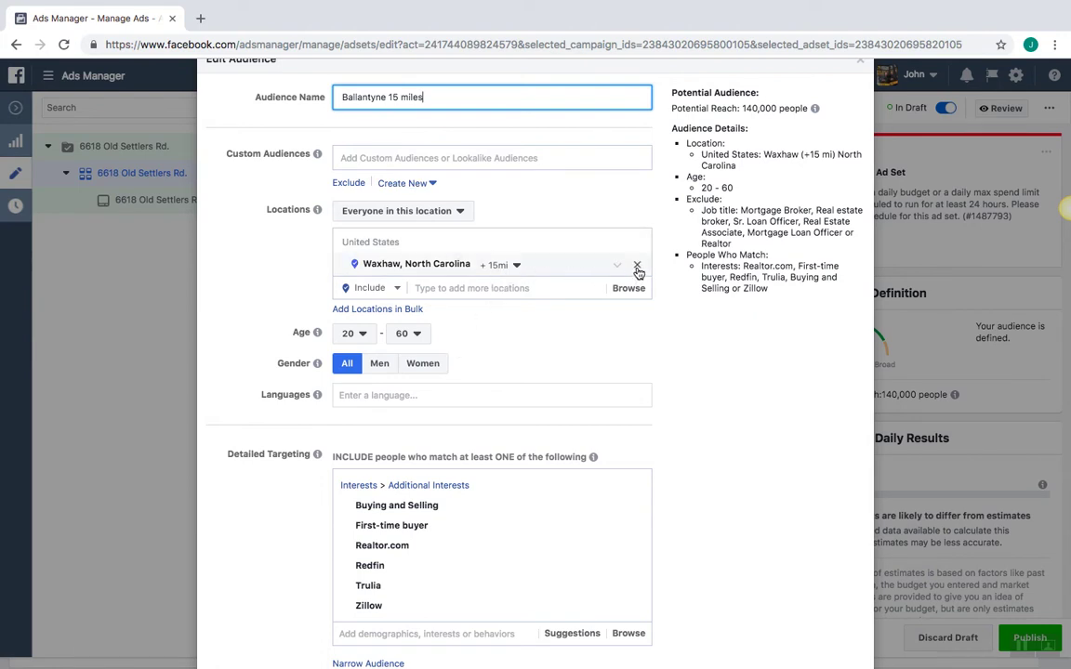
left_click(637, 272)
left_click(526, 289)
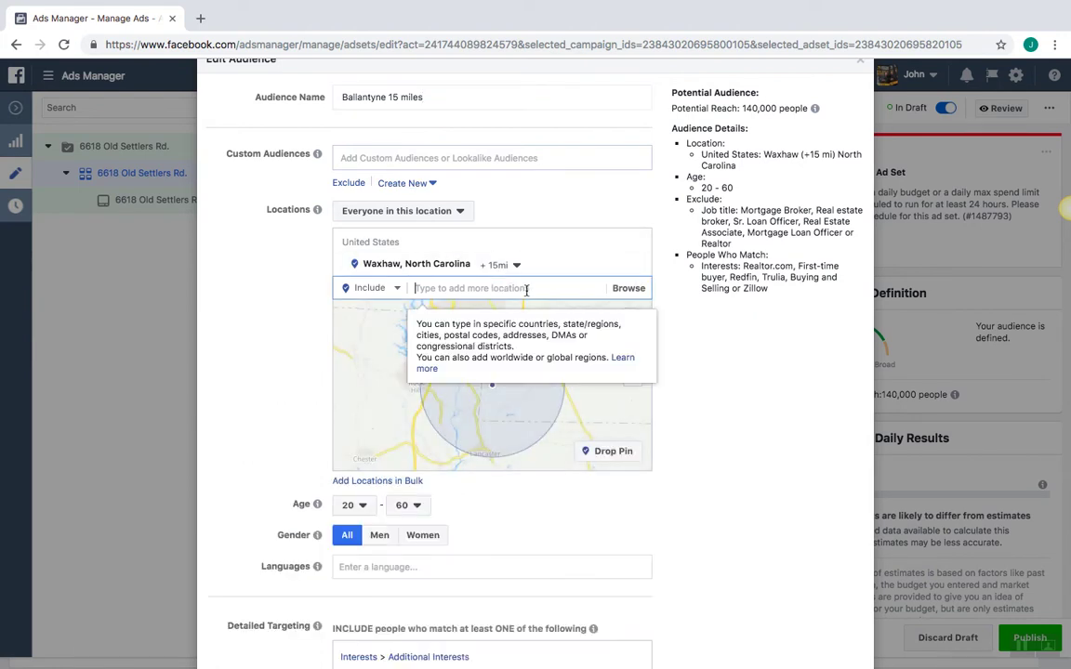
left_click(636, 265)
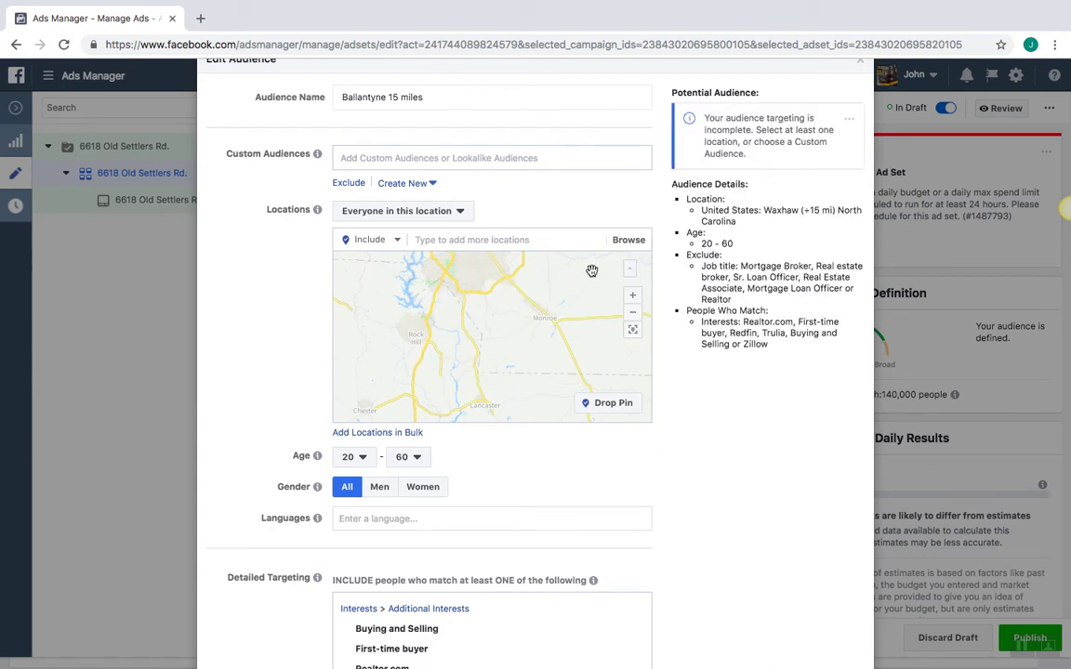
left_click(514, 238)
type("28277")
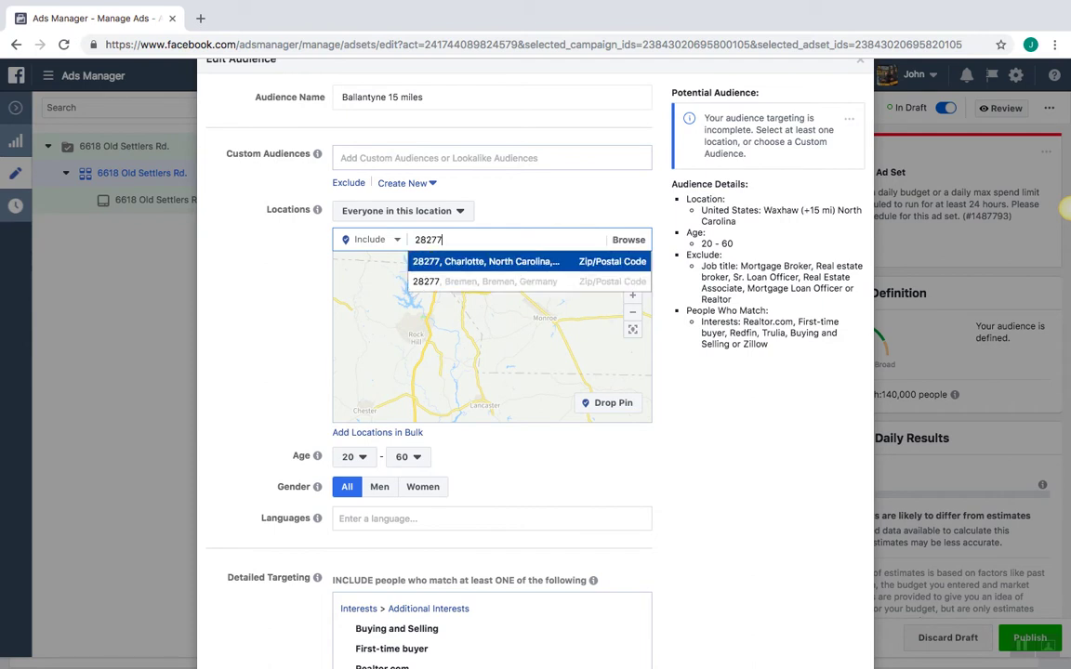
left_click(520, 264)
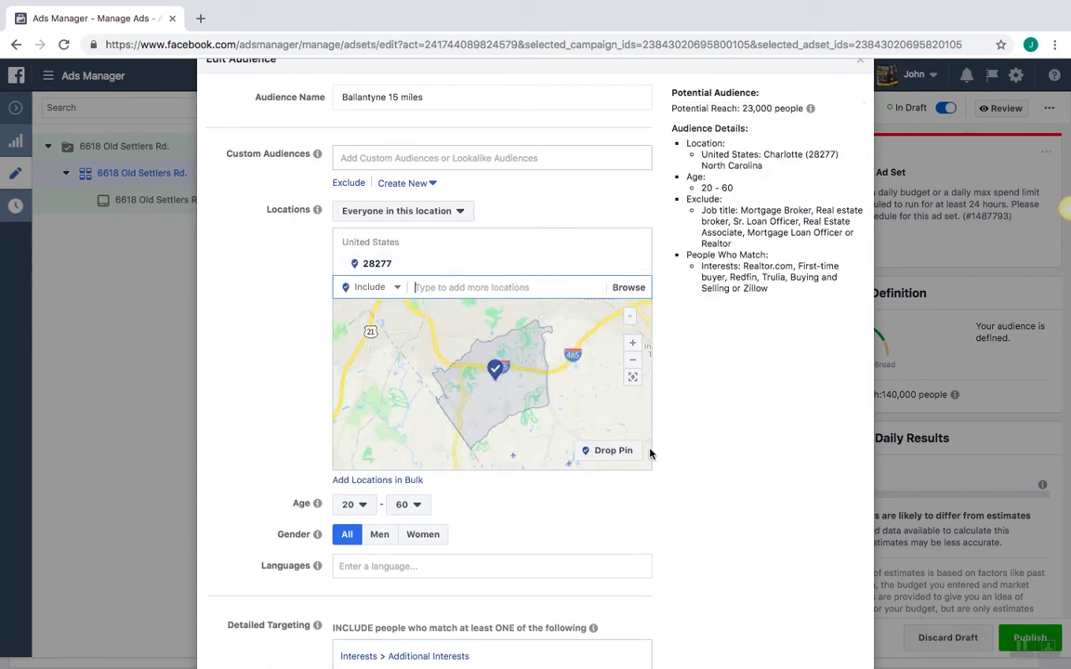
Save the edited targeting as a new audience
scroll(711, 443, "down", 3)
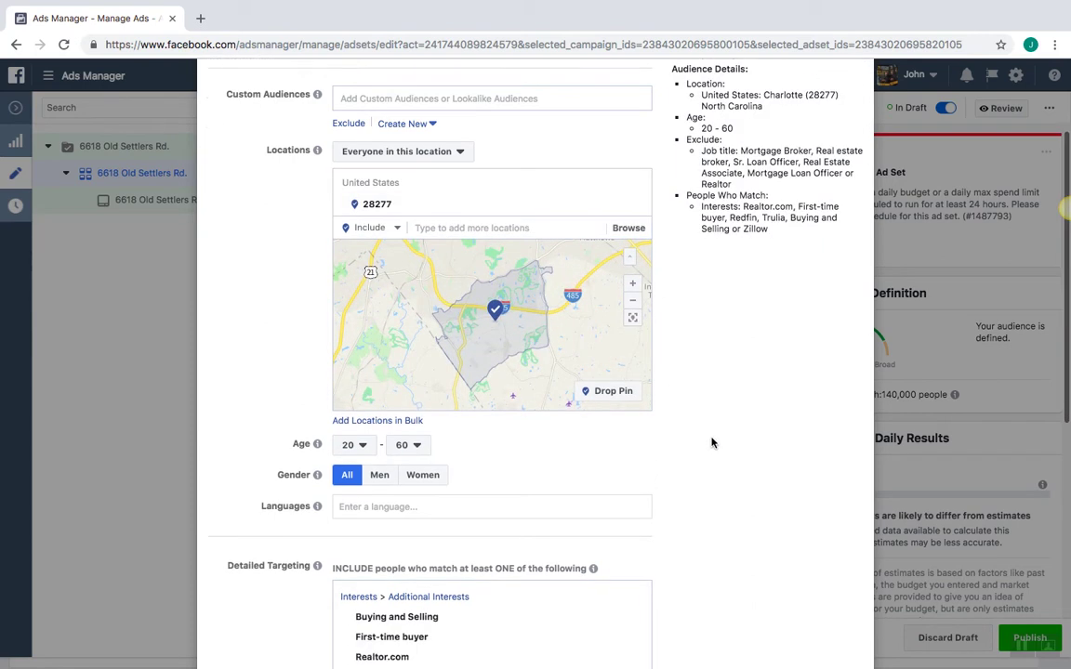
scroll(711, 443, "down", 5)
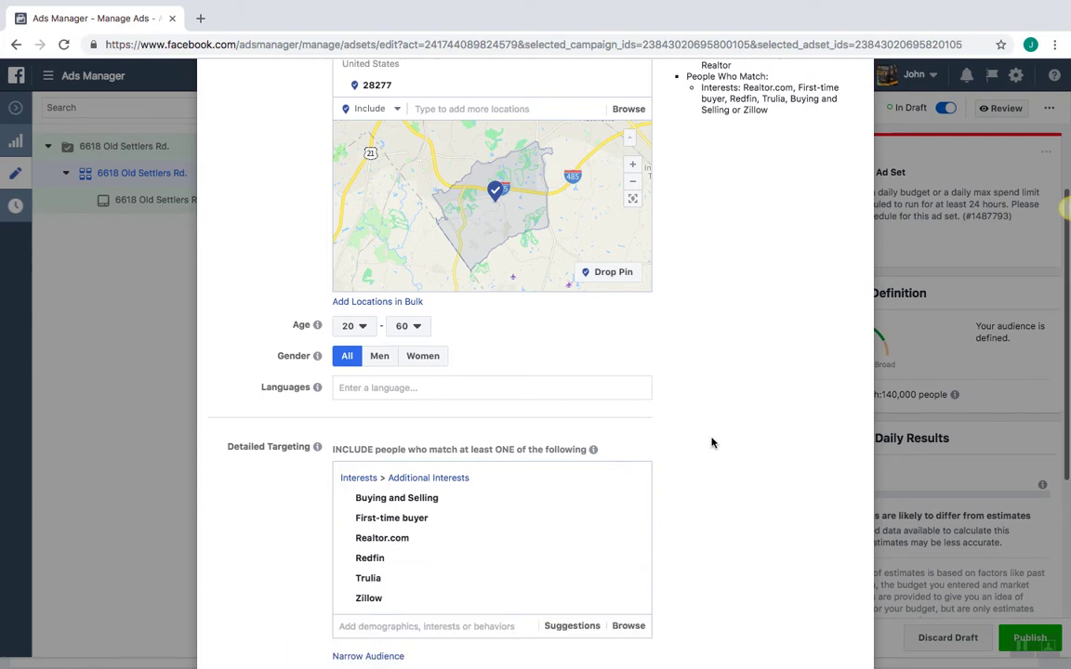
scroll(711, 442, "down", 2)
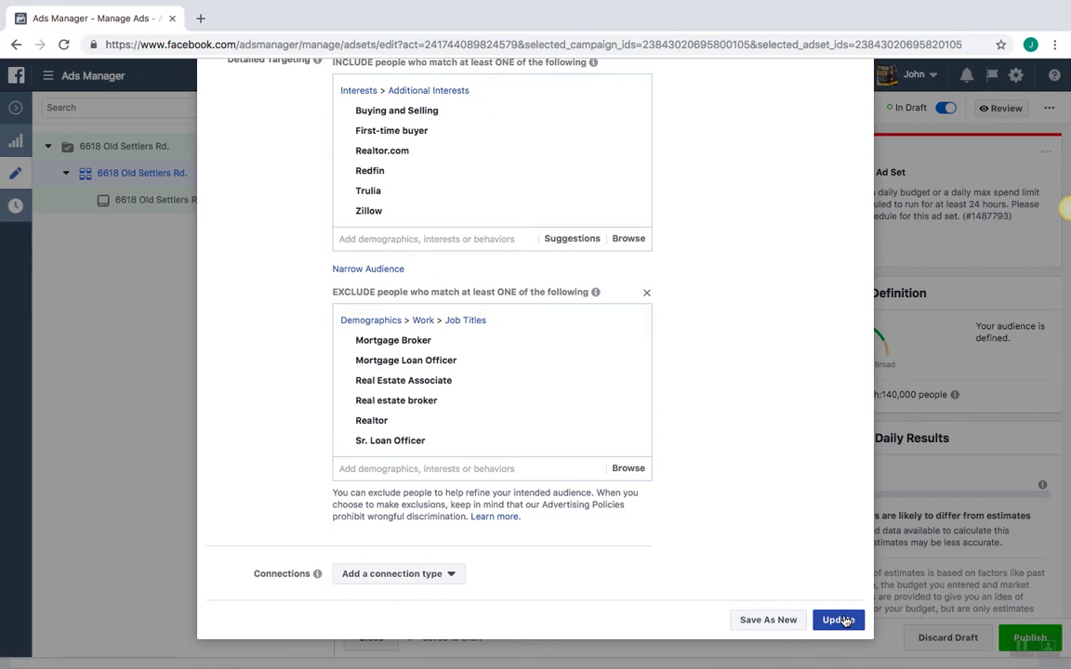
left_click(768, 620)
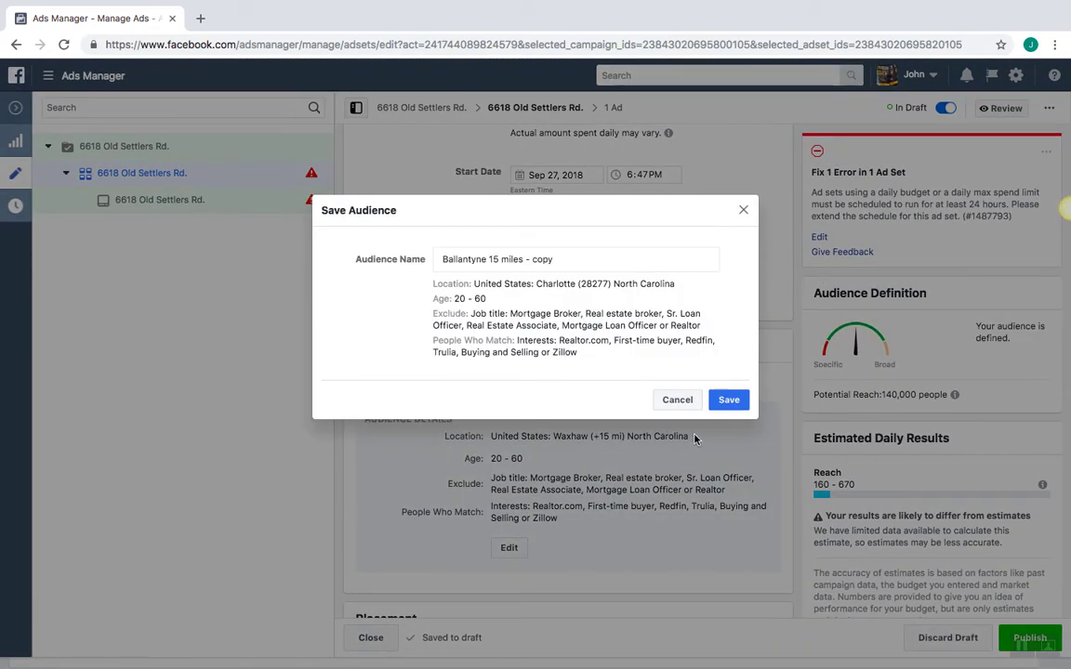
Drop the copy suffix and save the audience as 'Ballantyne 15 miles'
left_click(572, 258)
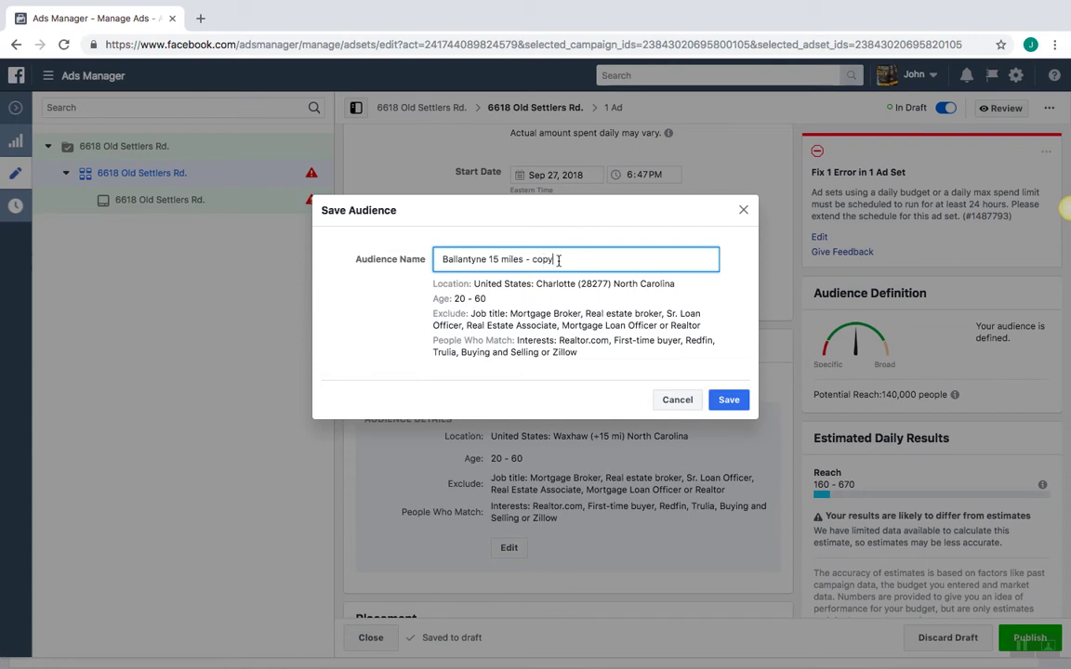
key("BackSpace")
key("BackSpace")
key("BackSpace")
key("BackSpace")
left_click(729, 399)
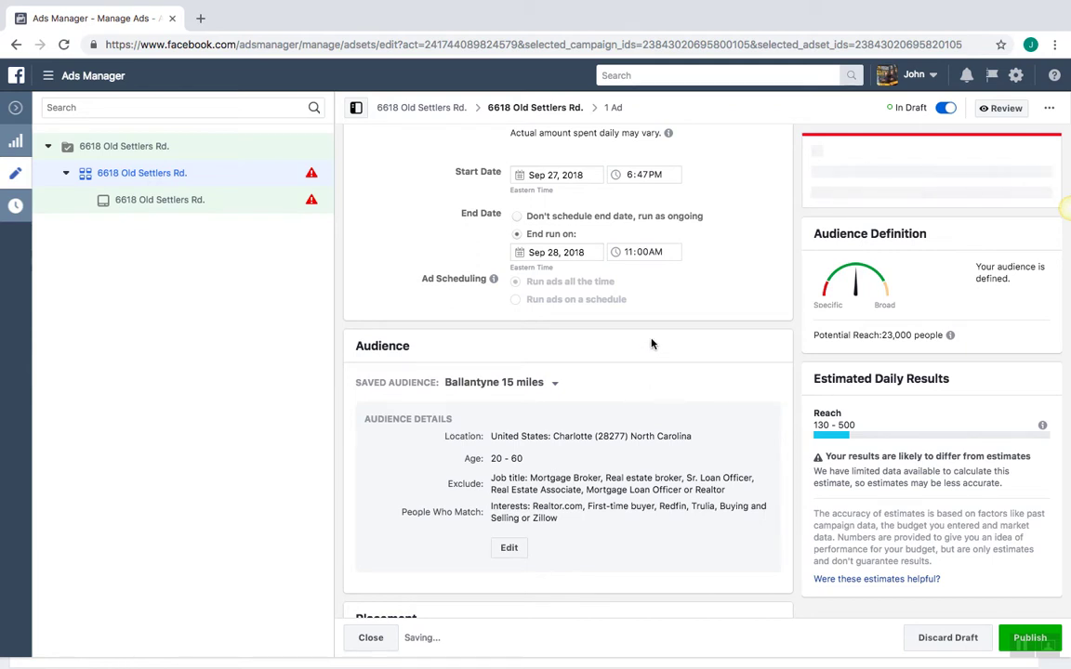
Show the Saved Audience dropdown list in the Audience section
scroll(650, 344, "up", 1)
scroll(651, 344, "up", 5)
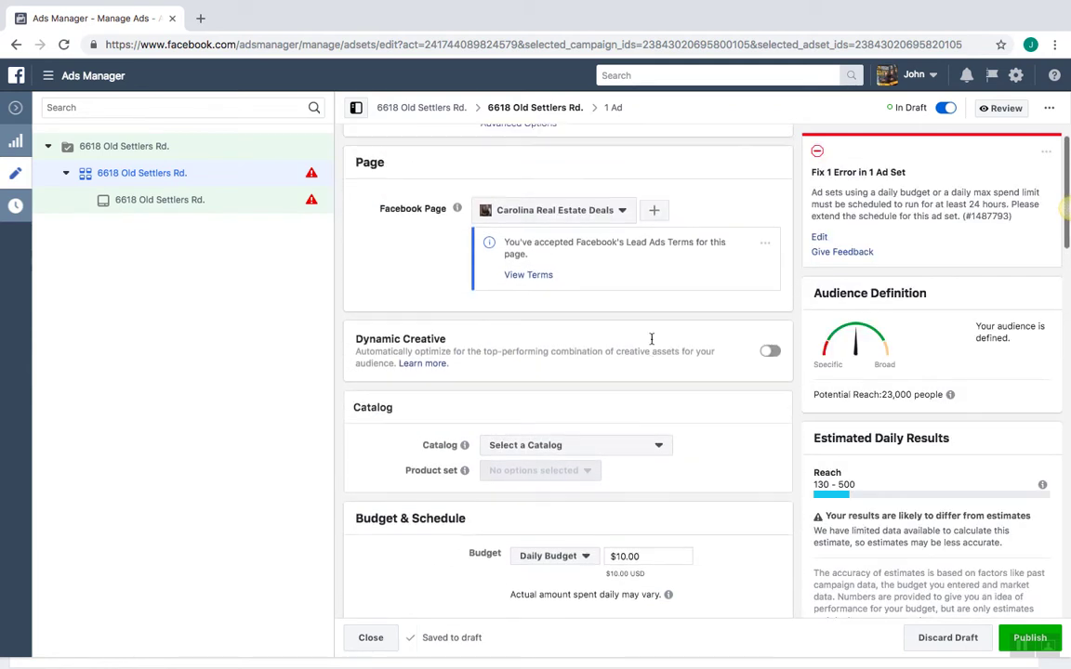
scroll(651, 344, "down", 3)
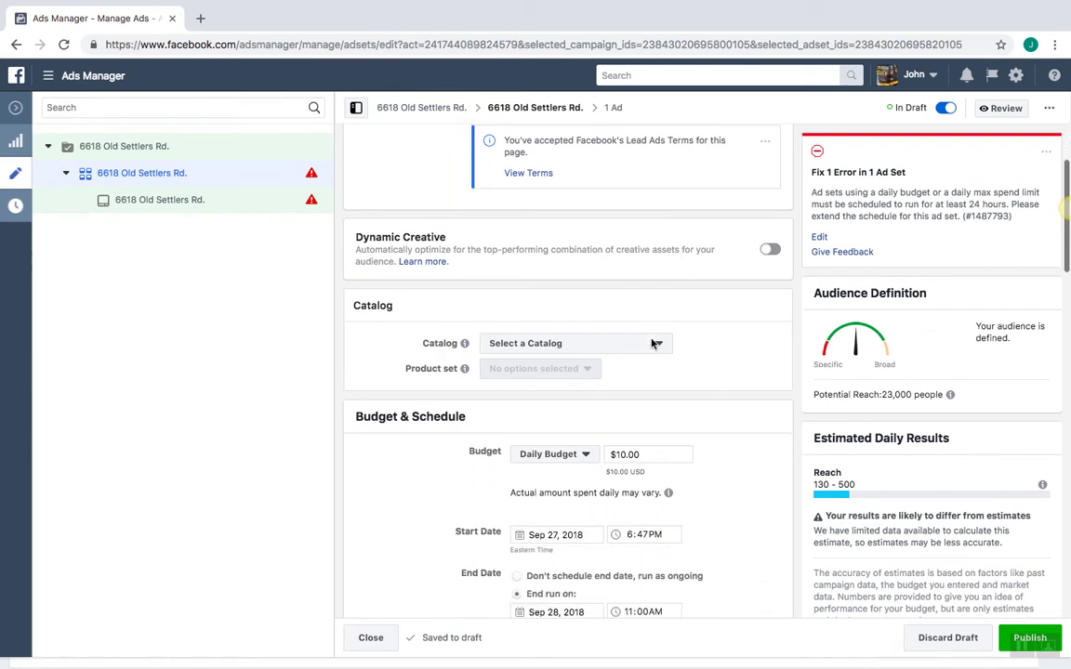
scroll(650, 343, "down", 4)
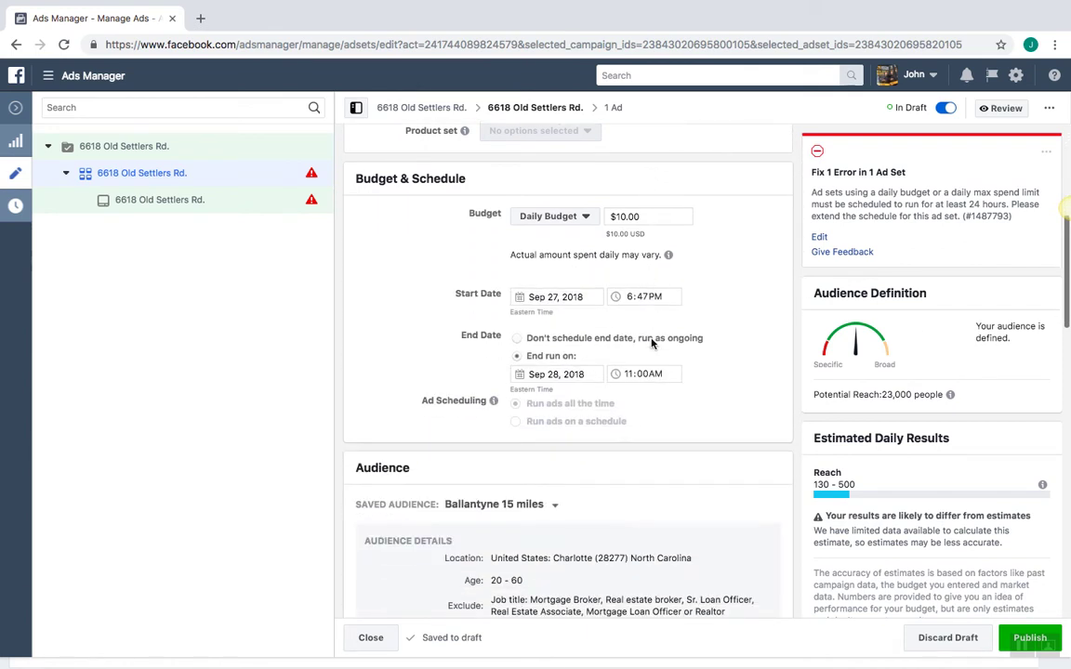
scroll(651, 344, "down", 2)
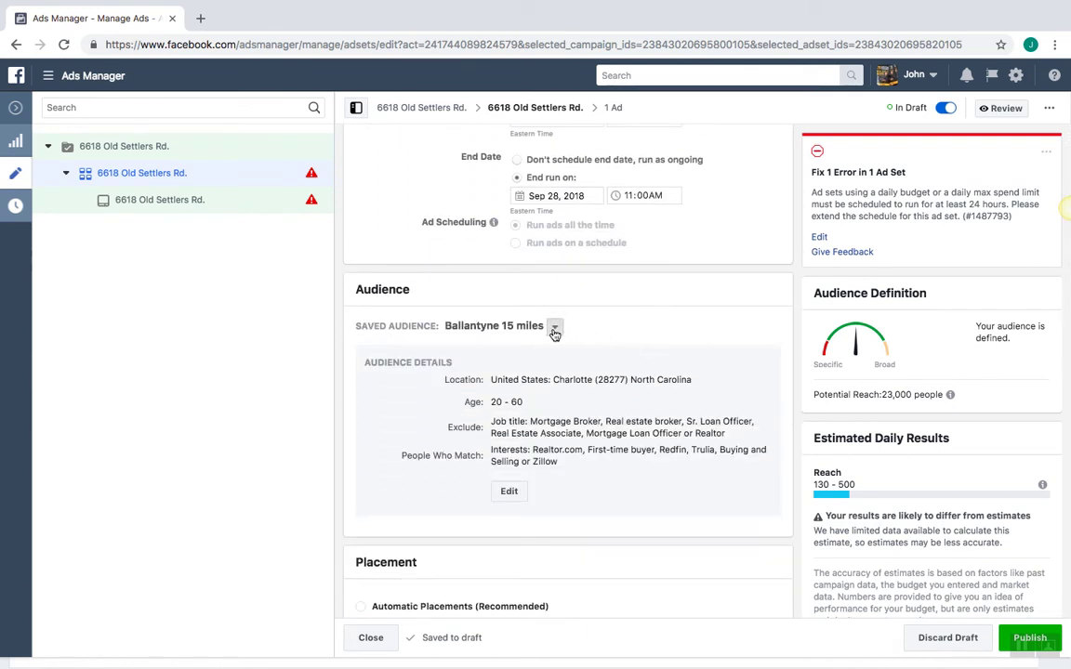
left_click(554, 327)
mouse_move(587, 420)
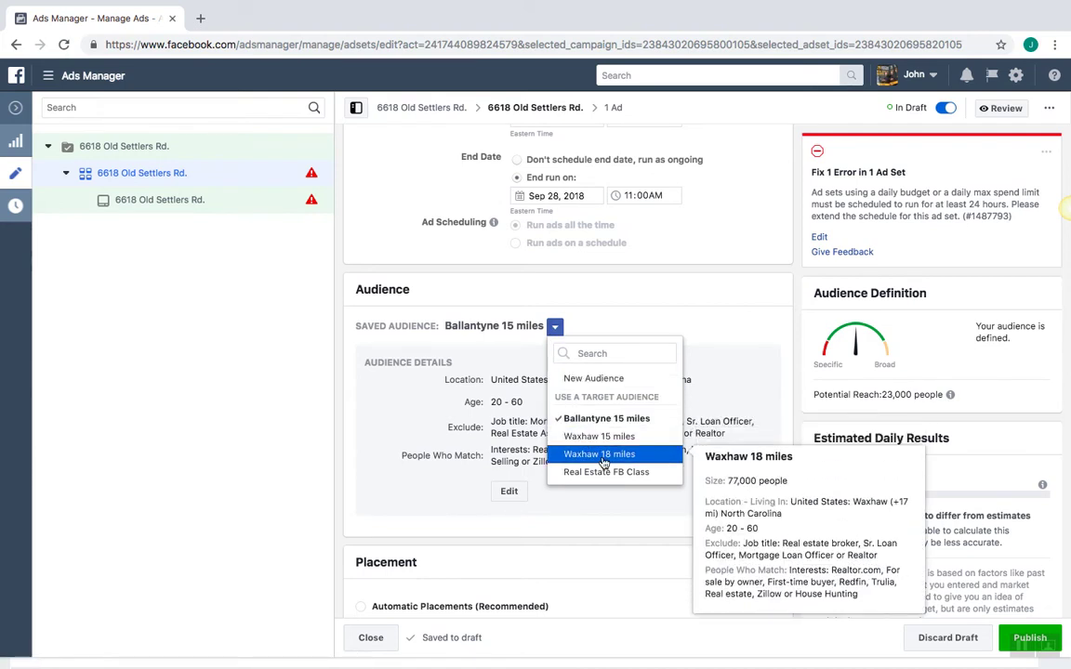
Apply the Waxhaw 15 miles saved audience to the ad set, then open the ad
left_click(600, 440)
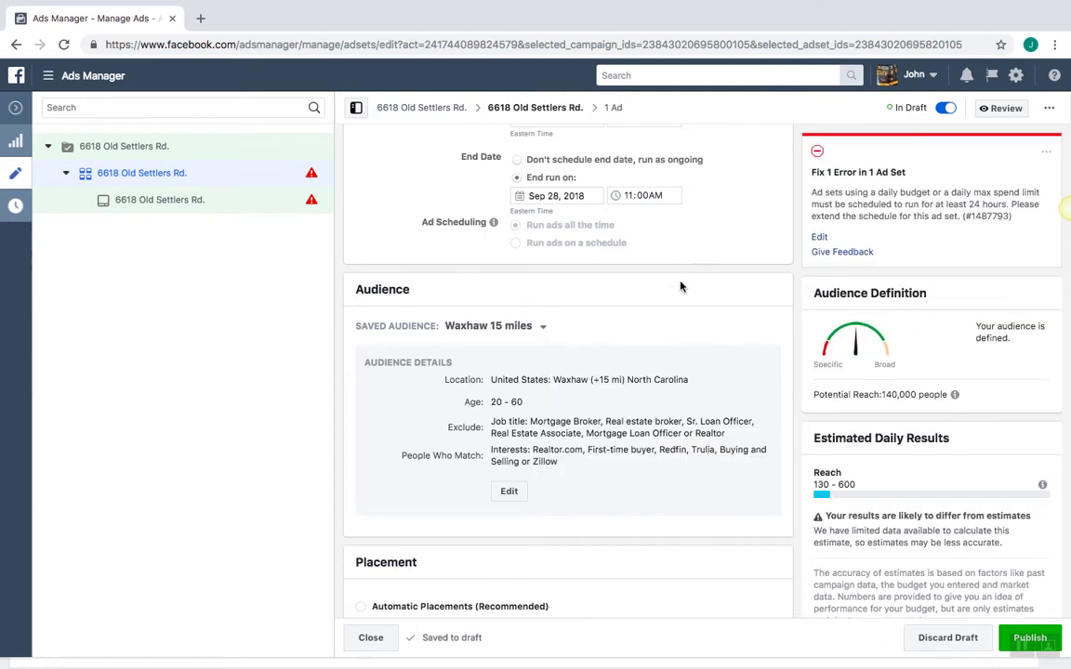
scroll(679, 284, "down", 5)
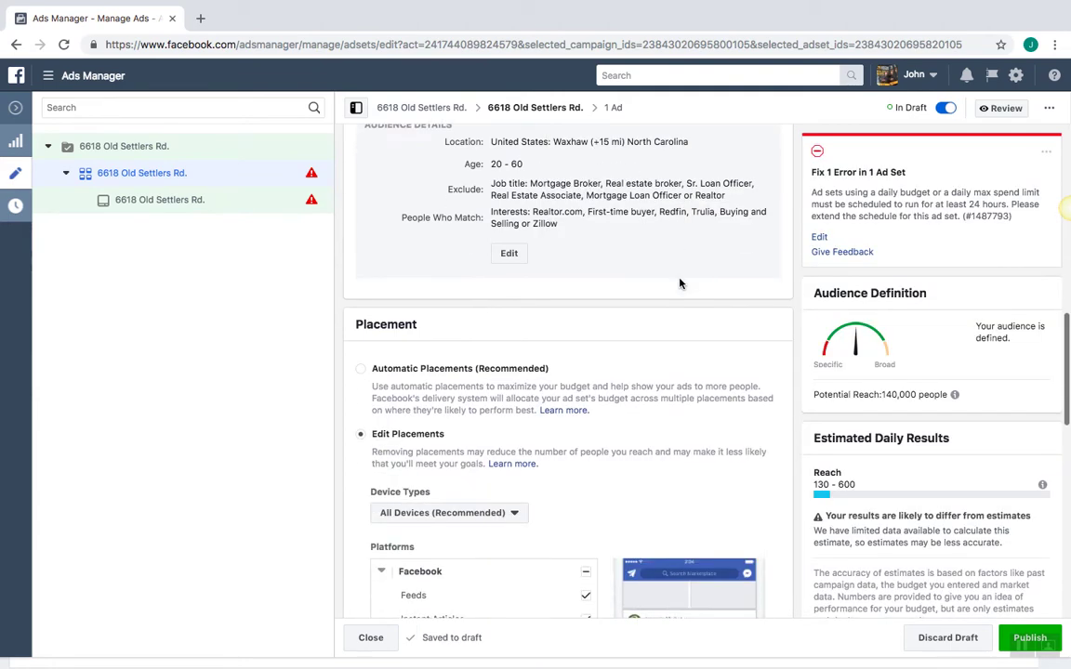
scroll(680, 284, "down", 10)
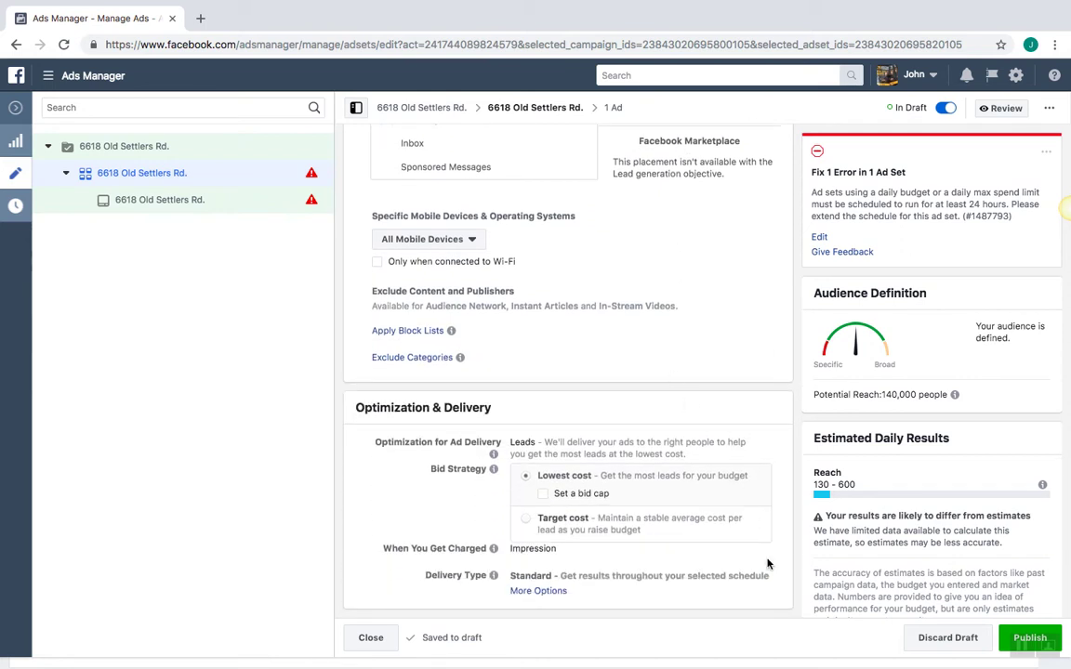
mouse_move(692, 544)
left_click(142, 203)
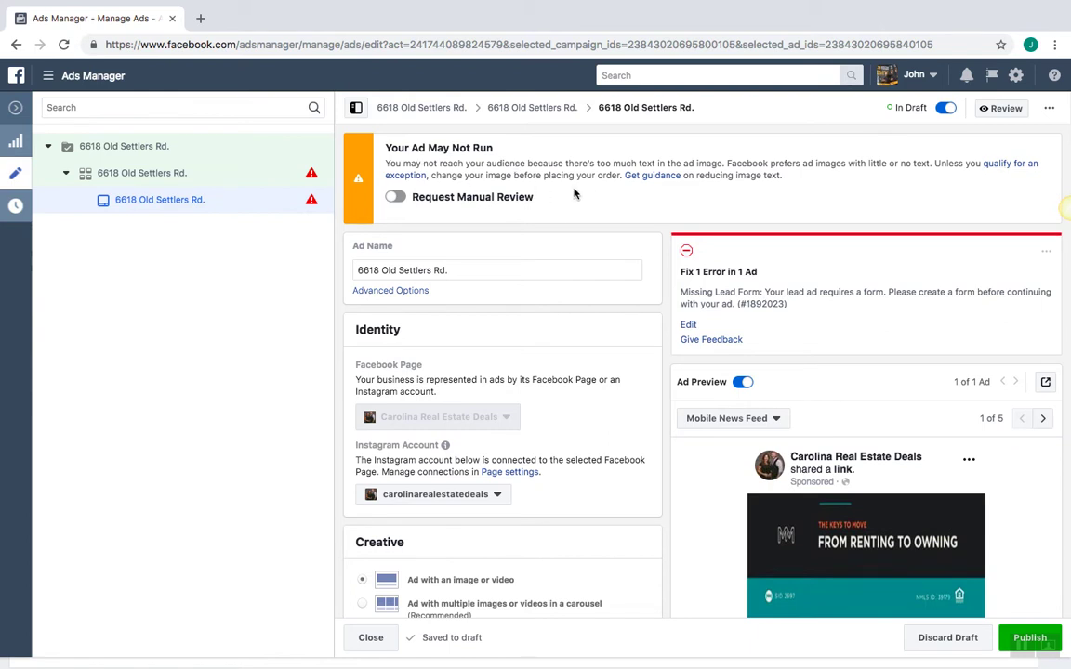
Try the carousel format in Creative, then revert the ad to a single image
scroll(574, 193, "down", 2)
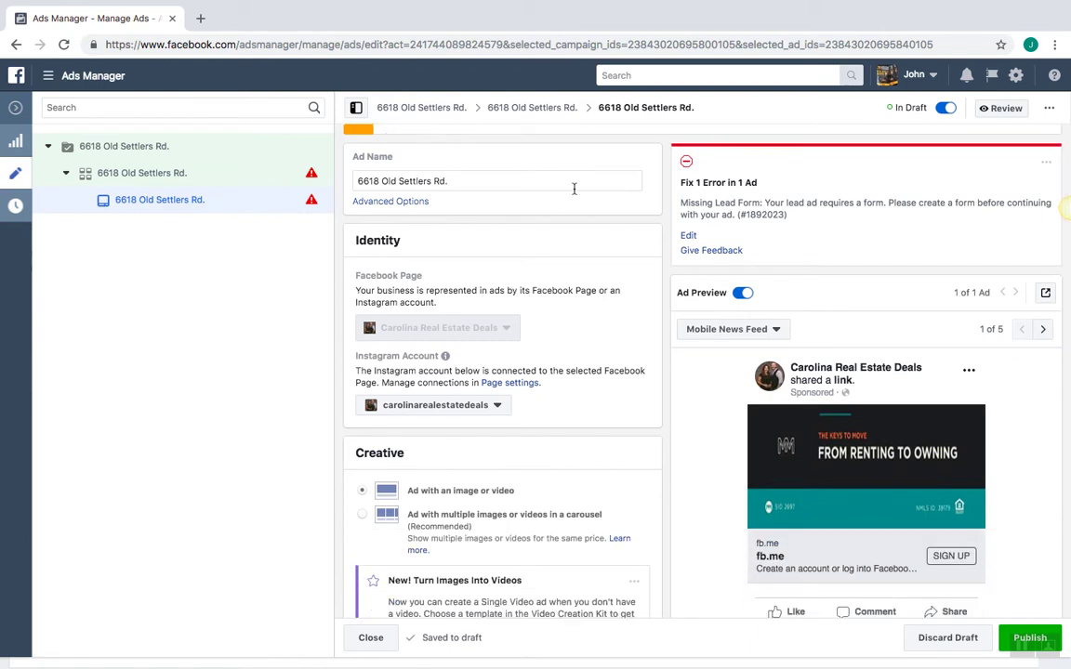
scroll(574, 191, "down", 1)
scroll(487, 154, "down", 3)
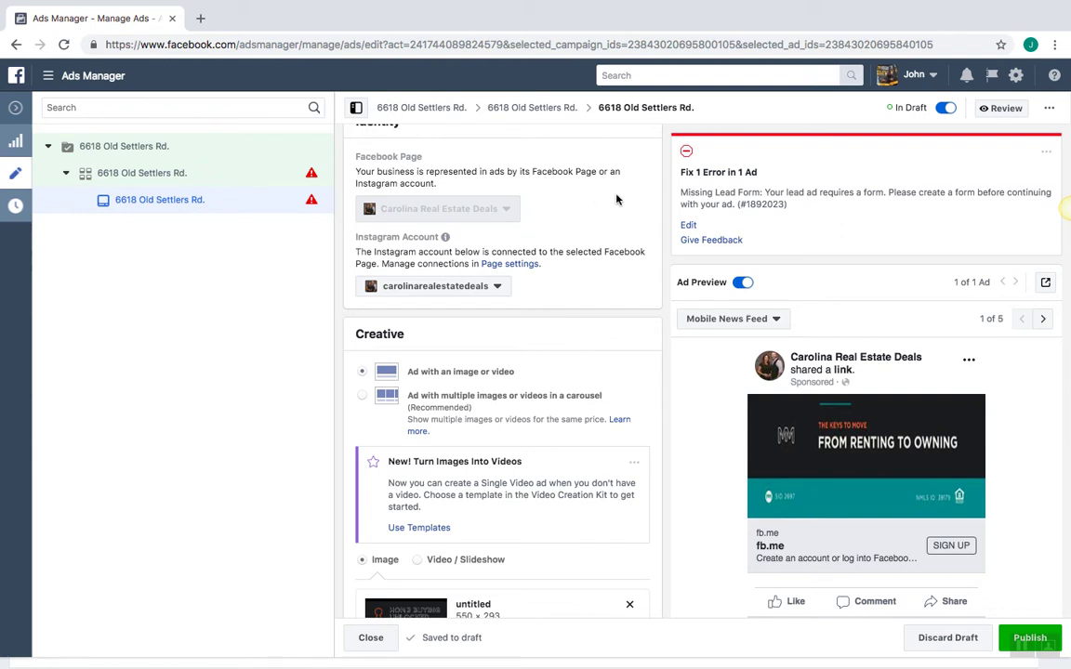
scroll(615, 207, "down", 5)
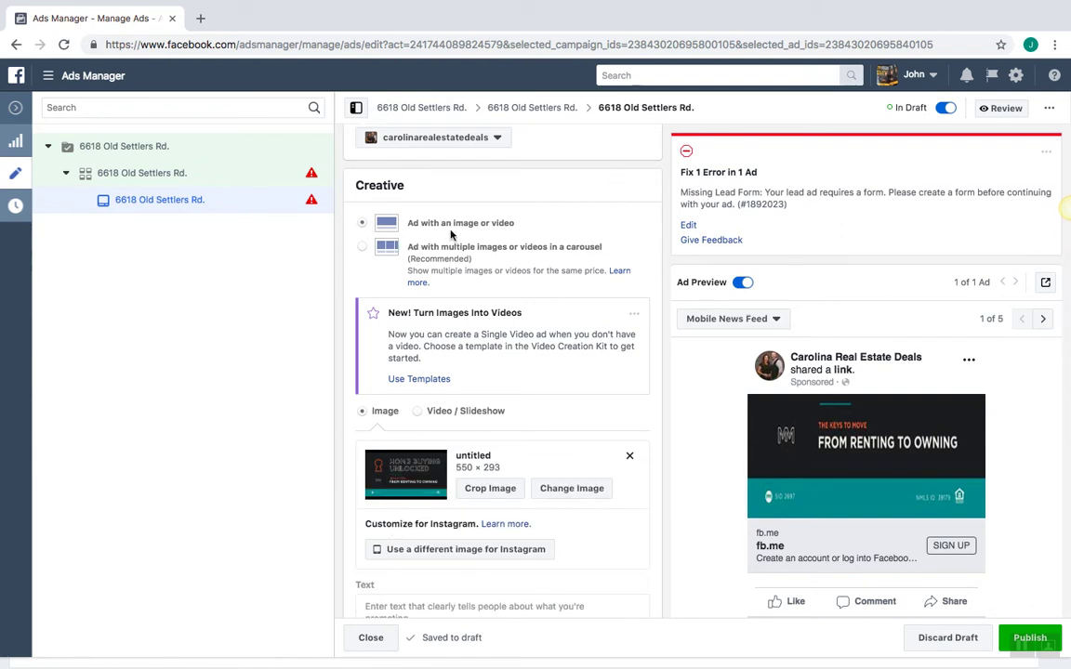
left_click(554, 229)
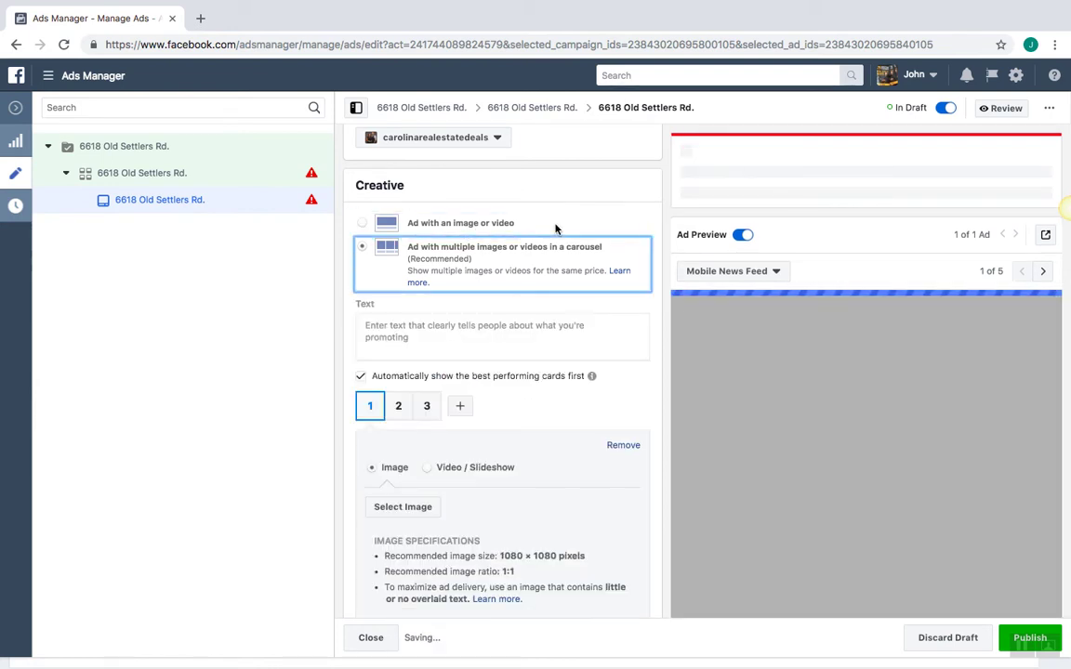
left_click(555, 227)
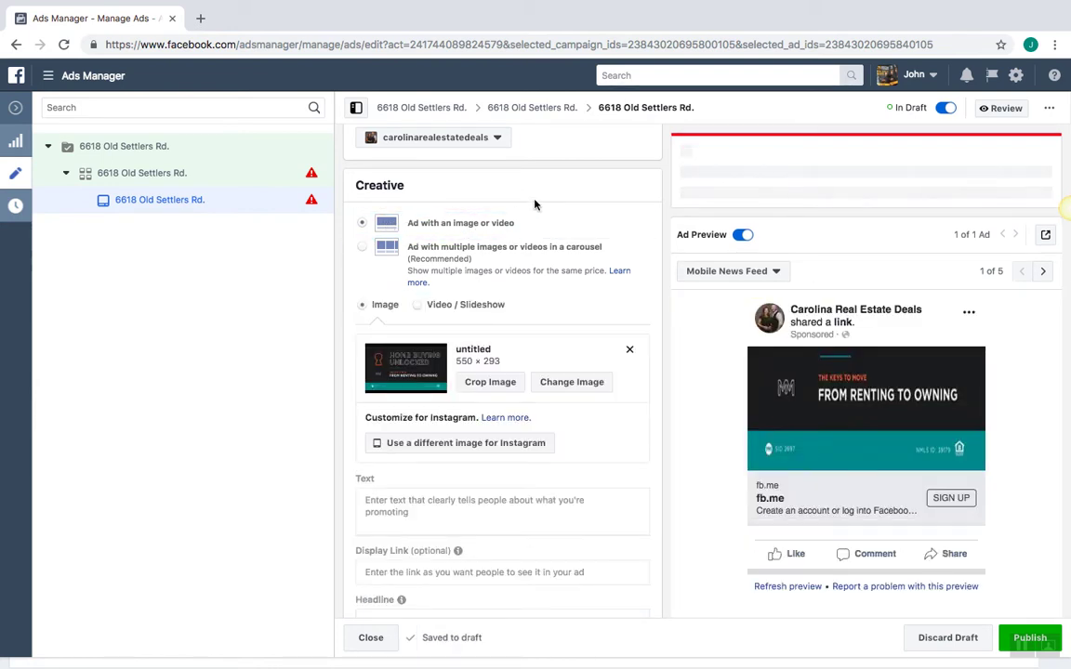
scroll(534, 202, "down", 3)
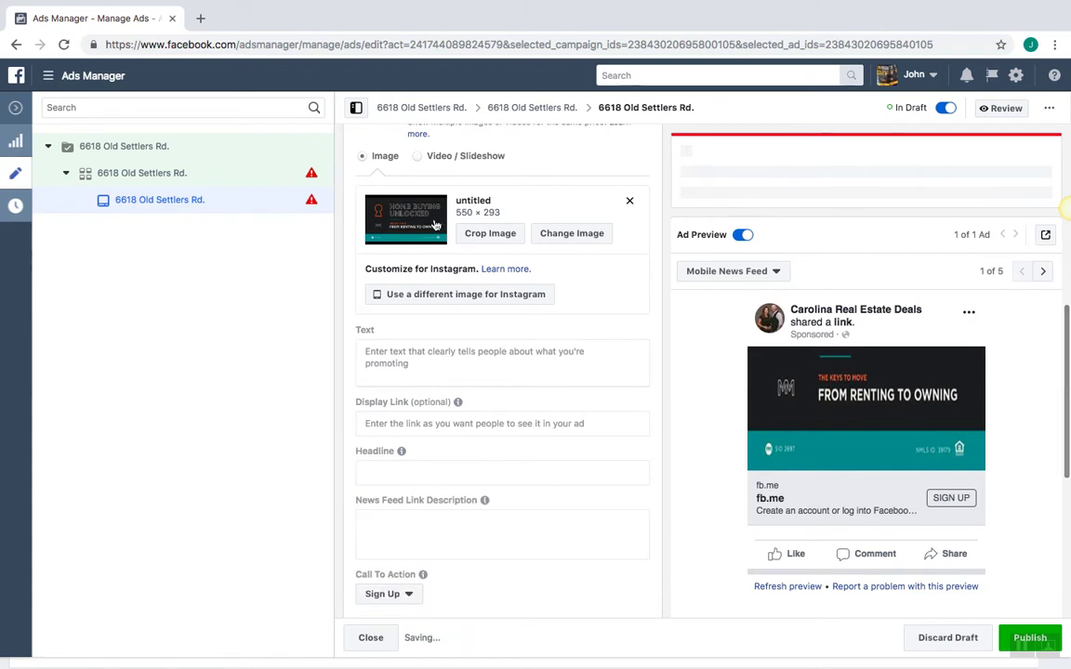
Replace the ad image with the Old.jpg house photo from the account images
left_click(629, 202)
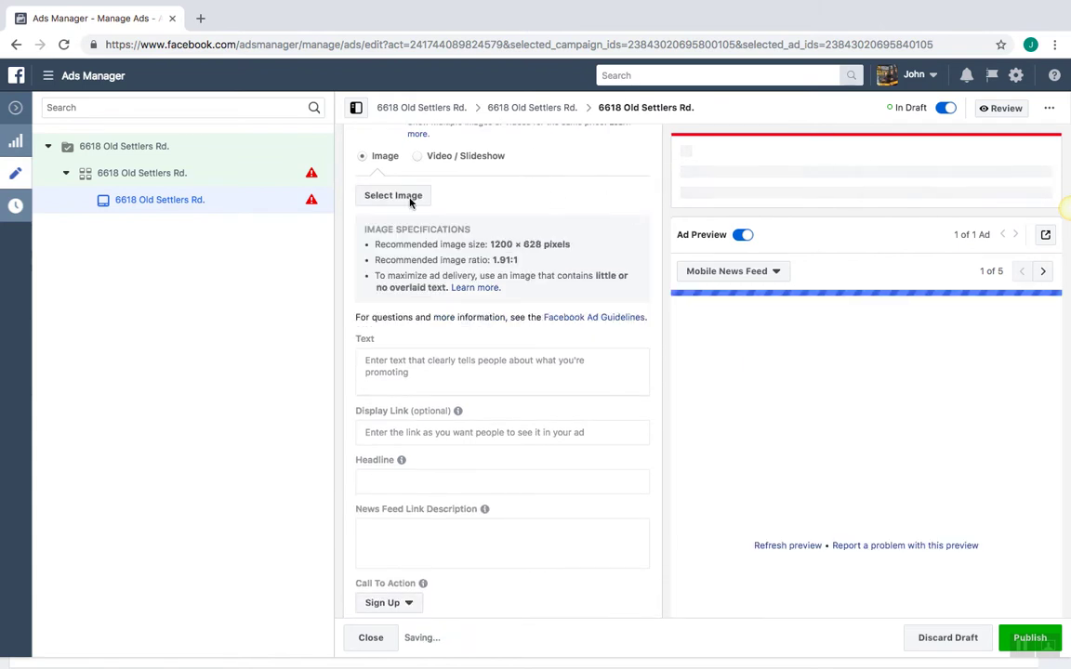
left_click(395, 199)
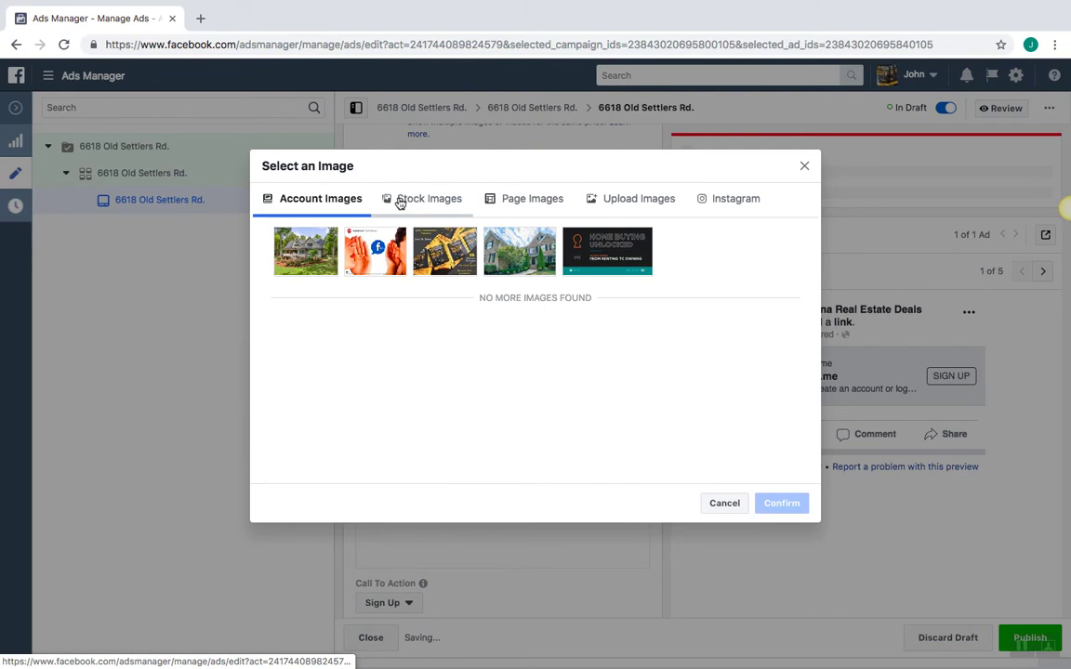
left_click(297, 248)
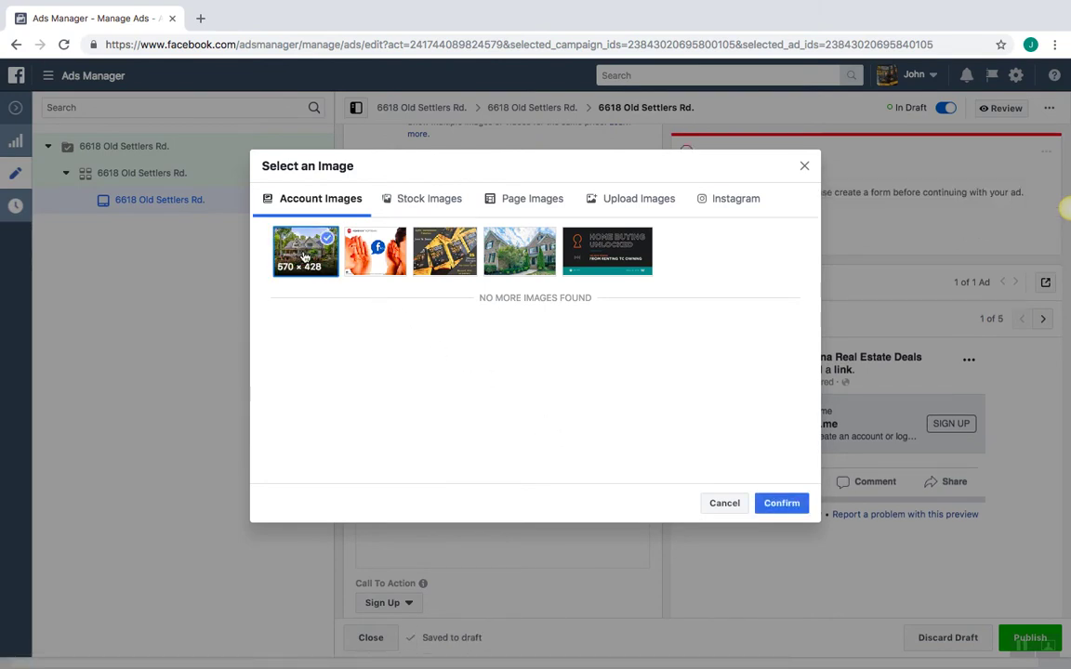
left_click(767, 502)
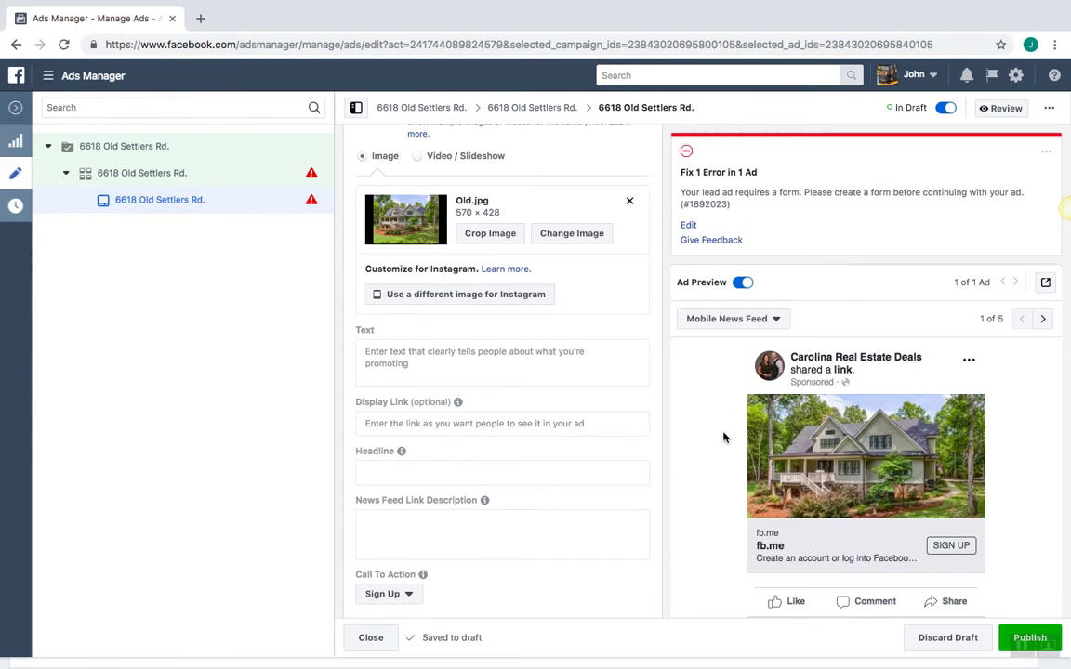
scroll(693, 395, "down", 3)
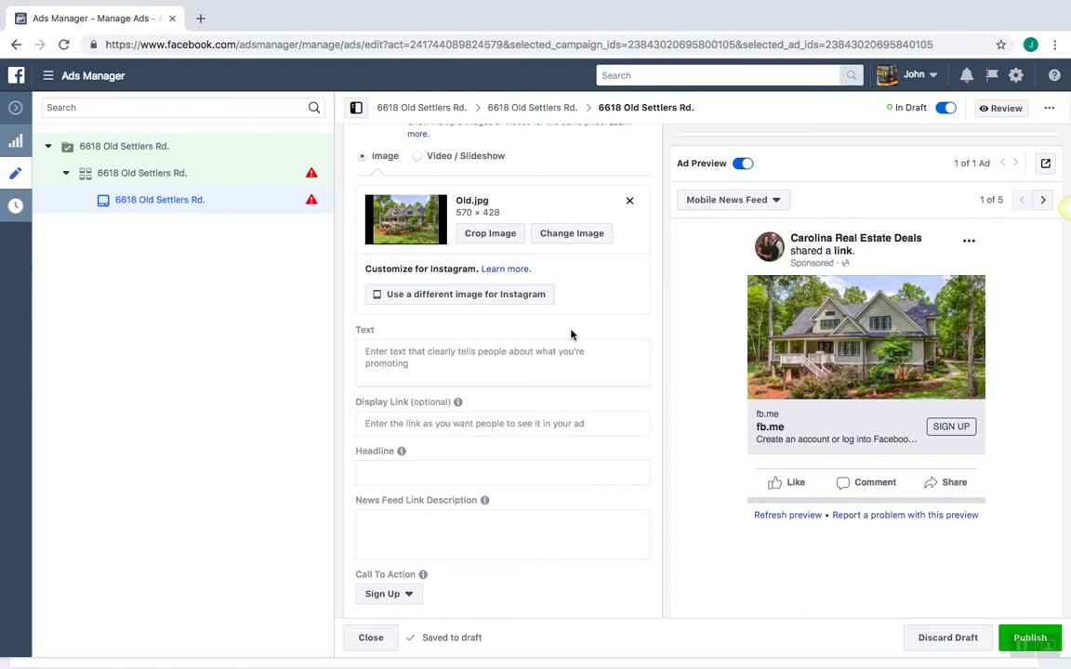
left_click(422, 360)
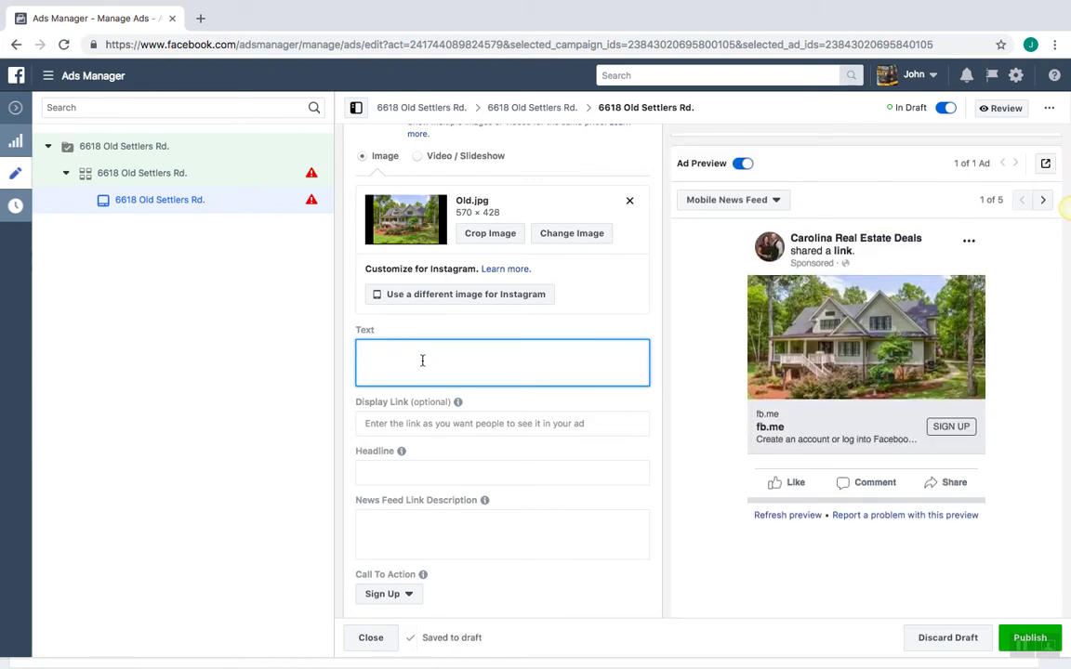
Copy the House With Garden emoji from emojipedia.org and return to Ads Manager
left_click(200, 18)
type("Em")
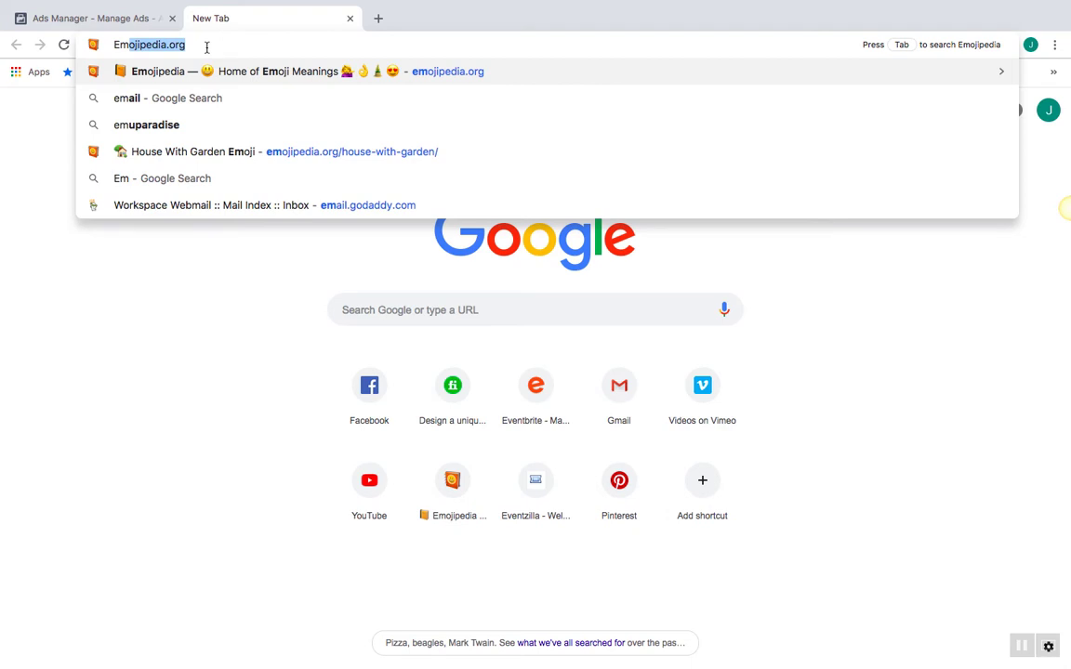
key("Return")
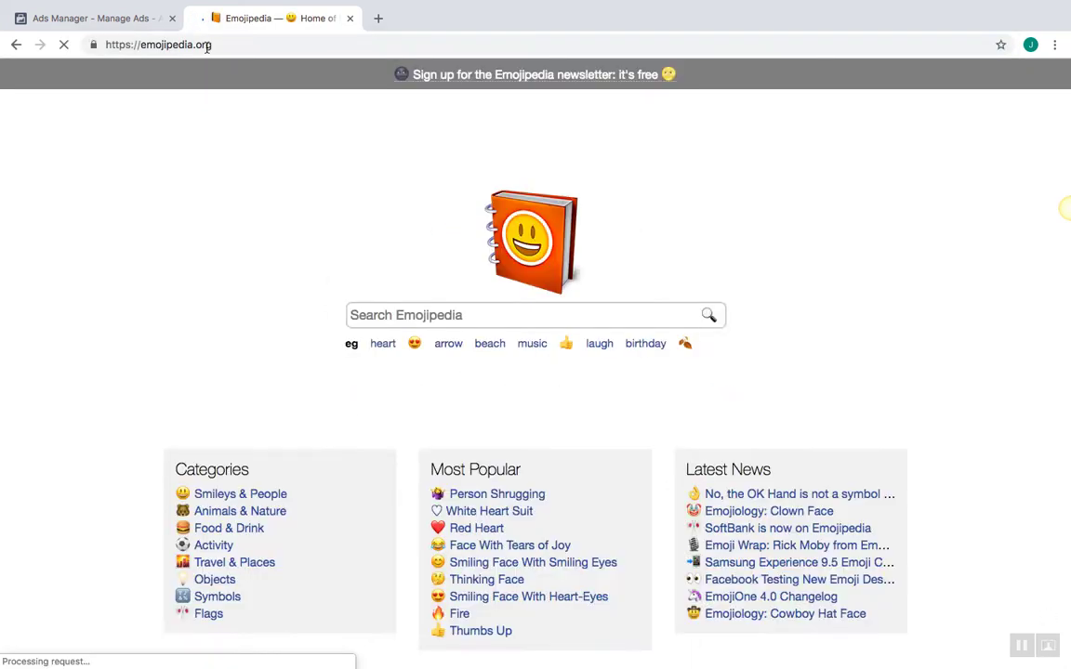
left_click(379, 314)
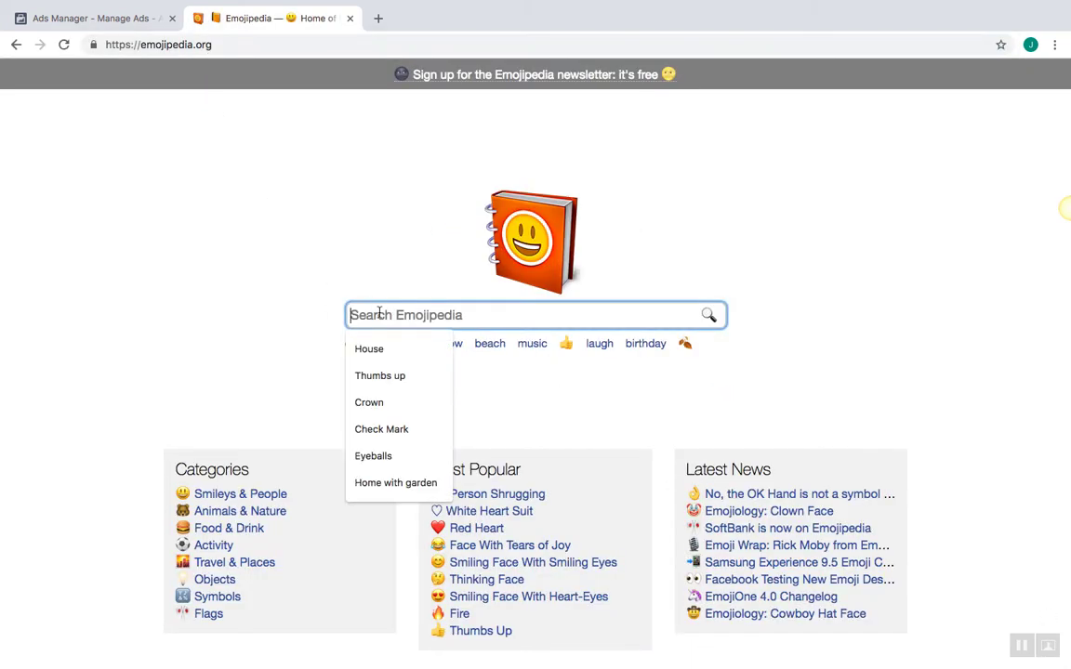
left_click(369, 349)
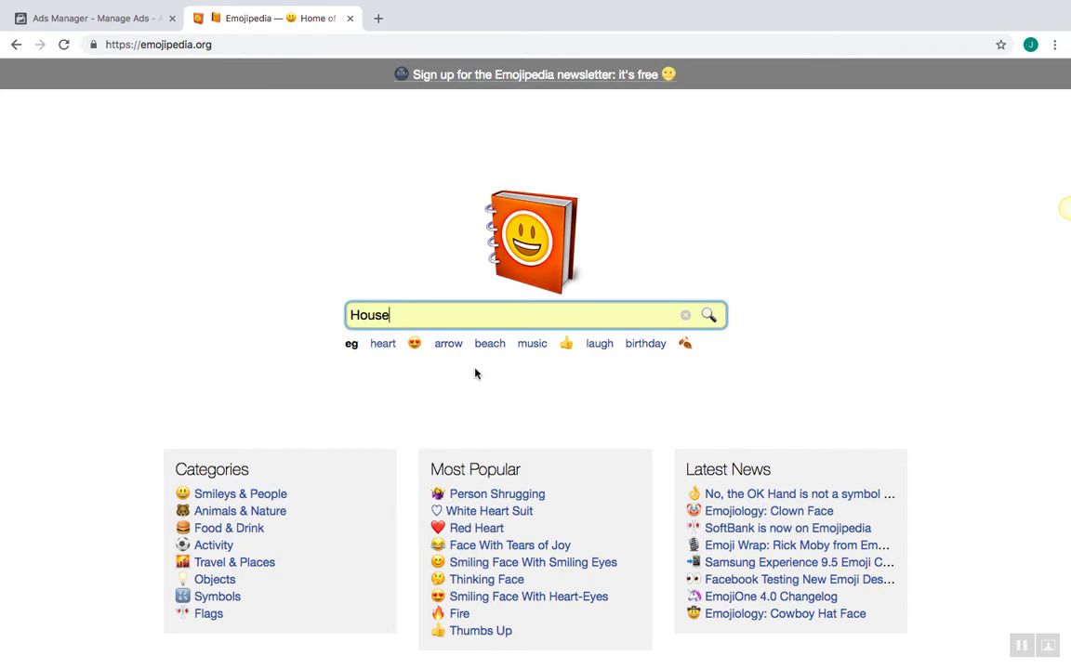
key("Return")
left_click(265, 304)
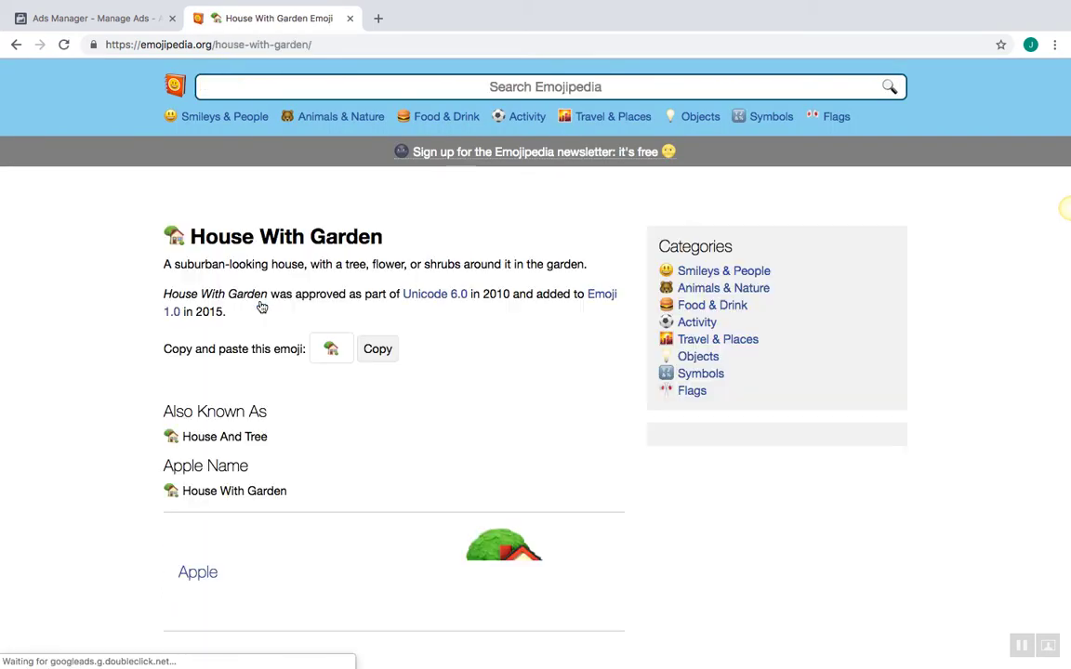
left_click(380, 419)
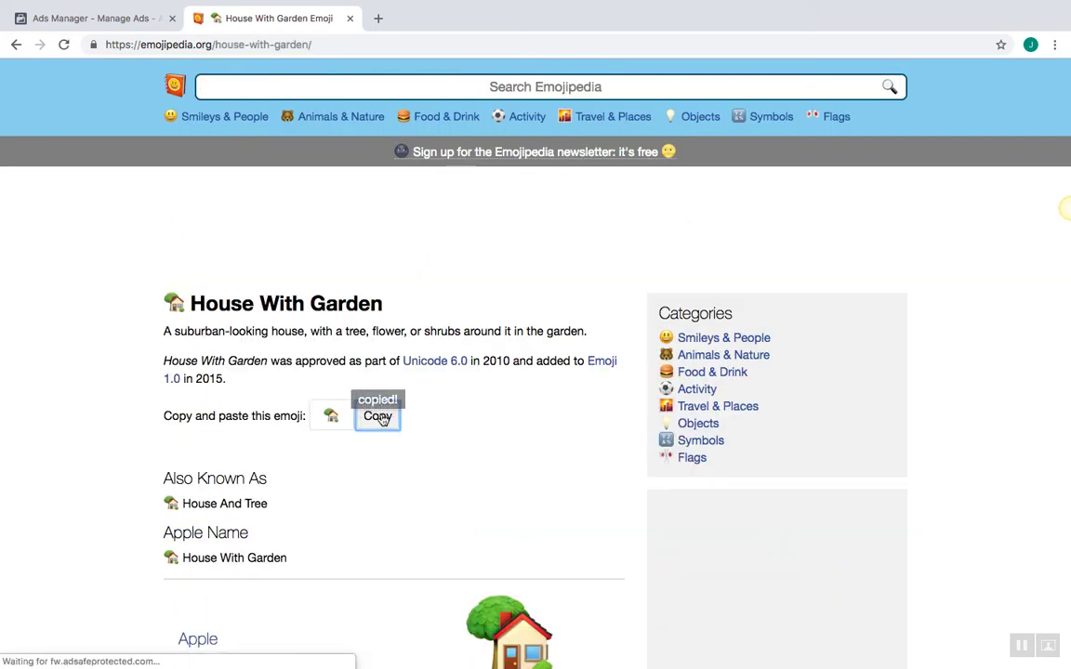
left_click(94, 19)
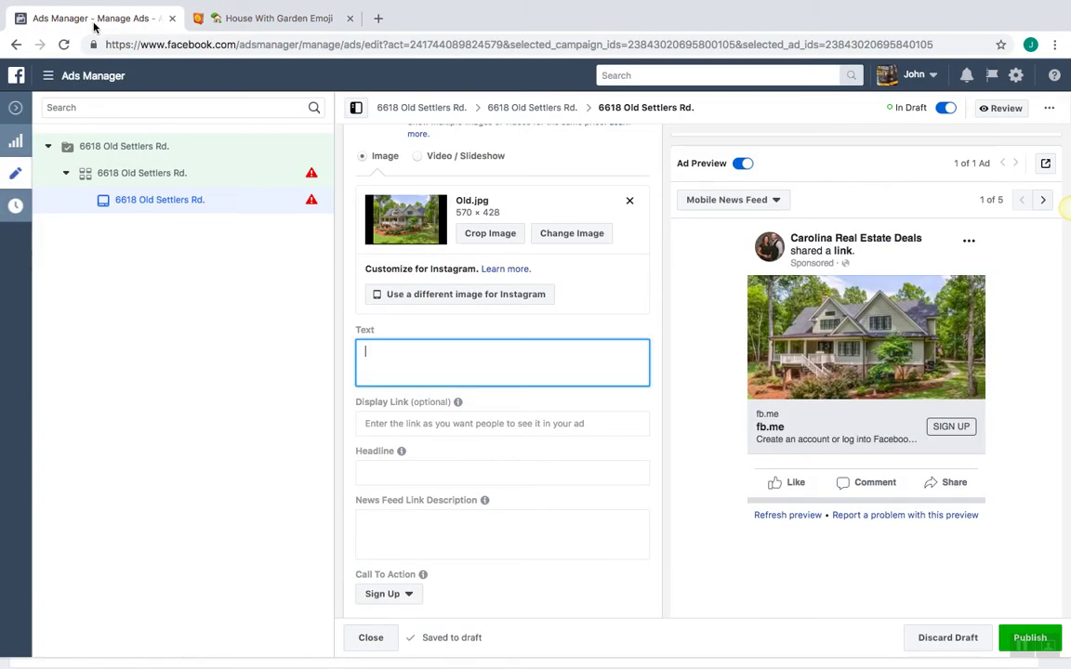
Write the ad text line '🏡 Just Listed For Sale in Waxhaw 🏡' using the pasted emoji
right_click(368, 348)
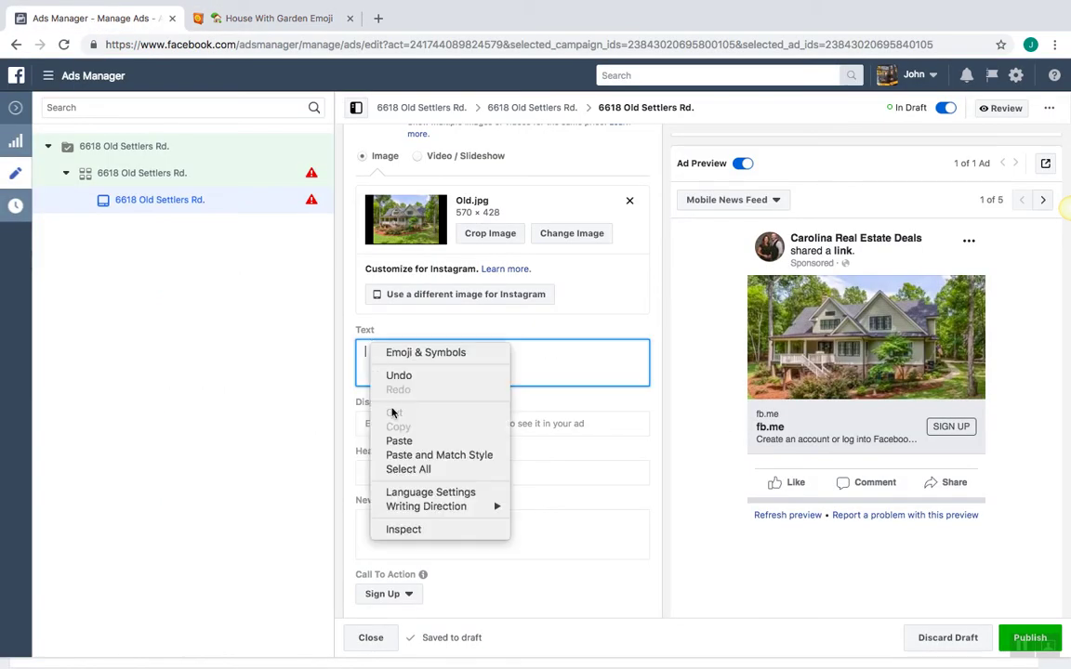
left_click(399, 441)
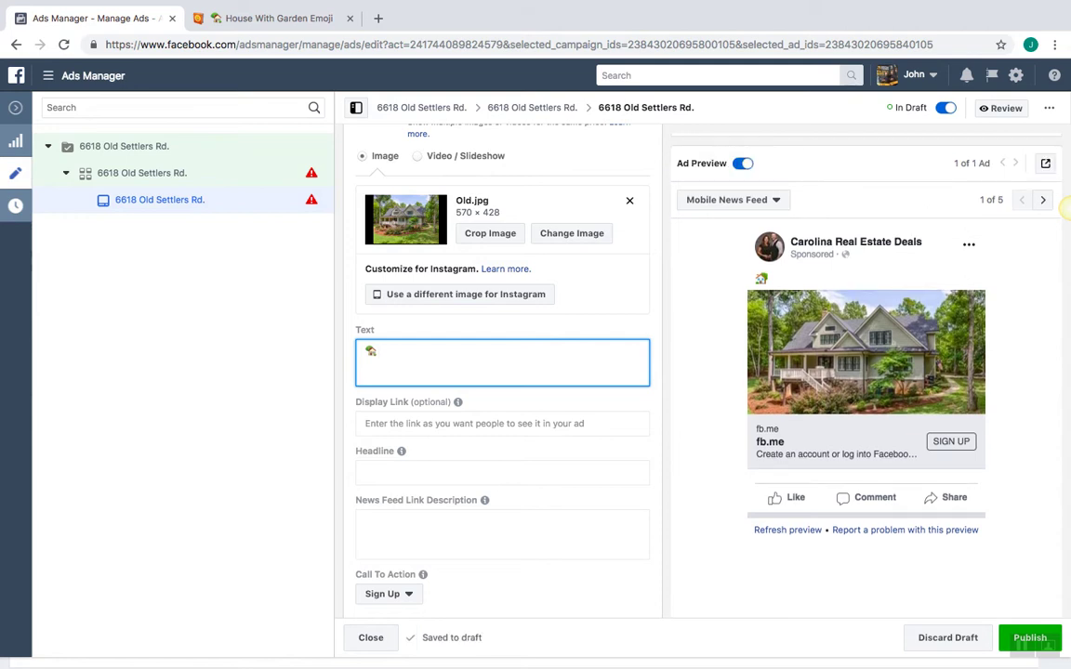
type("Just Listed")
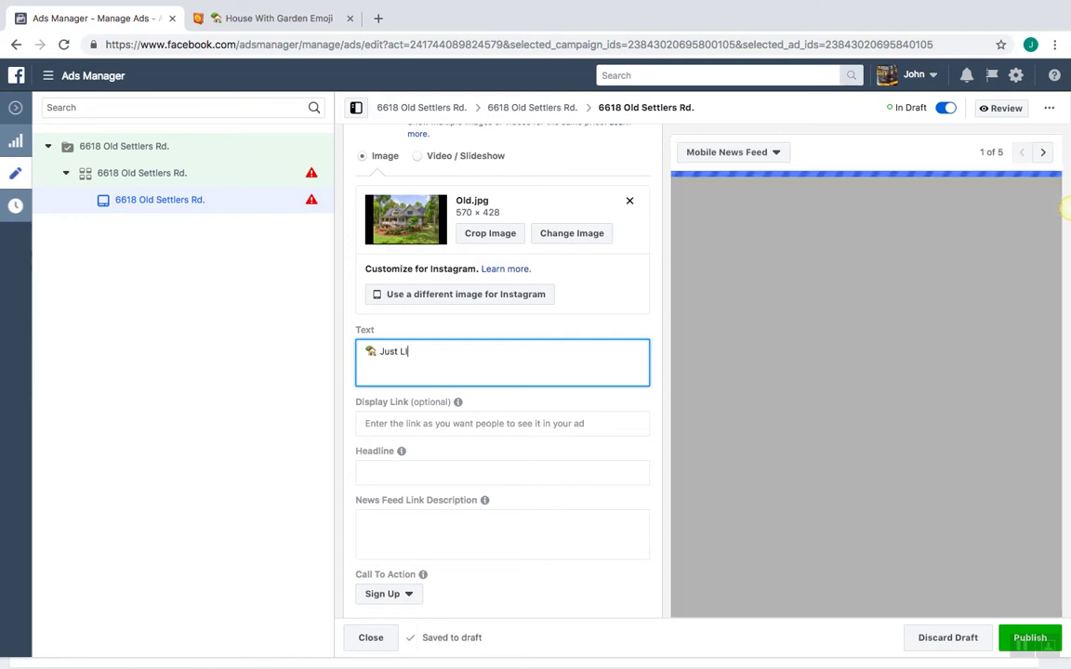
type(" For Sale")
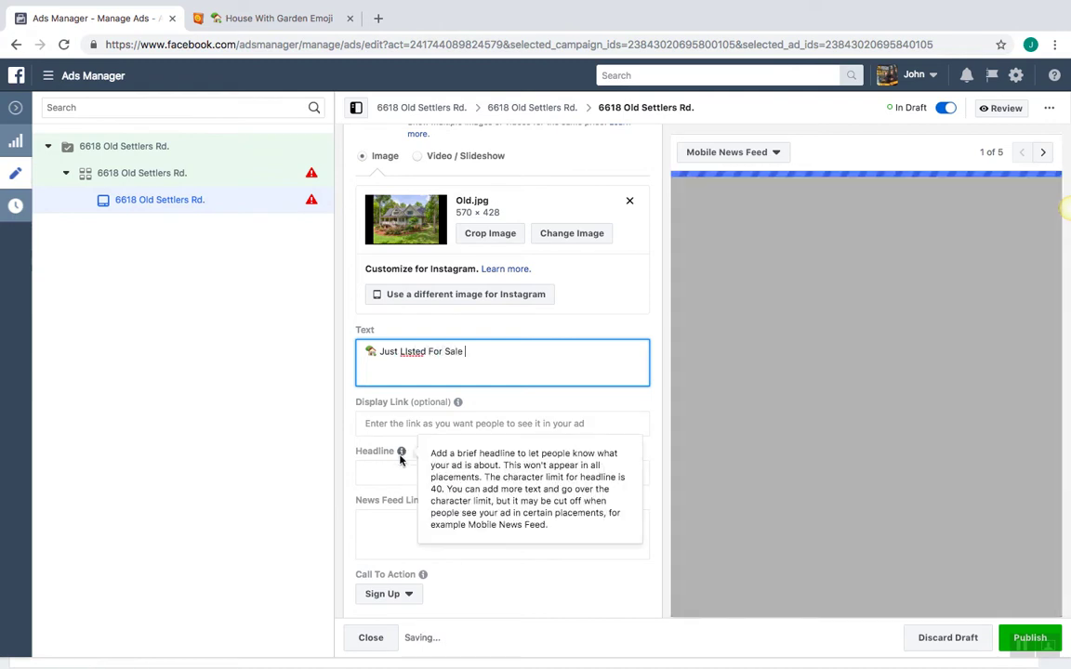
left_click(411, 352)
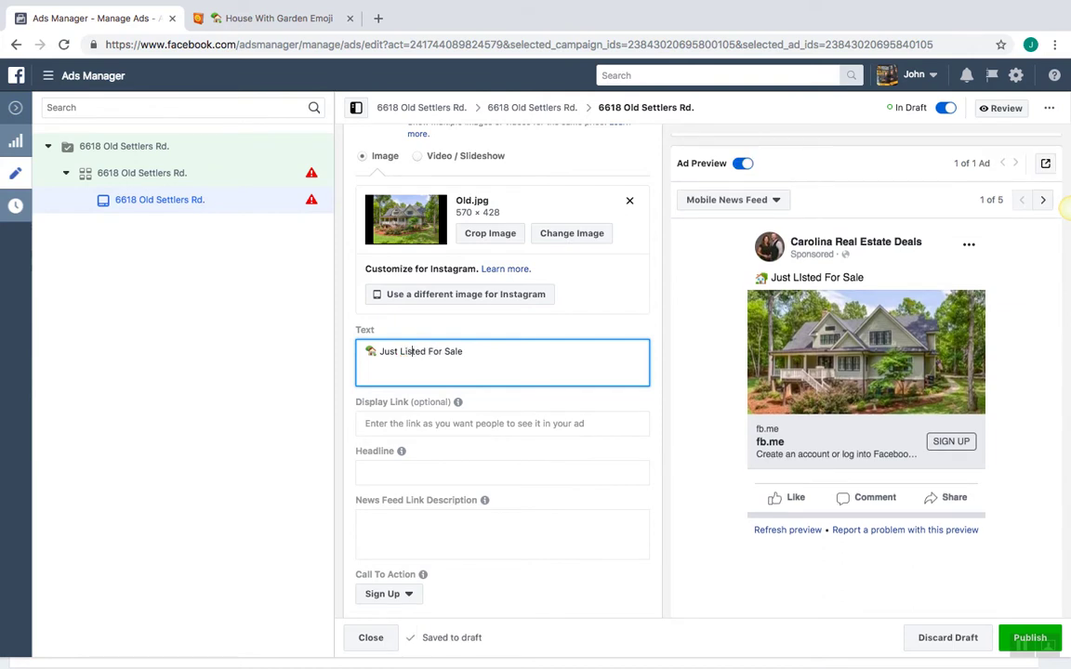
left_click(479, 353)
right_click(481, 352)
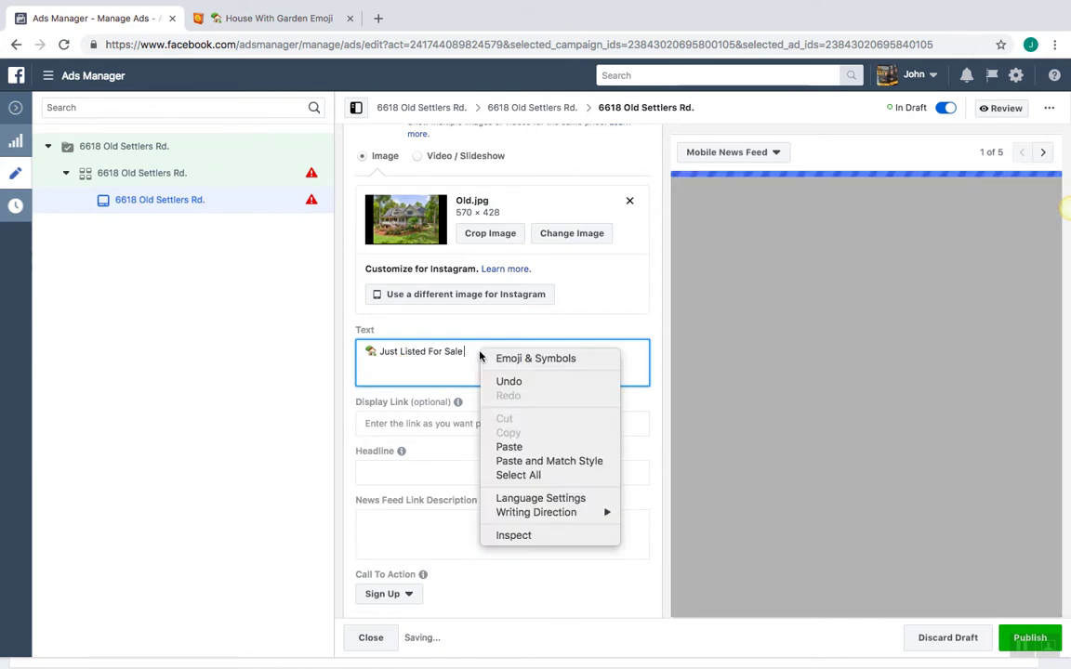
left_click(509, 447)
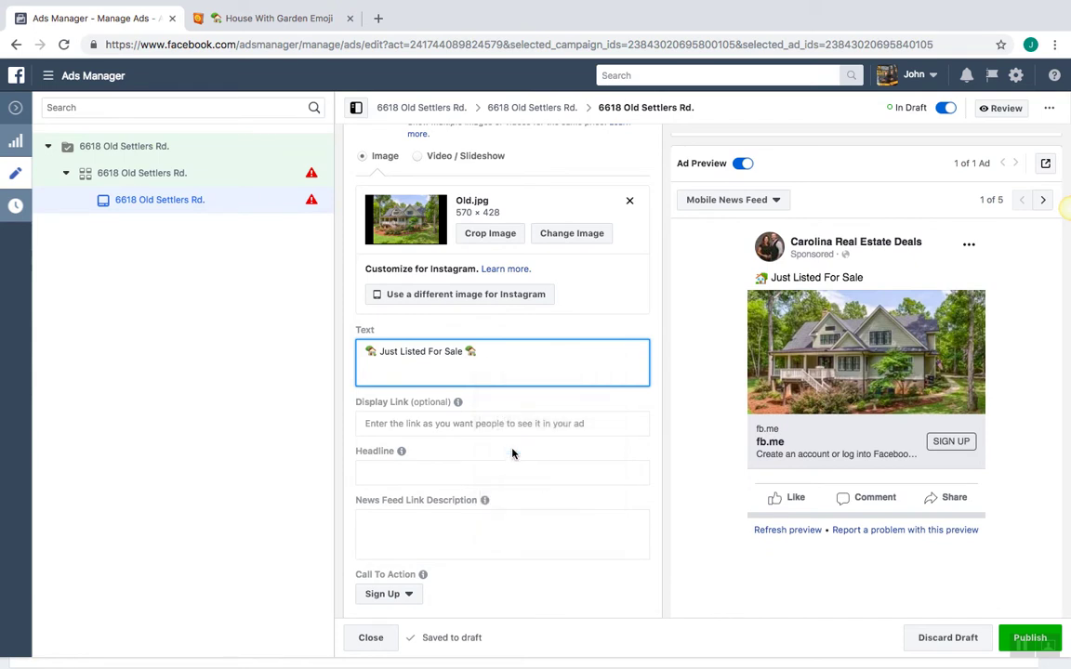
key("Left")
type("in")
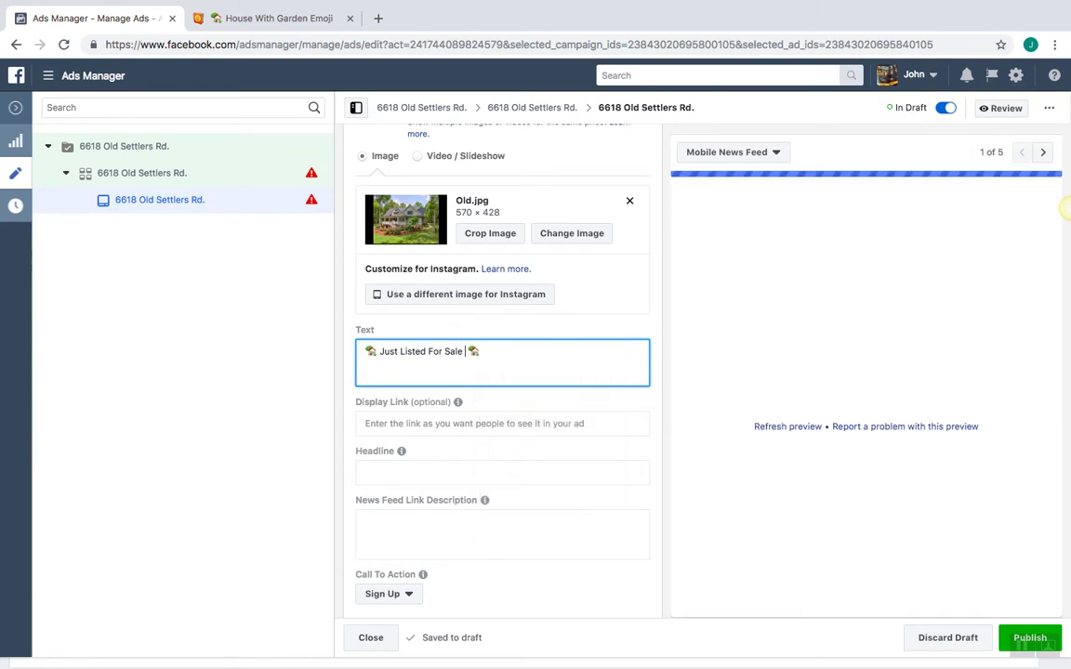
type(" W")
type("xhaw")
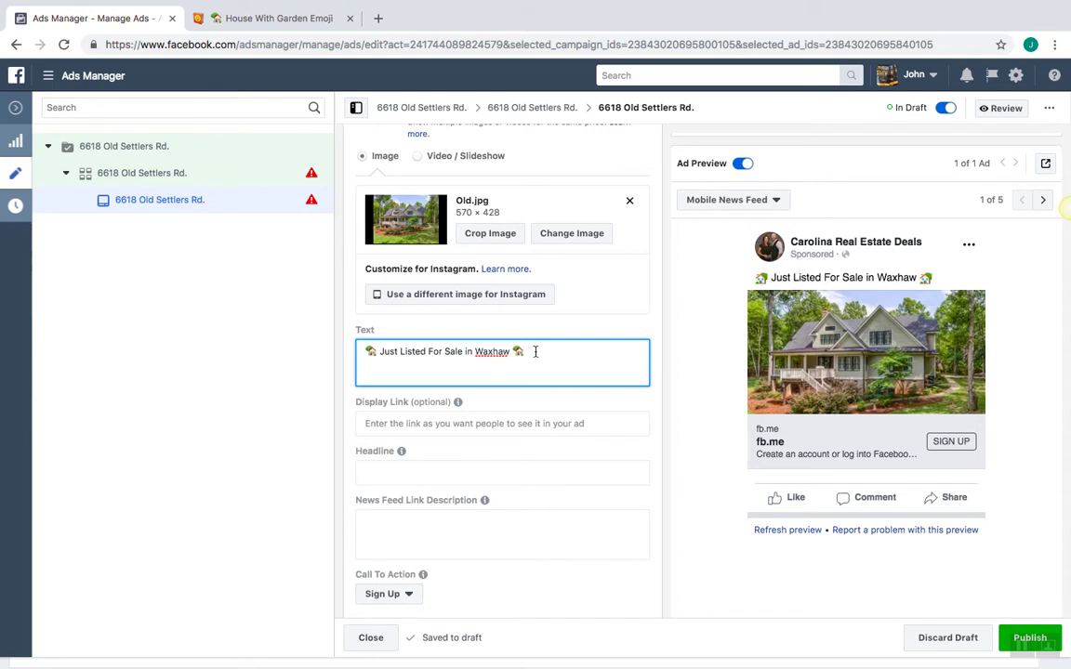
Try 'Best Deal' instead, restore 'Just Listed', and start a second line
left_click(425, 350)
key("BackSpace")
key("BackSpace")
key("BackSpace")
key("BackSpace")
key("BackSpace")
key("BackSpace")
key("BackSpace")
key("BackSpace")
key("BackSpace")
key("BackSpace")
key("BackSpace")
key("BackSpace")
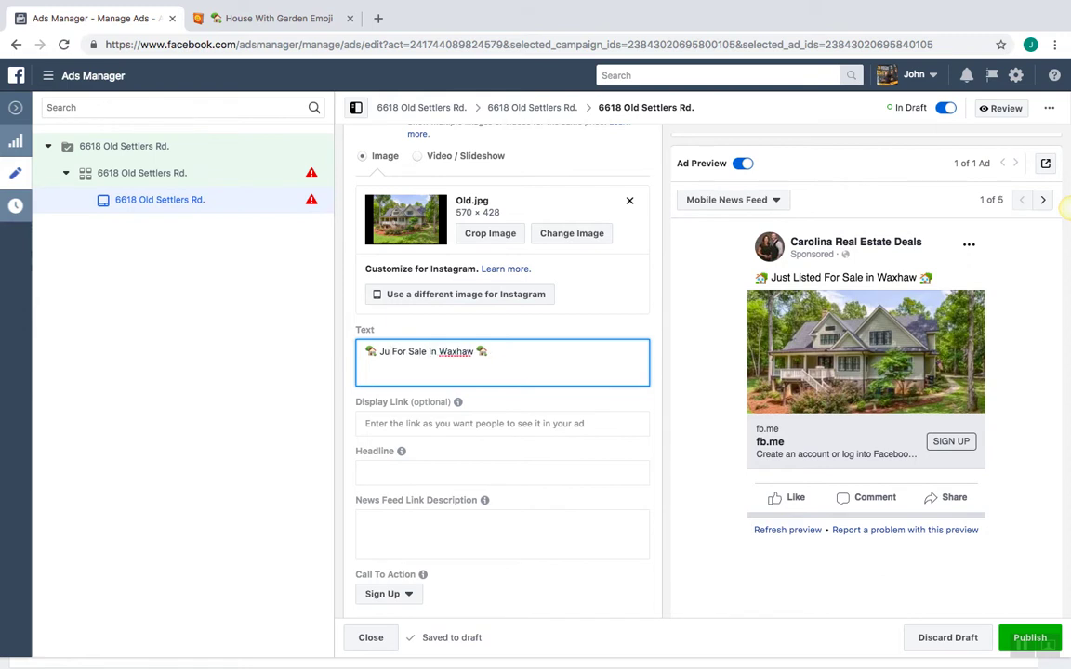
type("Best Deal")
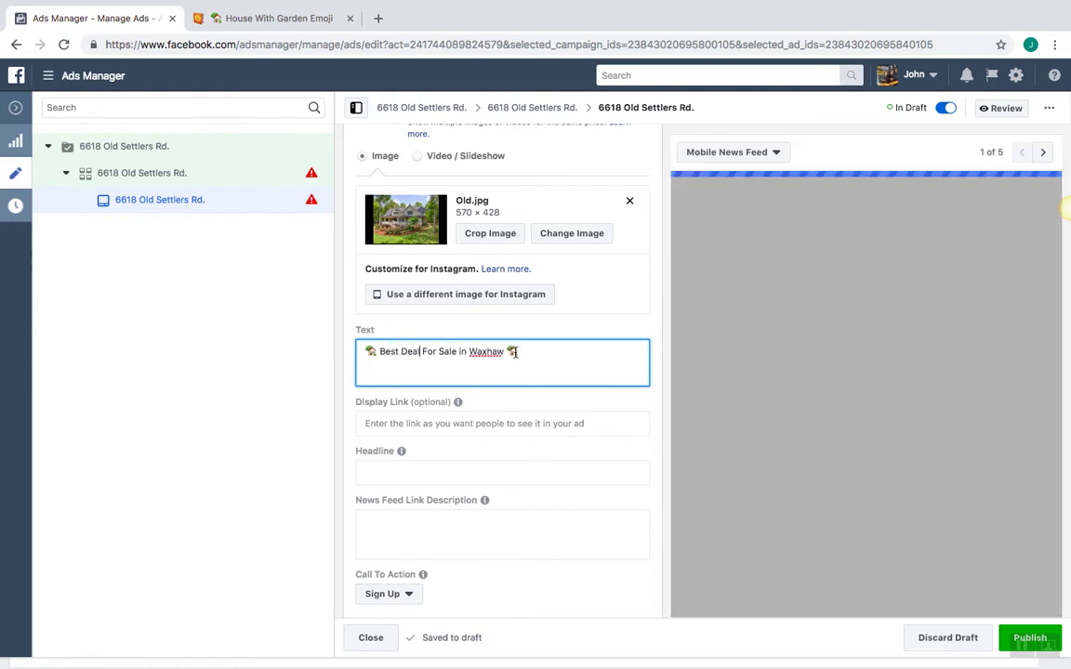
left_click(423, 351)
key("BackSpace")
key("BackSpace")
key("BackSpace")
key("BackSpace")
key("BackSpace")
key("BackSpace")
key("BackSpace")
key("BackSpace")
key("BackSpace")
key("BackSpace")
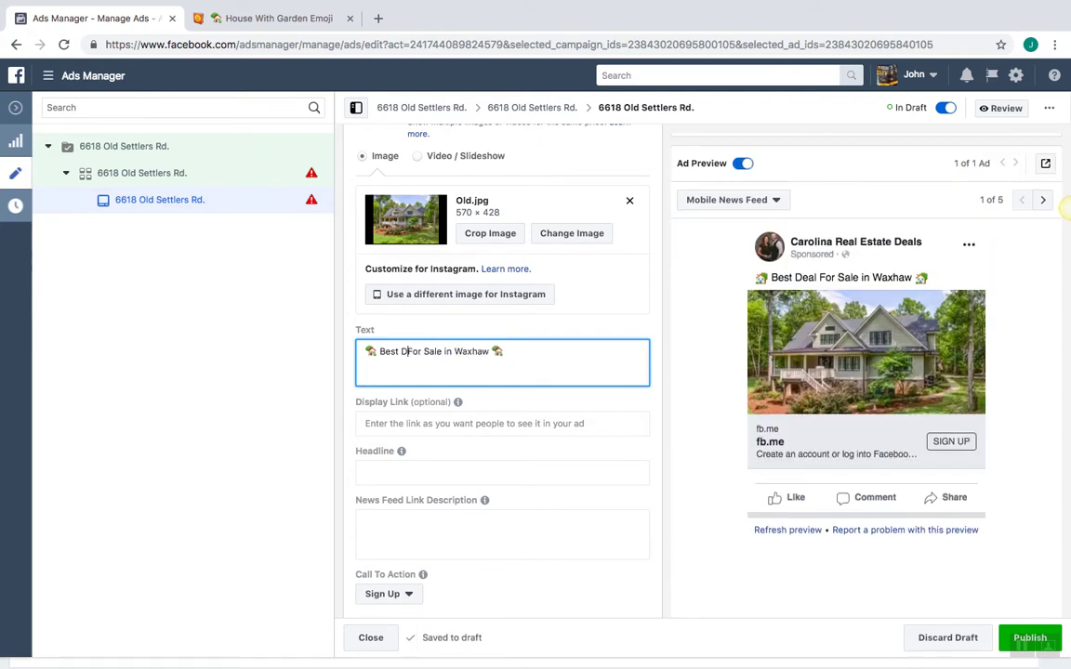
type("Just Liste")
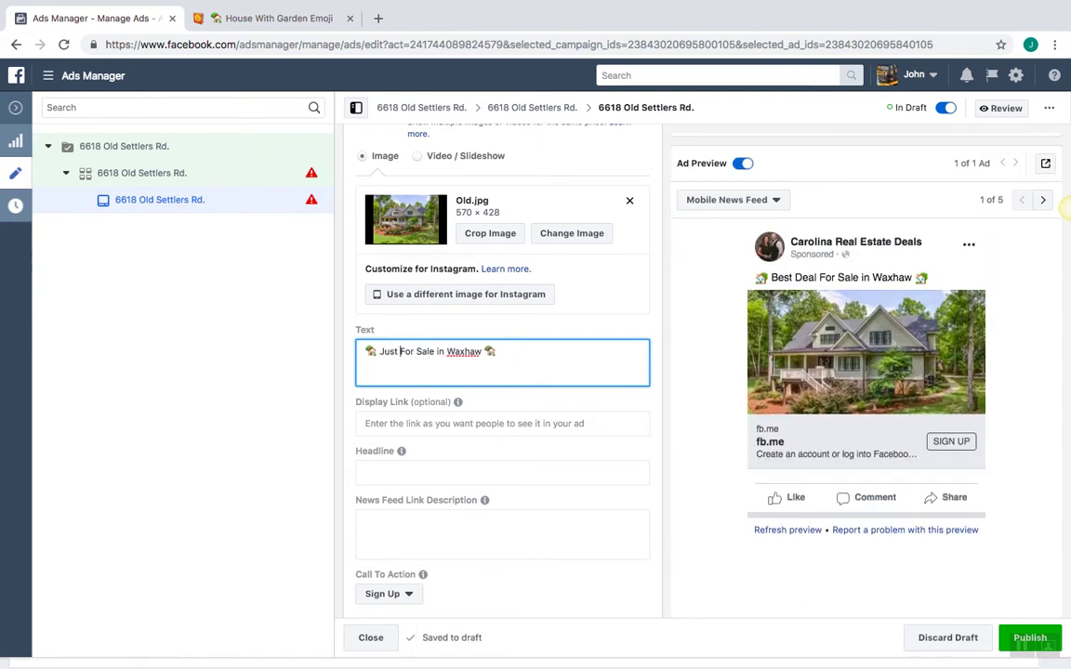
type("d")
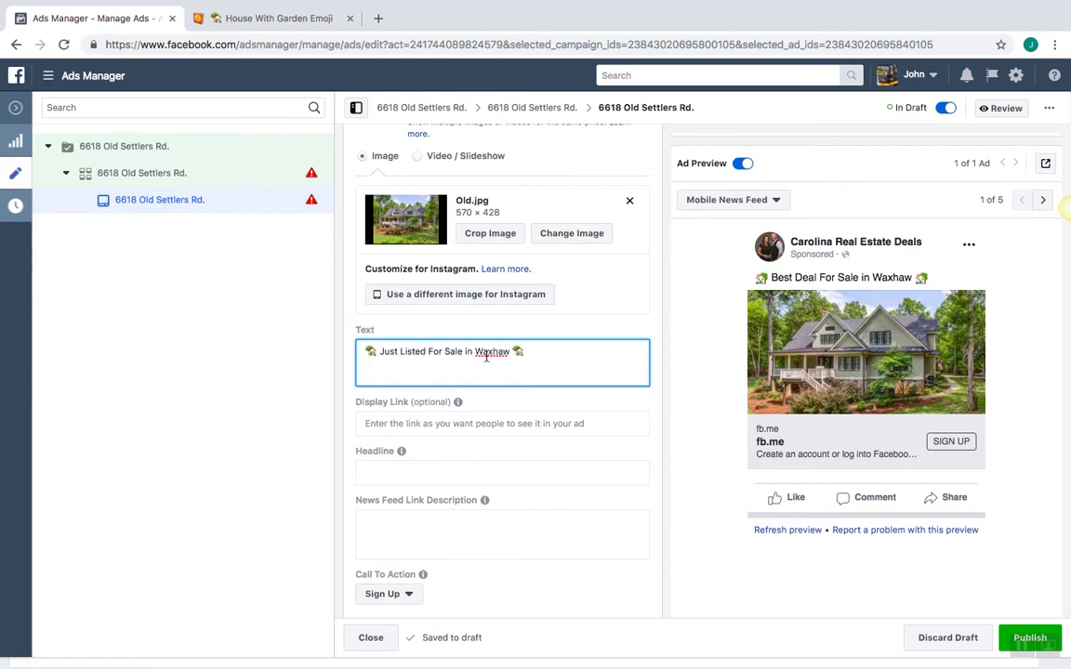
key("Return")
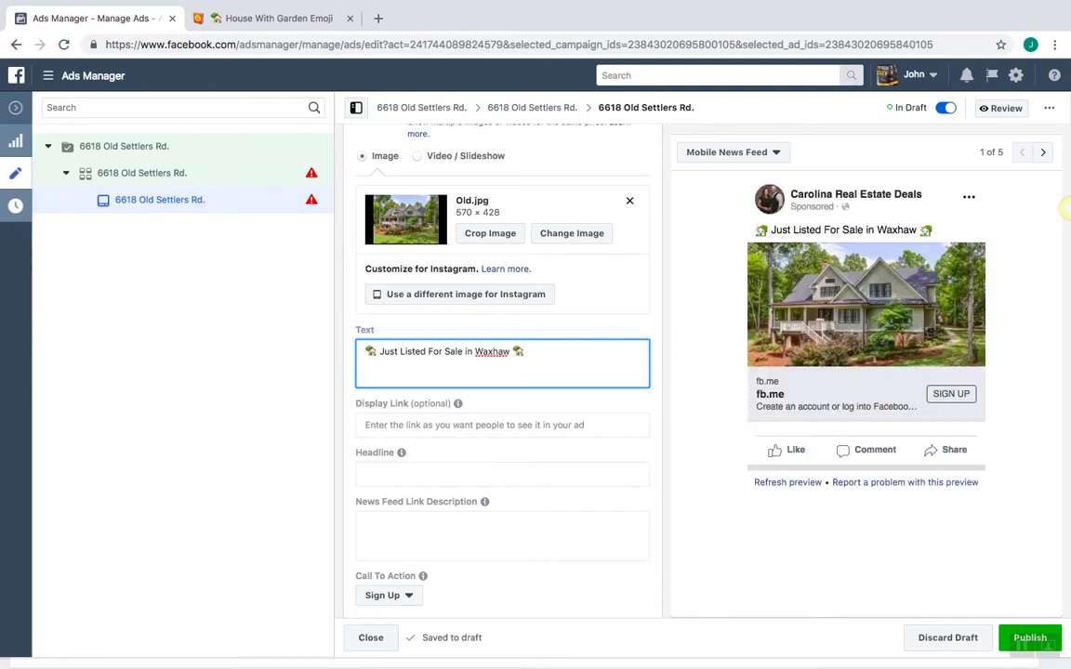
key("BackSpace")
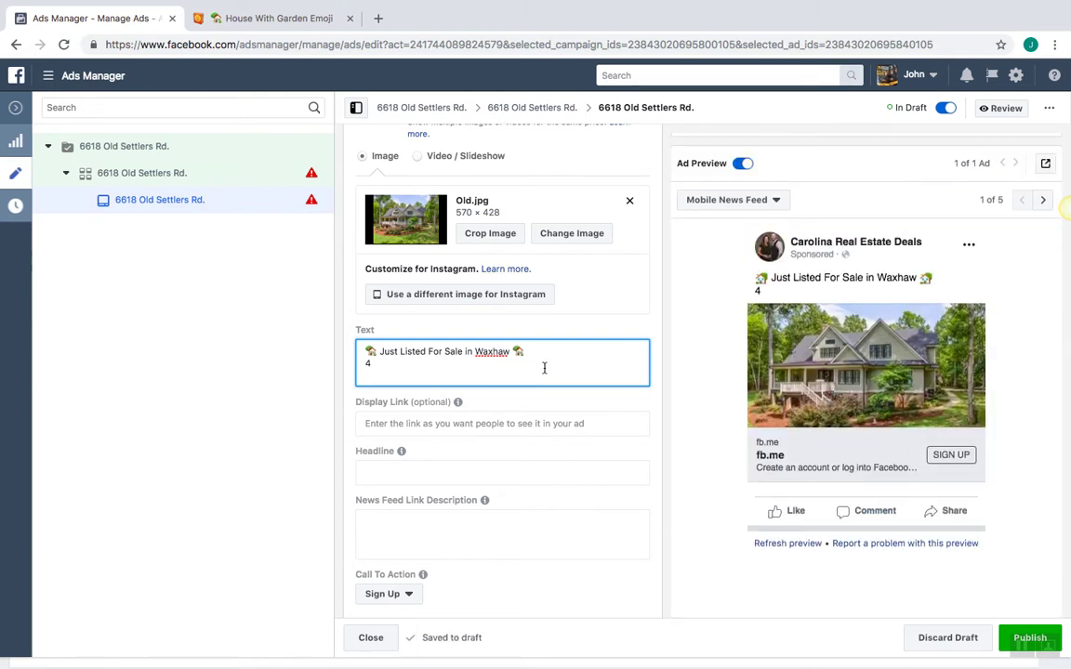
Open the $695,000 Coldwell Banker listing for 6618 and browse to photo 9 of 27
left_click(378, 19)
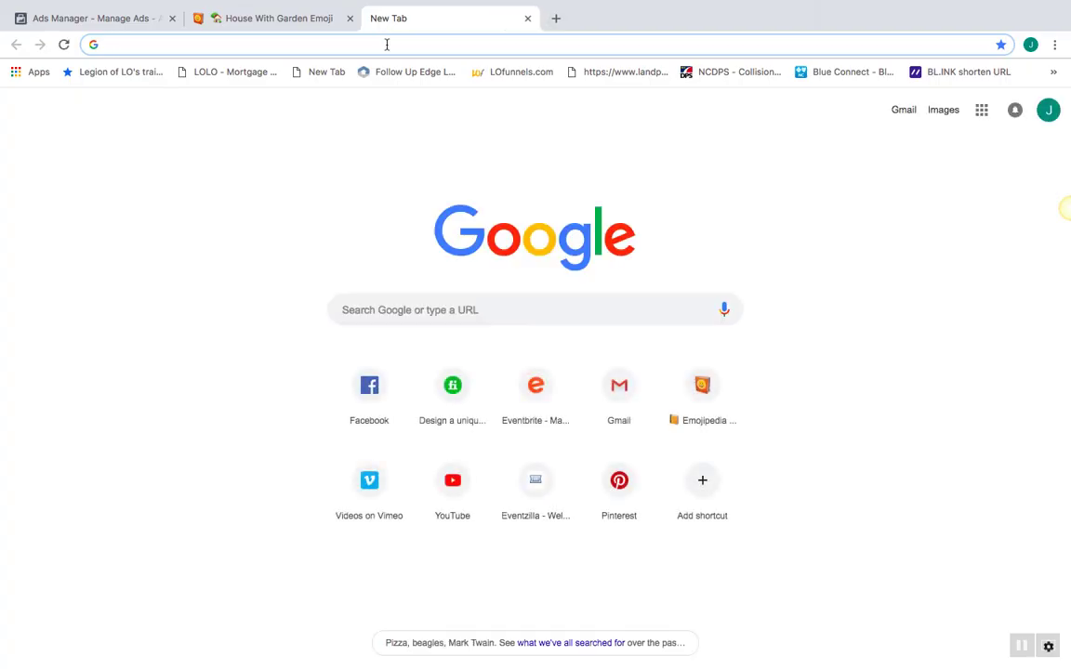
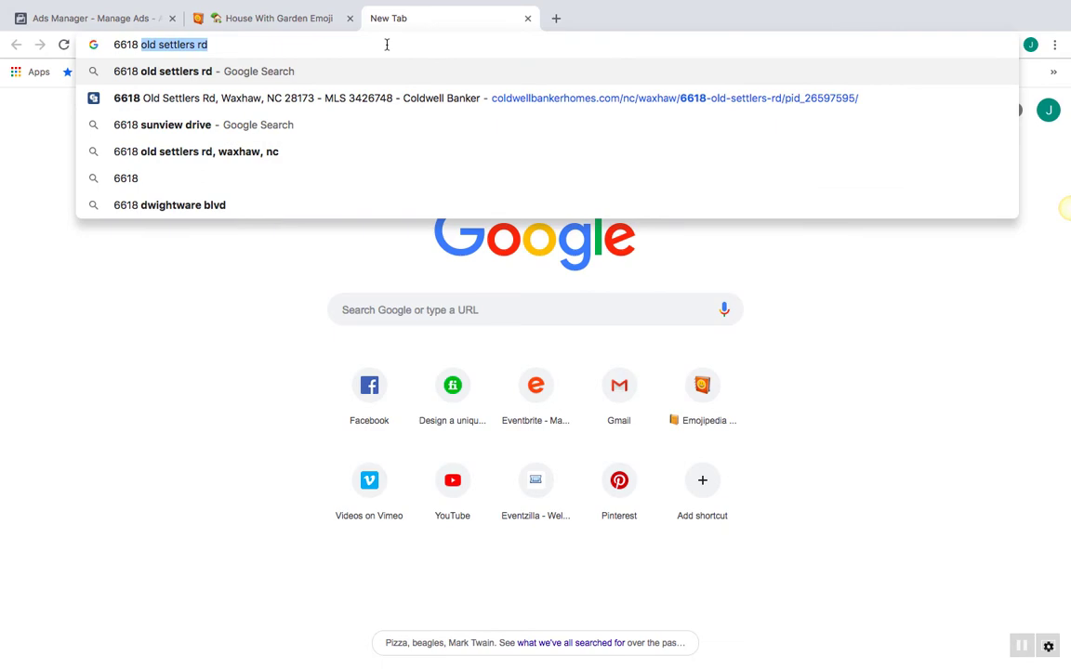
left_click(406, 98)
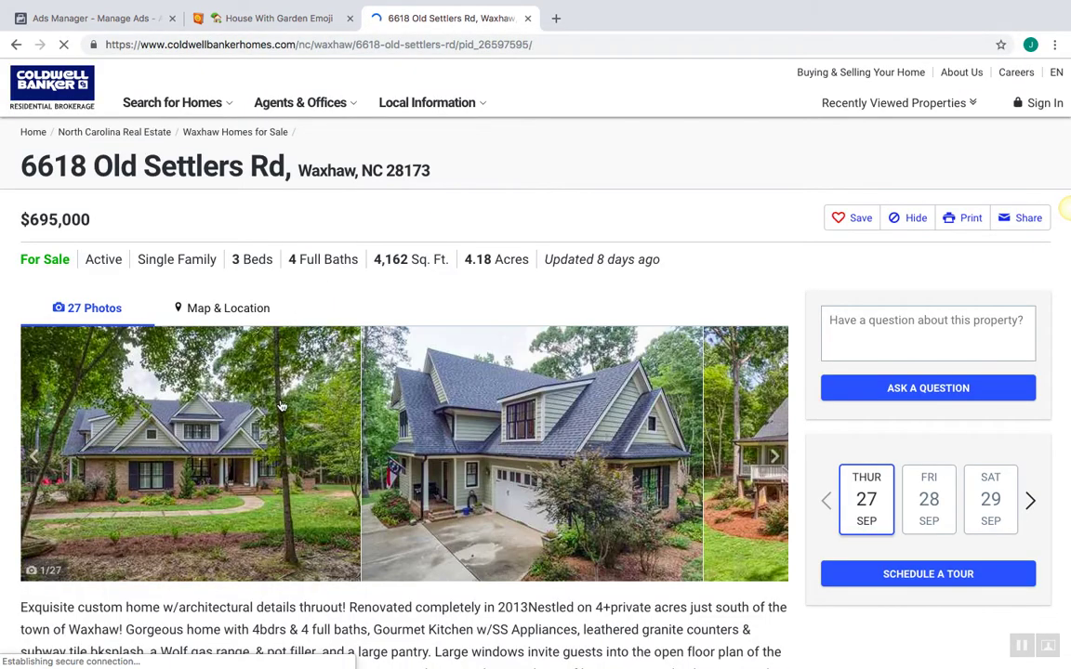
left_click(282, 406)
key("Right")
key("Right")
key("Right")
key("Right")
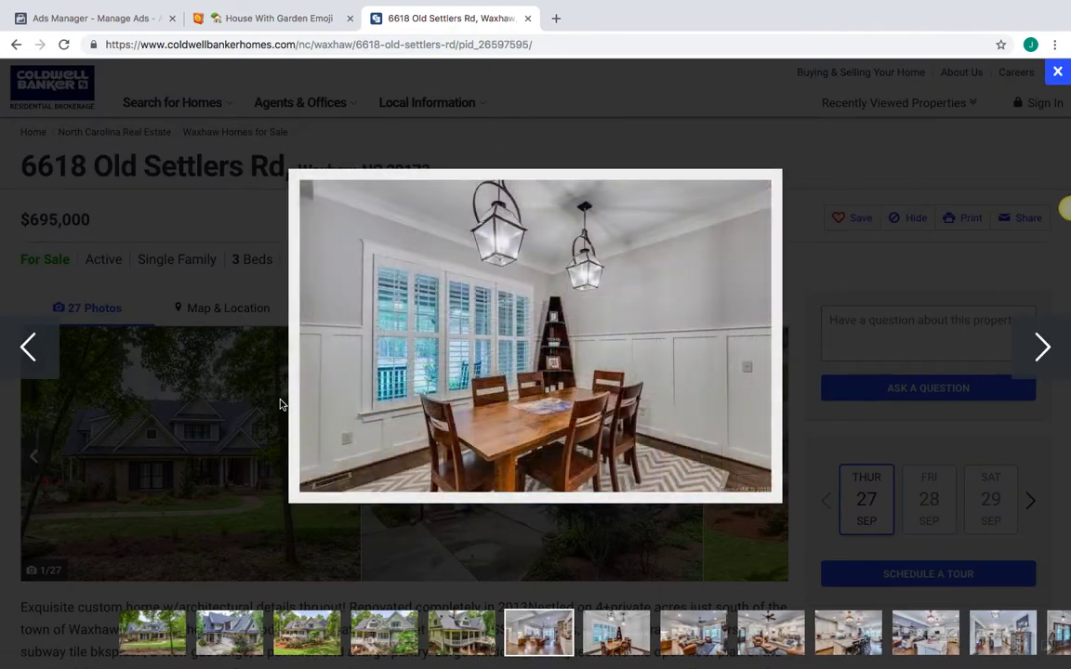
key("Left")
key("Right")
key("Left")
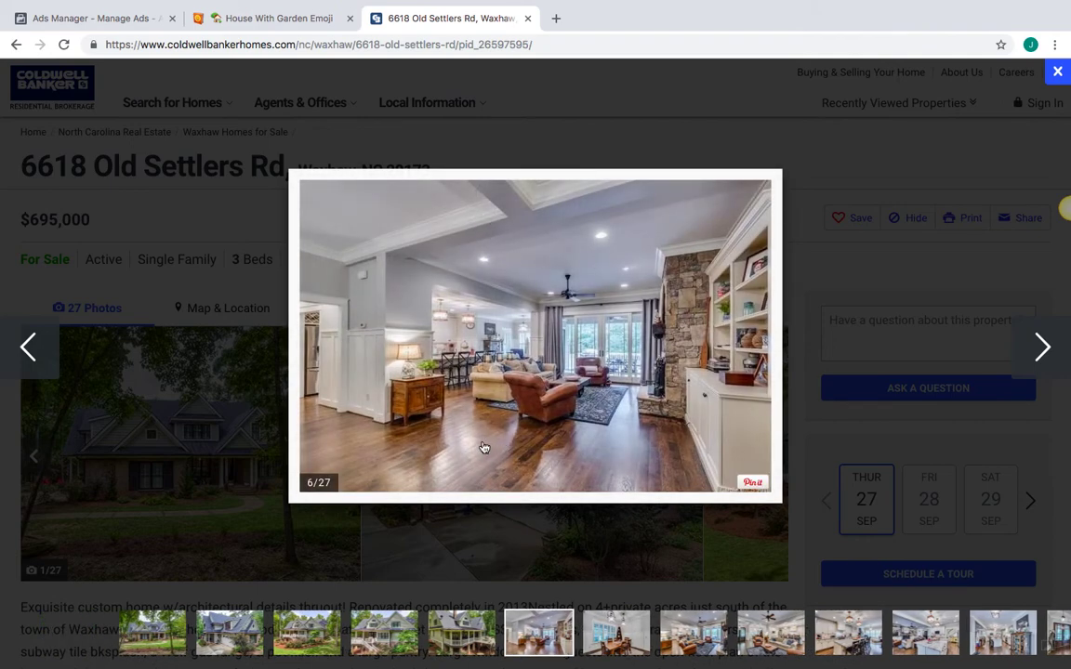
key("Right")
key("Right")
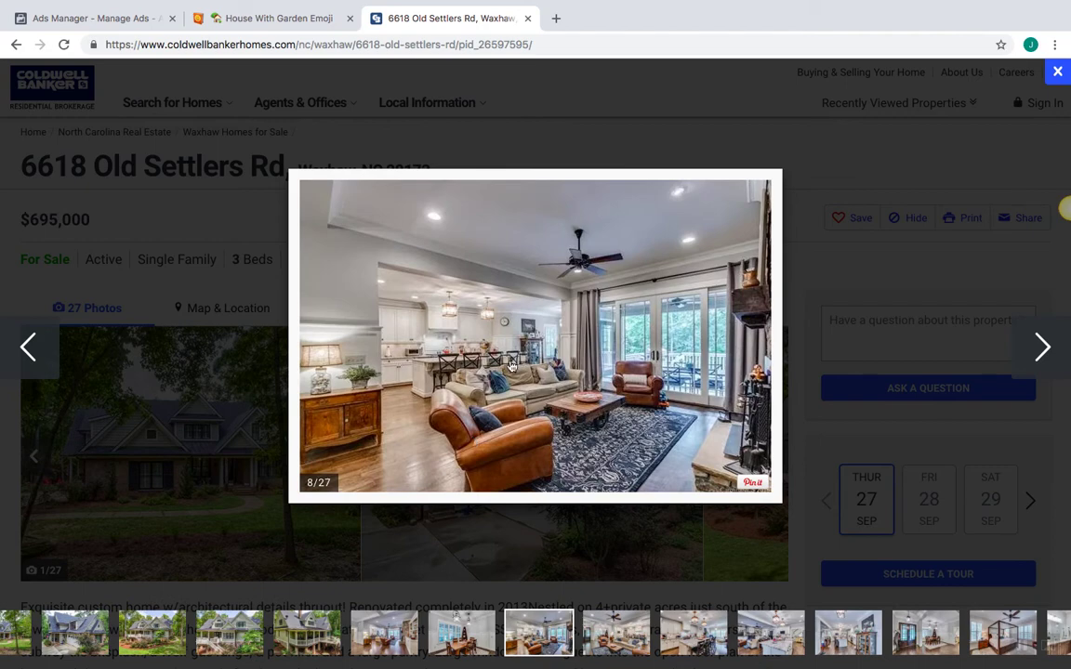
key("Right")
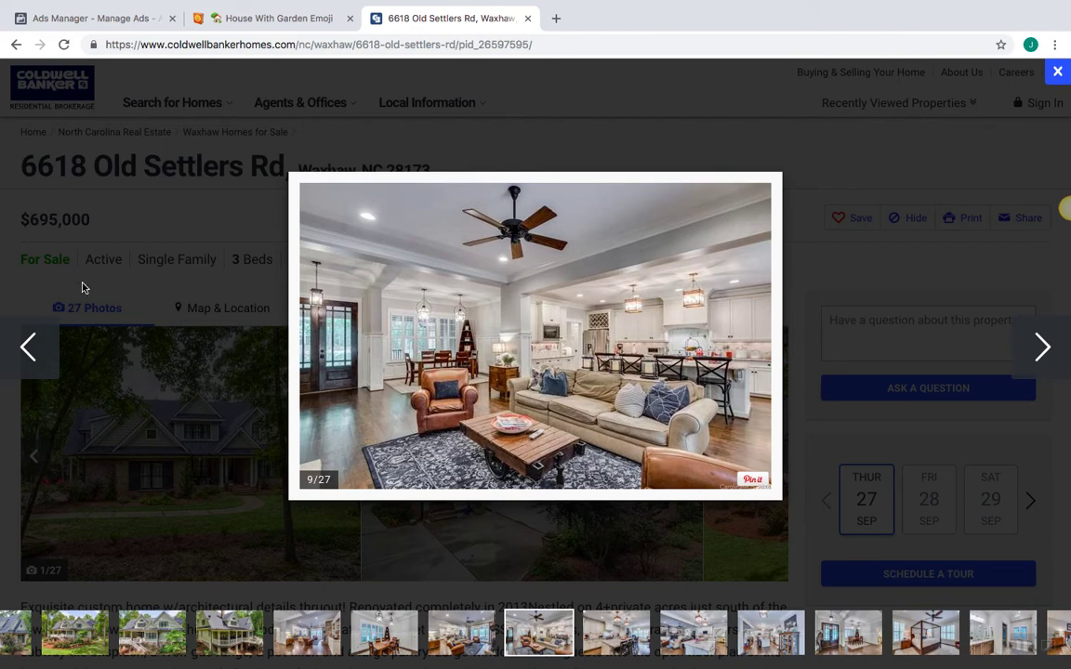
left_click(275, 19)
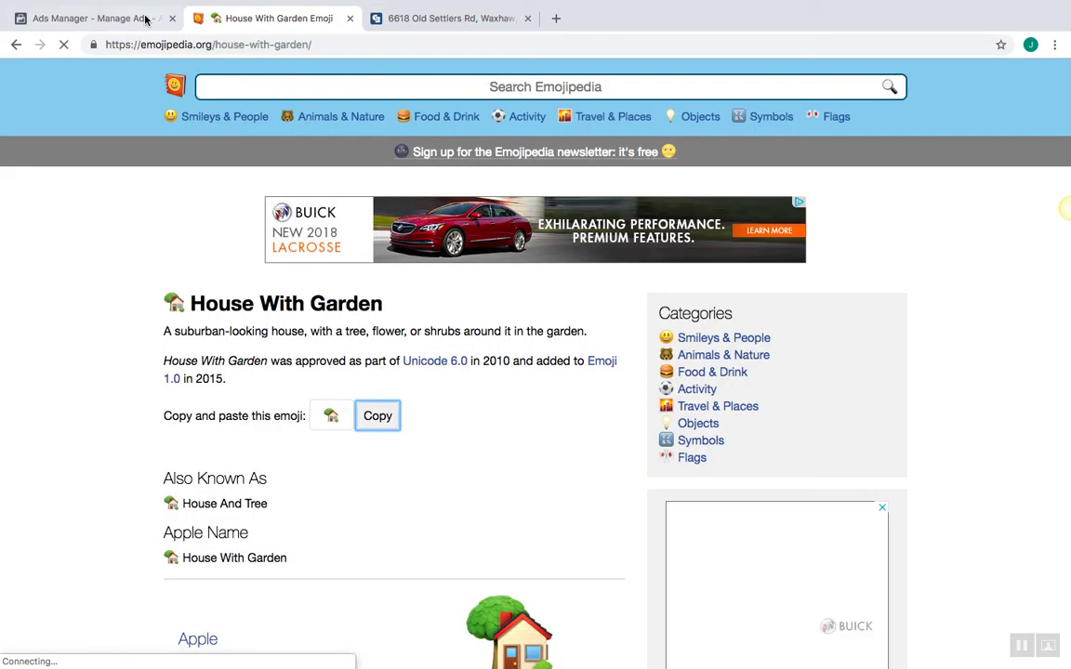
Finish the ad text's second line: '4 Bedroom custom home on 4 acres. Stone fireplace, beautiful molds and hardwood floors.'
left_click(144, 19)
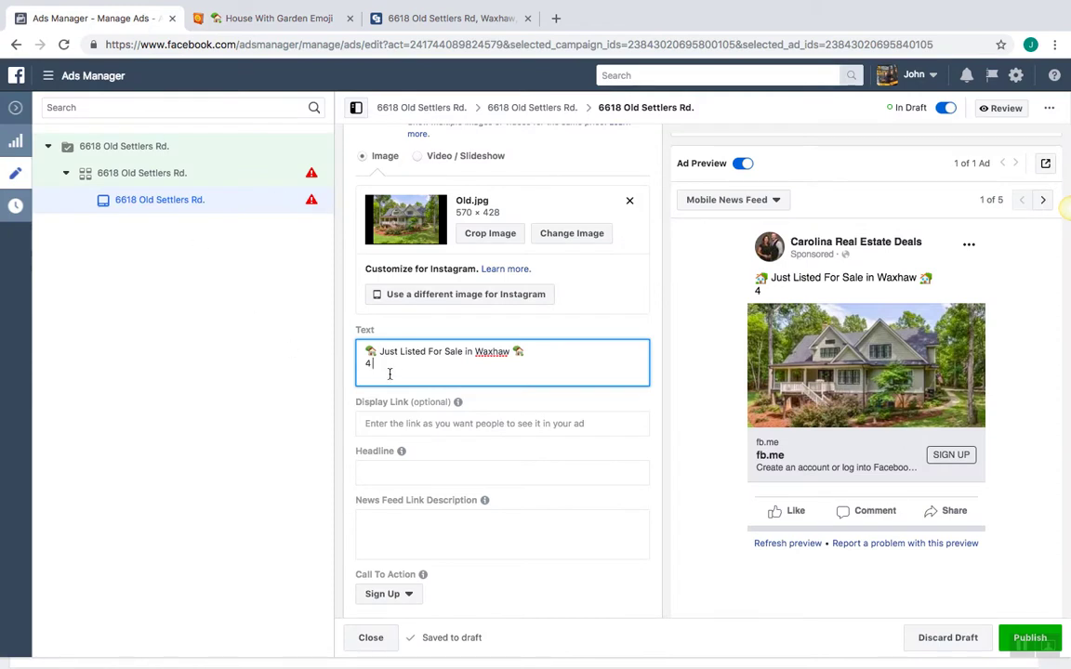
type("Bedroom custom hom")
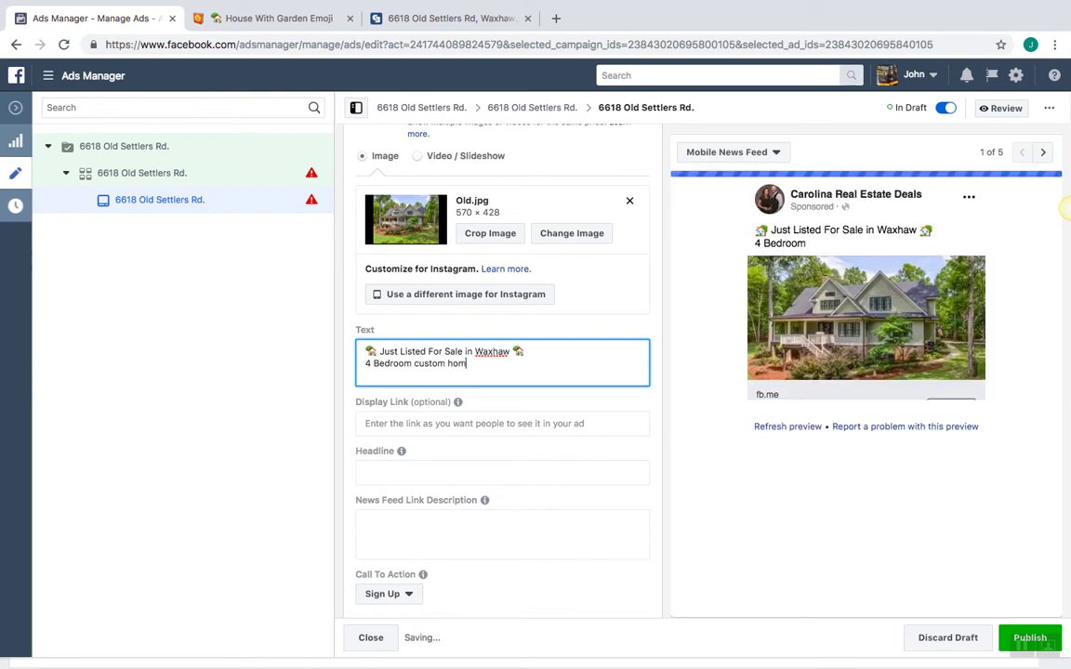
type("e on 4")
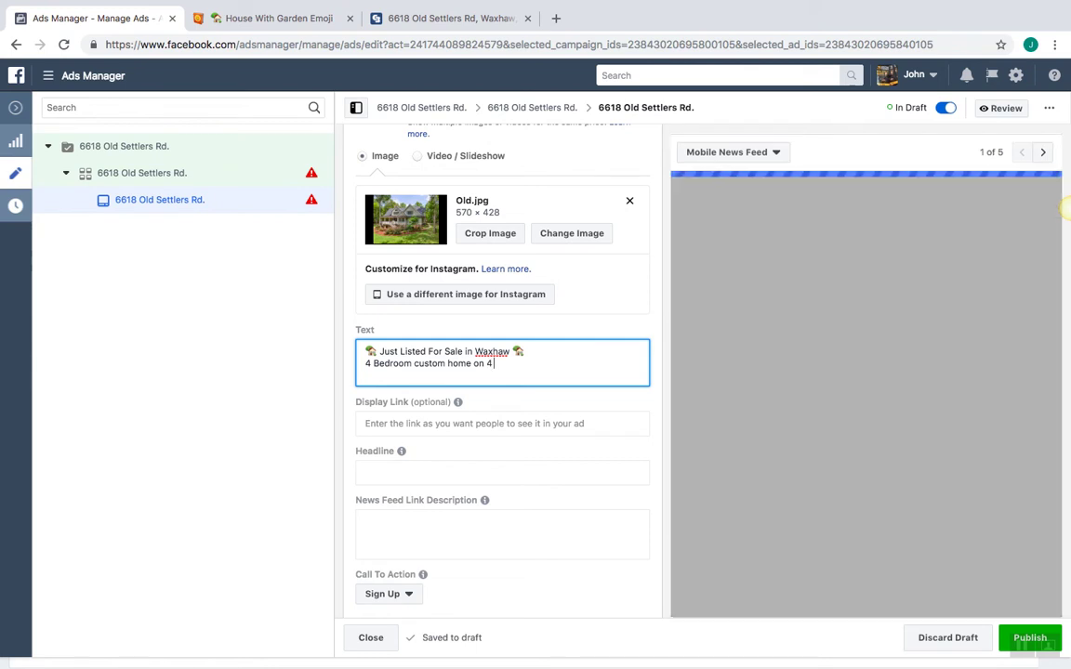
type(" acres. ")
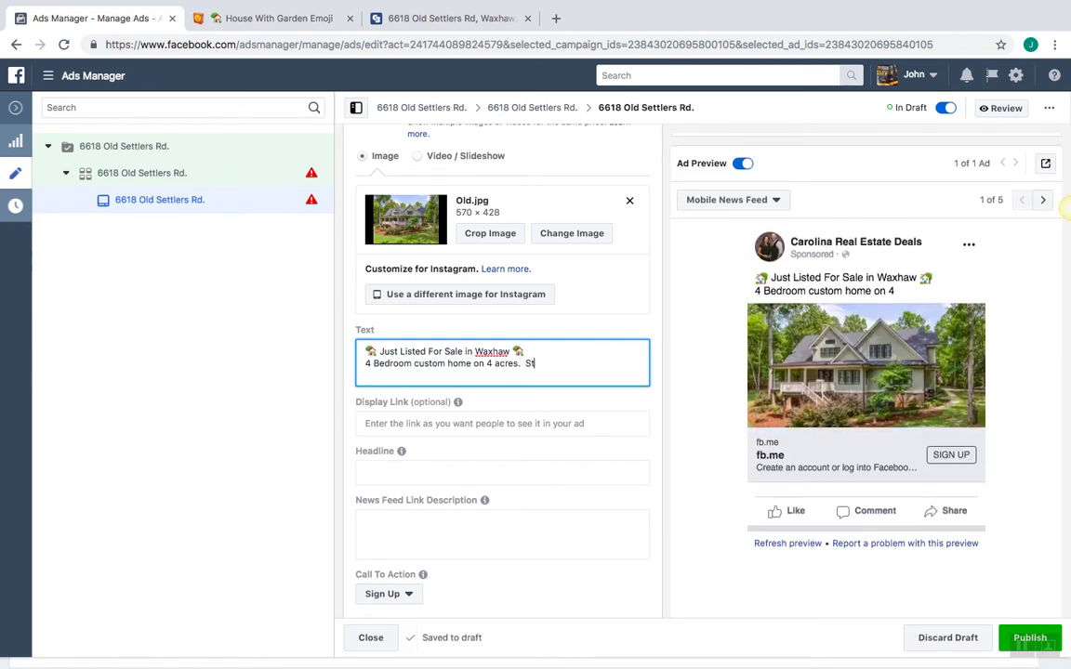
type(" Stone fi")
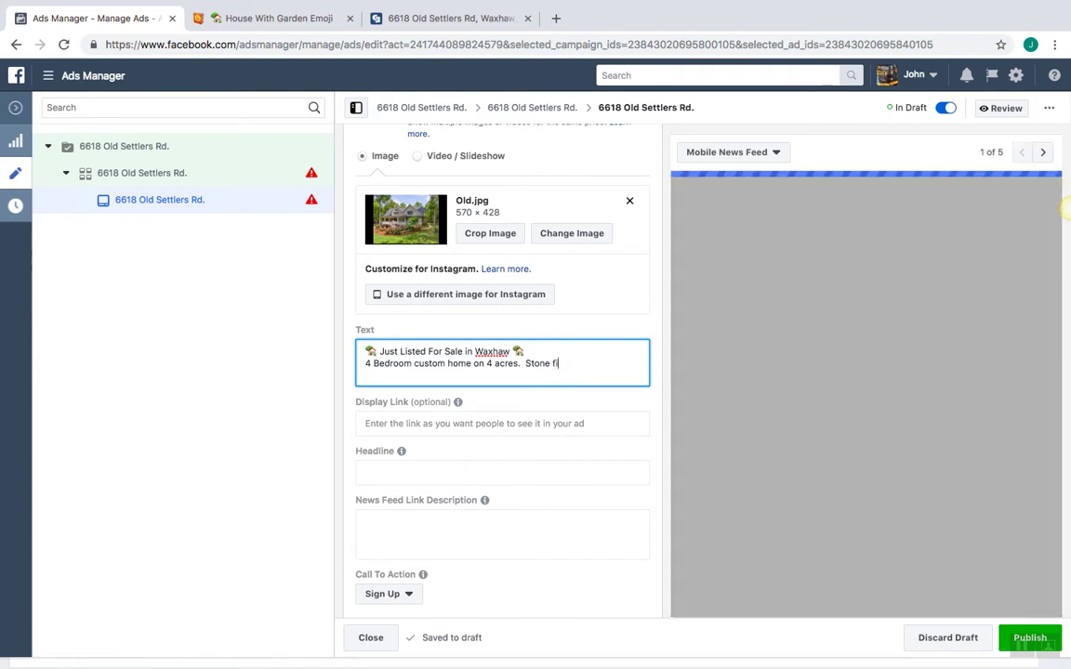
type("repla")
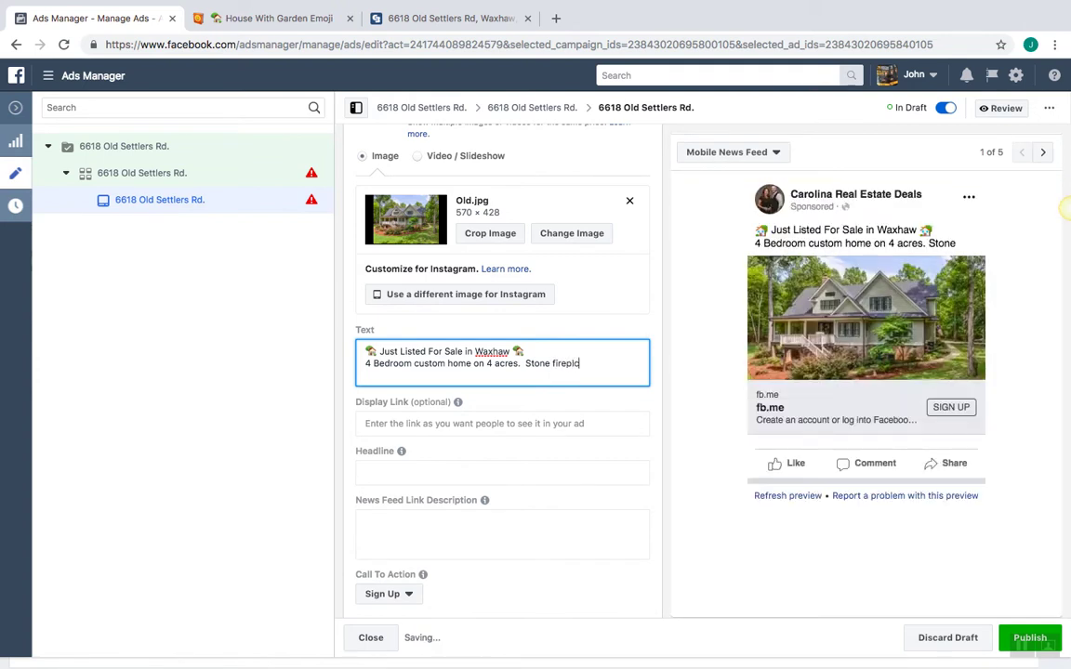
type("ce")
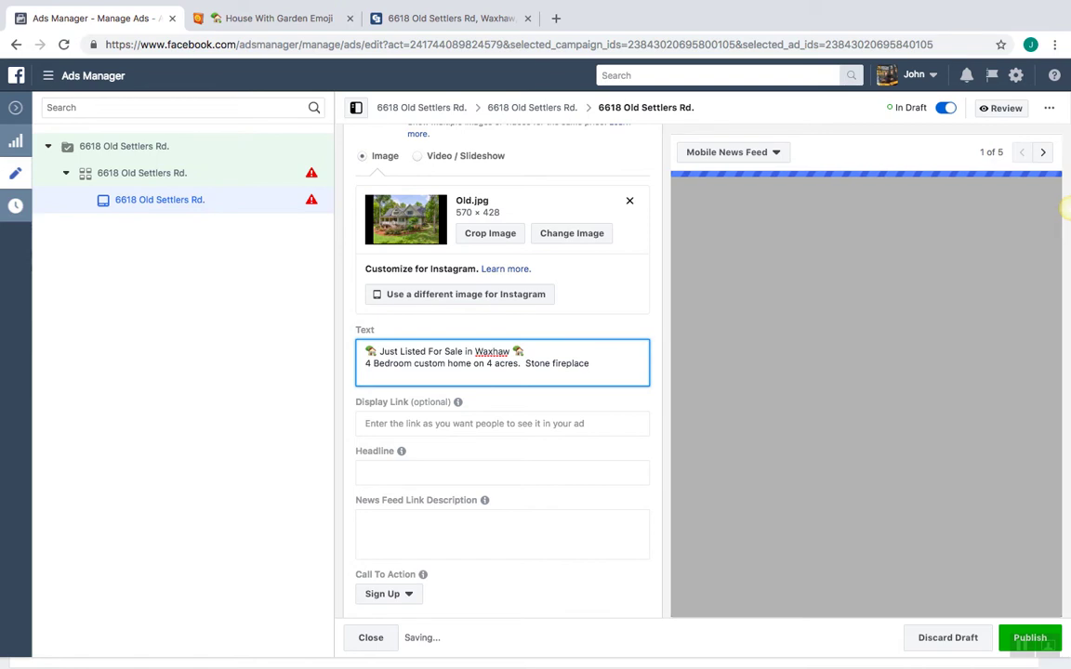
type(", beaut")
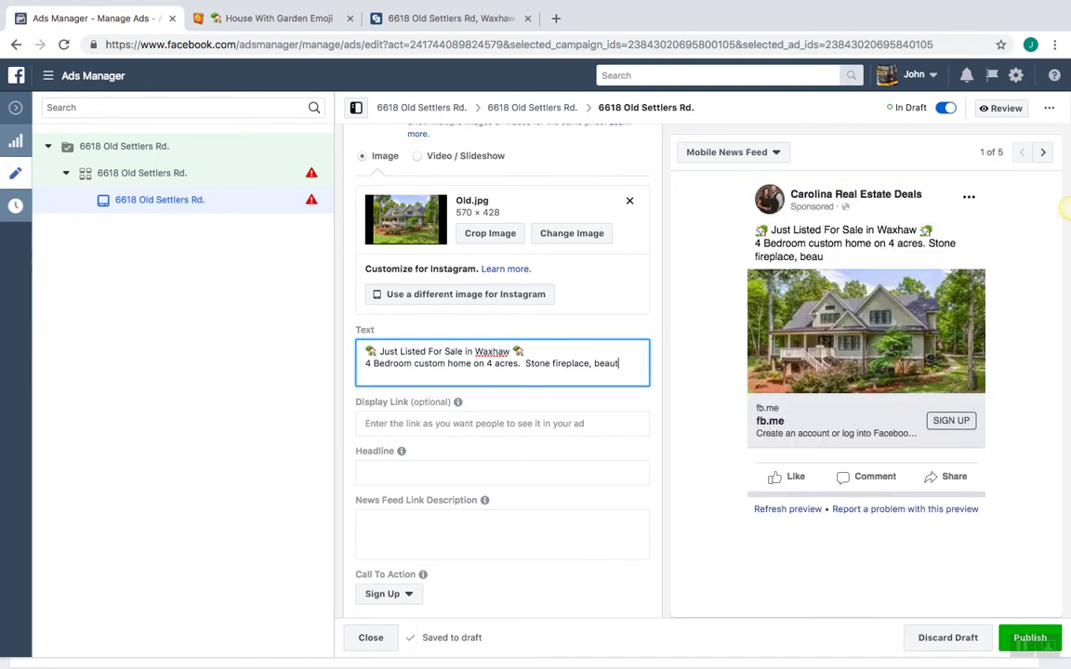
type("iful molds,")
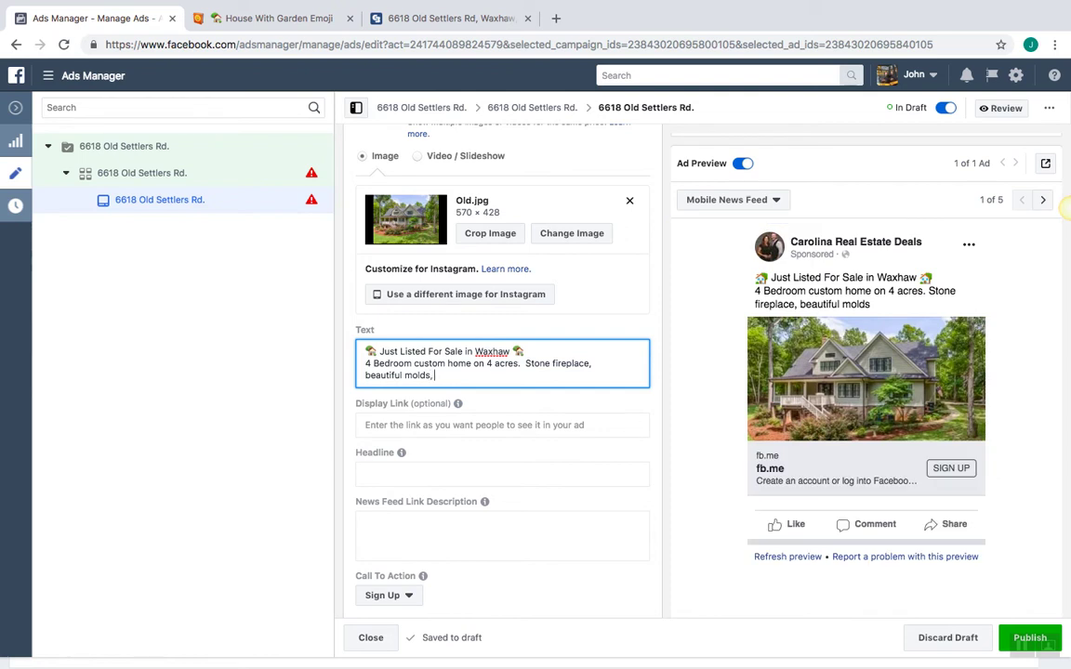
type("ood floors")
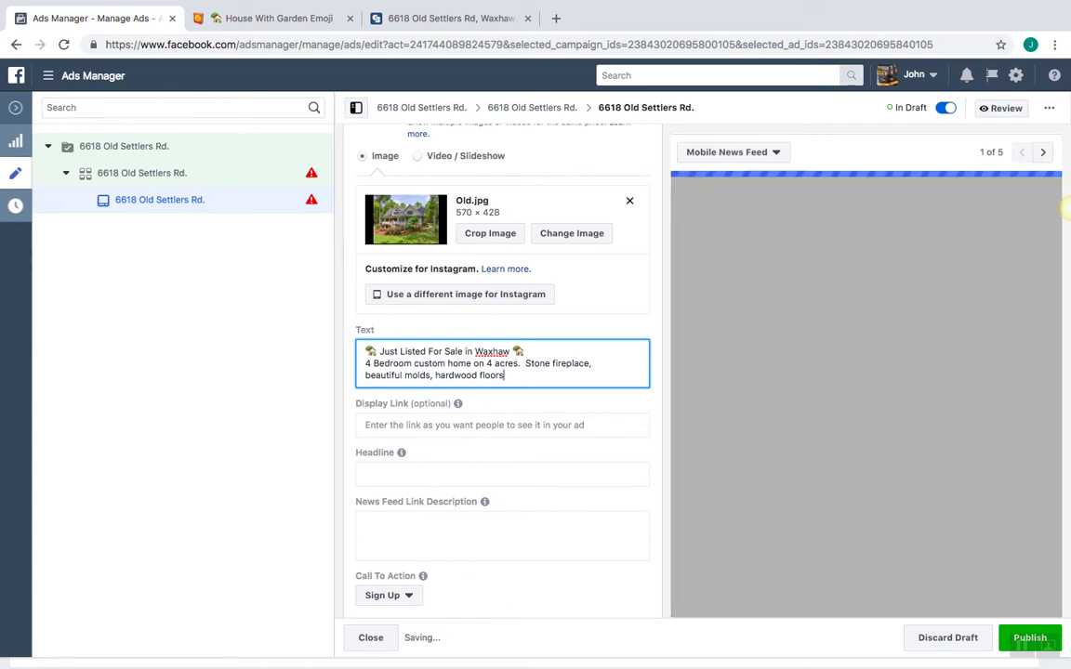
left_click(435, 376)
key("BackSpace")
key("BackSpace")
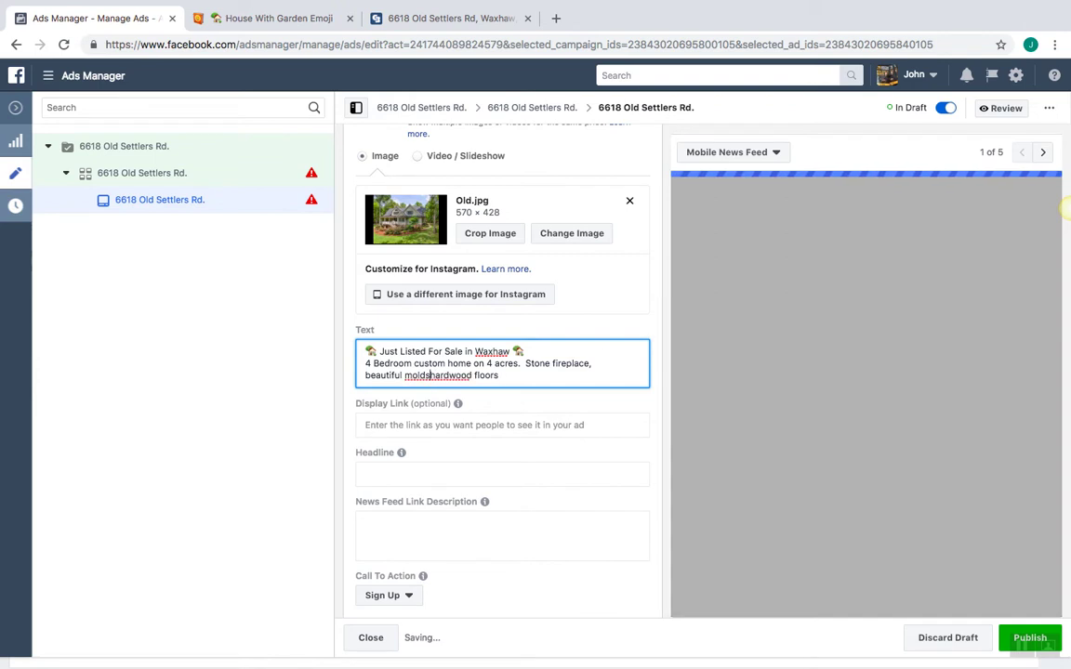
type("and ")
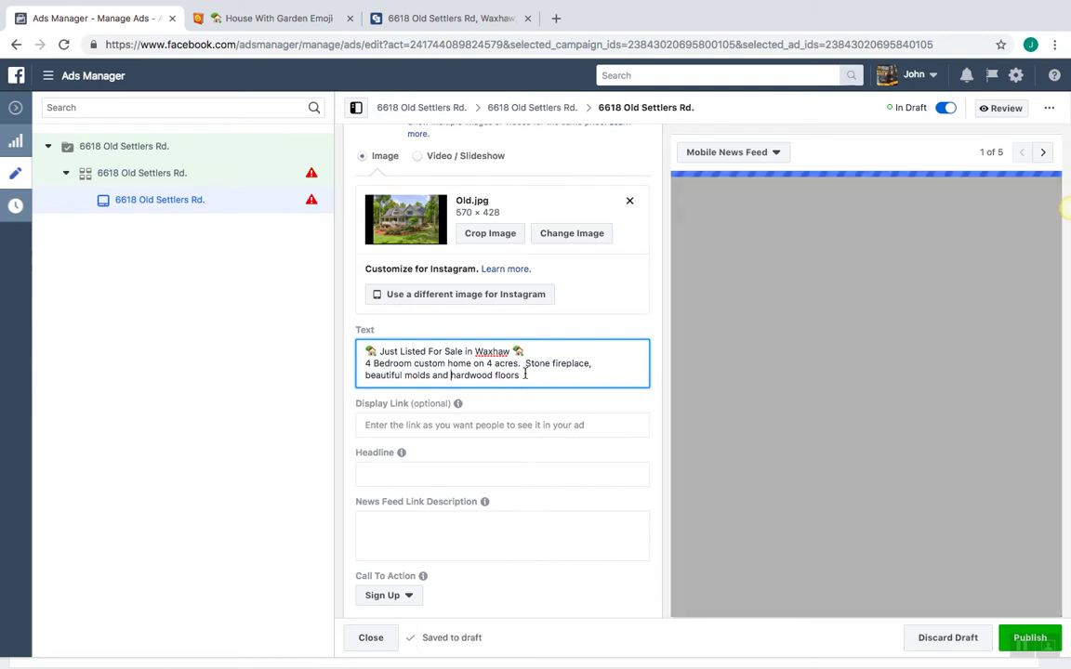
type(".")
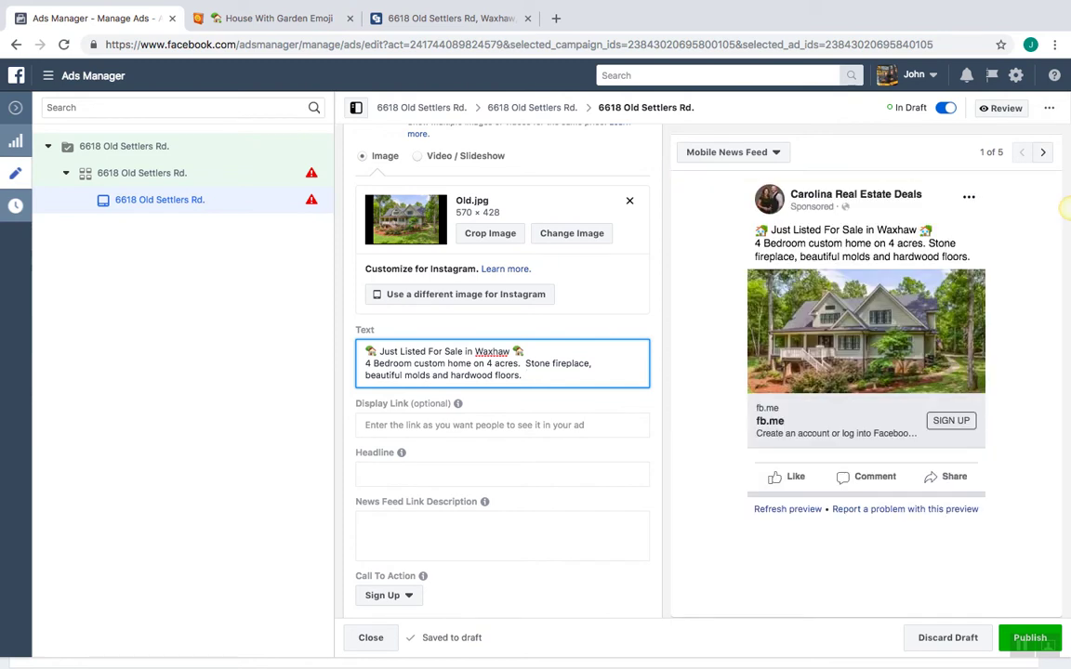
key("Return")
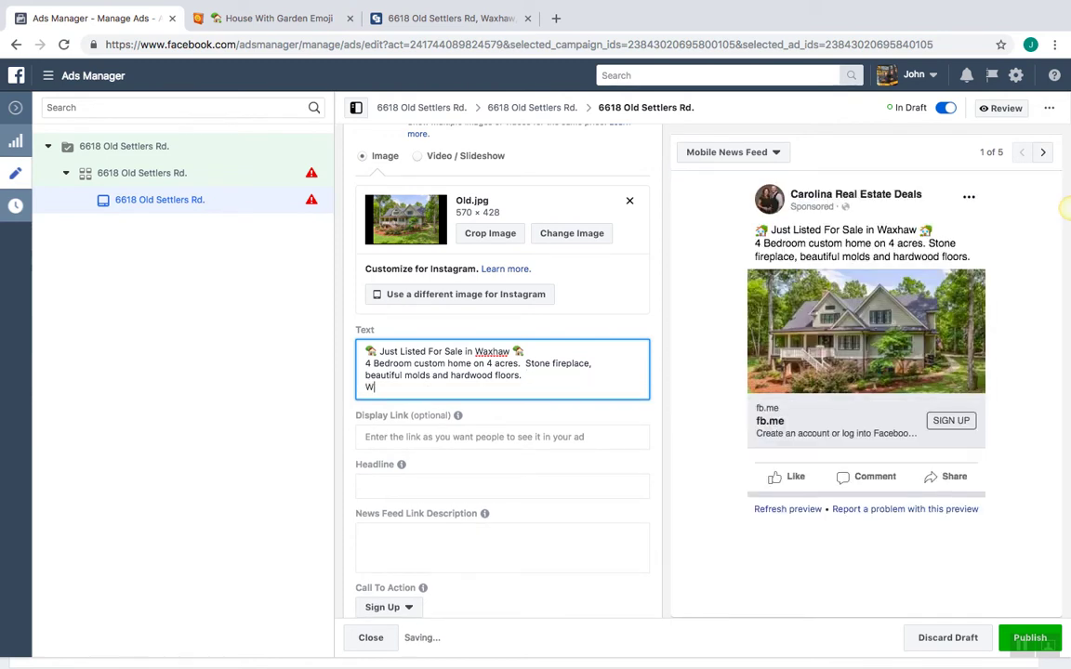
Add the closing line 'Wait until you see this kitchen!' and a blank line after the Waxhaw opening line
key("Return")
type("Wa")
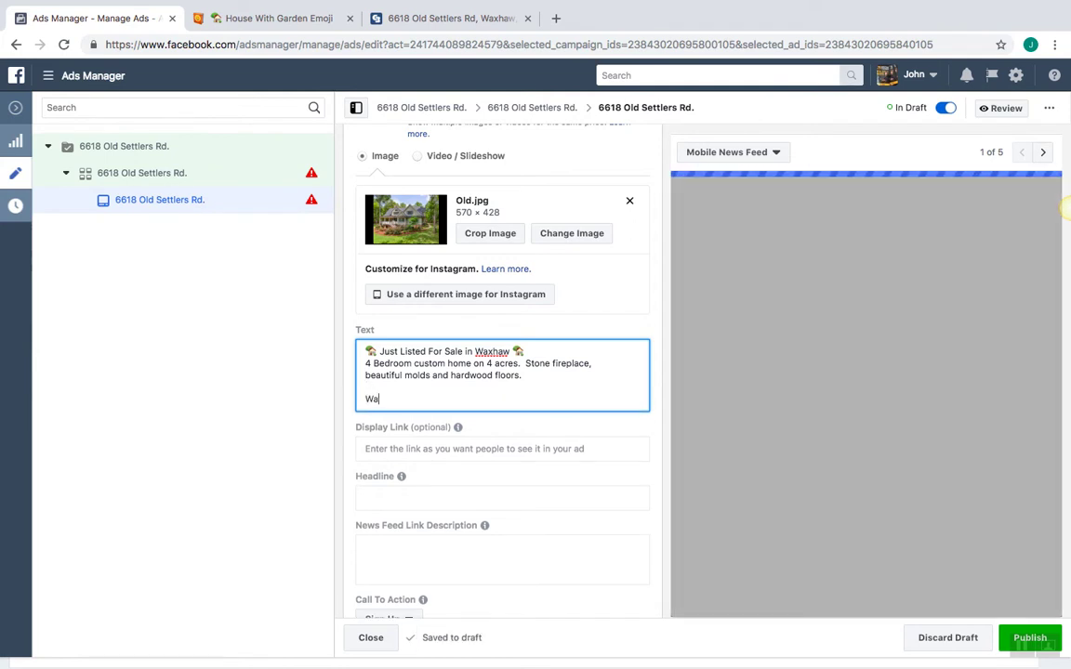
type("it U")
key("BackSpace")
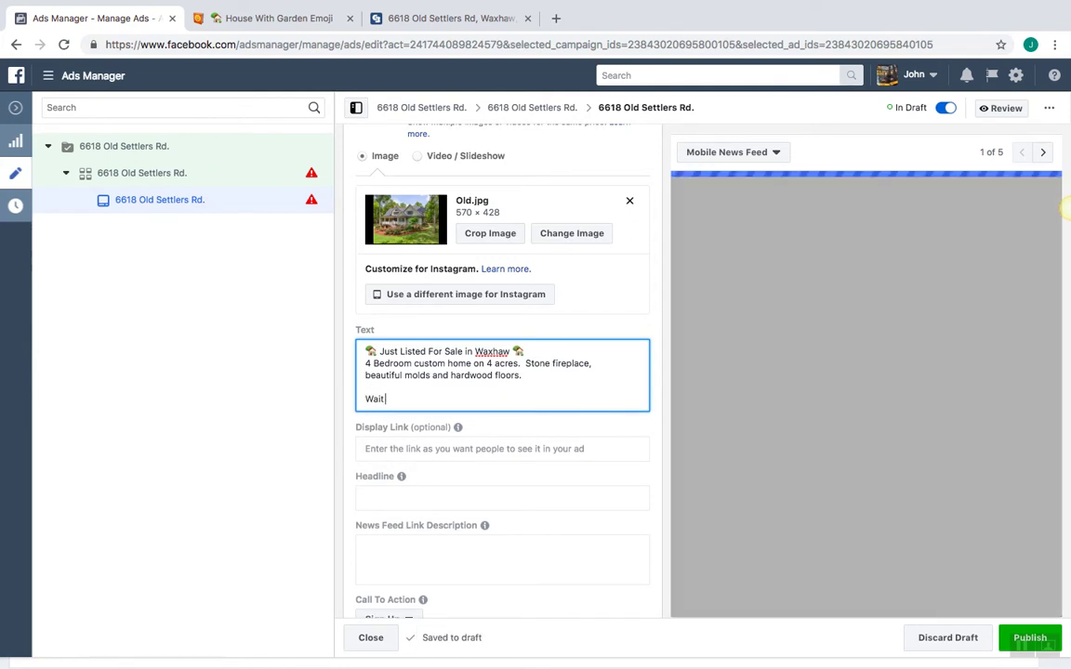
type("until you")
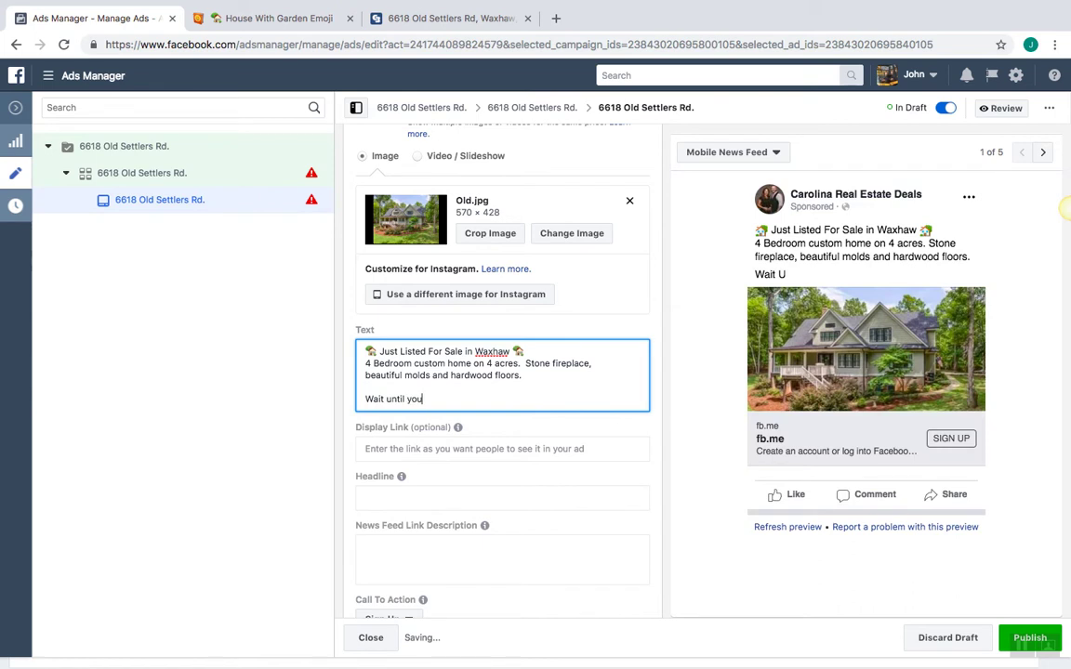
type(" see this kitchen!")
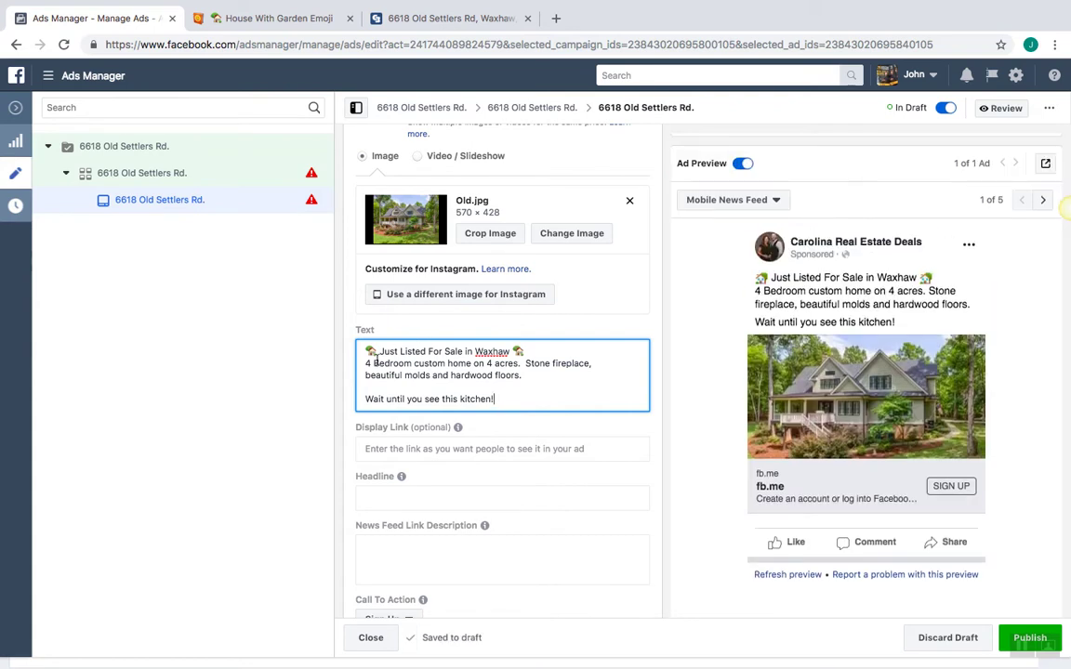
key("Return")
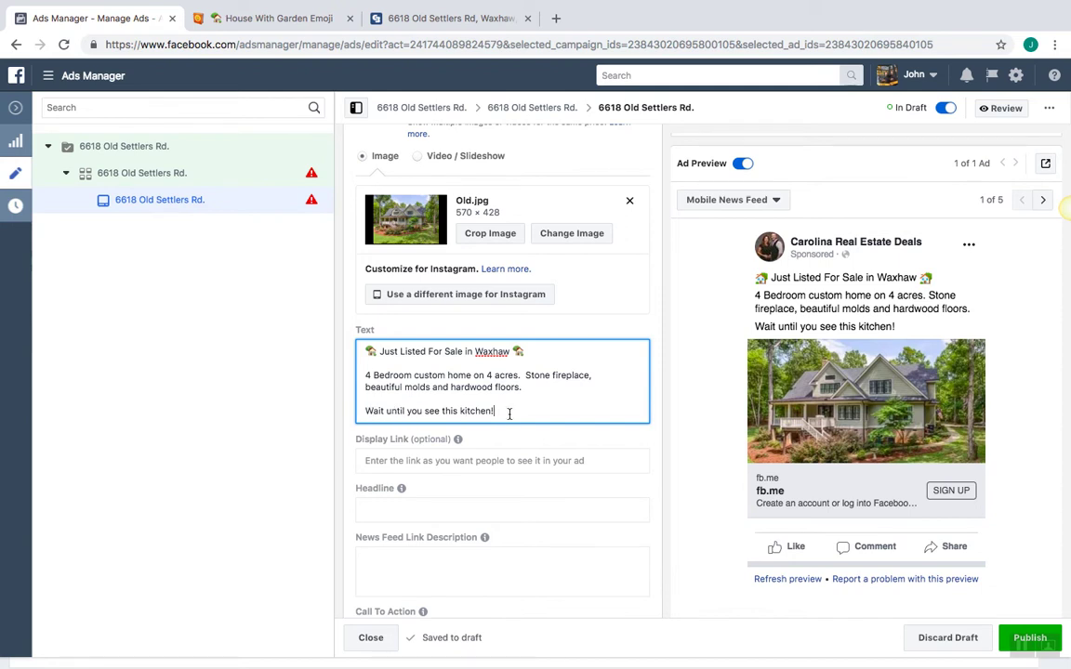
left_click(555, 436)
scroll(555, 436, "down", 2)
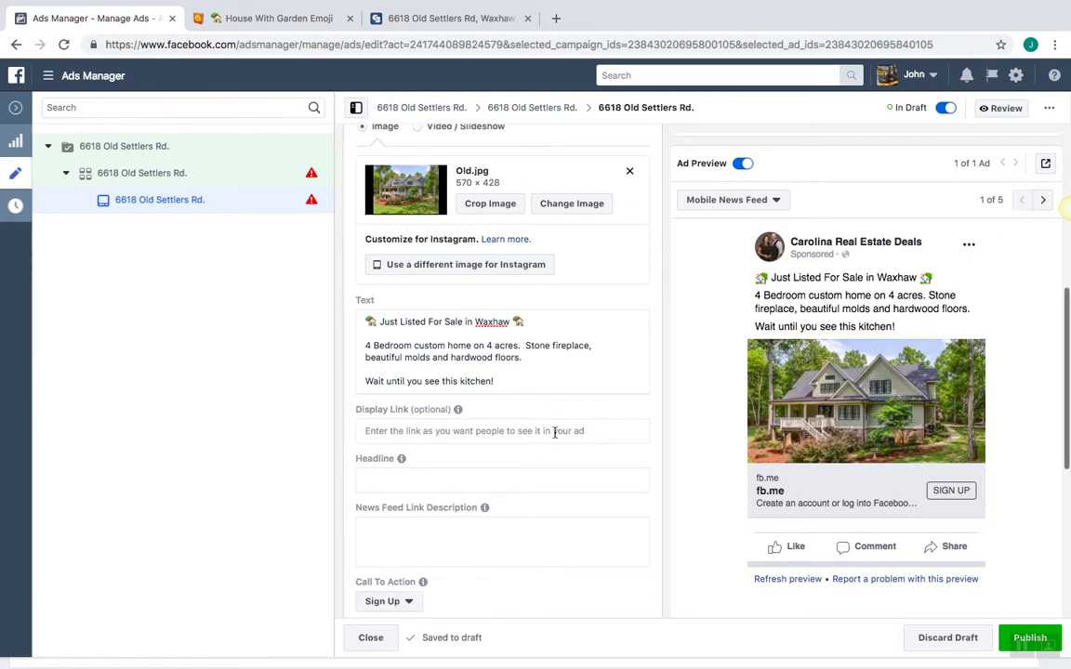
Draft the headline 'View 33' and check the listing's photo count on the Coldwell Banker tab
left_click(540, 448)
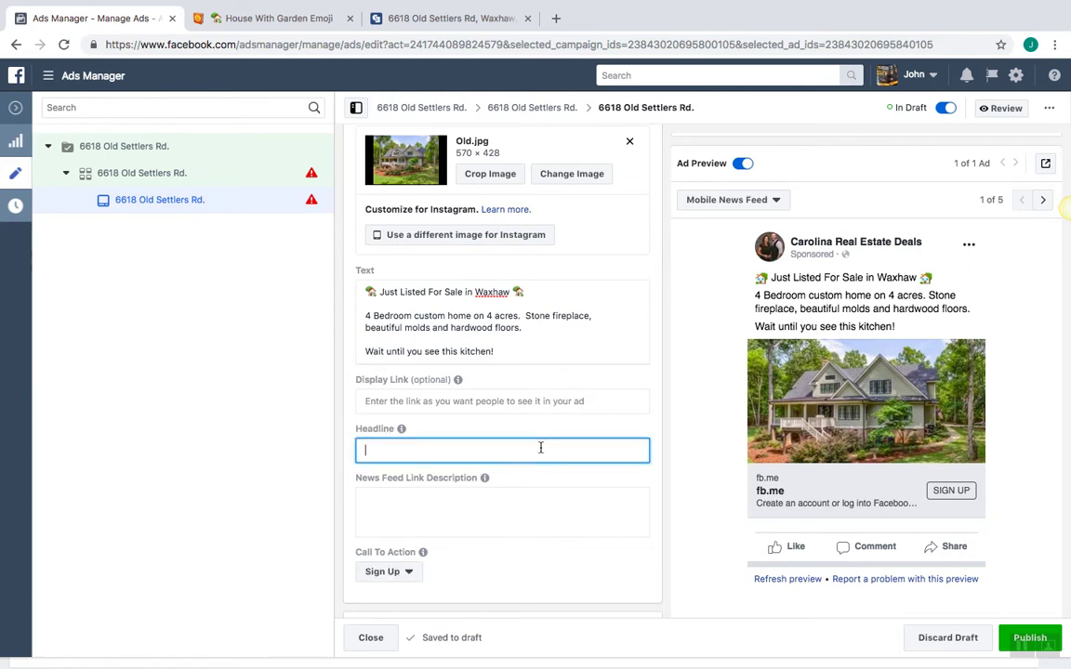
type("Ve")
type("ew")
type(" 33")
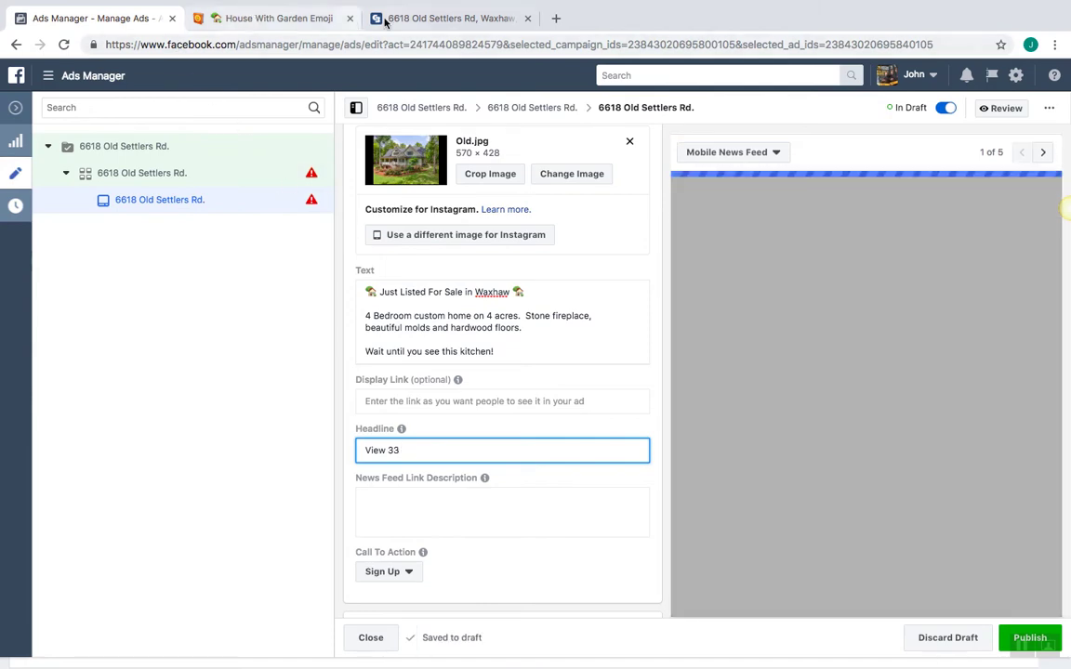
left_click(451, 19)
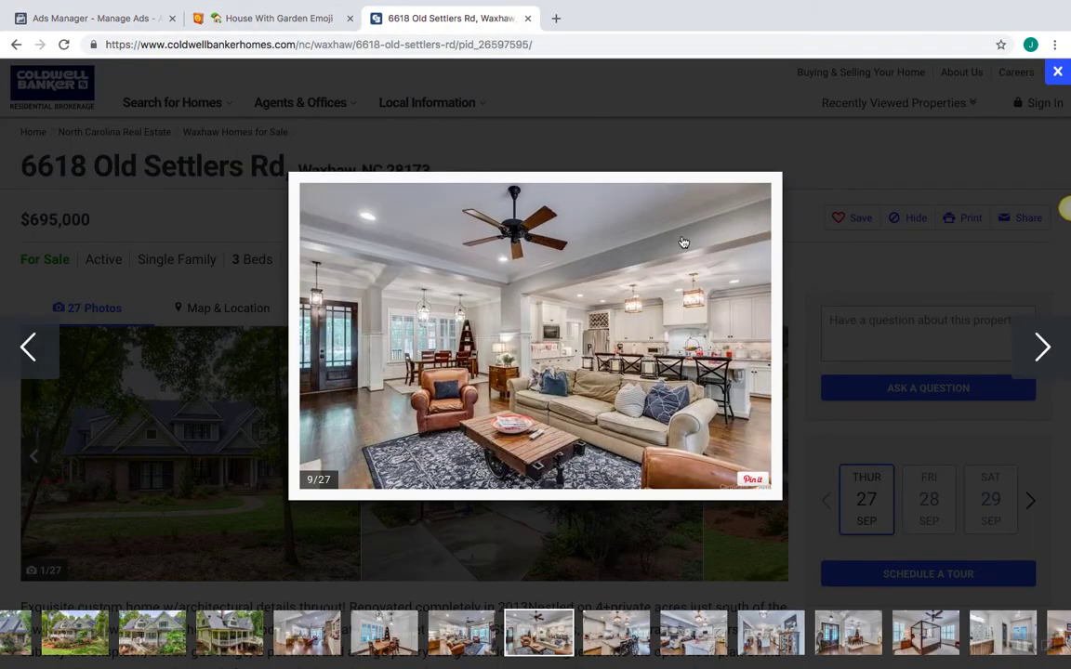
left_click(1057, 71)
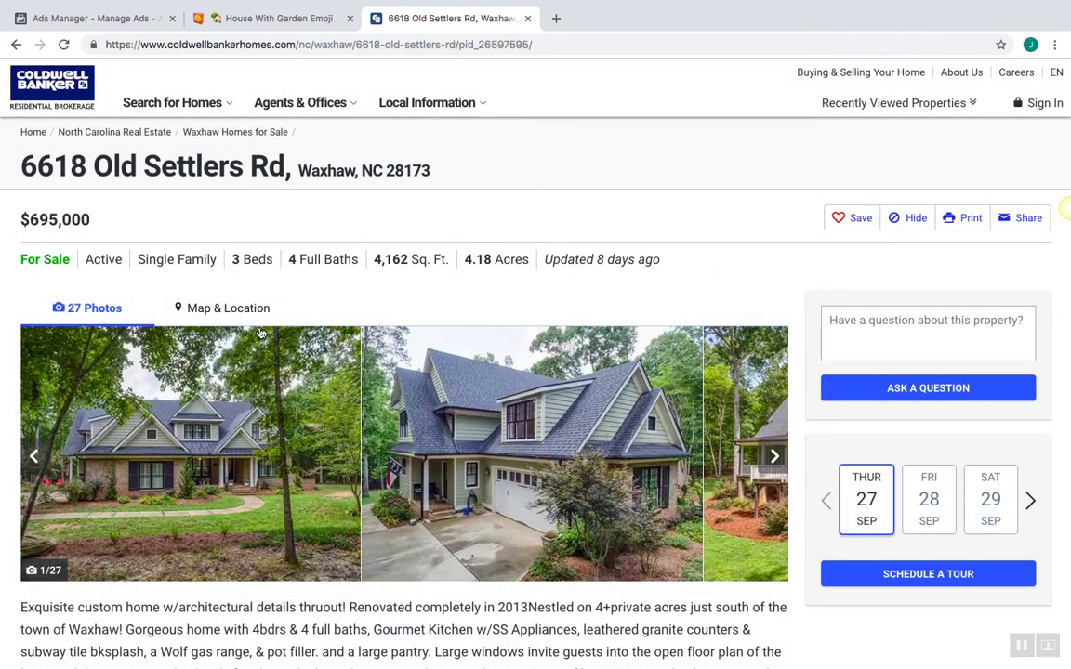
left_click(101, 19)
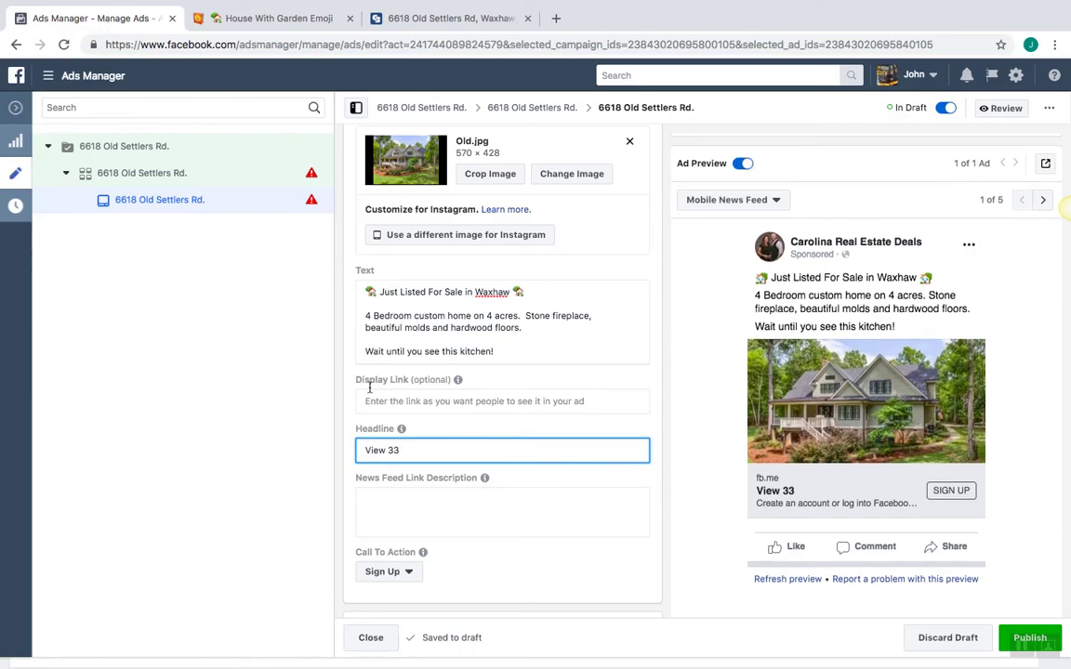
Correct the headline to 'View 27 Photo's. See Inside & Get The Price.'
key("BackSpace")
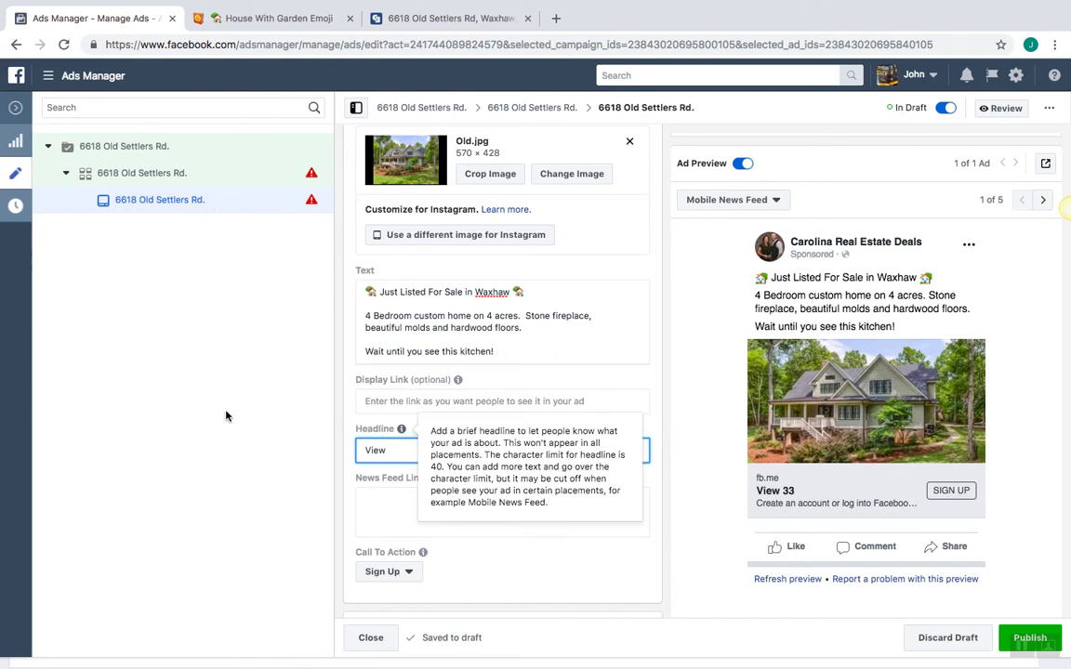
type("27")
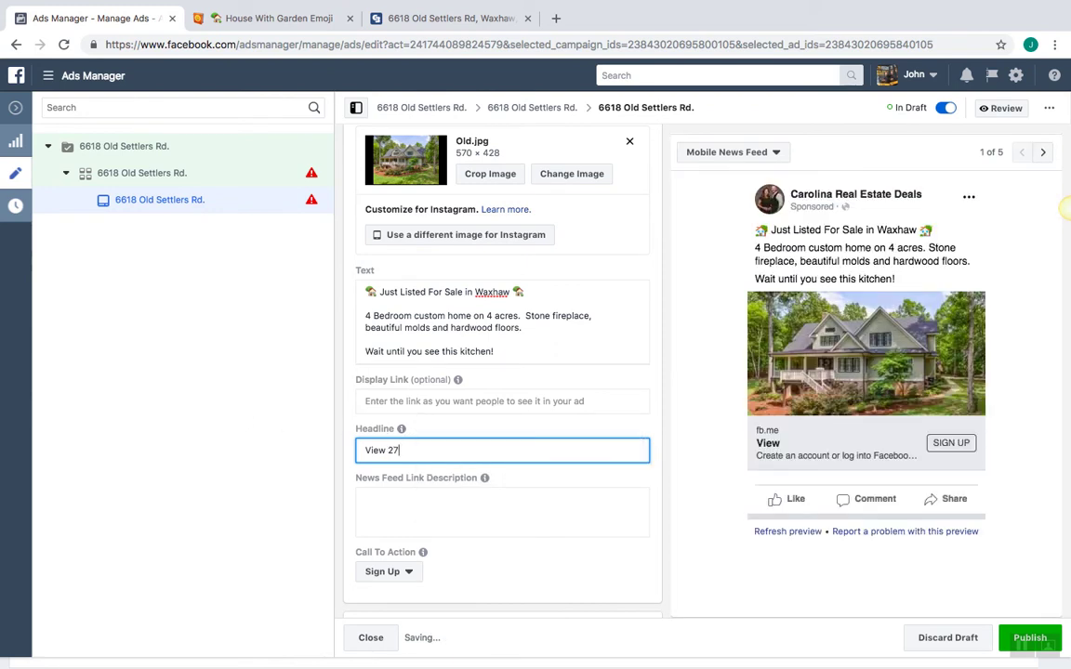
type(" Photo's. See In")
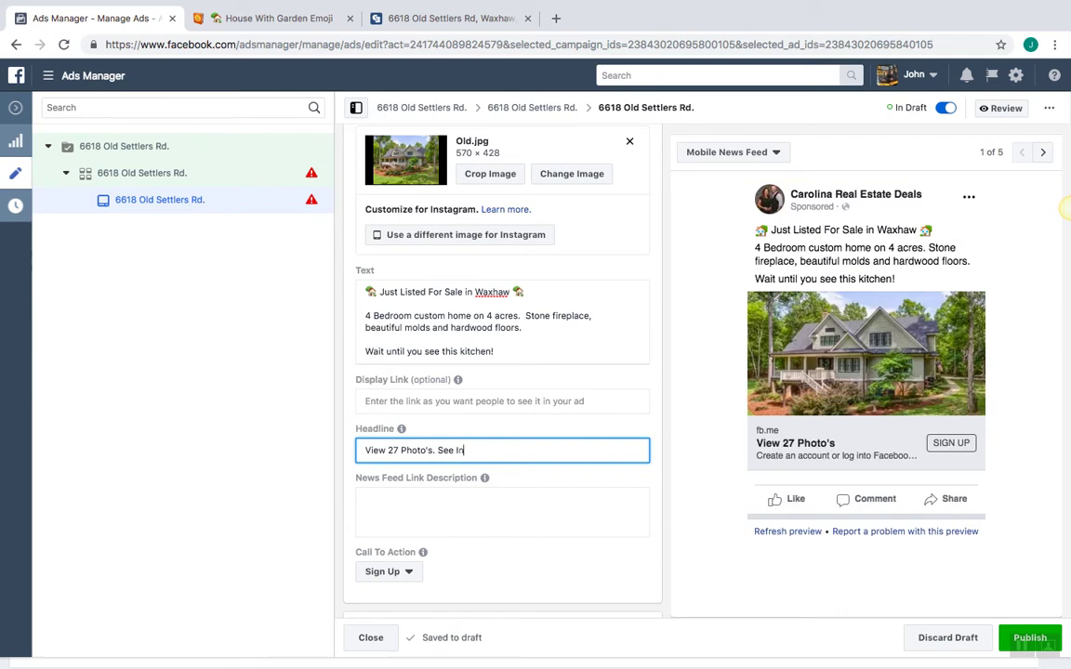
type("&")
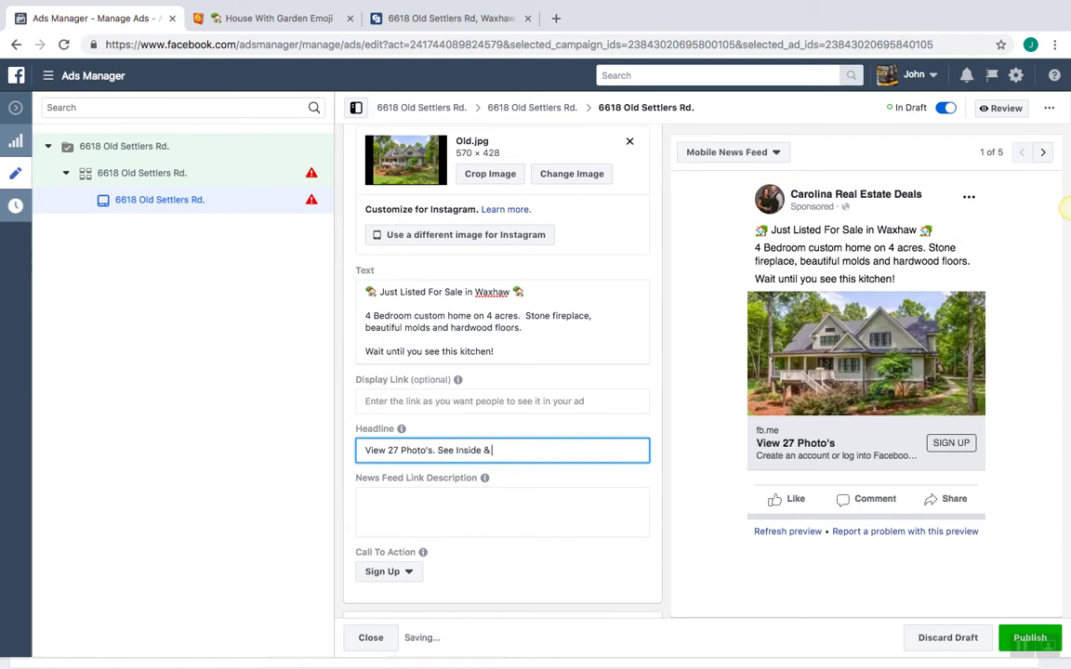
type(" Get The Price.")
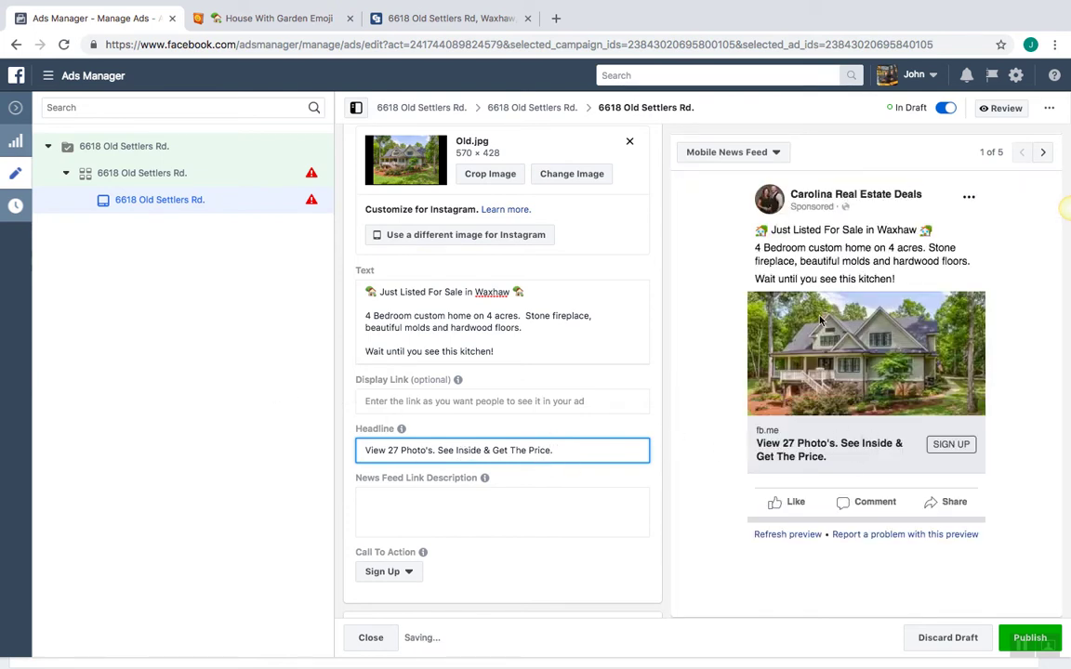
left_click(654, 422)
scroll(654, 423, "down", 1)
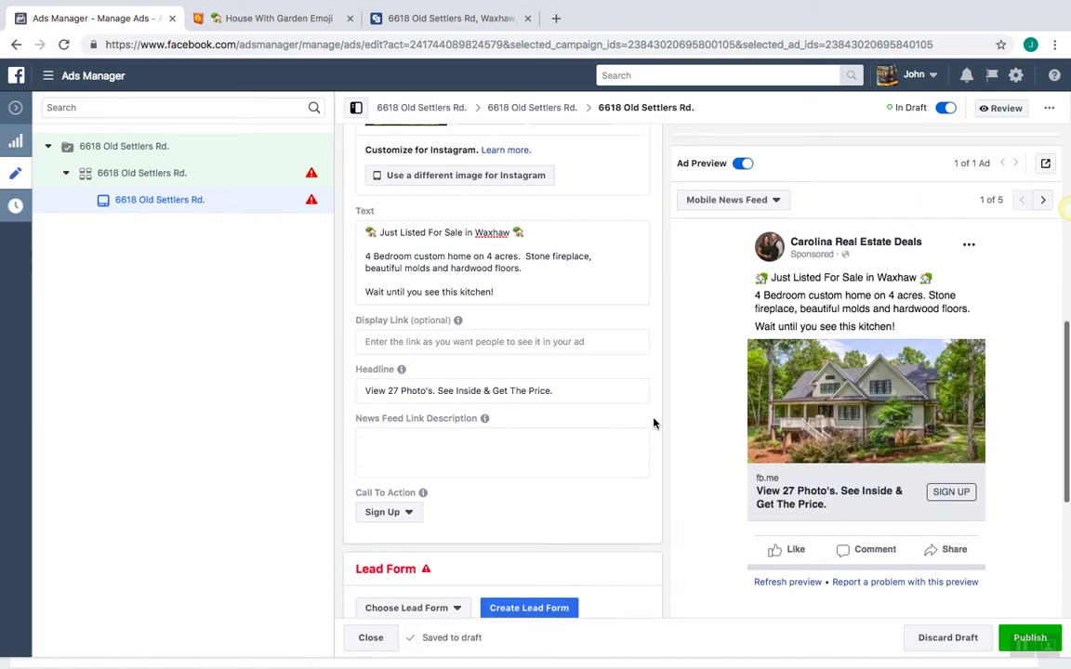
left_click(596, 442)
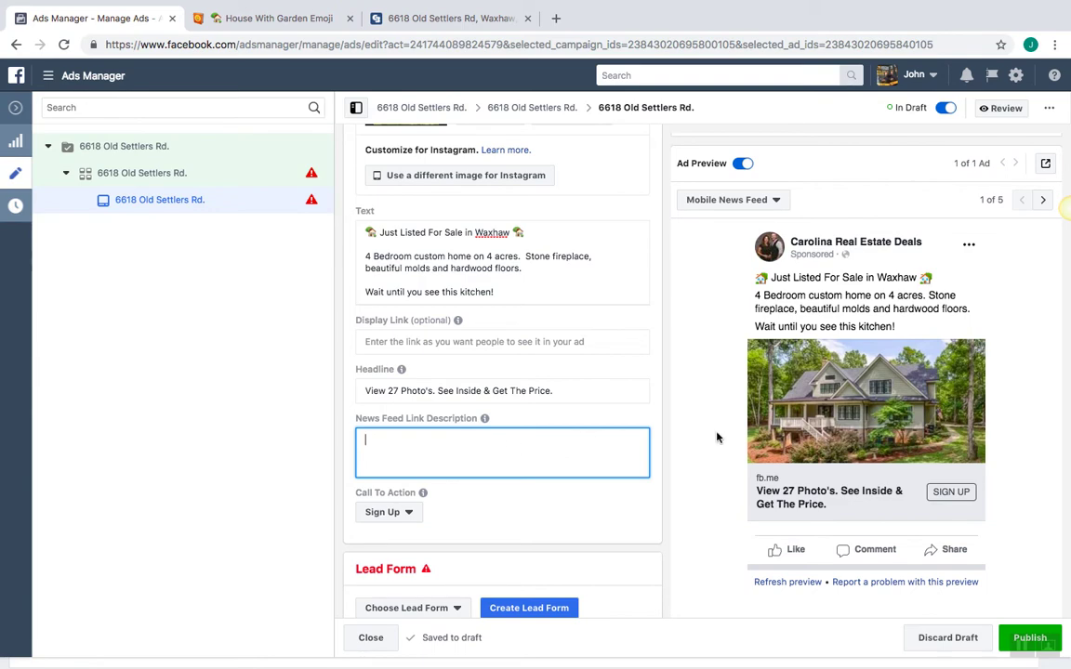
Switch the ad preview placement from Mobile News Feed to Desktop News Feed
left_click(771, 203)
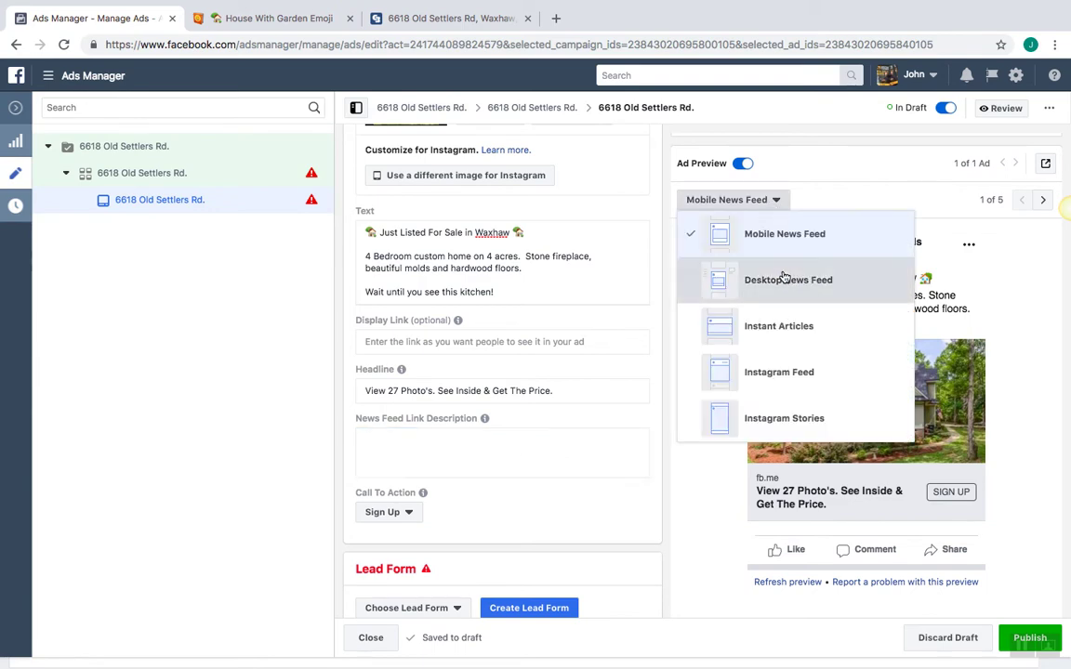
left_click(782, 280)
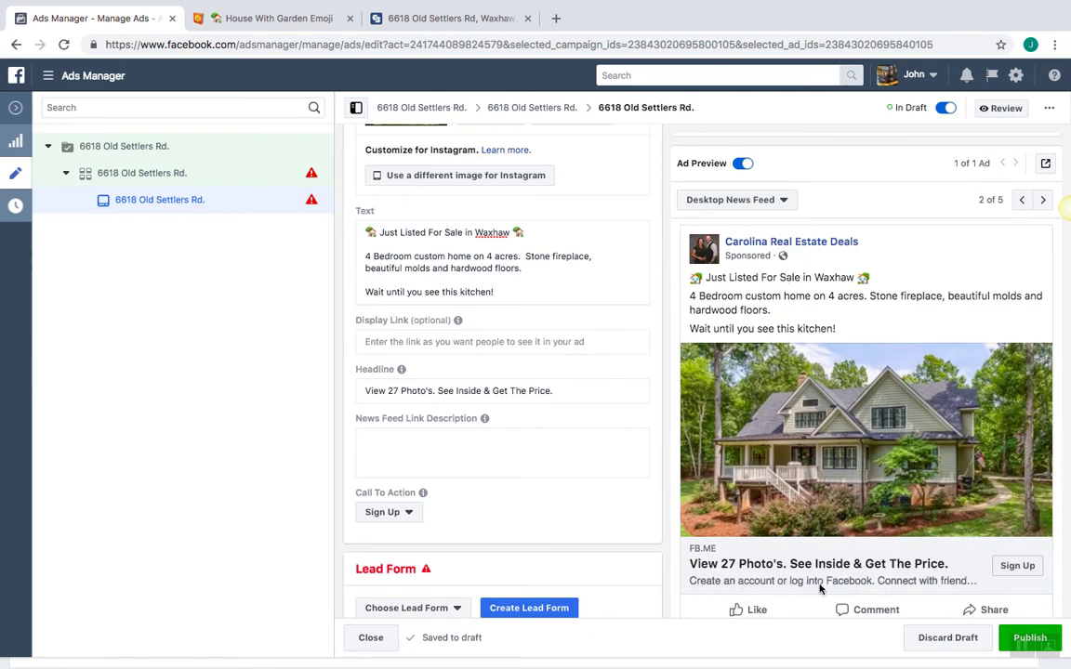
left_click(454, 441)
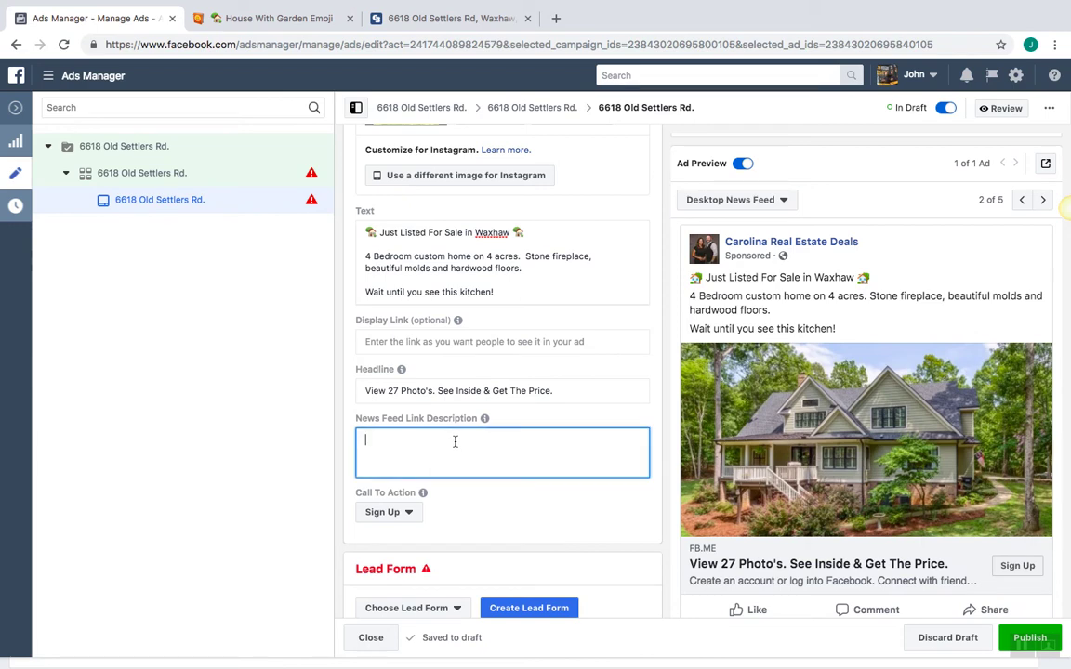
Enter the link description 'Wooded-Private Lot. Highly Sought-After Schools.'
type("Wooded")
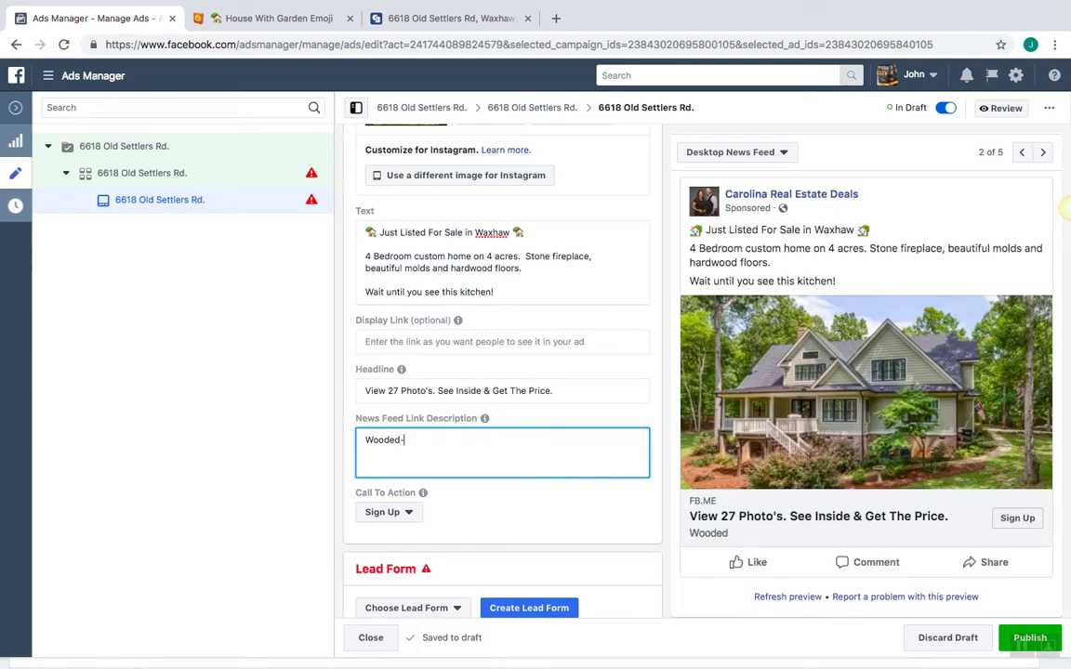
type("-Private")
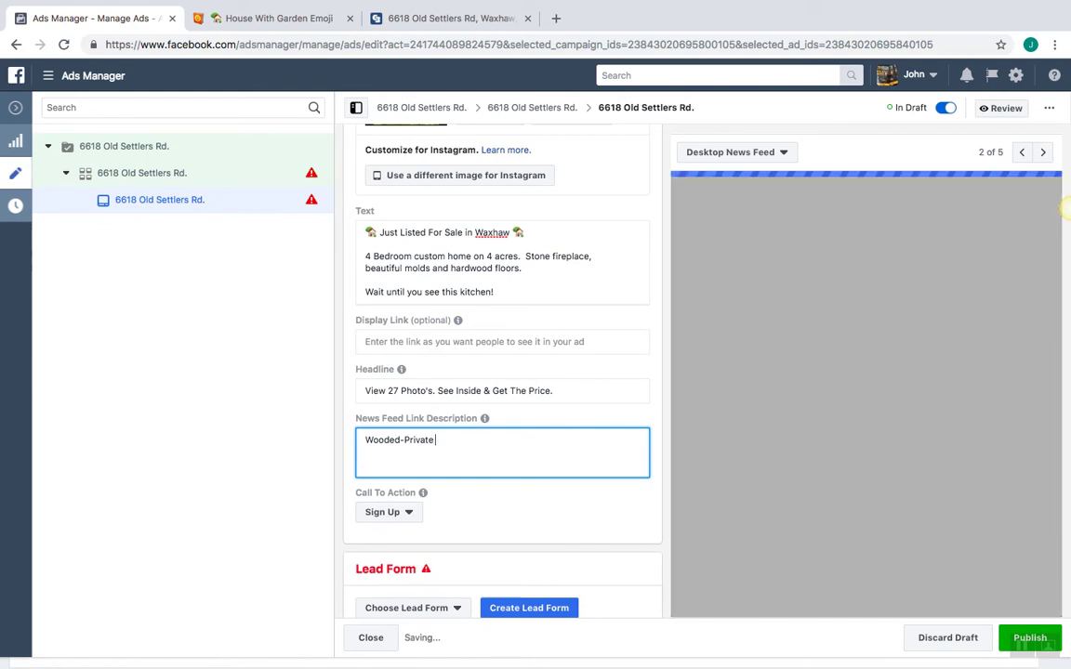
type(" Lot.  High")
key("BackSpace")
key("BackSpace")
type("ly")
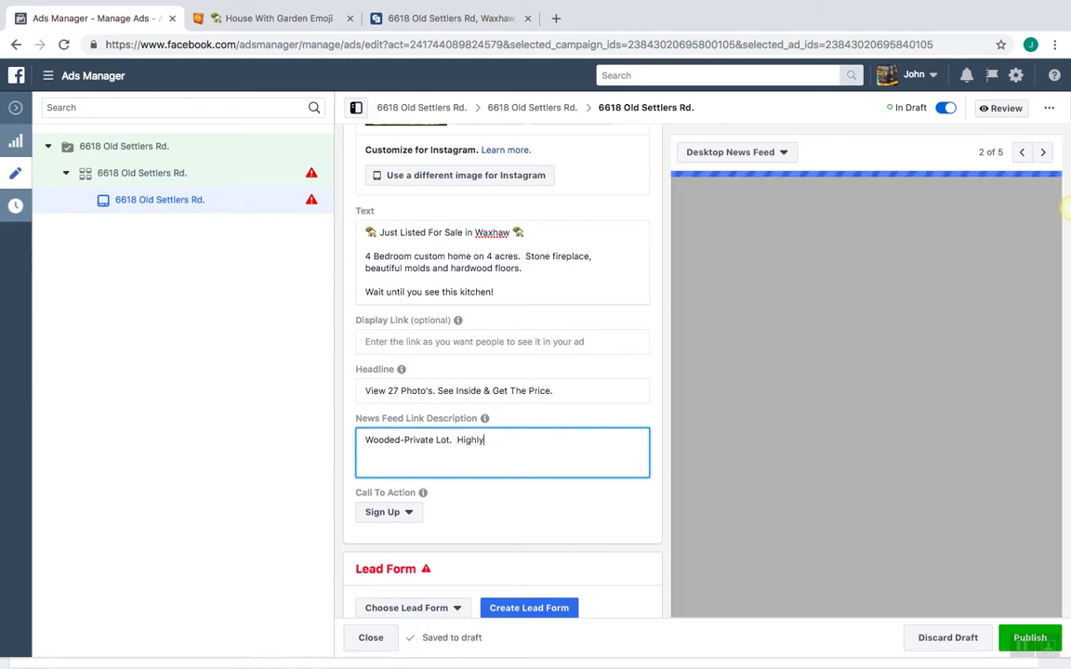
type(" Sou")
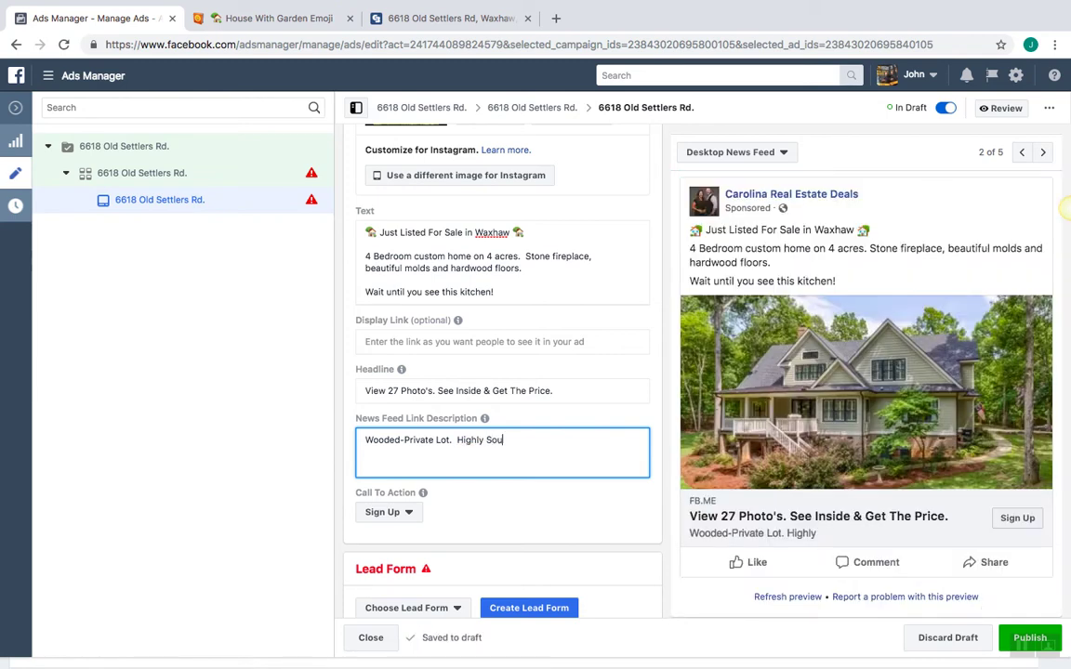
type("ght")
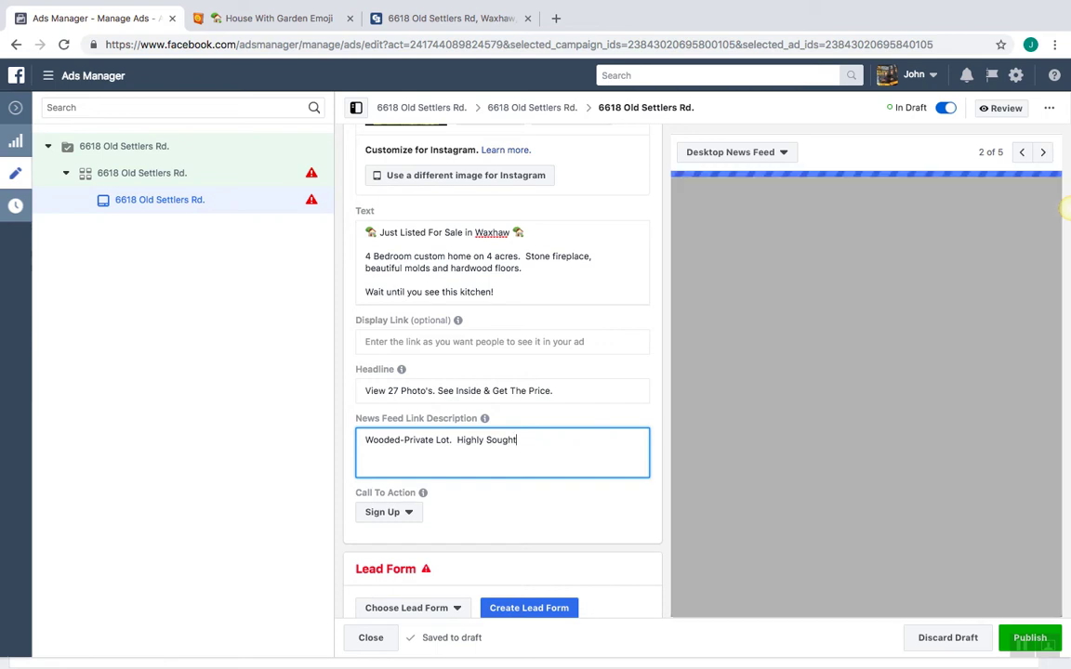
type("-")
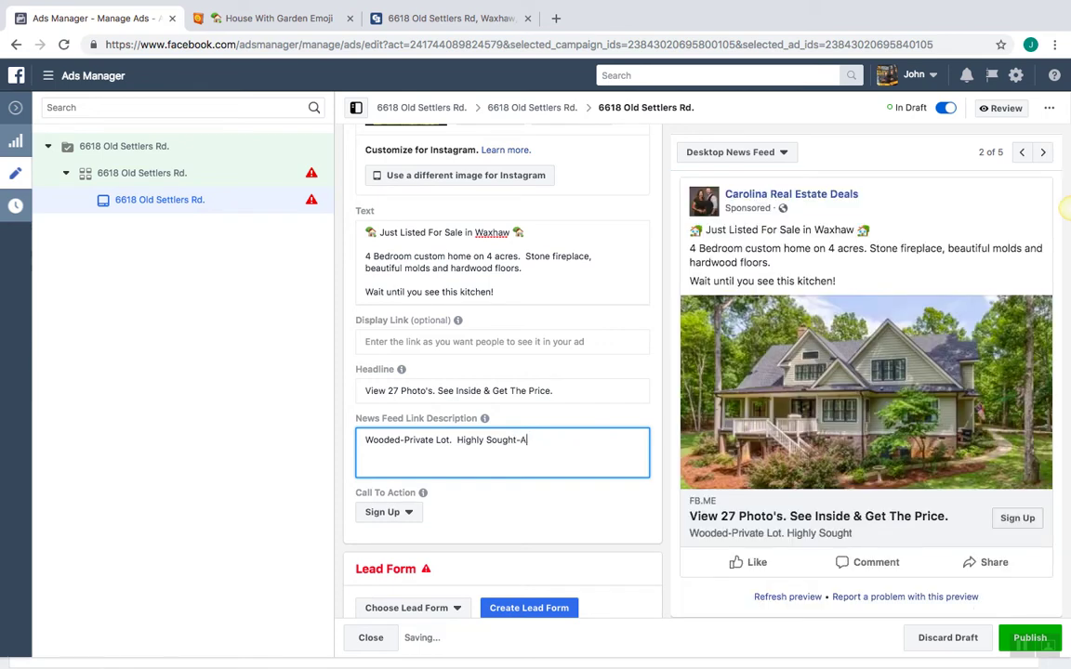
type("After ")
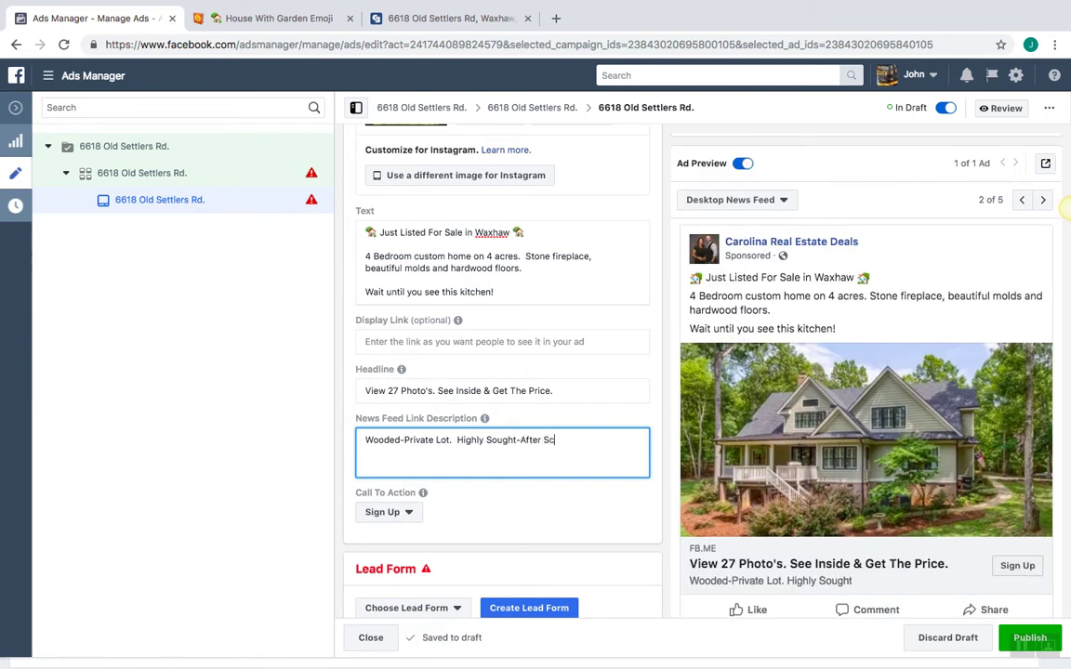
type("Schools")
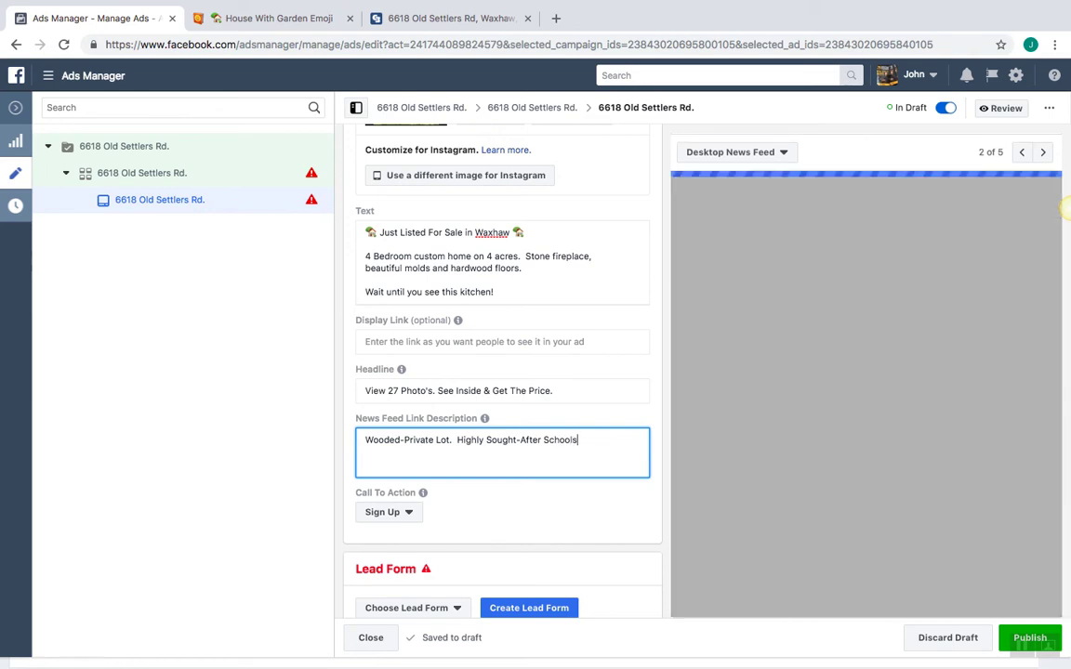
type(".")
left_click(507, 370)
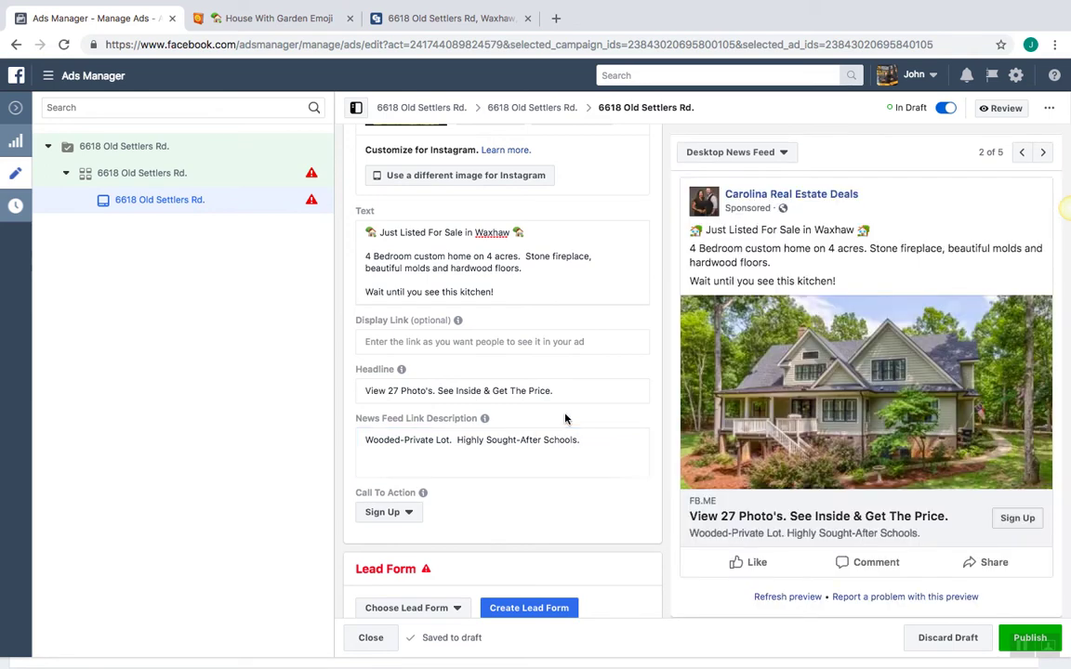
scroll(508, 371, "down", 1)
mouse_move(483, 361)
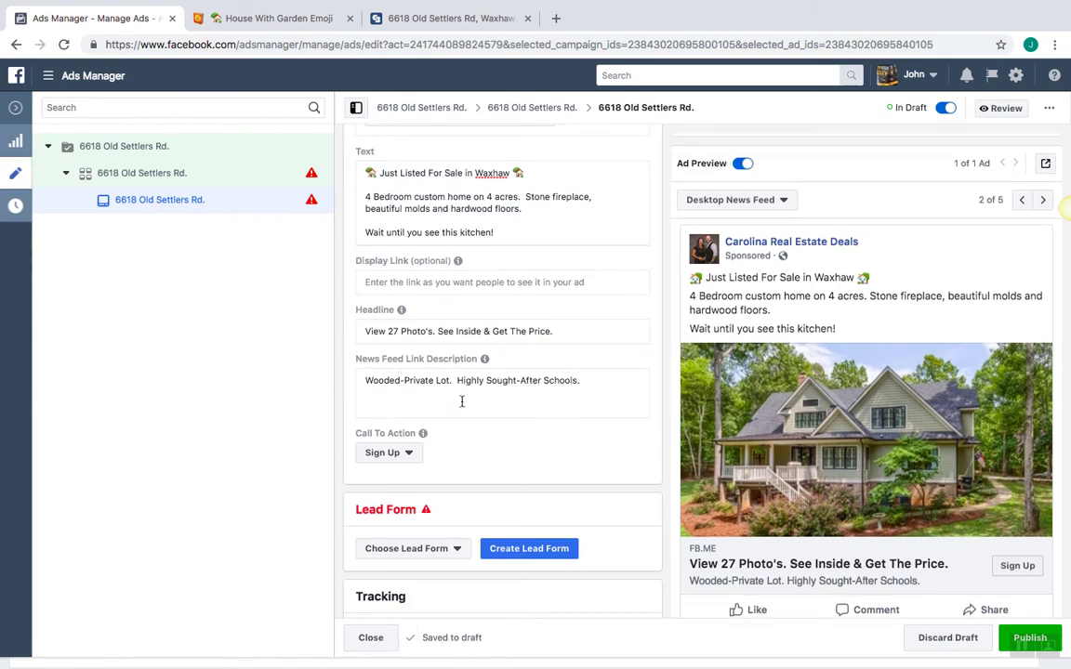
Compare the preview in Mobile News Feed, then return it to Desktop News Feed
left_click(753, 199)
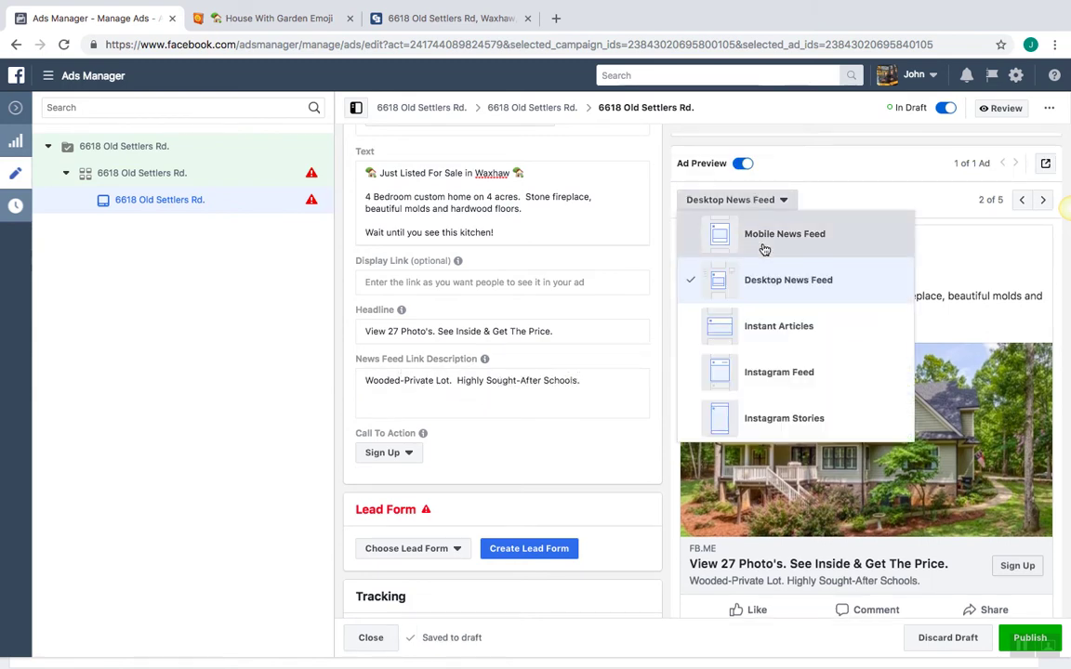
left_click(762, 243)
left_click(753, 201)
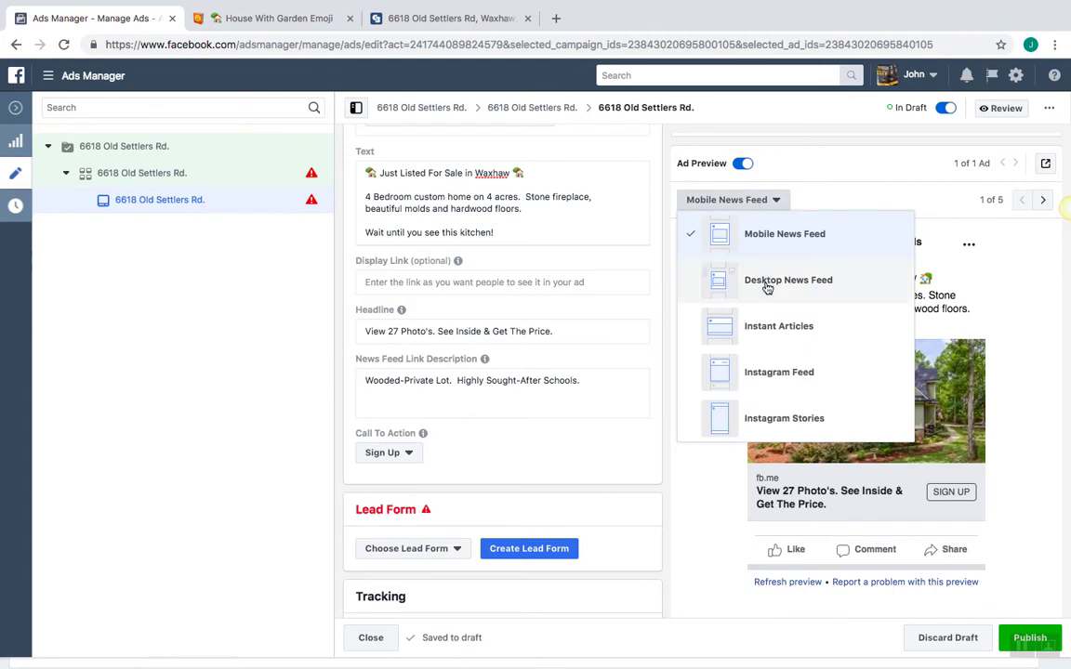
left_click(768, 283)
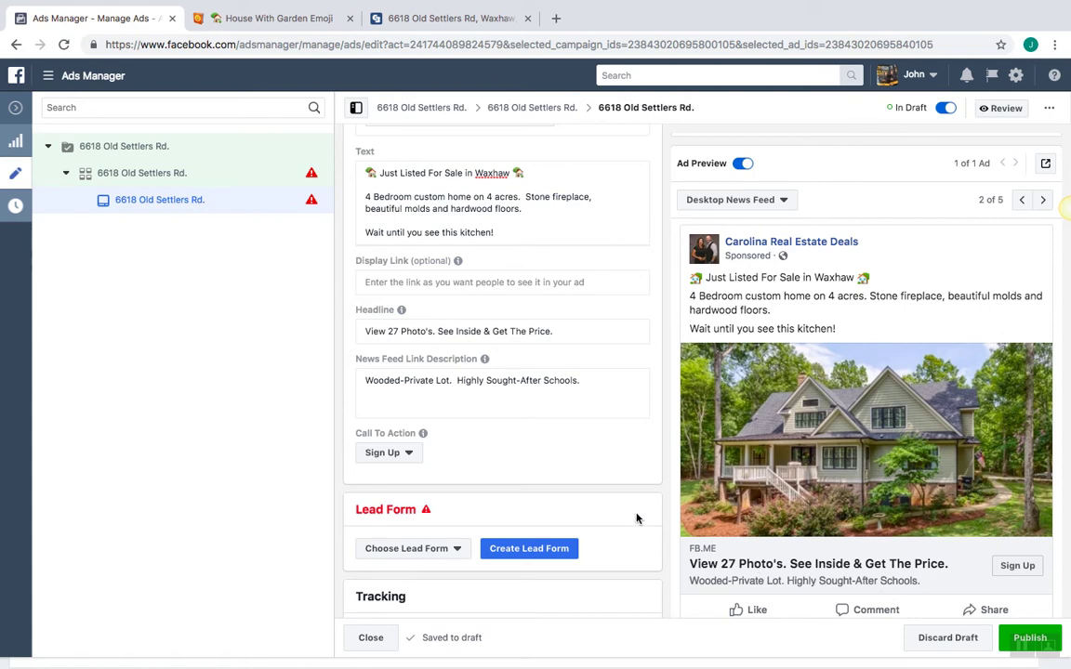
left_click(450, 393)
left_click(471, 435)
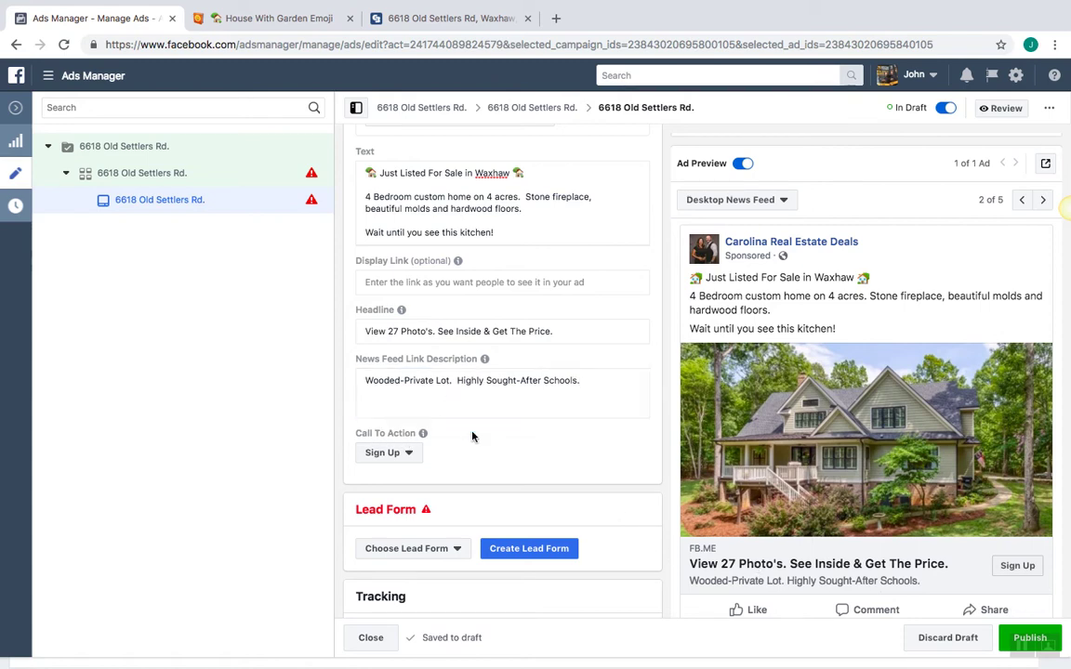
Change the call to action from Sign Up to Learn More
left_click(409, 454)
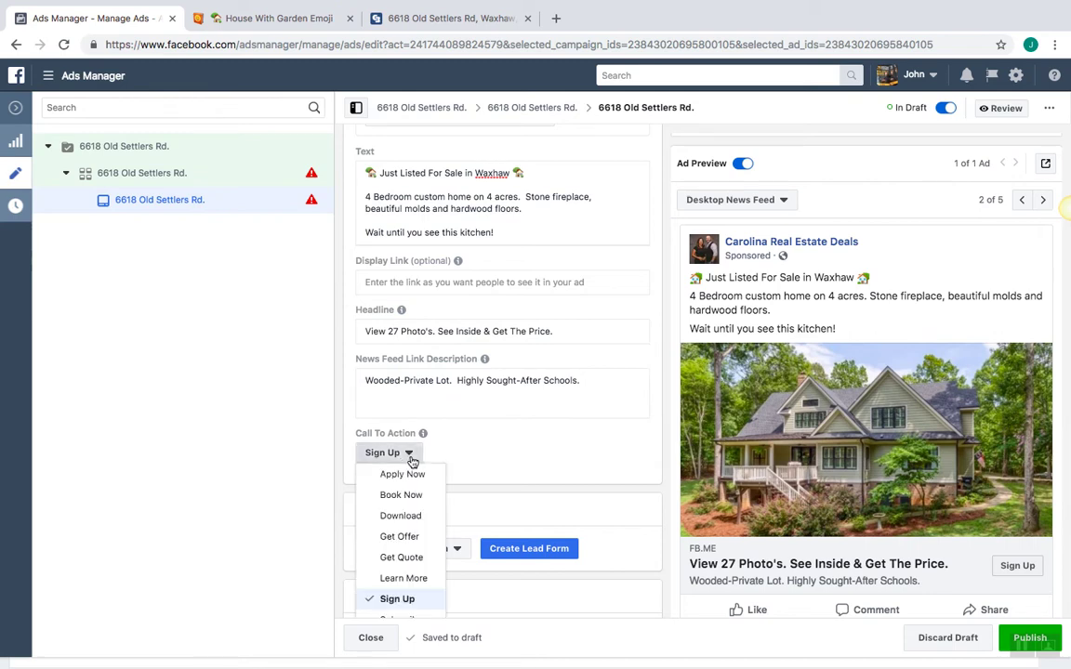
left_click(417, 578)
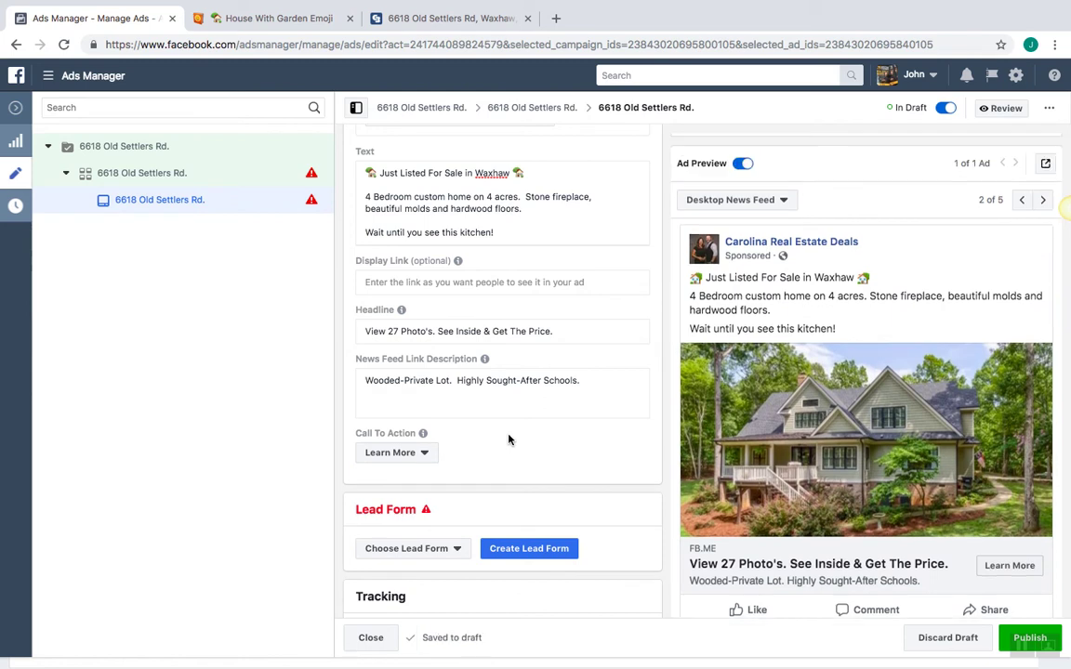
scroll(508, 439, "down", 2)
scroll(565, 377, "down", 2)
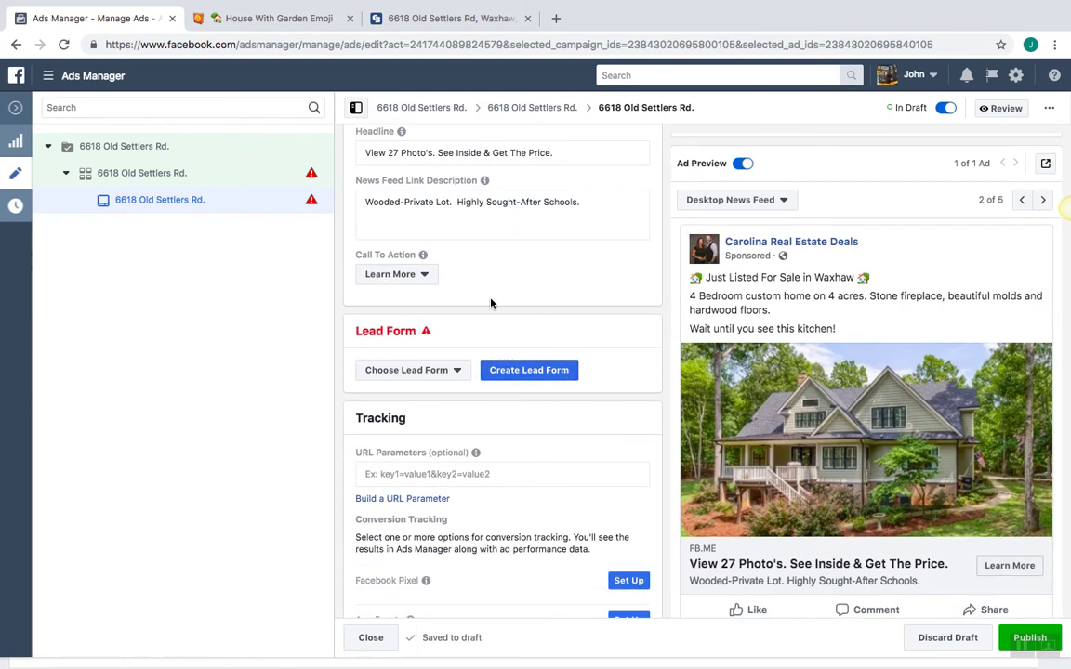
scroll(491, 303, "down", 1)
scroll(490, 303, "down", 1)
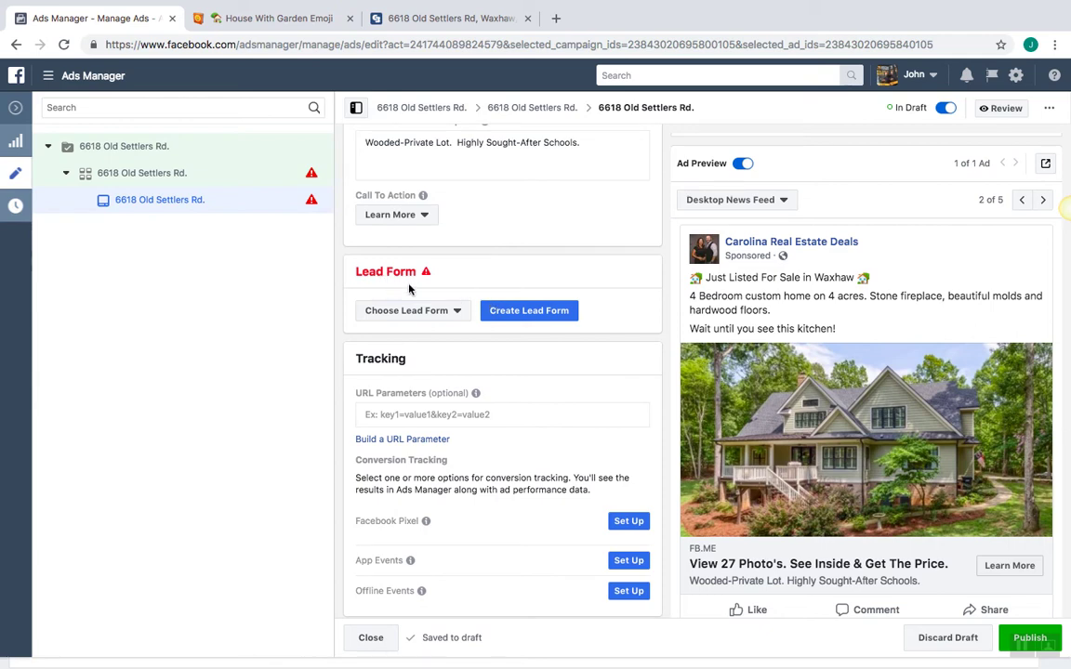
left_click(448, 313)
left_click(448, 313)
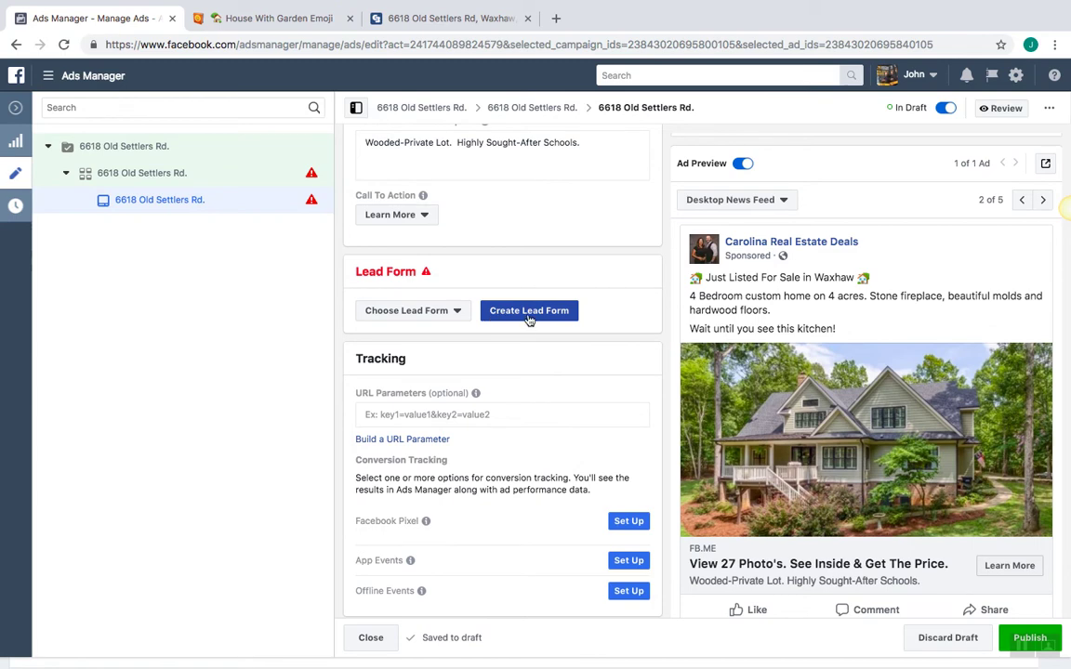
left_click(539, 314)
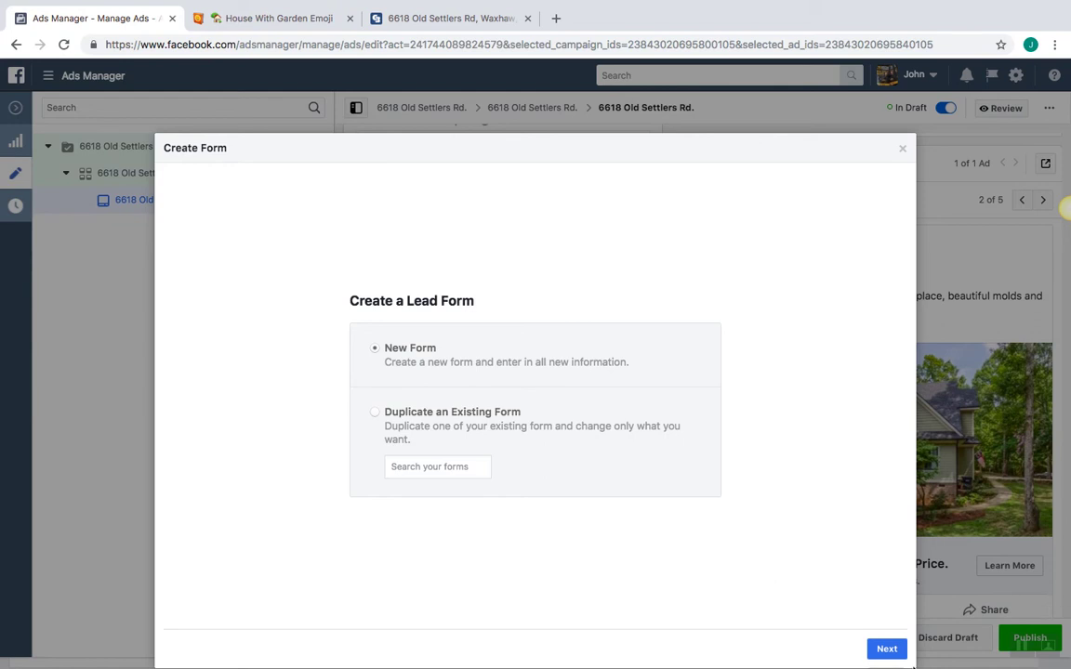
left_click(886, 649)
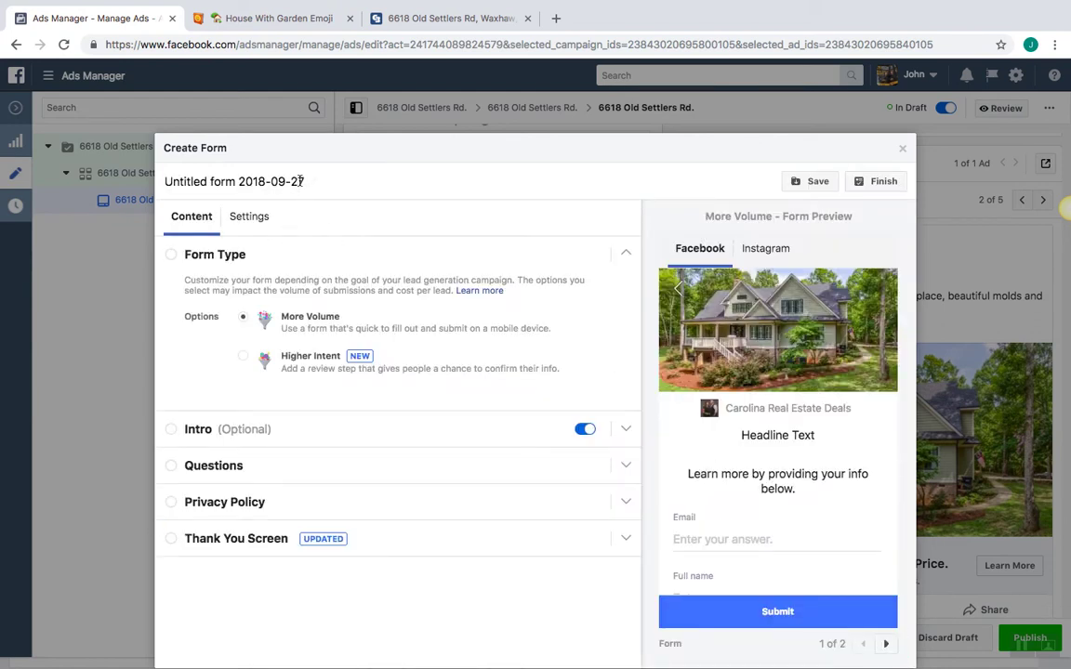
key("BackSpace")
key("BackSpace")
key("BackSpace")
key("BackSpace")
key("BackSpace")
key("BackSpace")
key("BackSpace")
key("BackSpace")
key("BackSpace")
key("BackSpace")
key("BackSpace")
key("BackSpace")
key("BackSpace")
key("BackSpace")
key("BackSpace")
key("BackSpace")
key("BackSpace")
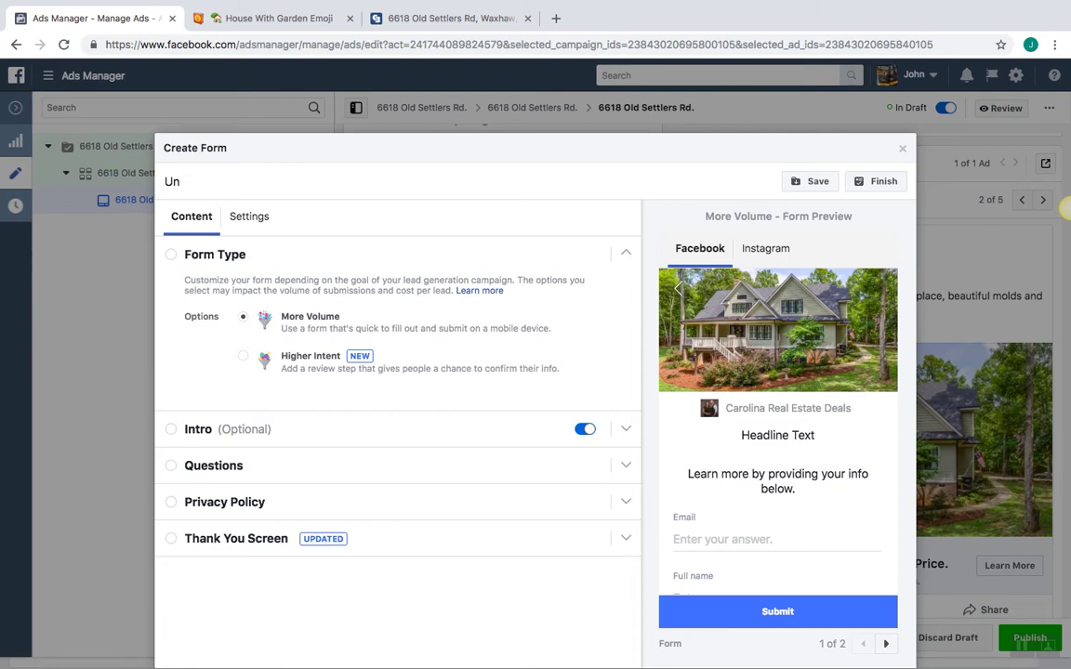
key("BackSpace")
key("BackSpace")
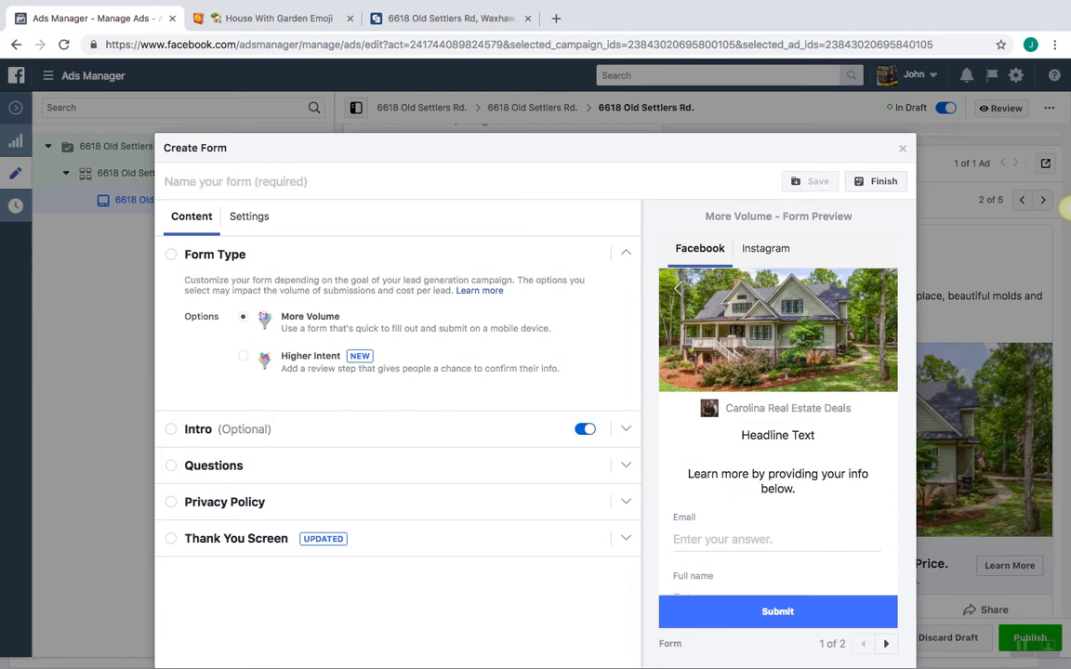
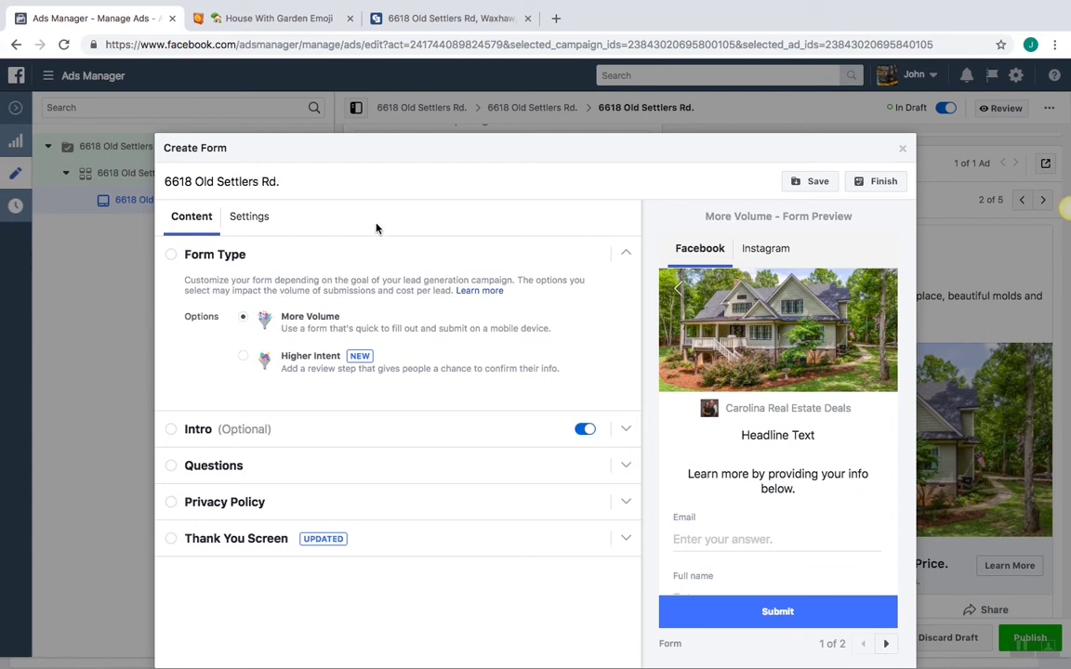
key("Return")
Switch off the form's intro, expand its Questions section, and close the form
scroll(399, 221, "down", 1)
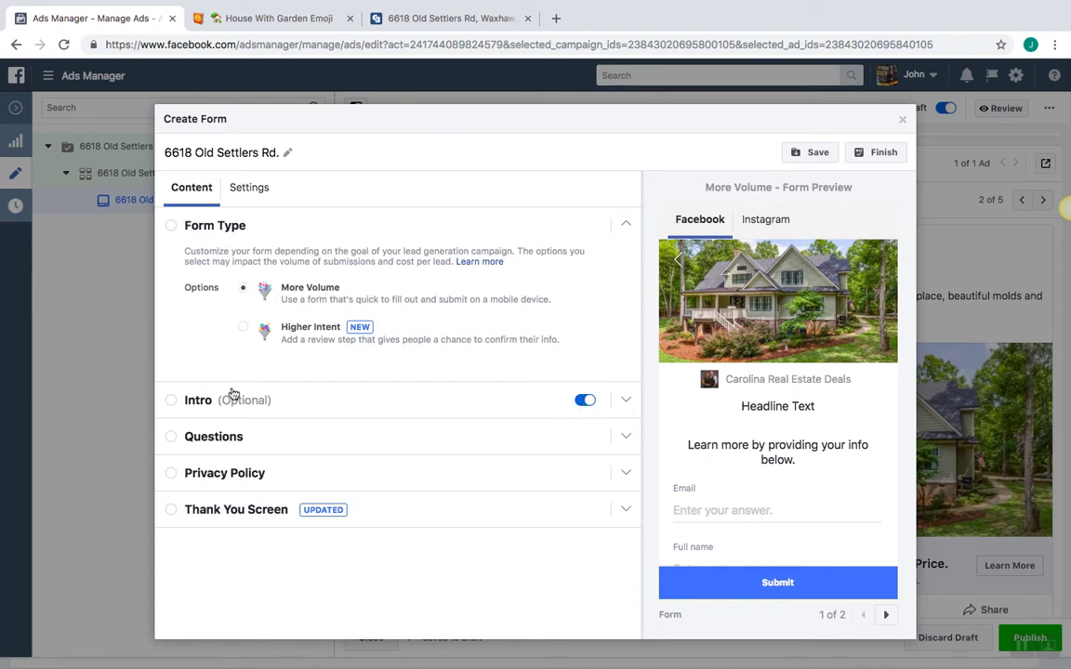
left_click(207, 405)
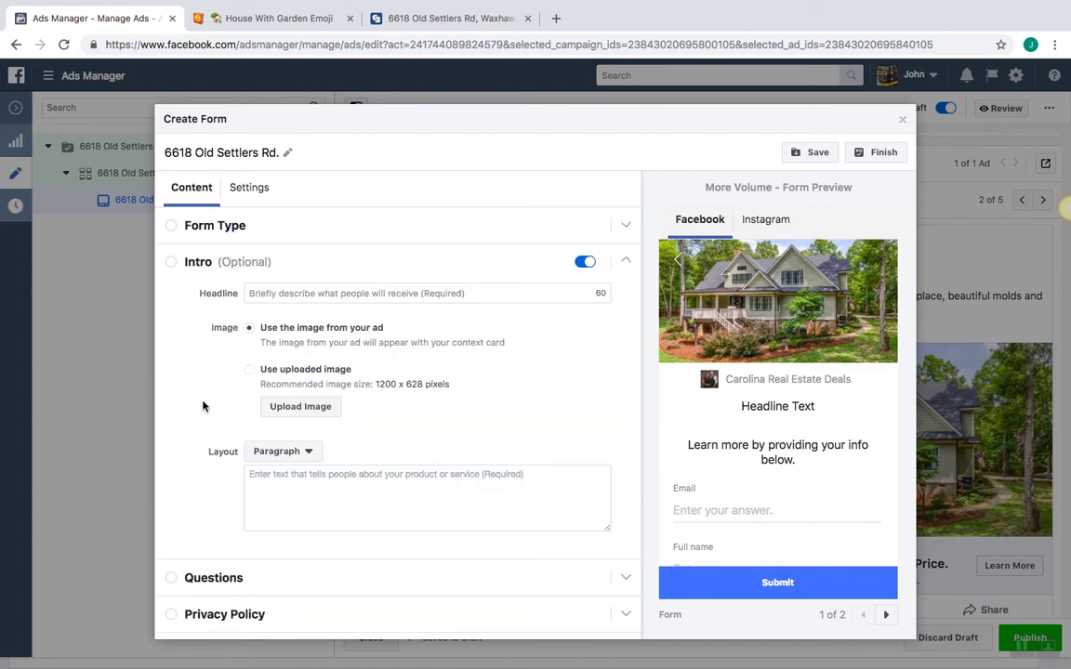
left_click(578, 265)
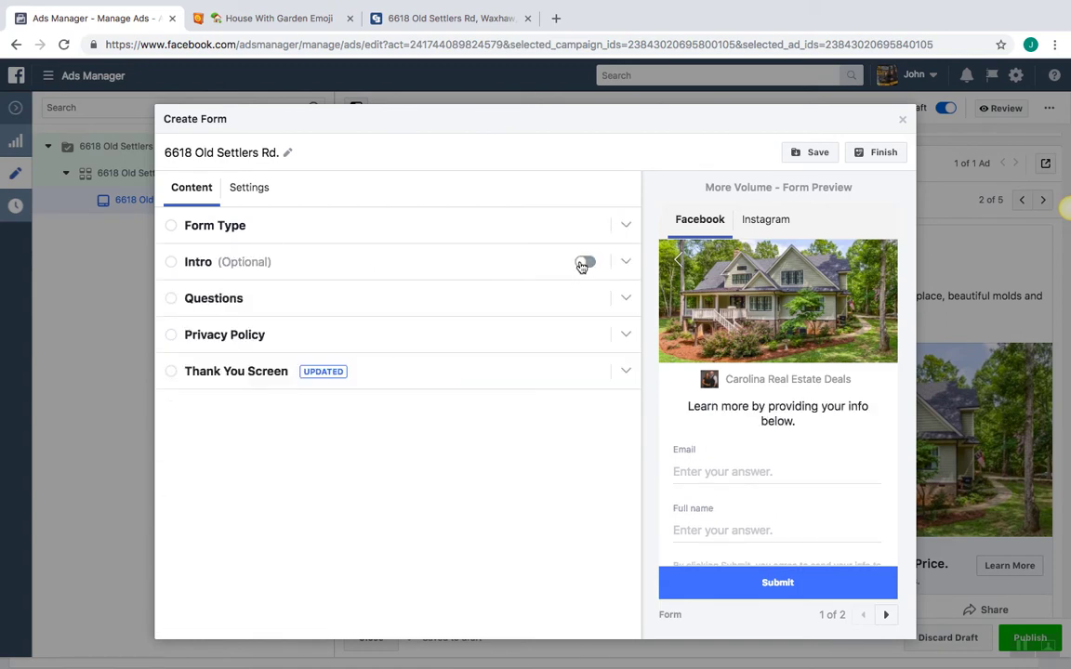
left_click(173, 304)
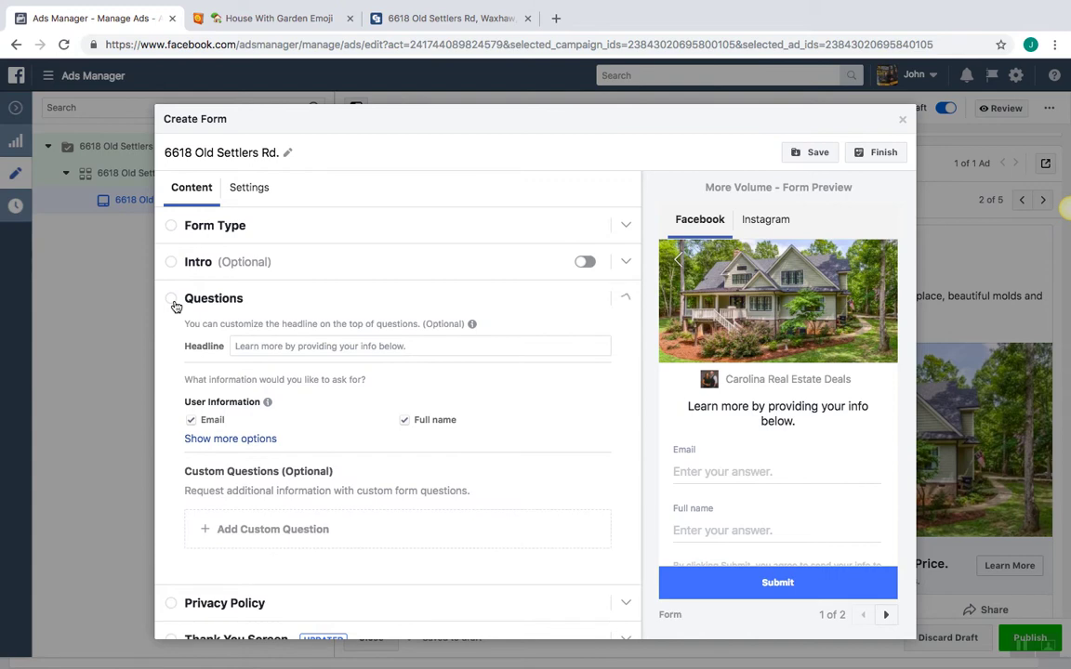
left_click(249, 345)
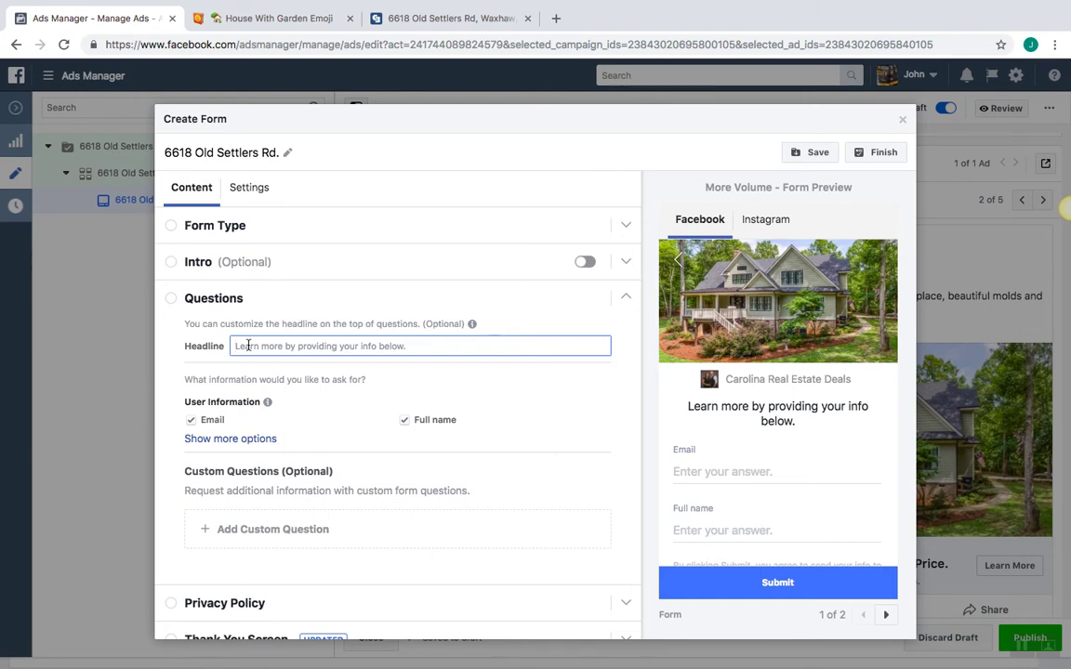
left_click(902, 124)
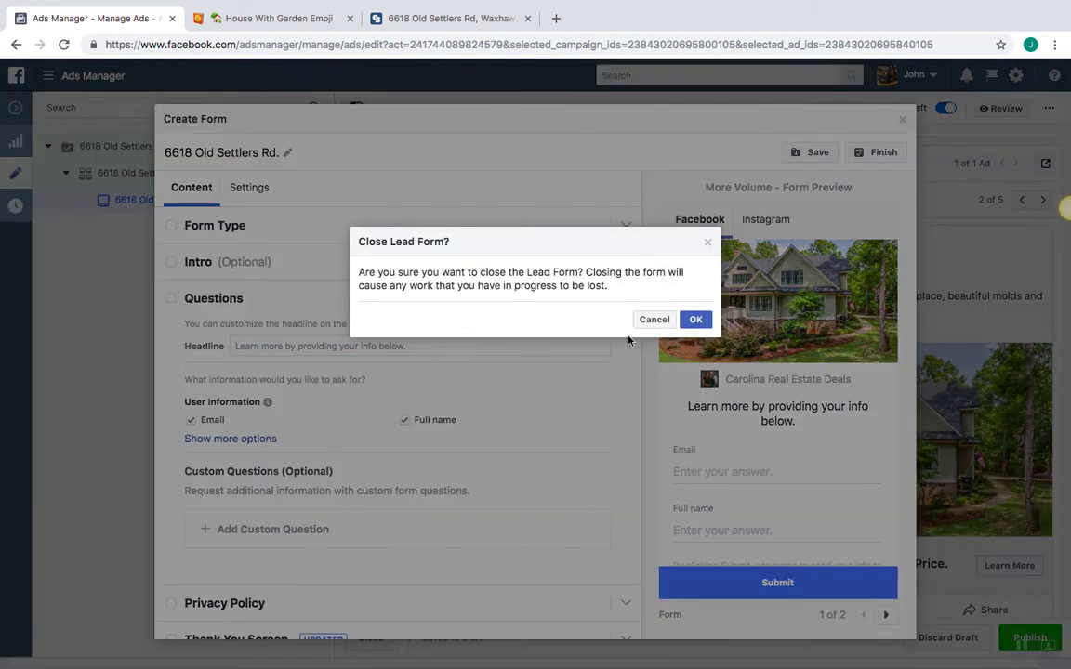
left_click(692, 319)
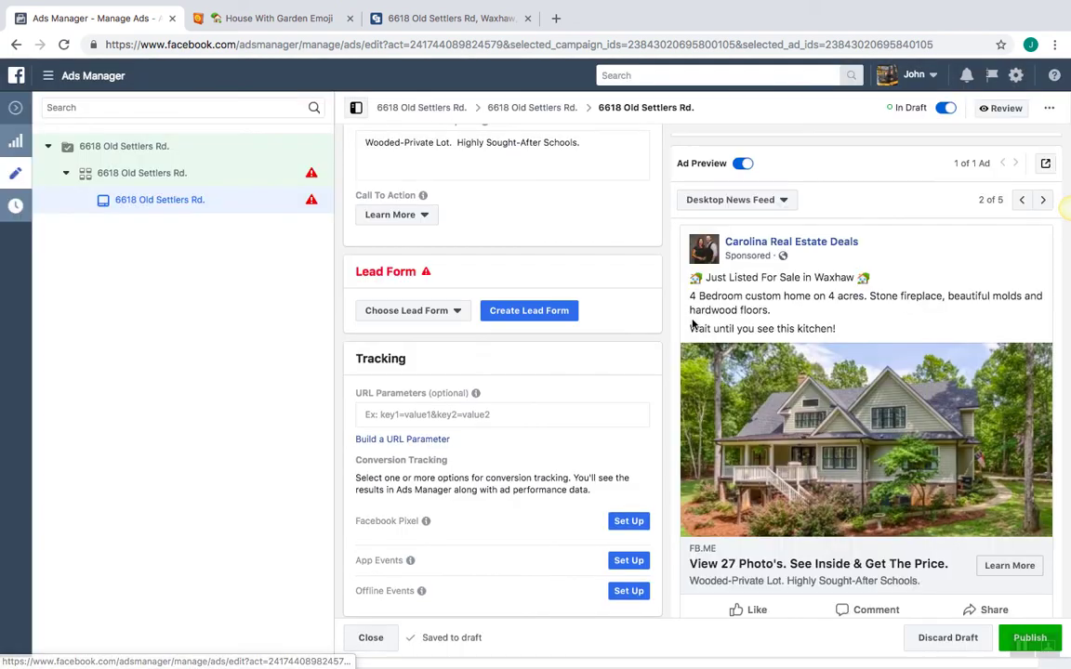
left_click(452, 312)
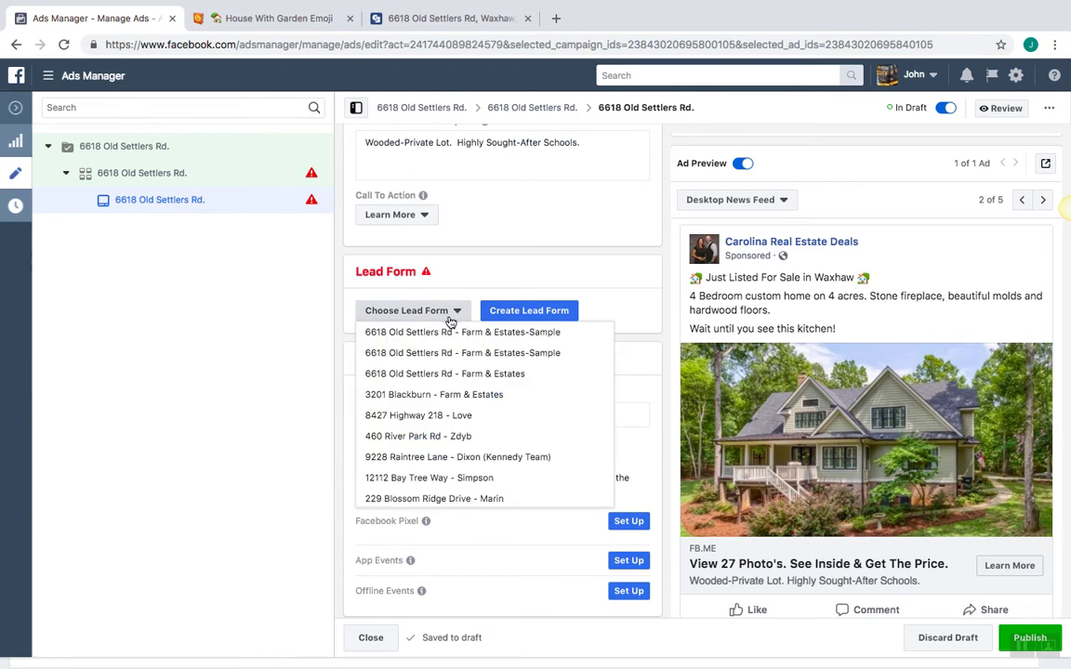
left_click(473, 375)
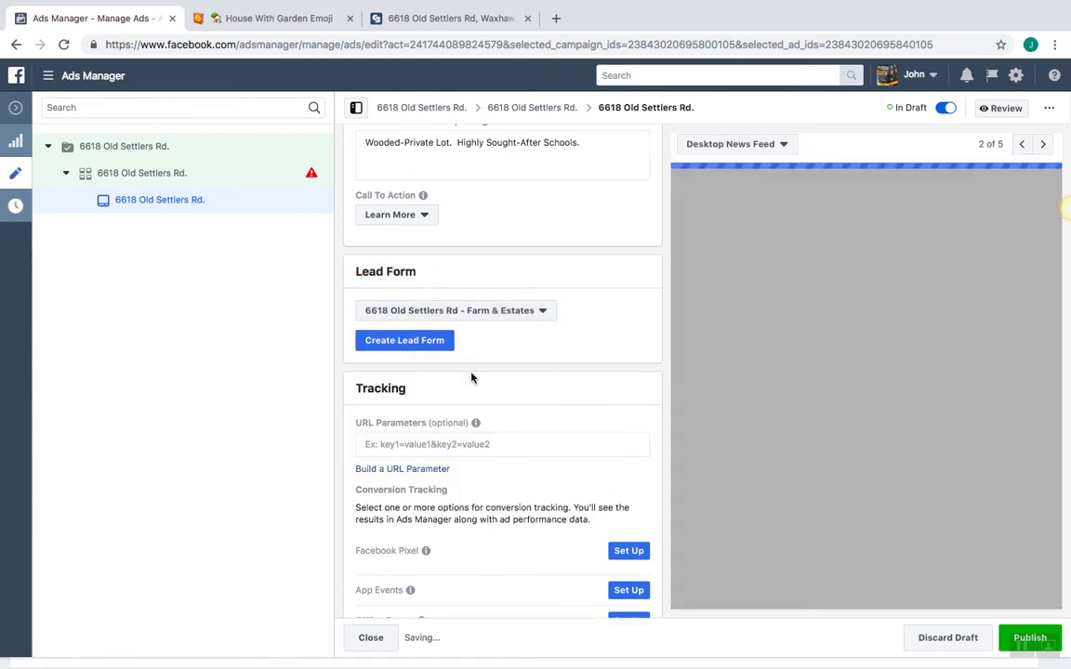
left_click(418, 342)
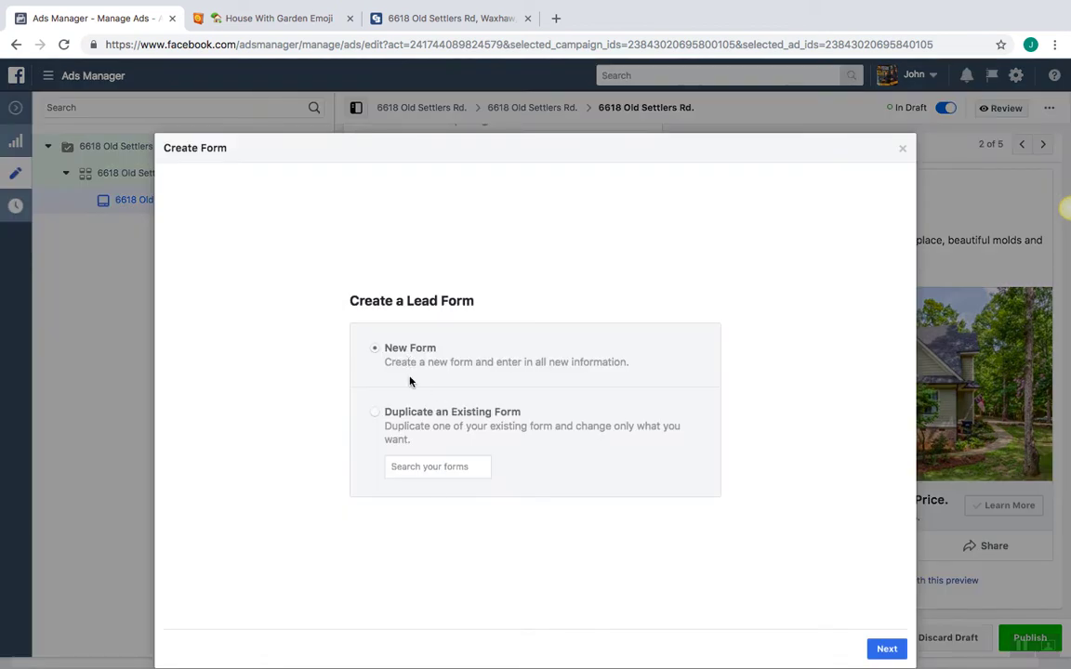
left_click(420, 411)
left_click(439, 465)
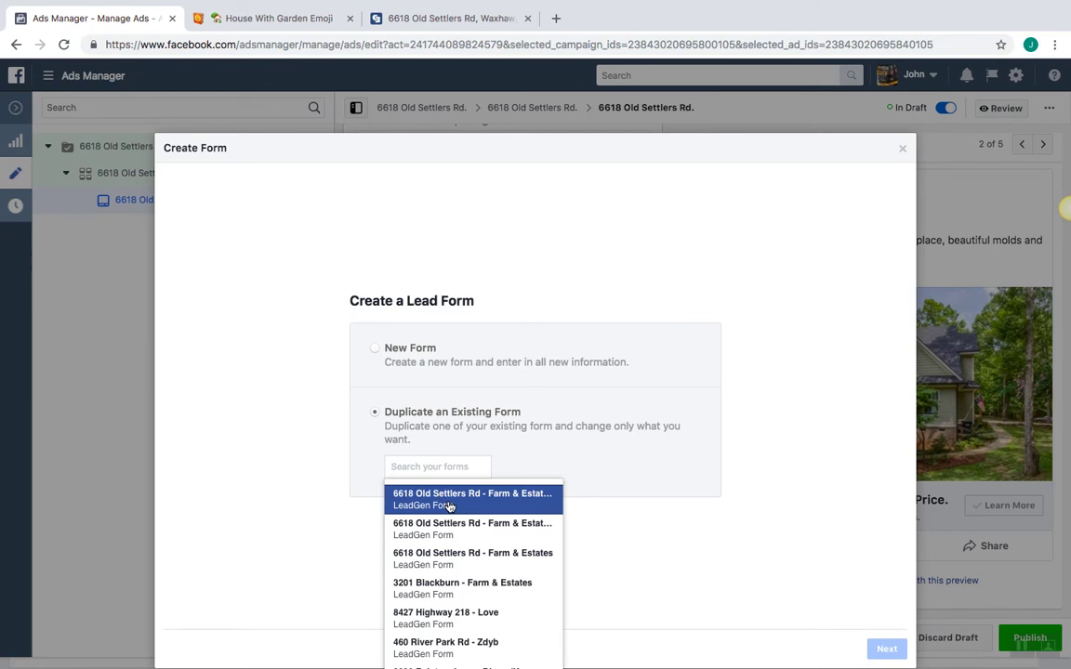
left_click(450, 504)
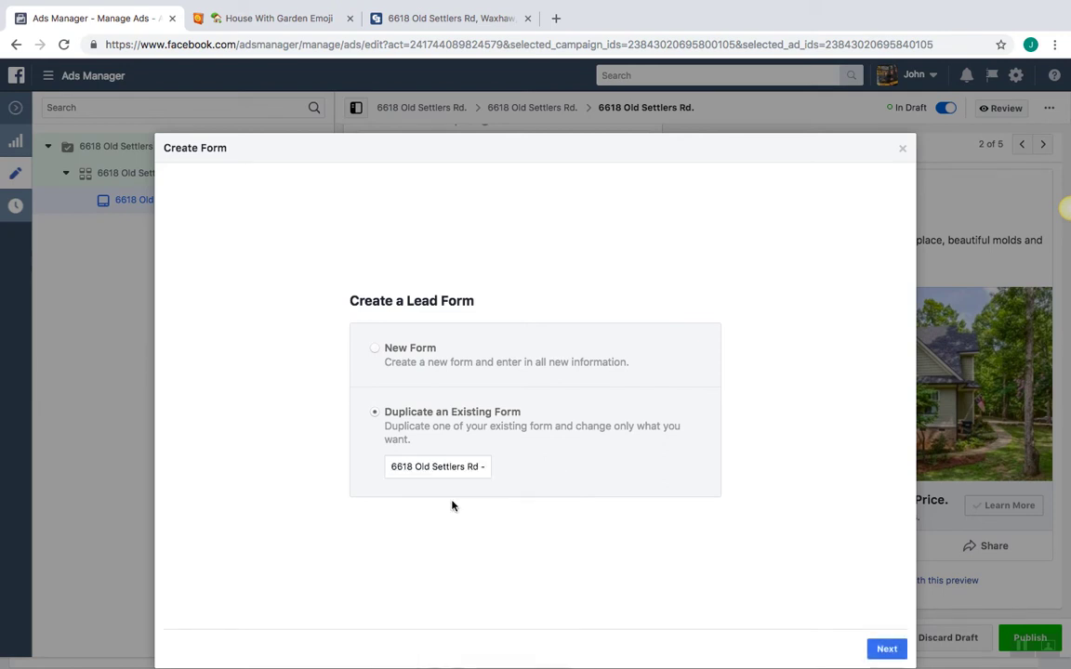
left_click(451, 472)
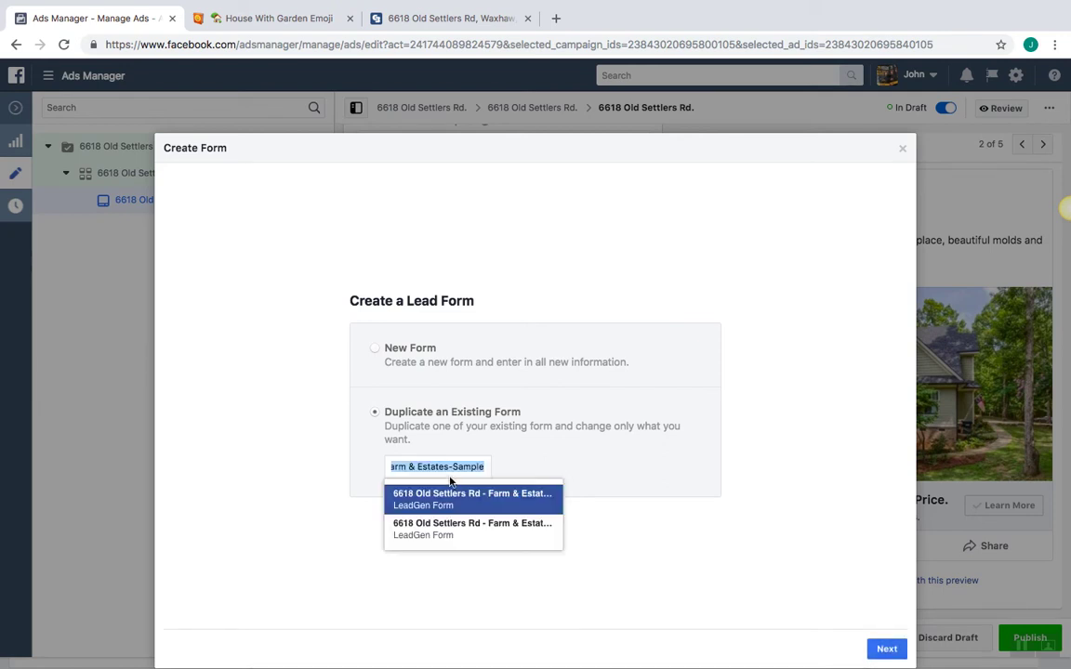
left_click(455, 531)
left_click(884, 649)
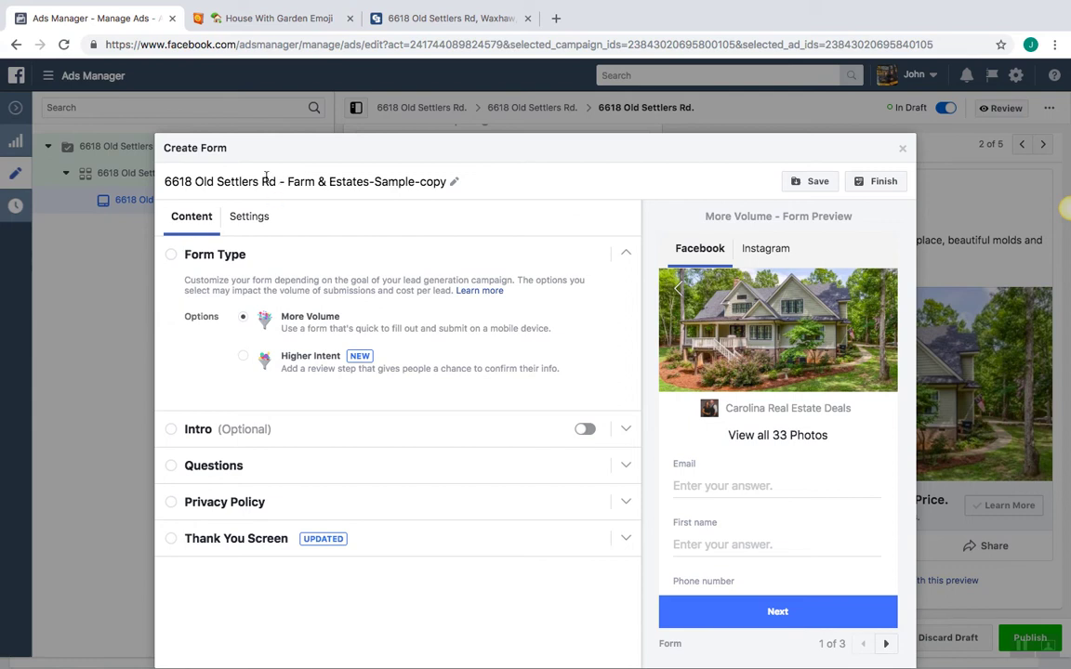
key("BackSpace")
key("BackSpace")
key("BackSpace")
key("BackSpace")
key("BackSpace")
key("BackSpace")
key("BackSpace")
key("BackSpace")
key("BackSpace")
key("BackSpace")
key("BackSpace")
key("BackSpace")
key("BackSpace")
key("BackSpace")
key("BackSpace")
key("BackSpace")
key("BackSpace")
key("BackSpace")
key("BackSpace")
key("BackSpace")
key("BackSpace")
key("BackSpace")
key("BackSpace")
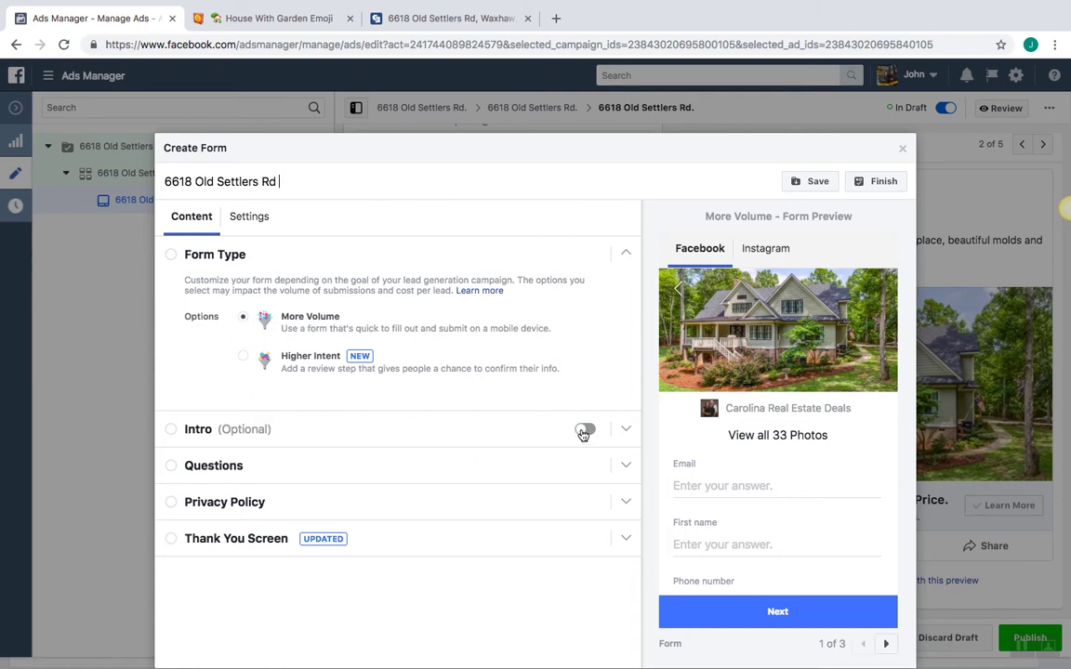
left_click(177, 470)
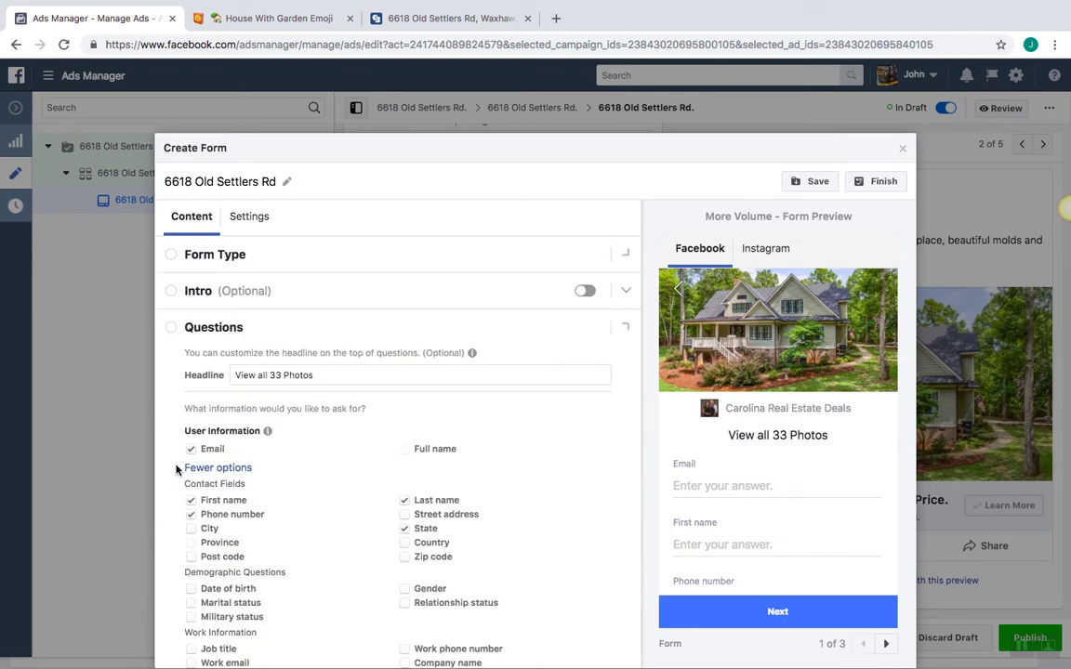
scroll(172, 413, "down", 2)
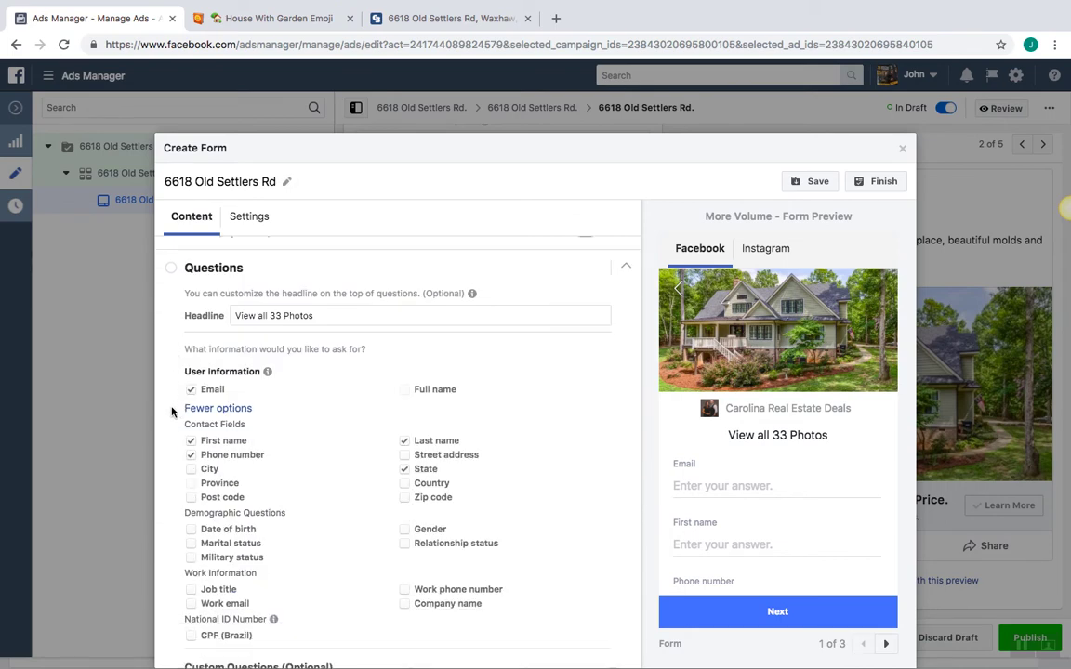
left_click(284, 286)
key("BackSpace")
key("BackSpace")
type("27")
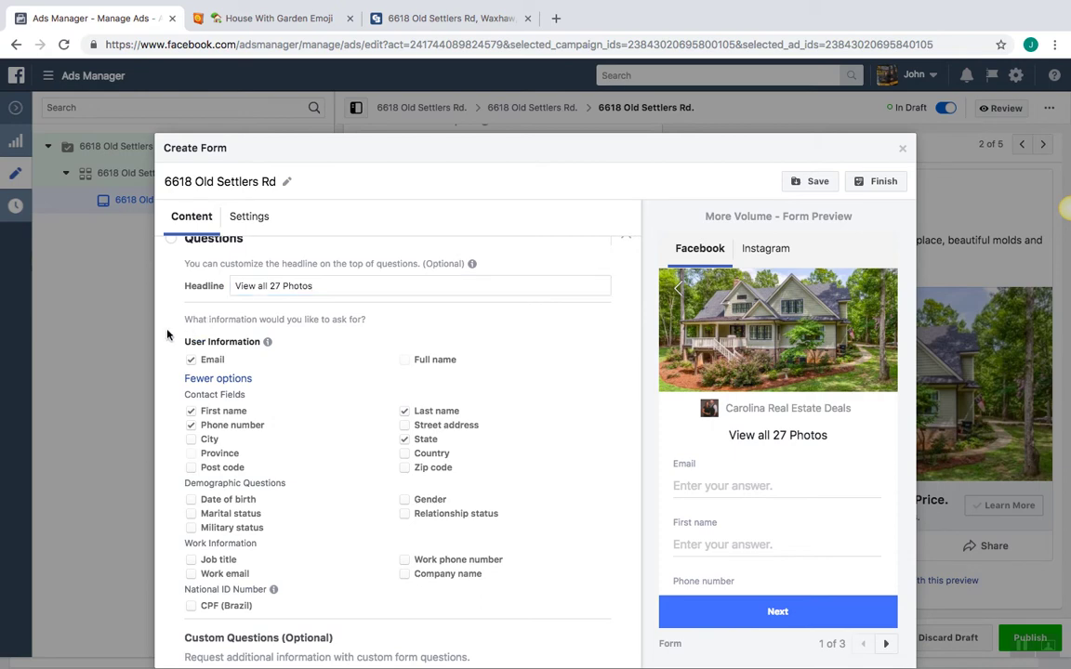
scroll(162, 306, "down", 1)
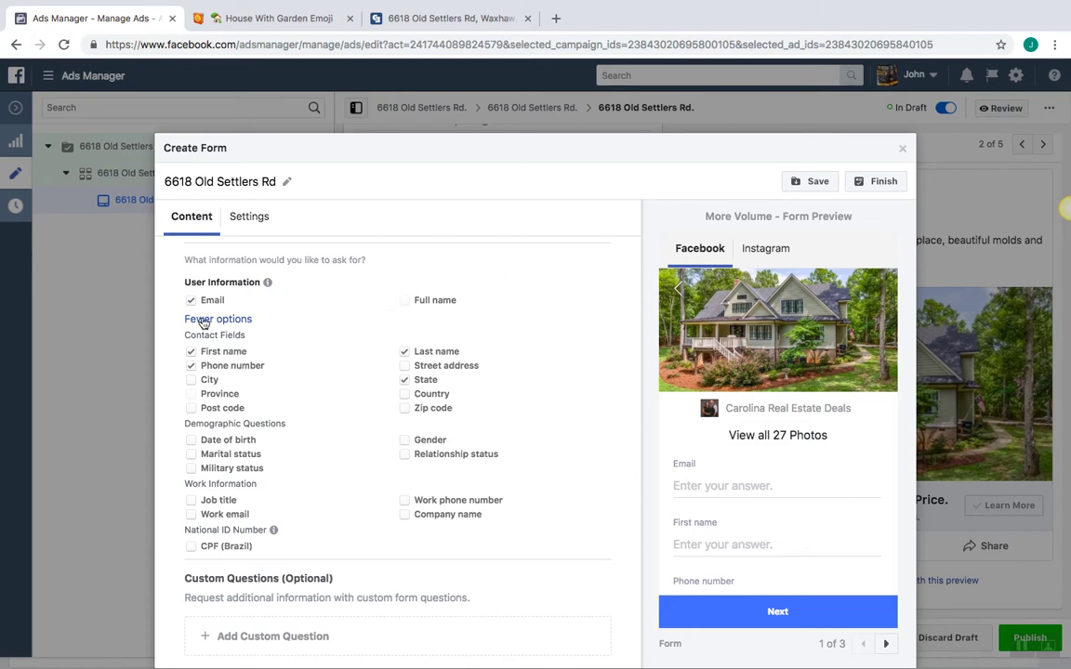
Collapse the form's Questions section and expand its Privacy Policy settings
scroll(567, 310, "down", 2)
scroll(566, 310, "up", 1)
scroll(566, 309, "up", 1)
scroll(281, 254, "up", 1)
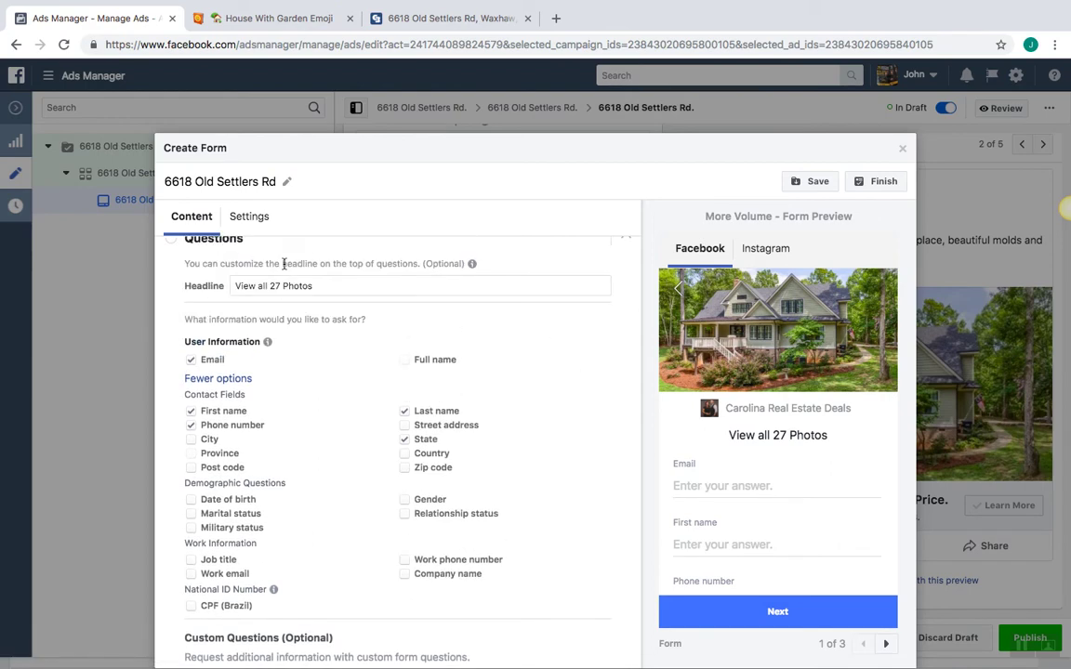
left_click(163, 237)
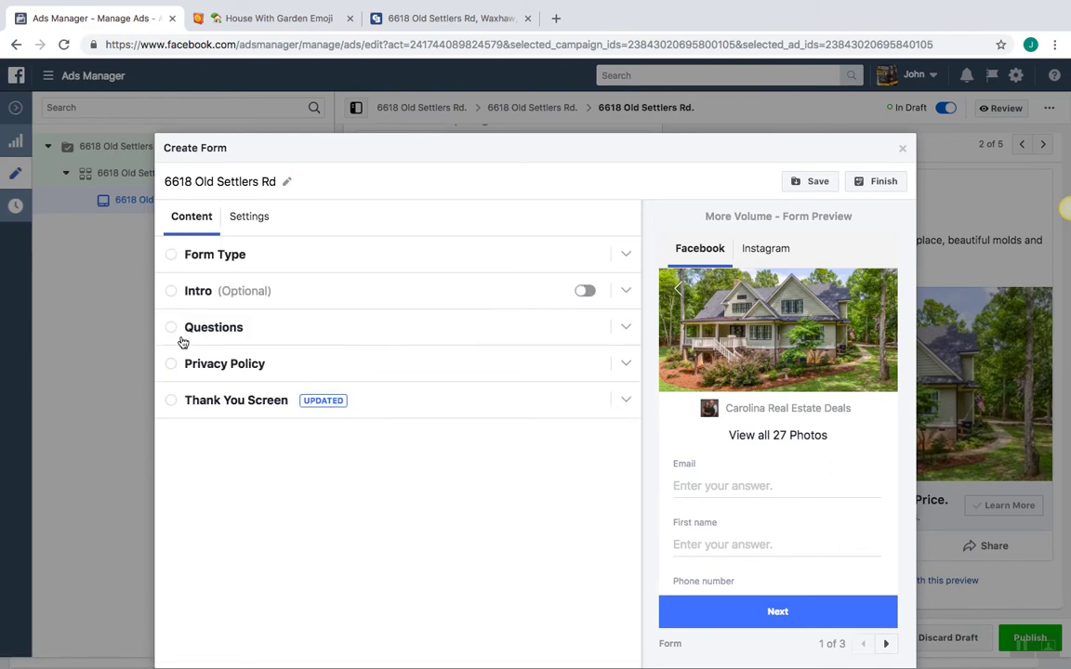
left_click(176, 369)
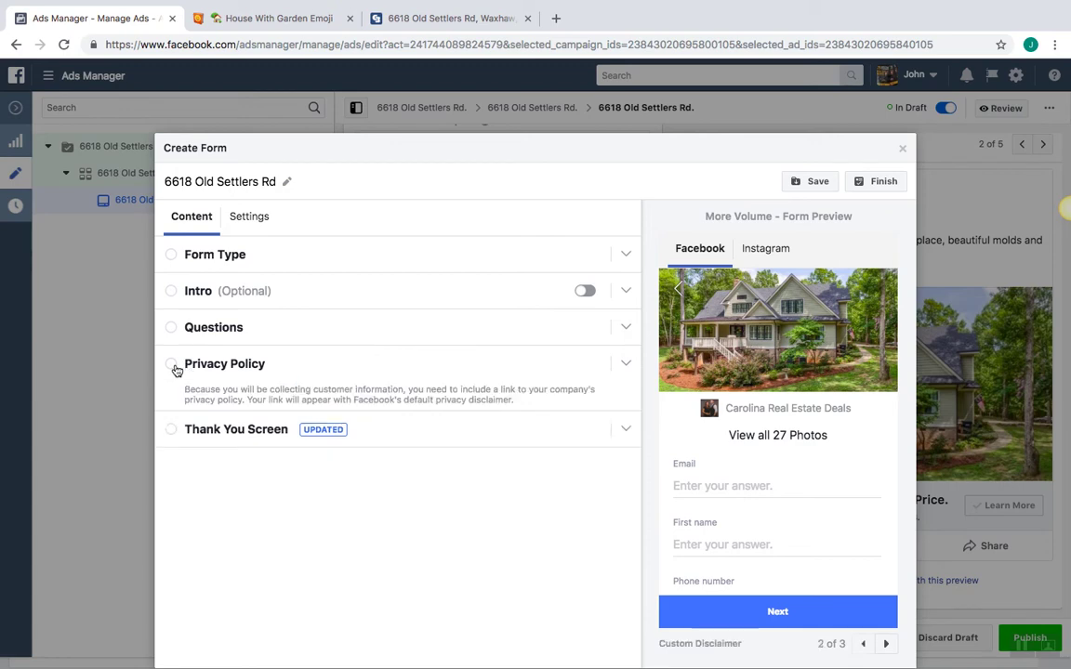
left_click(361, 377)
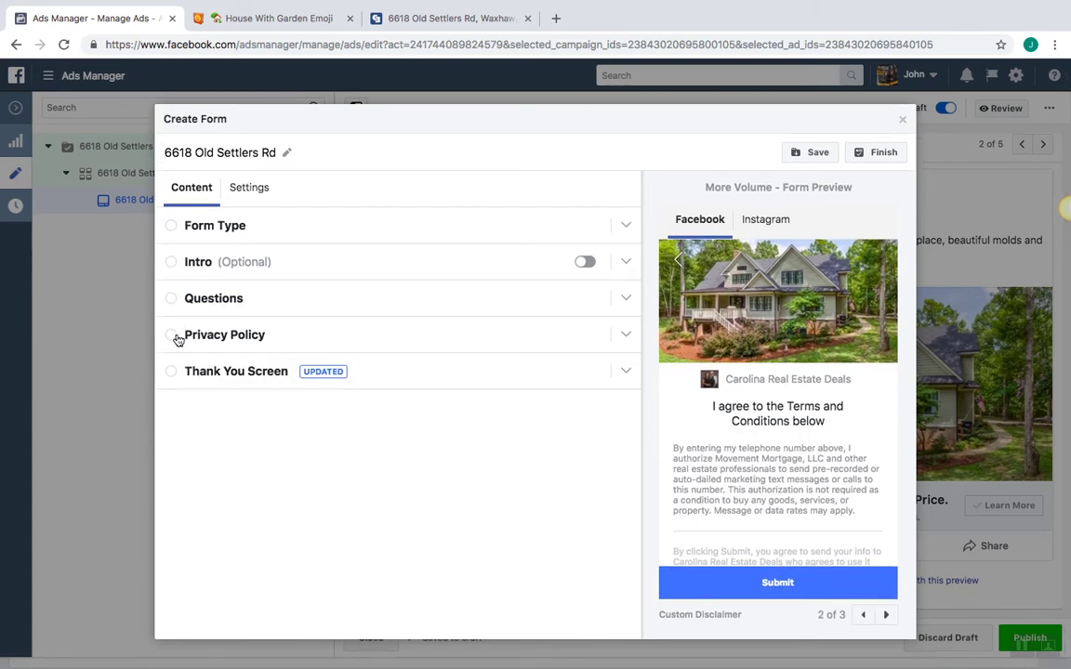
left_click(177, 339)
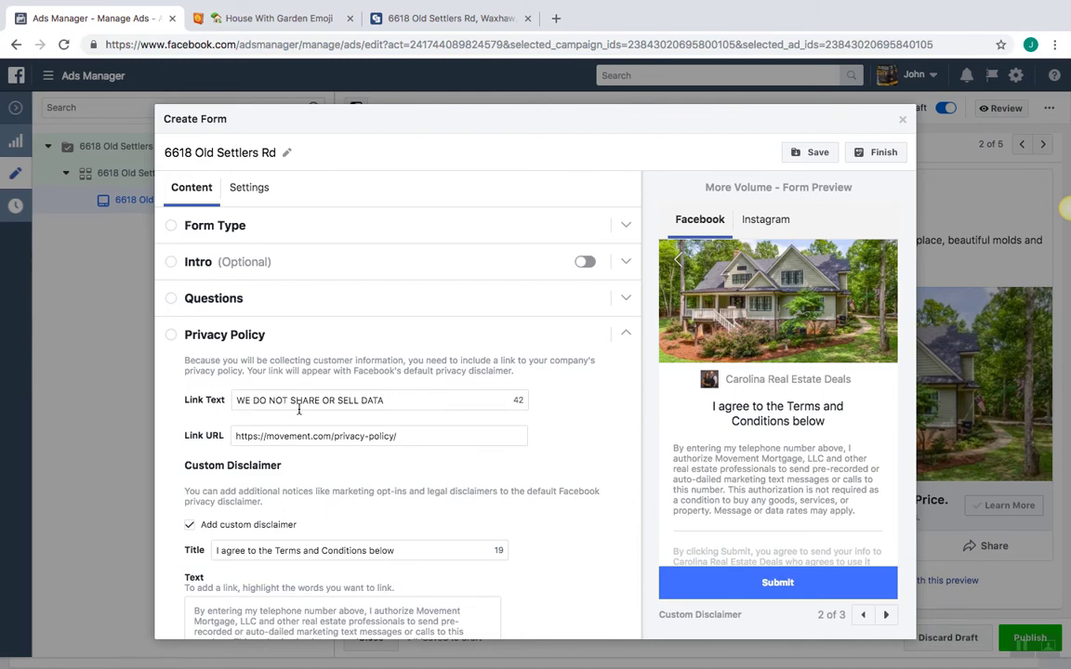
left_click(387, 401)
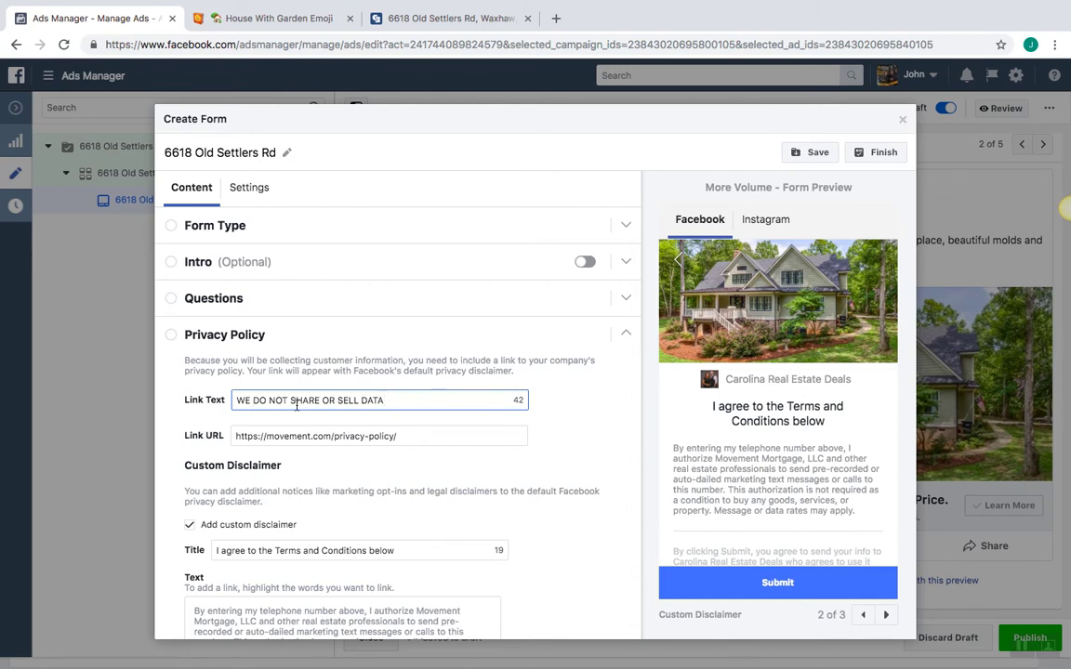
left_click(623, 411)
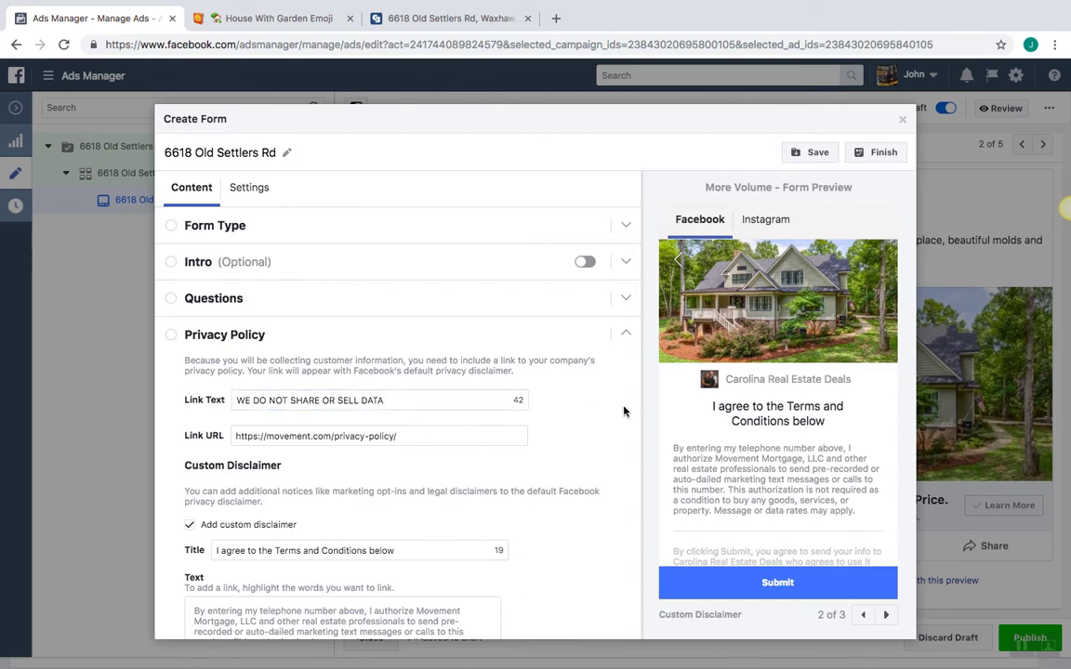
scroll(623, 411, "down", 2)
scroll(624, 411, "down", 1)
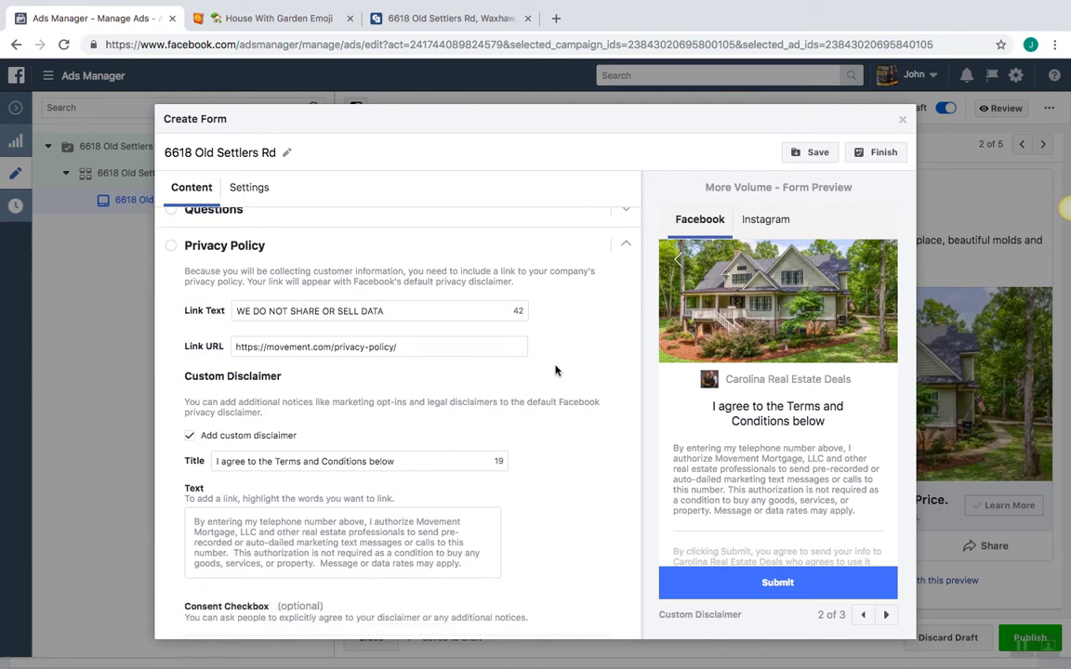
left_click(400, 347)
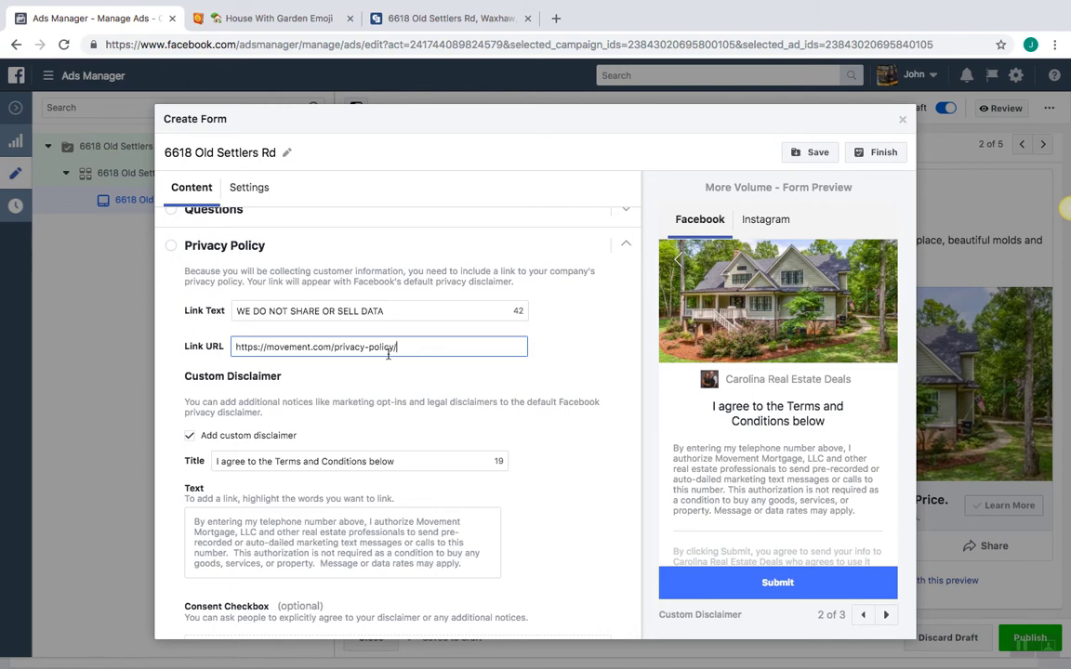
left_click(570, 370)
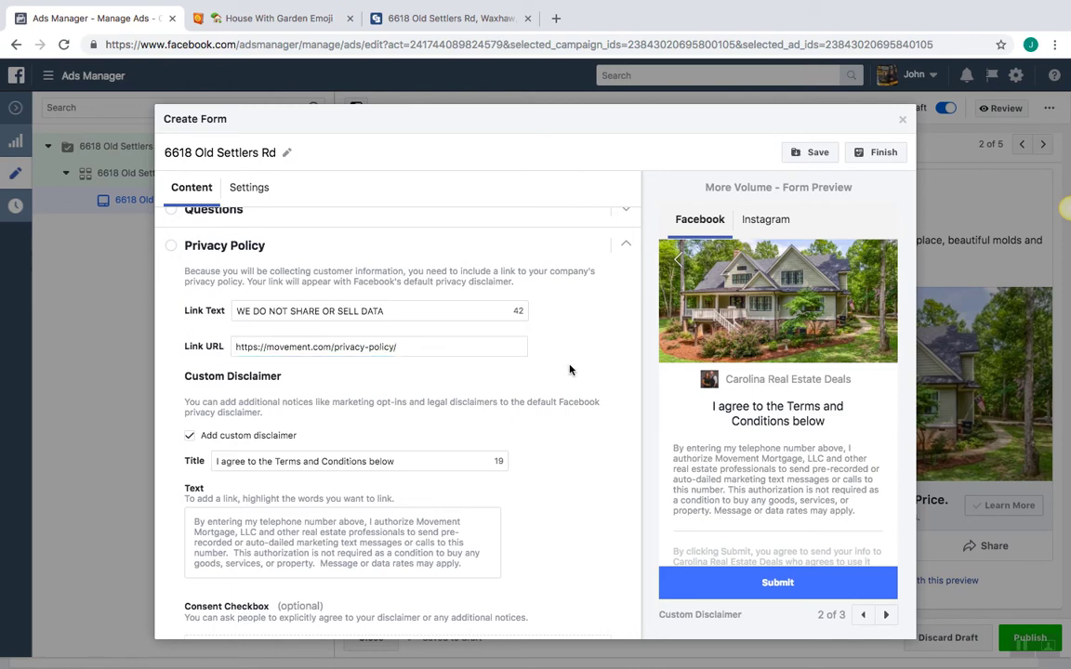
scroll(569, 370, "down", 2)
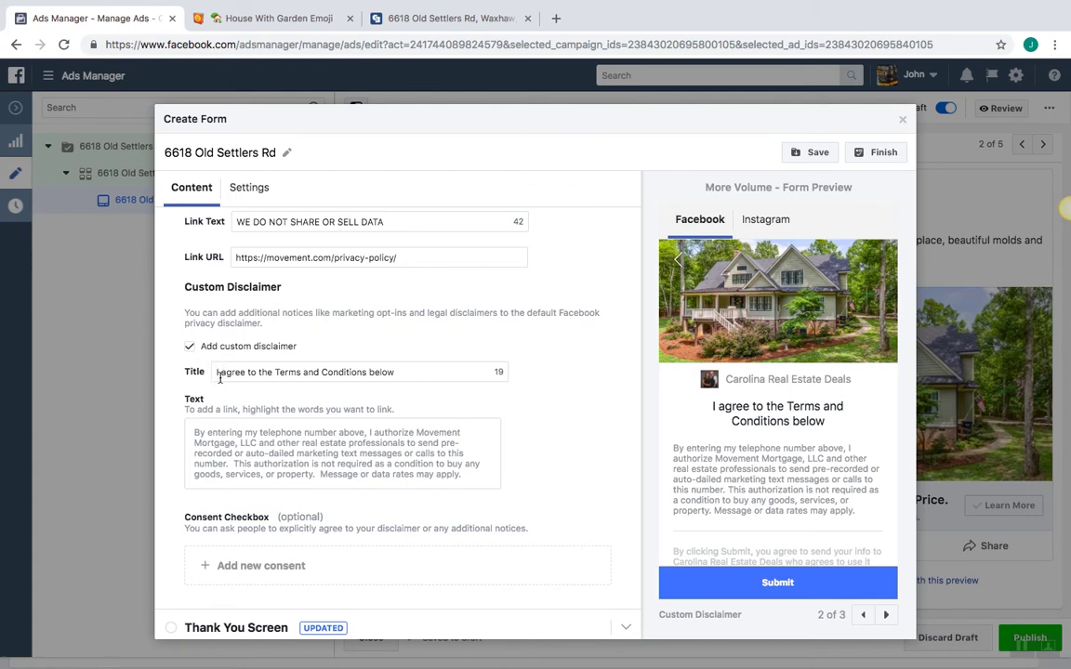
Clear the disclaimer title and text, uncheck Add custom disclaimer, and collapse Privacy Policy
left_click(413, 376)
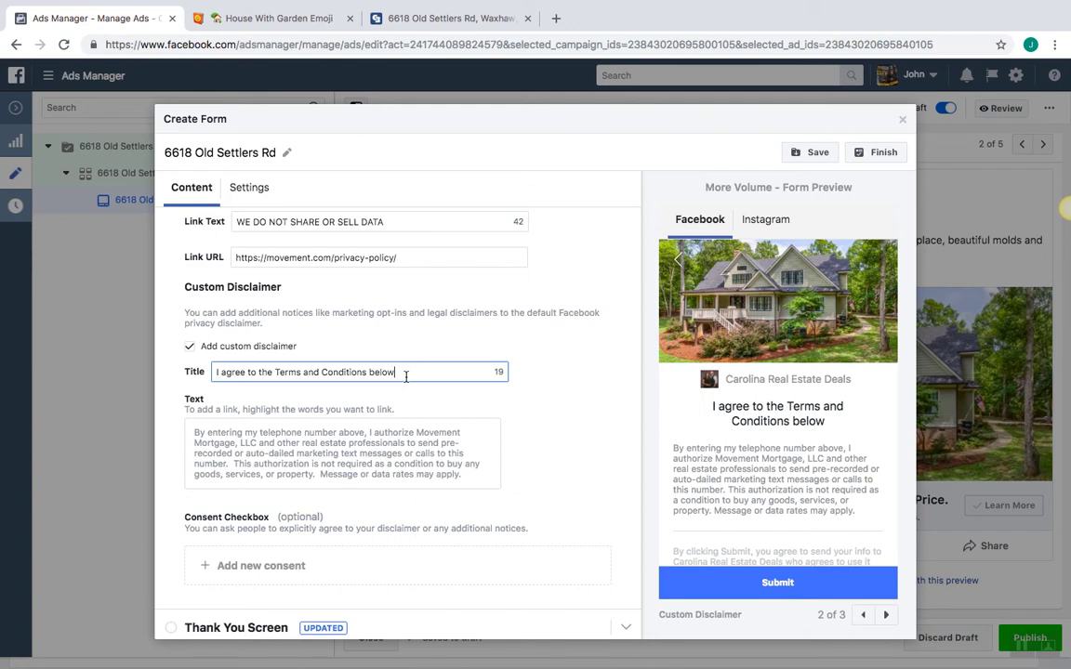
left_click(304, 439)
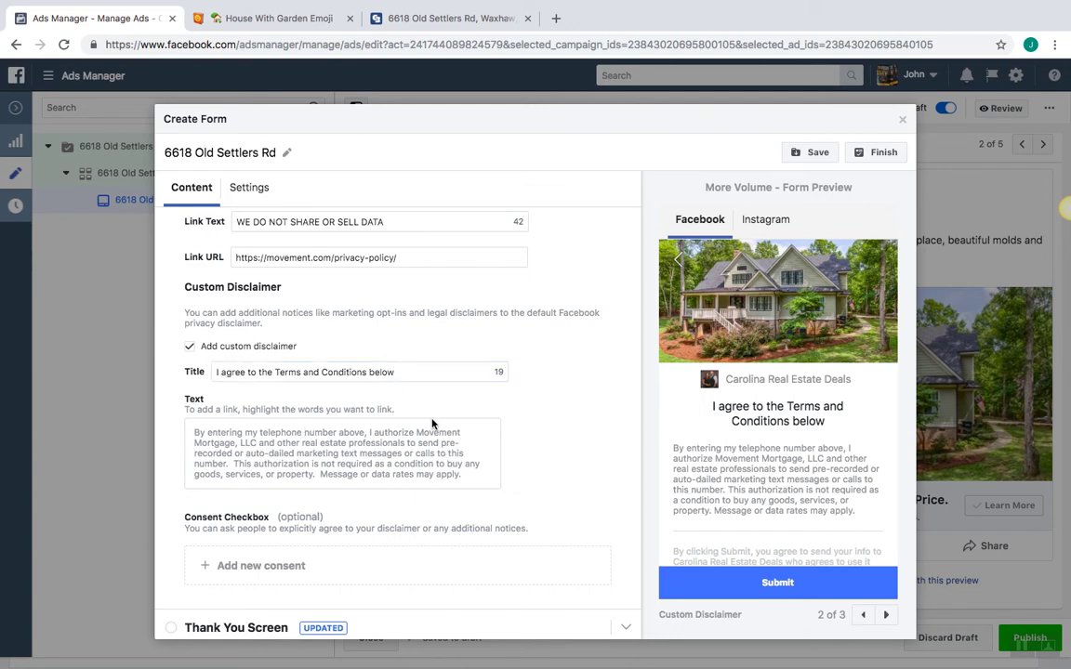
left_click(413, 373)
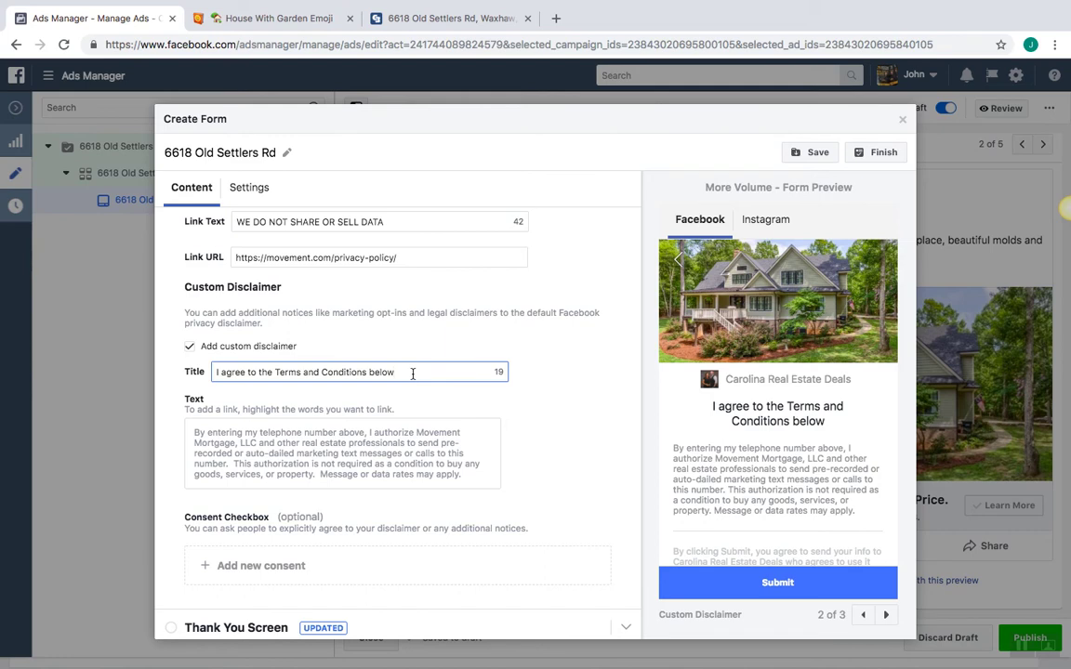
key("BackSpace")
key("BackSpace")
key("BackSpace")
key("BackSpace")
key("BackSpace")
key("BackSpace")
key("BackSpace")
key("BackSpace")
key("BackSpace")
key("BackSpace")
key("BackSpace")
key("BackSpace")
key("BackSpace")
key("BackSpace")
key("BackSpace")
key("BackSpace")
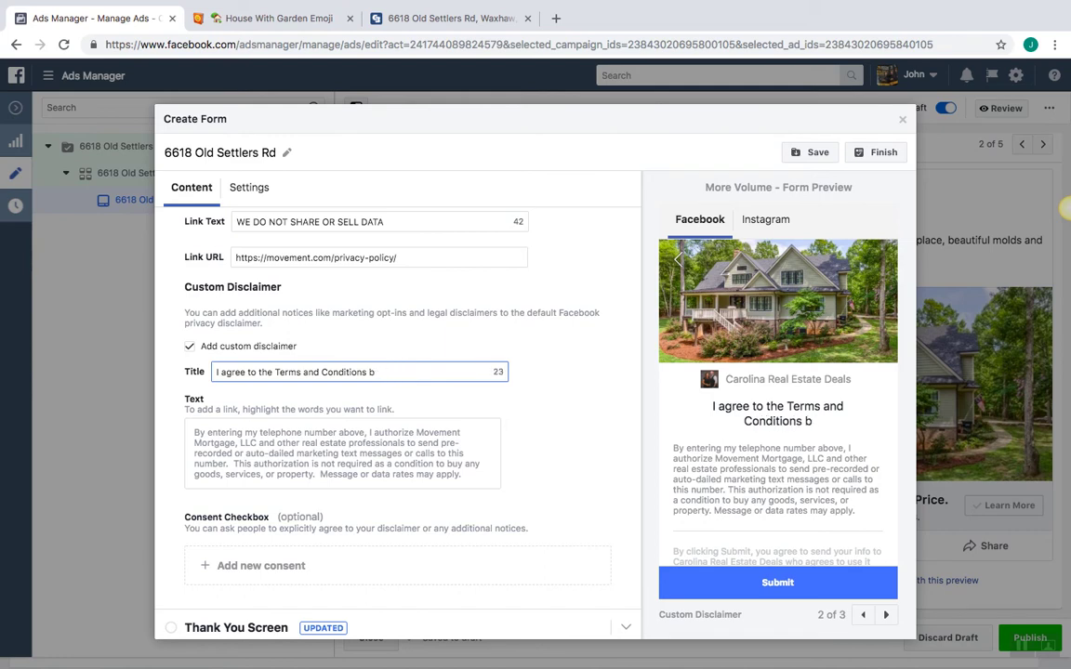
key("BackSpace")
key("BackSpace")
key("BackSpace")
key("BackSpace")
key("BackSpace")
key("BackSpace")
key("BackSpace")
key("BackSpace")
key("BackSpace")
key("BackSpace")
key("BackSpace")
key("BackSpace")
key("BackSpace")
key("BackSpace")
key("BackSpace")
key("BackSpace")
key("BackSpace")
key("BackSpace")
key("BackSpace")
key("BackSpace")
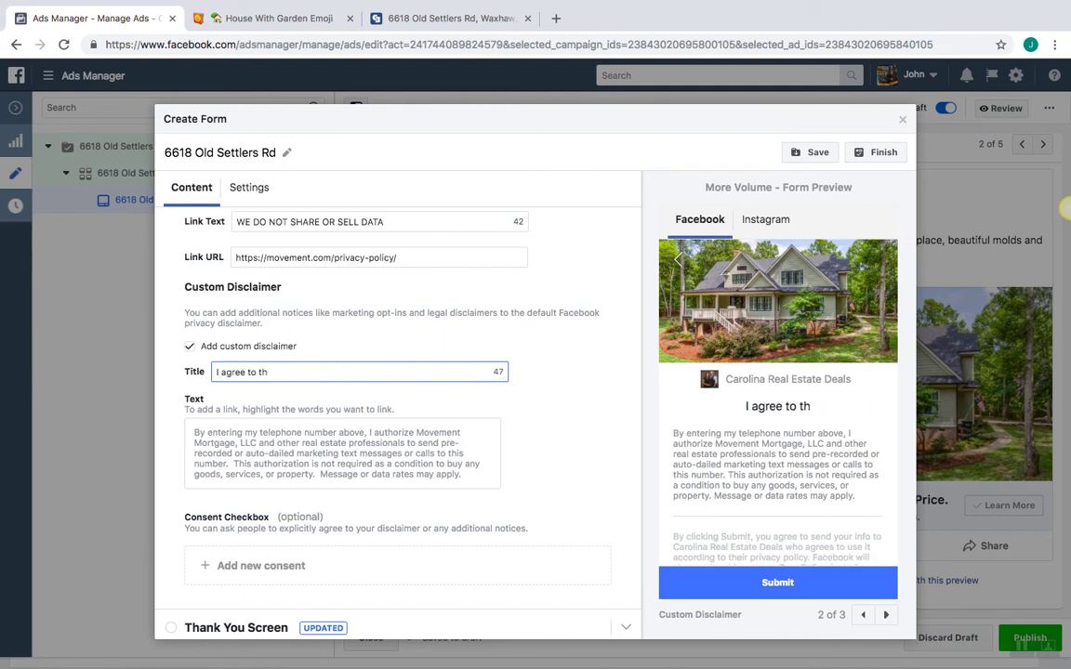
key("BackSpace")
key("BackSpace")
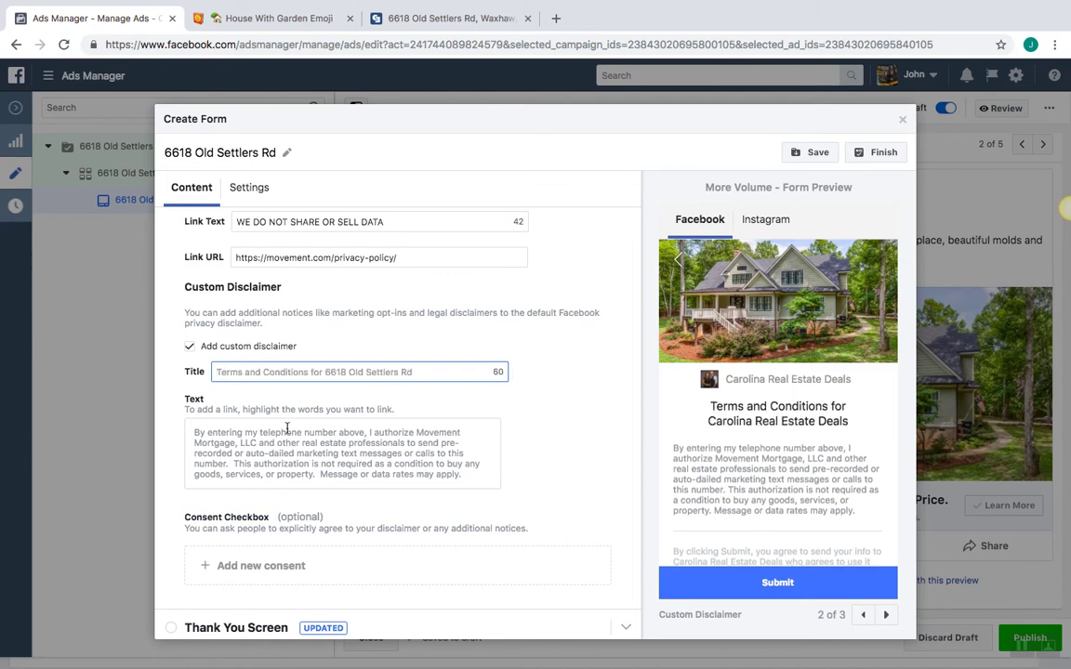
triple_click(285, 430)
key("BackSpace")
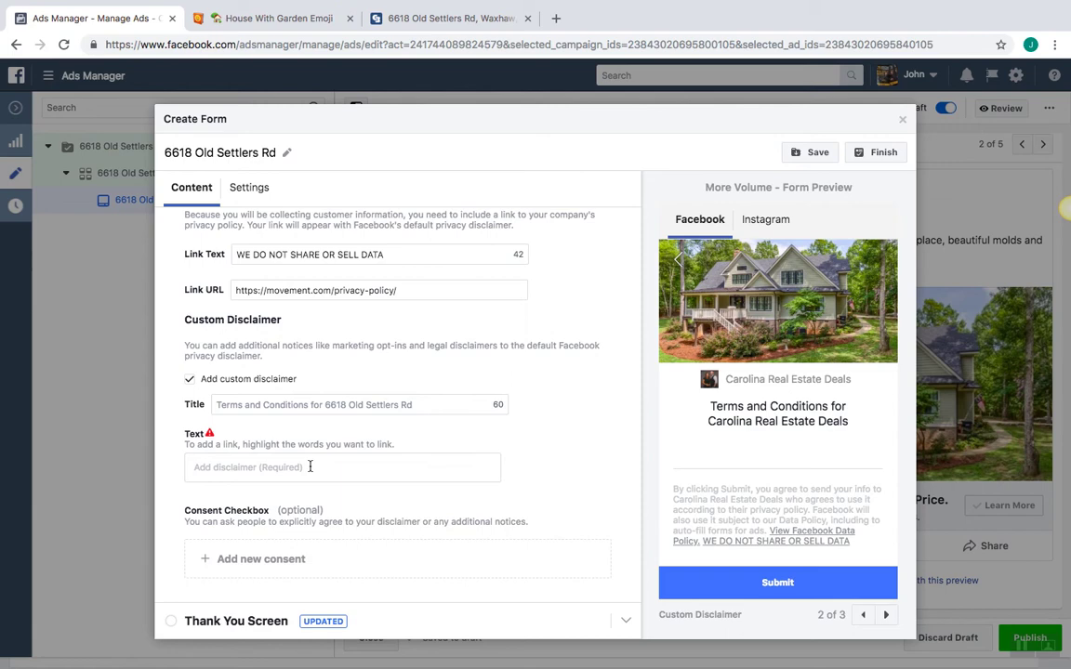
left_click(190, 378)
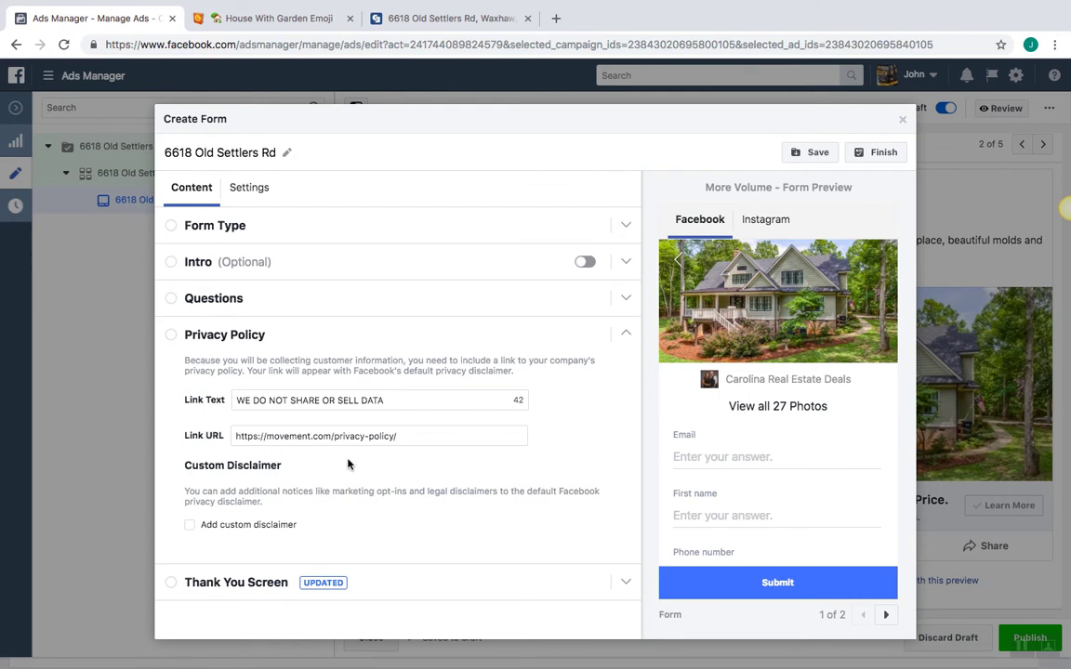
left_click(174, 340)
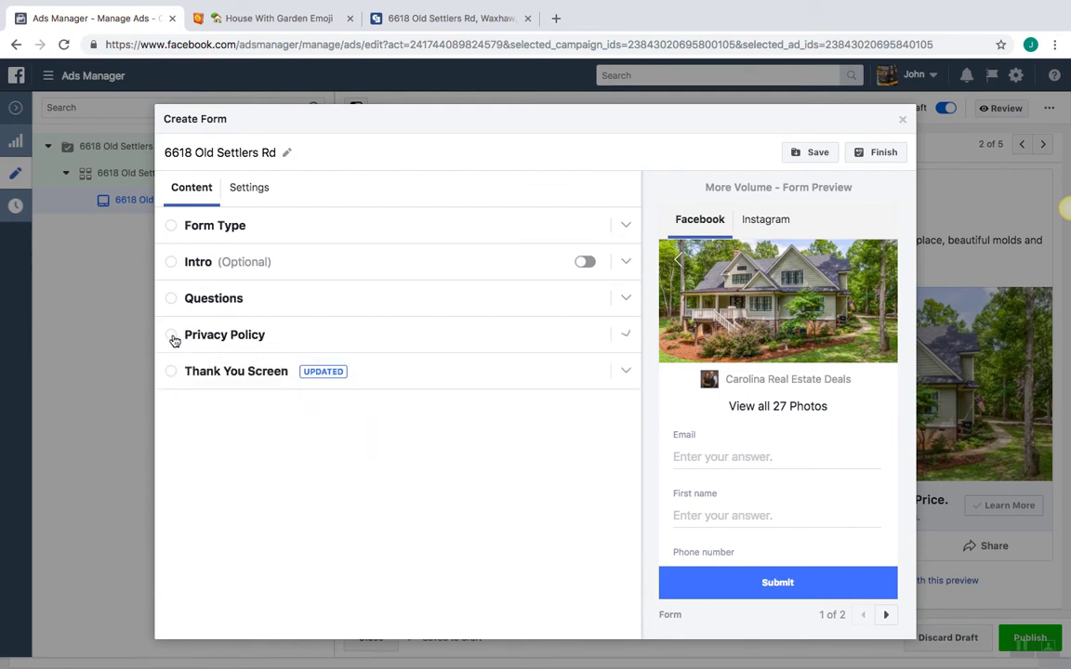
Change the thank-you screen headline to 'We'll contect you shortly.'
left_click(172, 373)
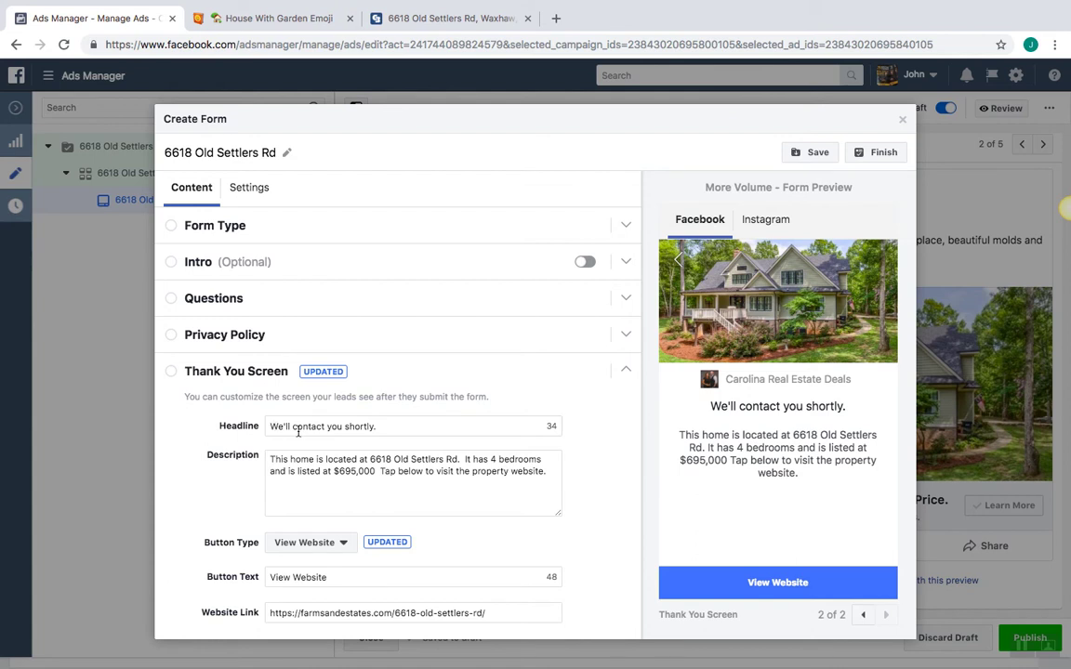
left_click(397, 432)
key("BackSpace")
key("BackSpace")
key("BackSpace")
key("BackSpace")
key("BackSpace")
key("BackSpace")
key("BackSpace")
key("BackSpace")
key("BackSpace")
key("BackSpace")
key("BackSpace")
key("BackSpace")
key("BackSpace")
key("BackSpace")
key("BackSpace")
key("BackSpace")
key("BackSpace")
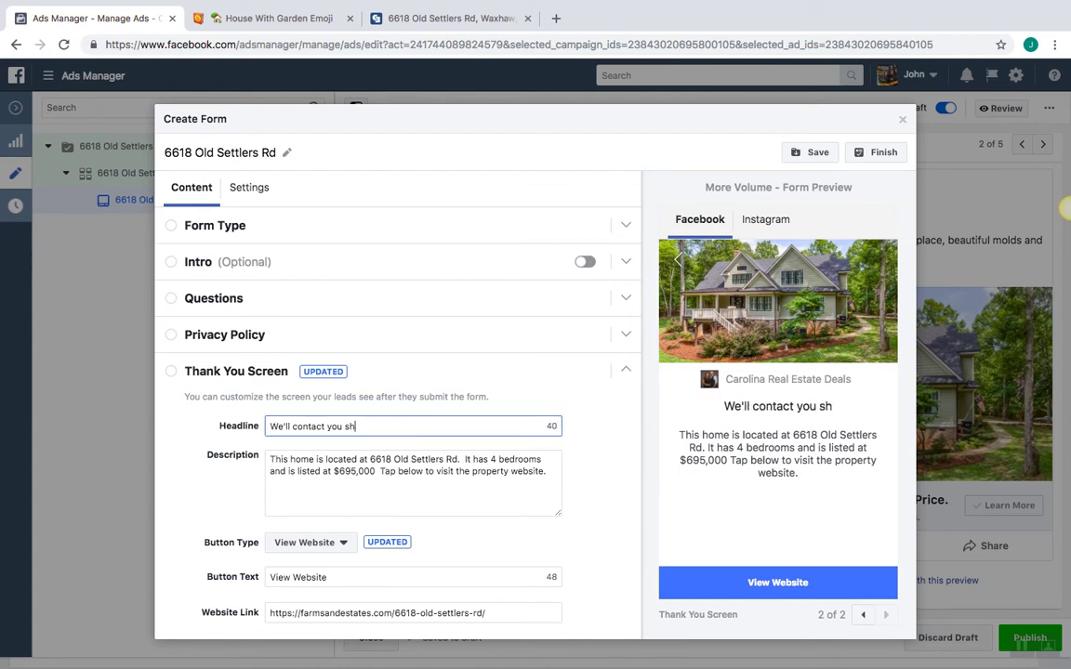
key("BackSpace")
key("BackSpace")
key("BackSpace")
key("BackSpace")
key("BackSpace")
key("BackSpace")
key("BackSpace")
key("BackSpace")
key("BackSpace")
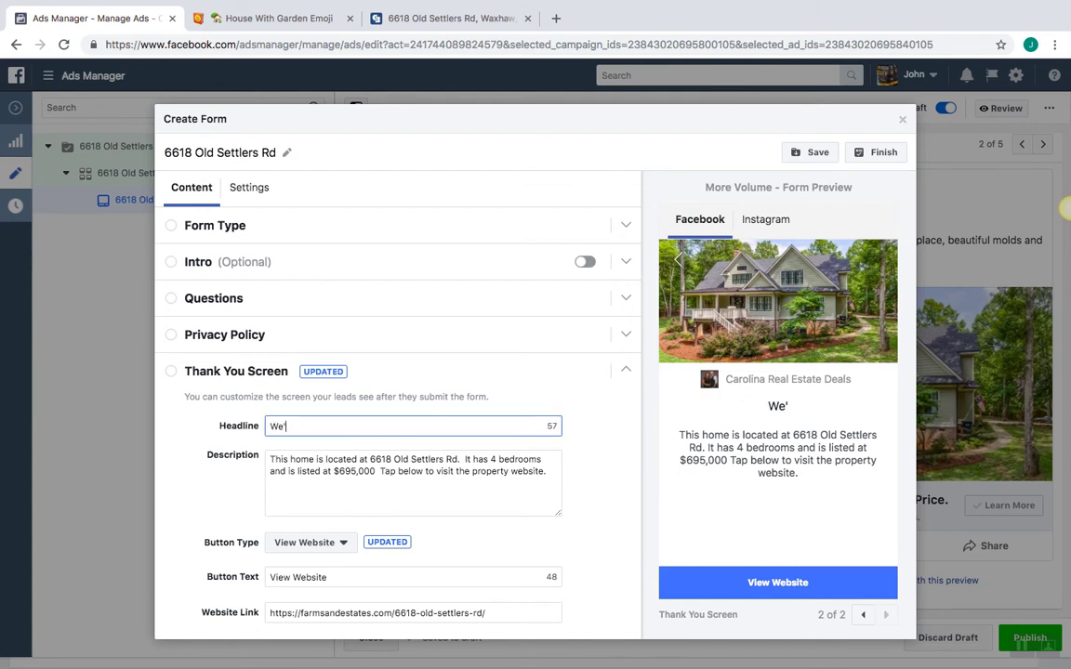
type("We'")
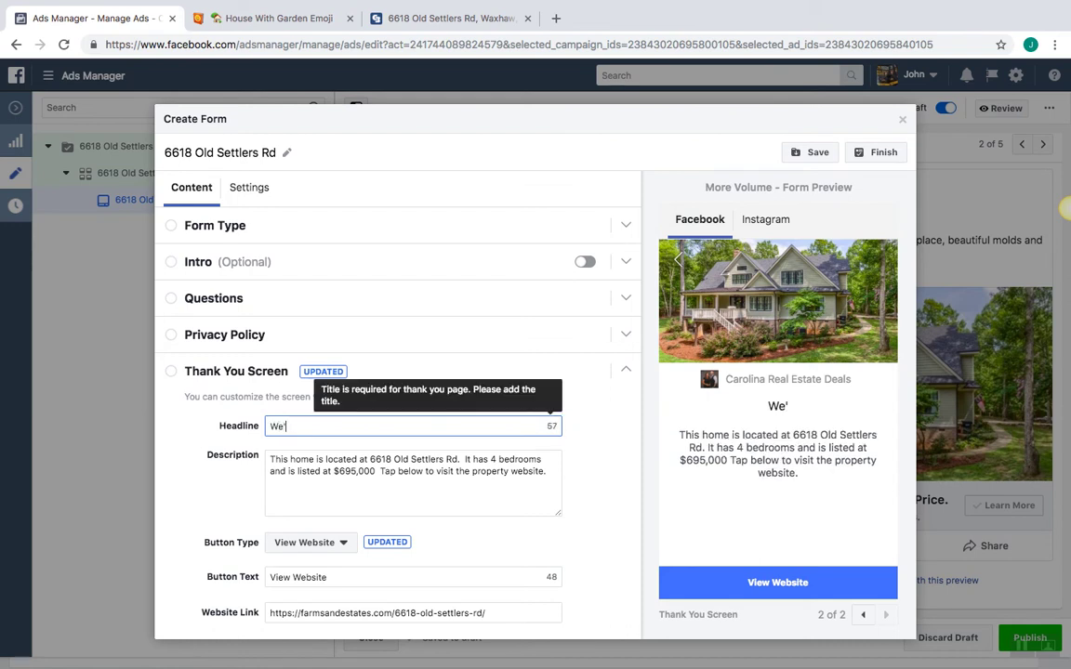
type("ll conte")
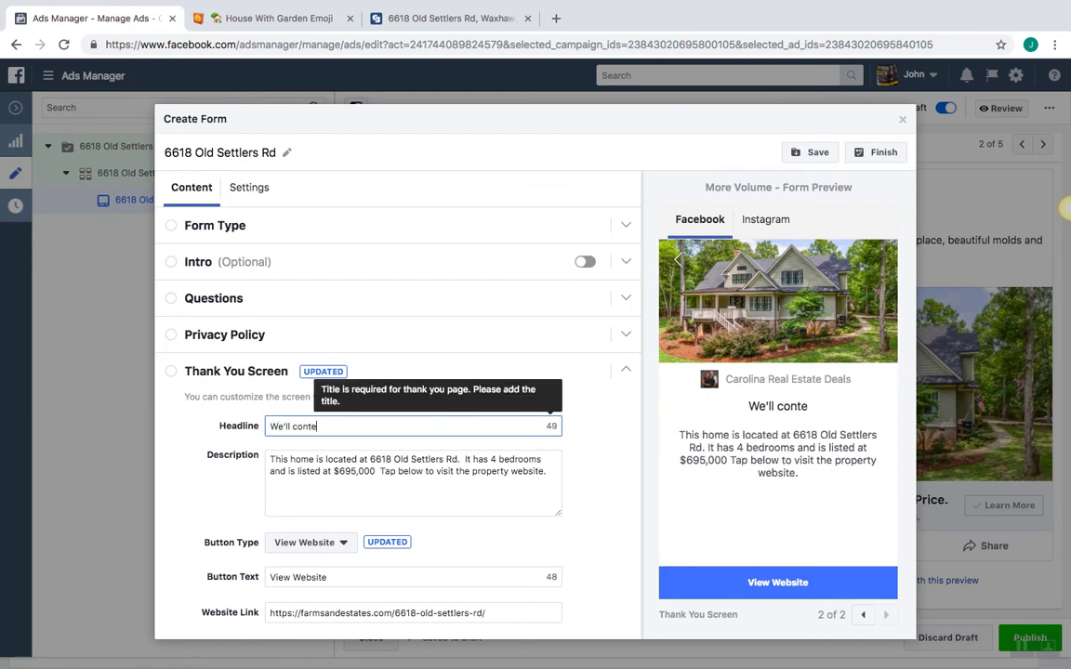
key("BackSpace")
type("act you ")
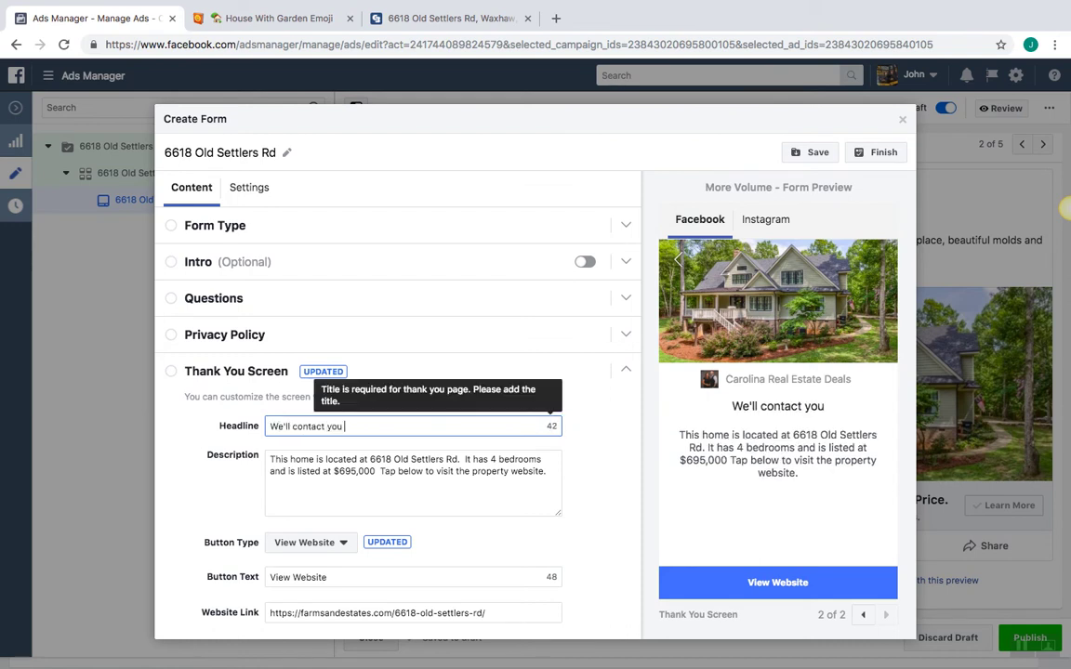
type("shortly.")
Add a period after $695,000 in the thank-you description and check the website link
left_click(420, 470)
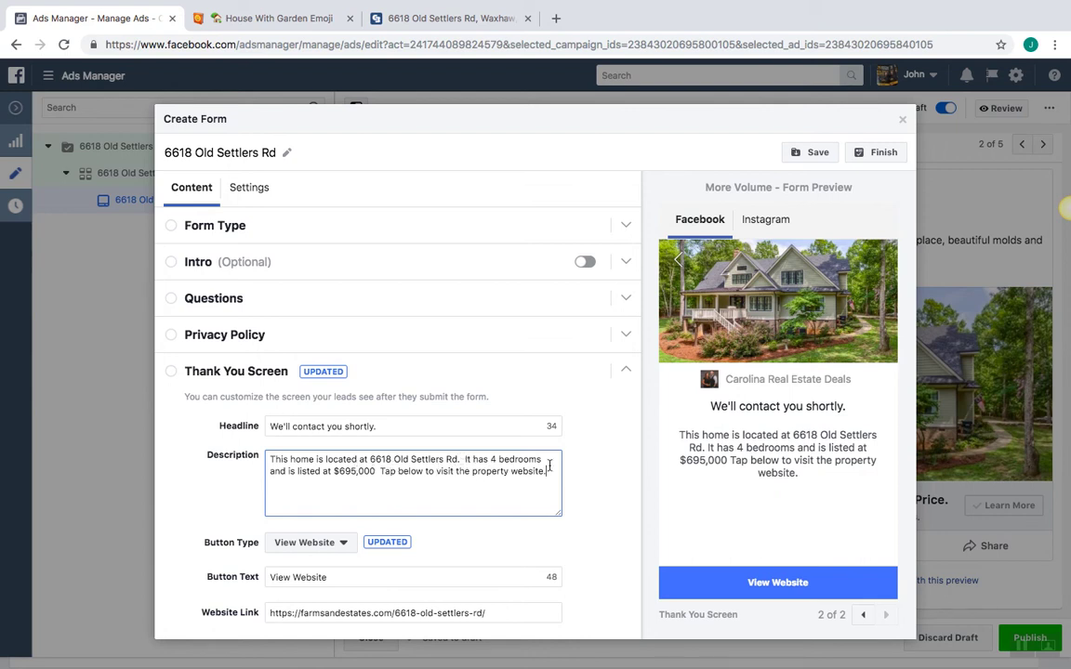
left_click(375, 472)
type(".")
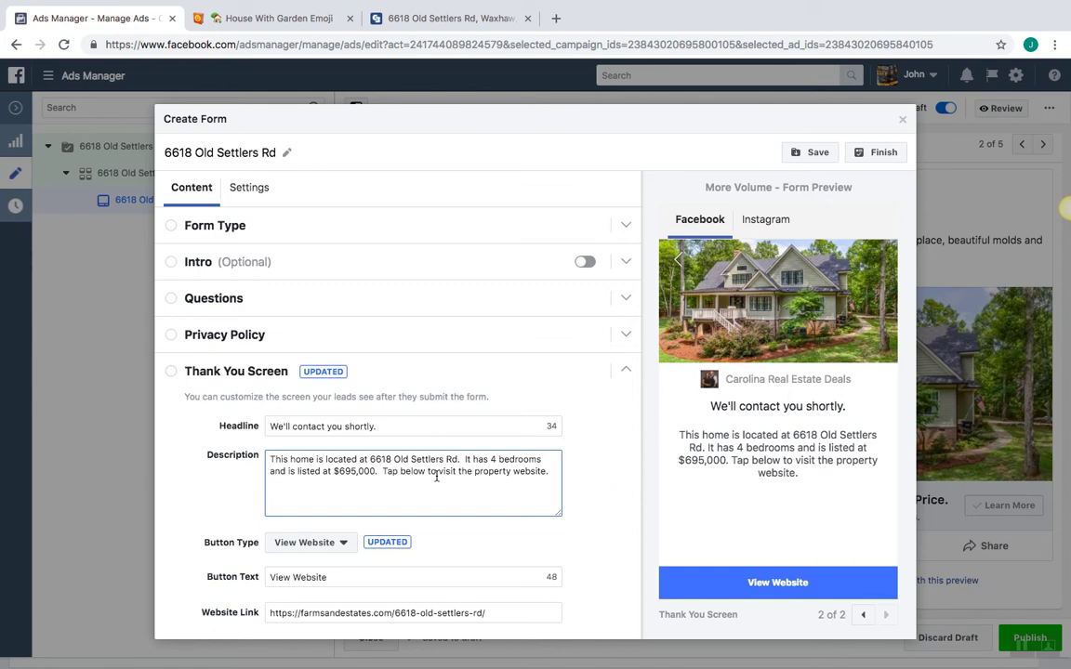
left_click(549, 475)
left_click(582, 482)
scroll(583, 482, "down", 1)
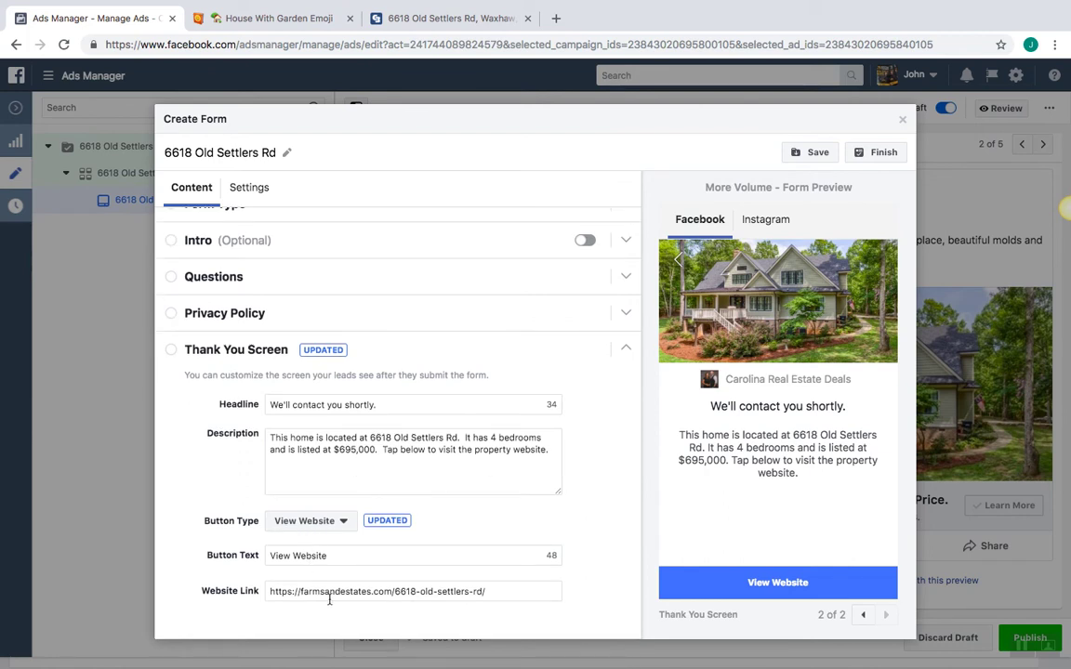
left_click(275, 595)
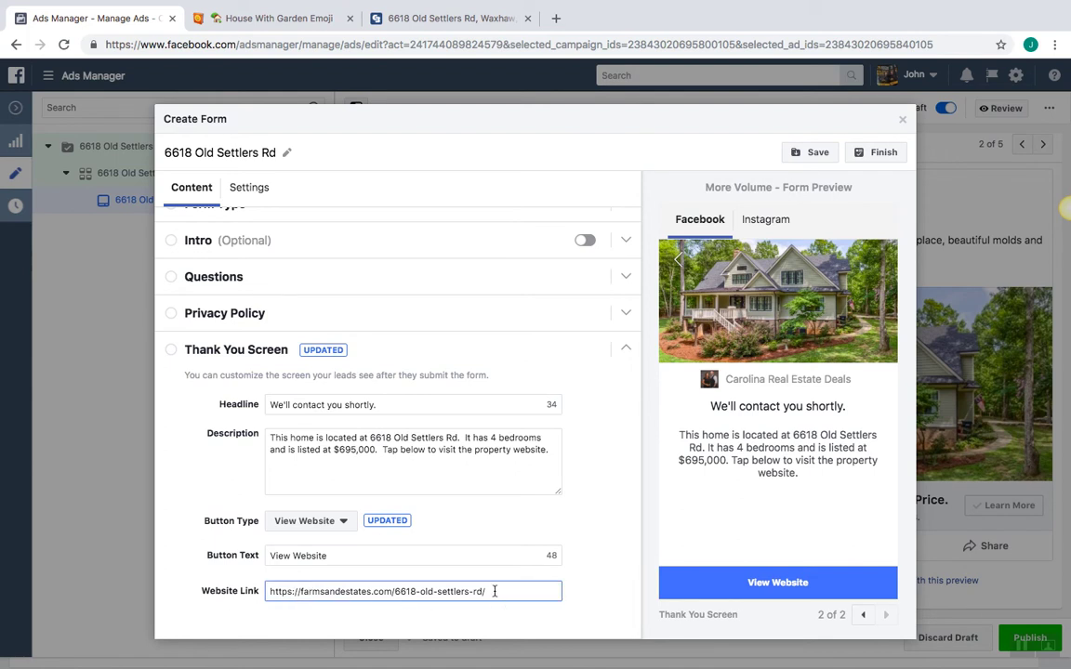
Copy the Coldwell Banker listing's web address and return to the lead form
left_click(381, 18)
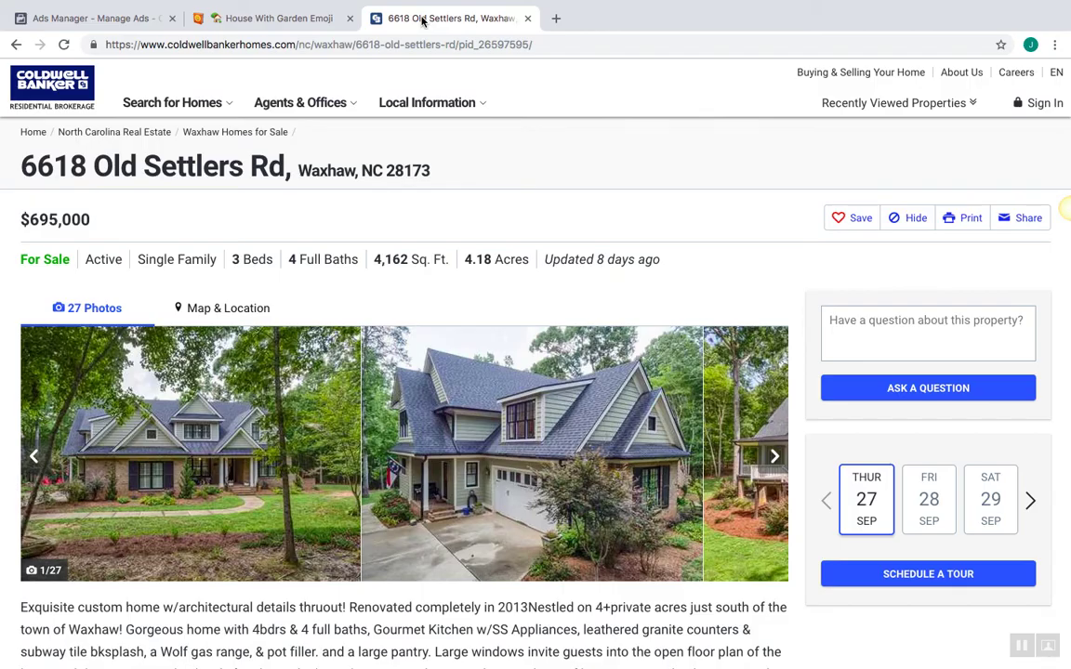
left_click(370, 44)
right_click(370, 44)
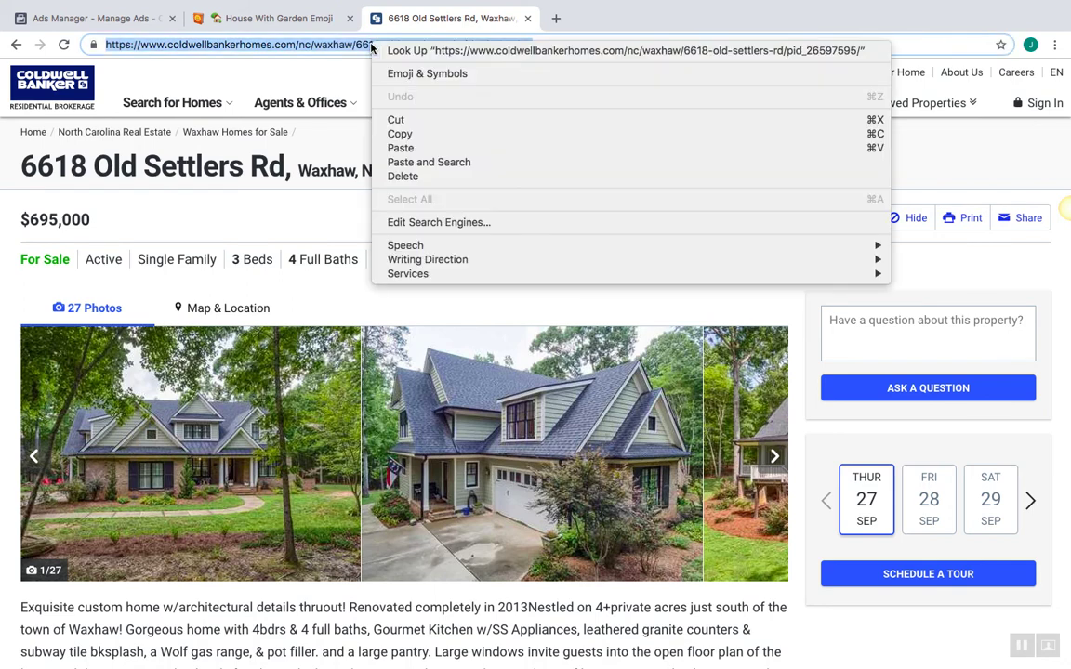
left_click(401, 134)
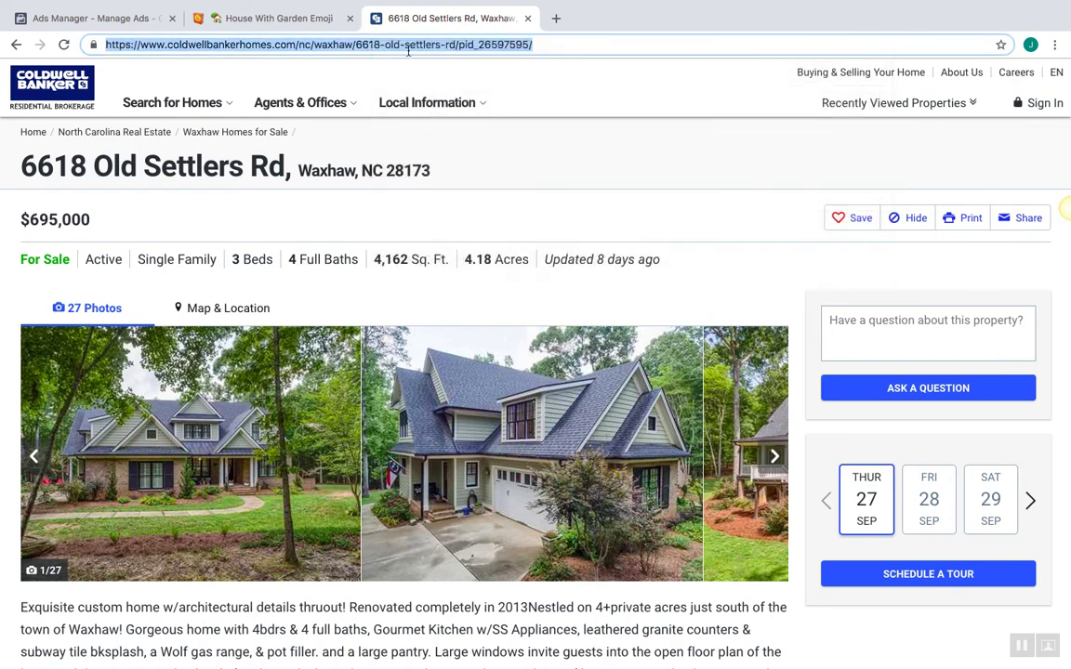
left_click(135, 18)
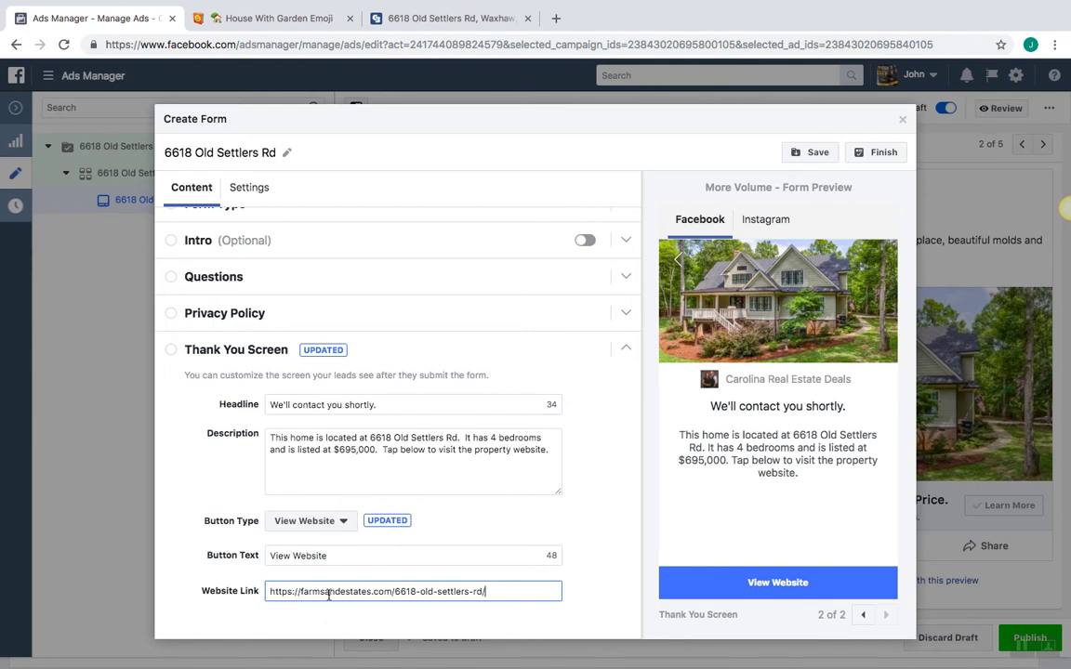
Update the thank-you Website Link address, collapse Thank You Screen, then save and finish the form
left_click(374, 606)
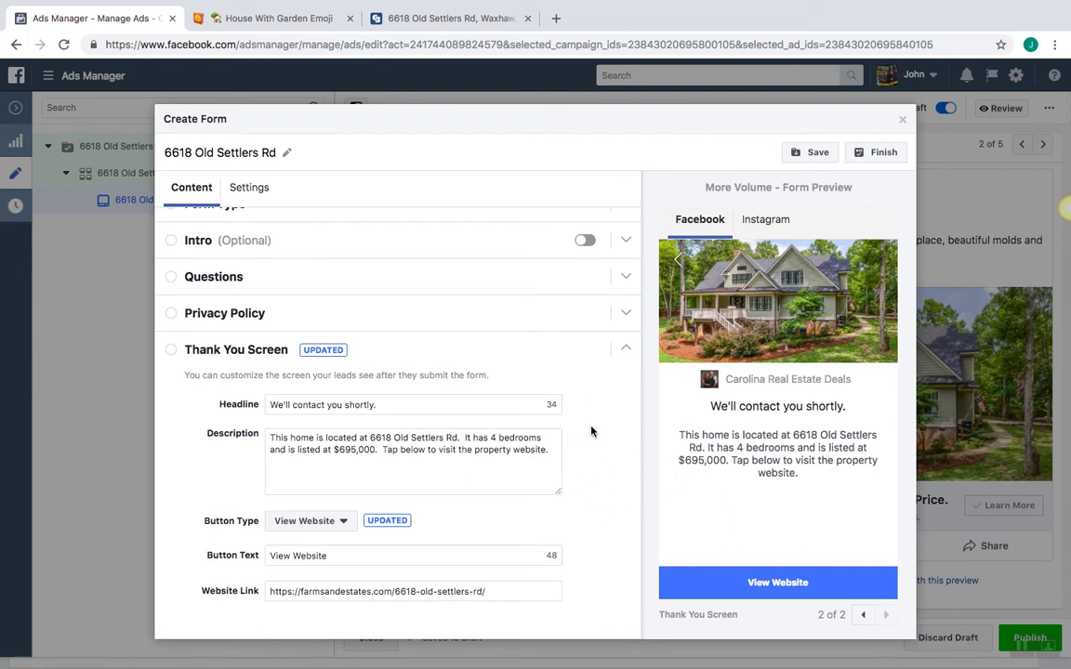
left_click(438, 591)
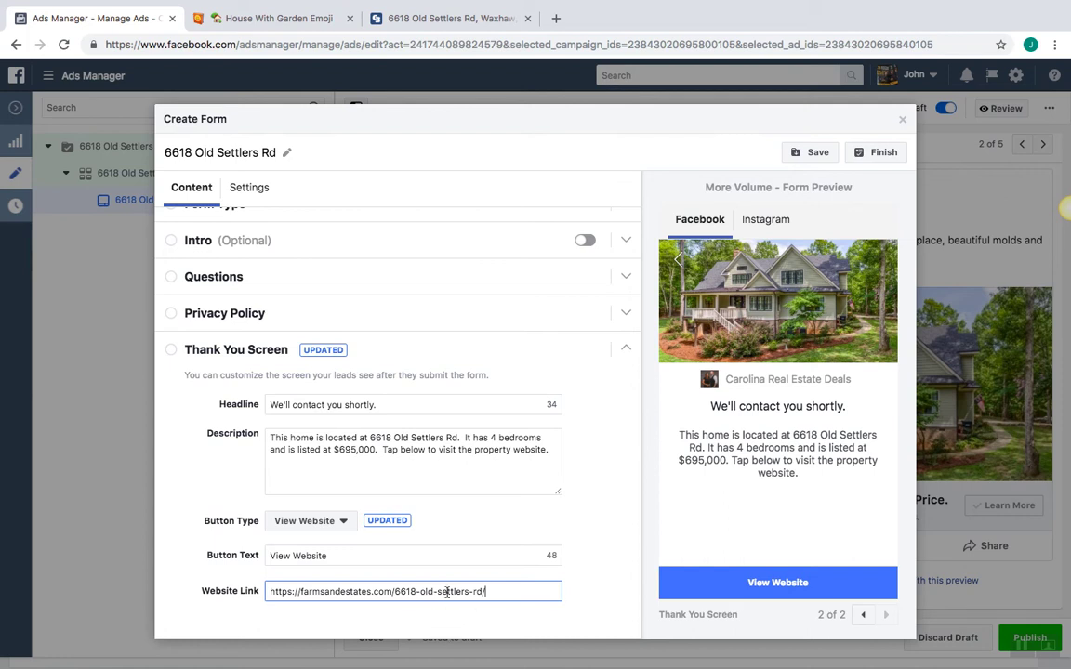
left_click(602, 592)
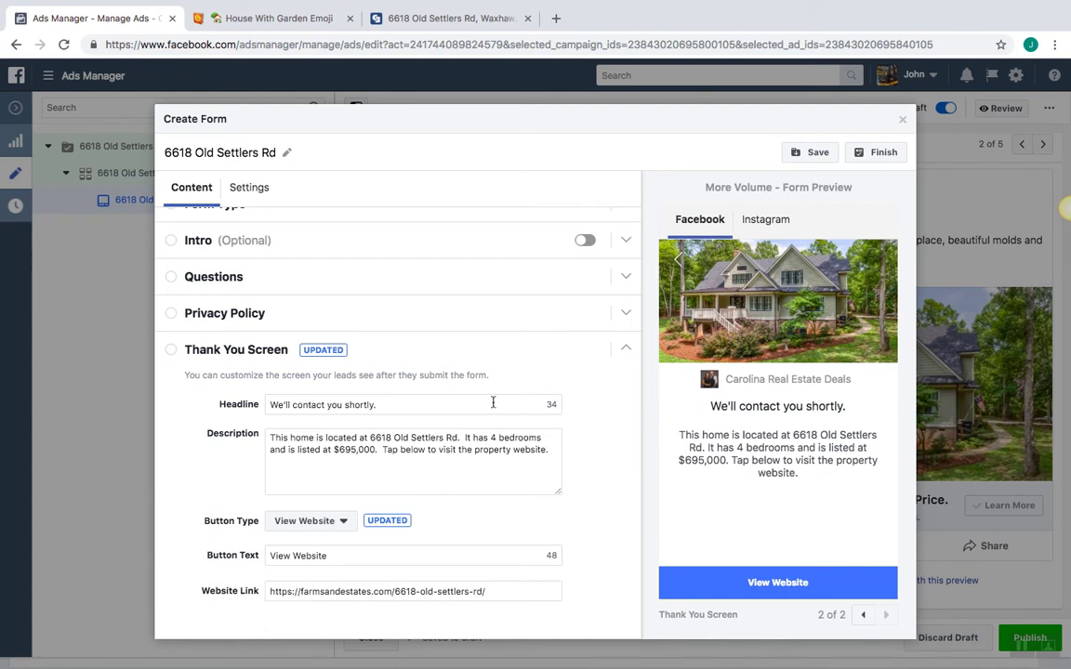
left_click(173, 350)
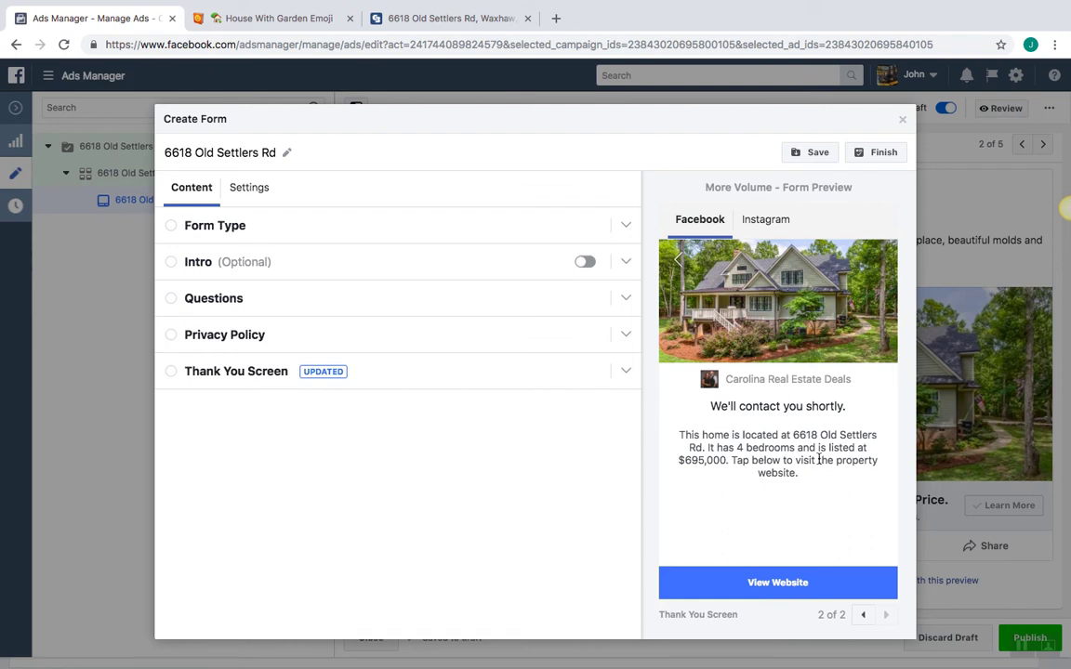
left_click(808, 154)
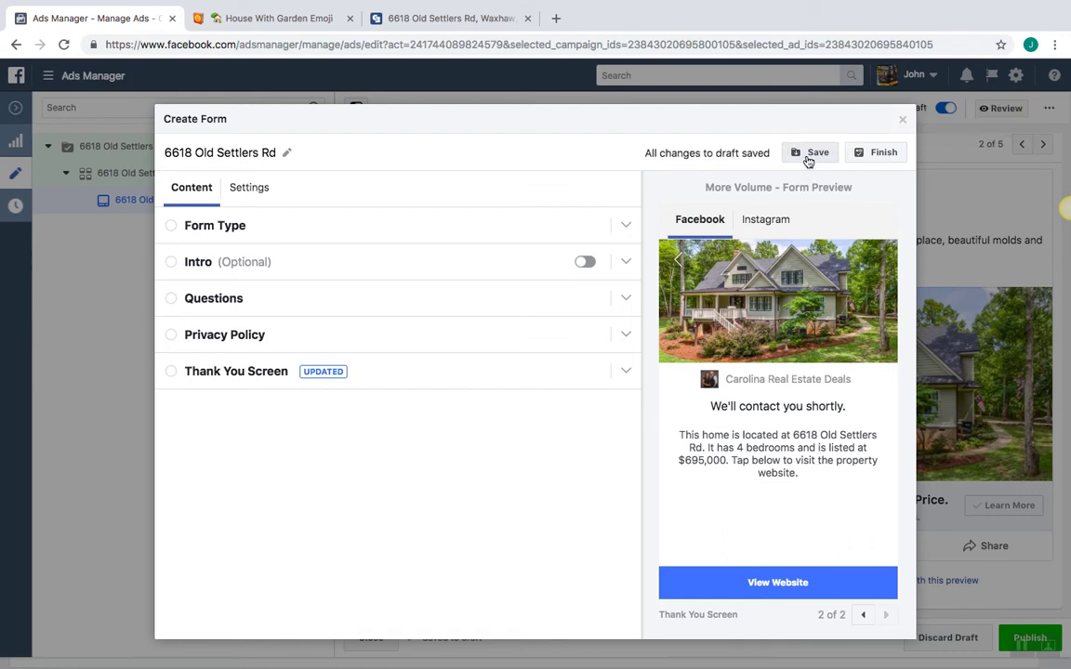
left_click(867, 160)
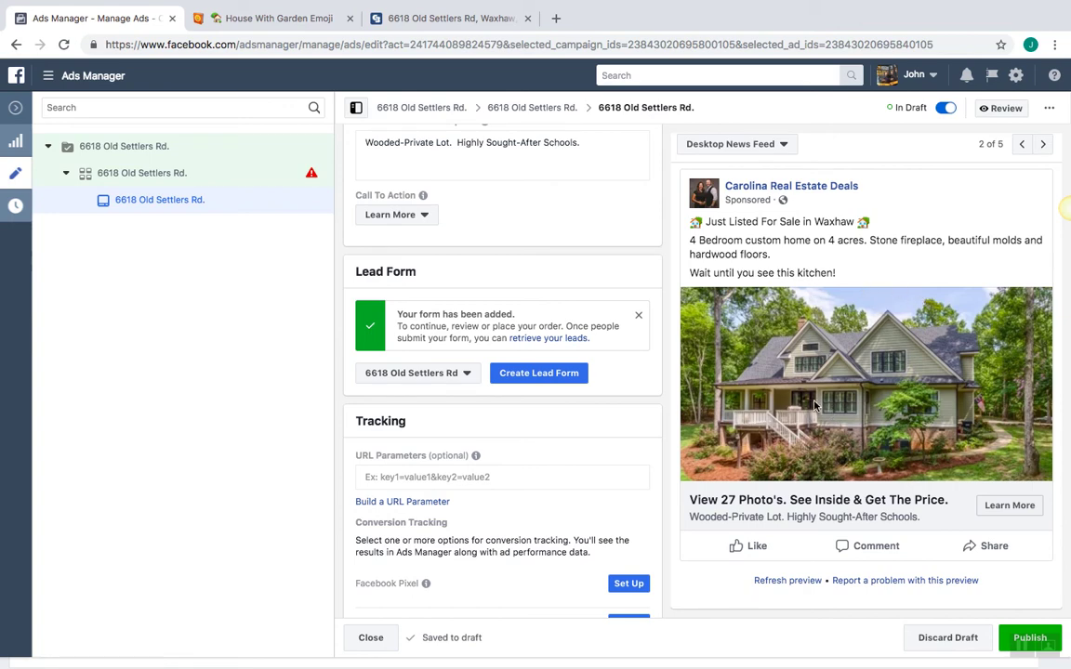
Step through all five placement previews, back to Mobile News Feed, then publish the campaign
left_click(1044, 145)
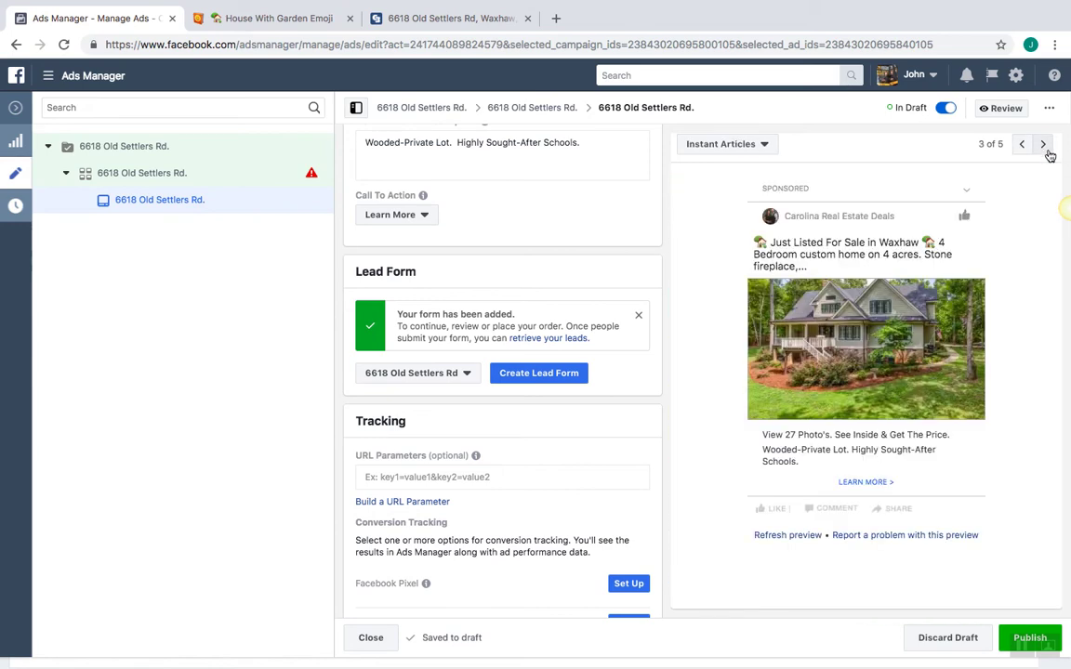
left_click(1043, 146)
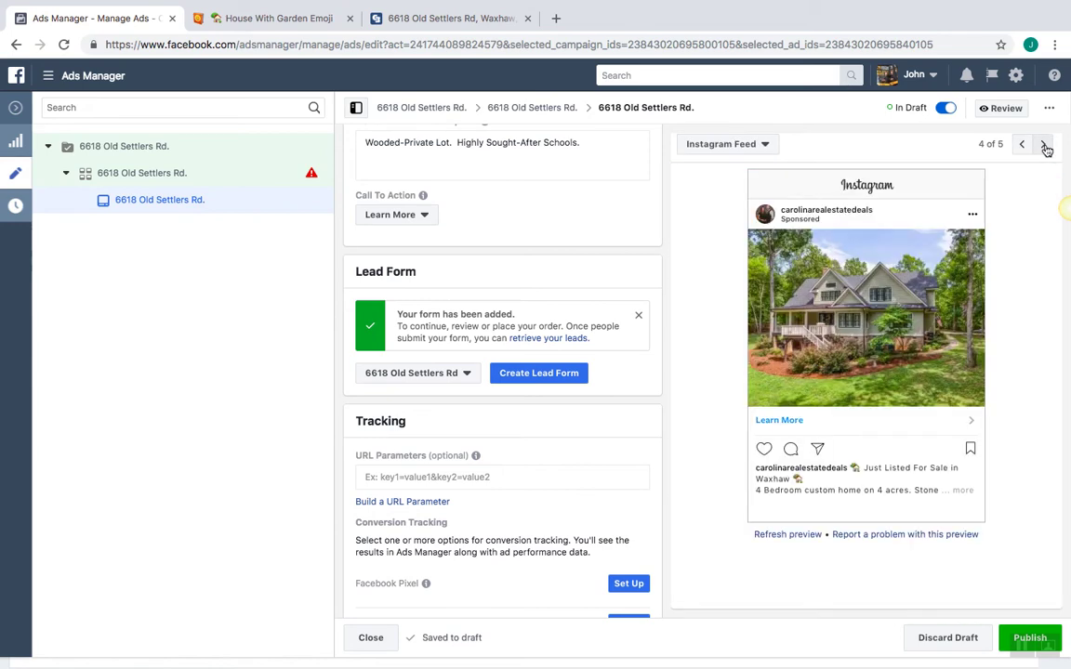
left_click(1045, 146)
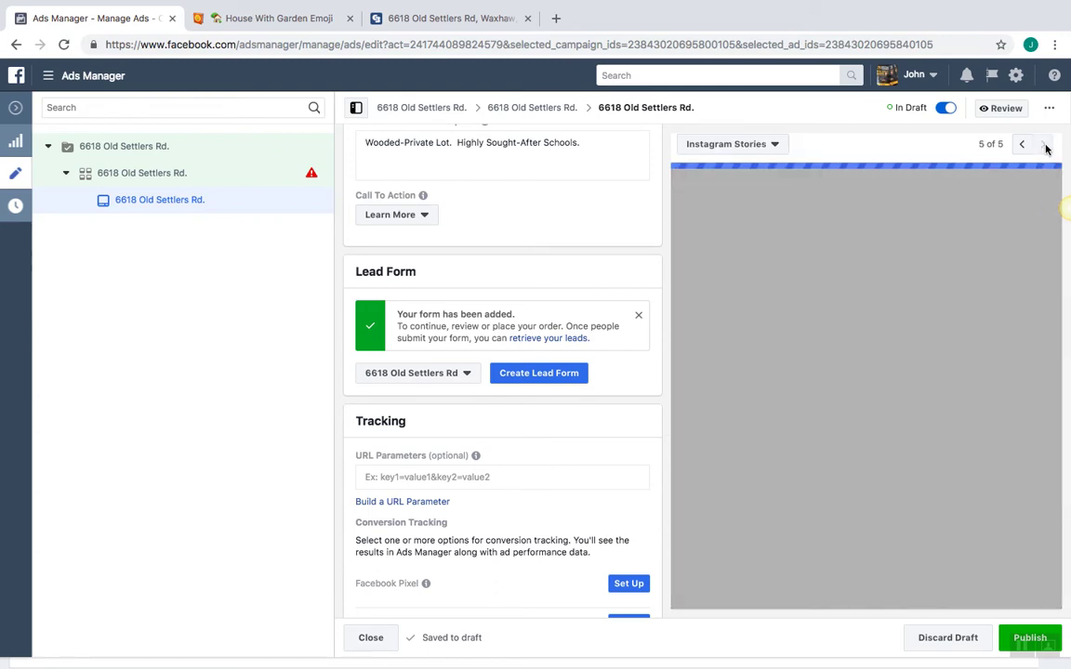
left_click(1020, 145)
left_click(1019, 146)
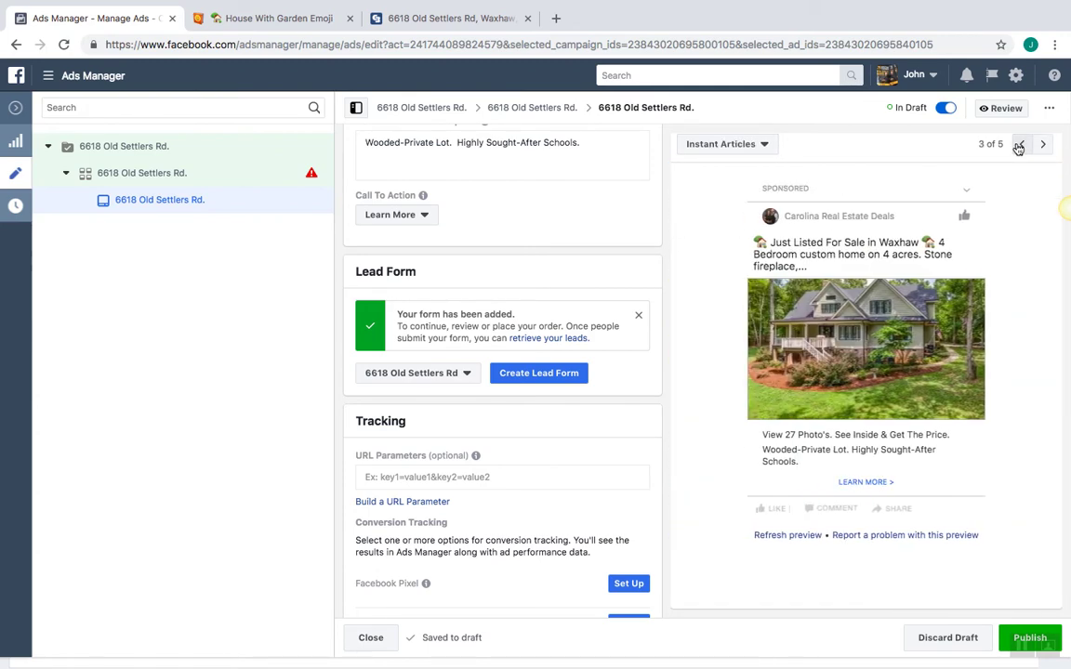
left_click(1019, 146)
left_click(1019, 146)
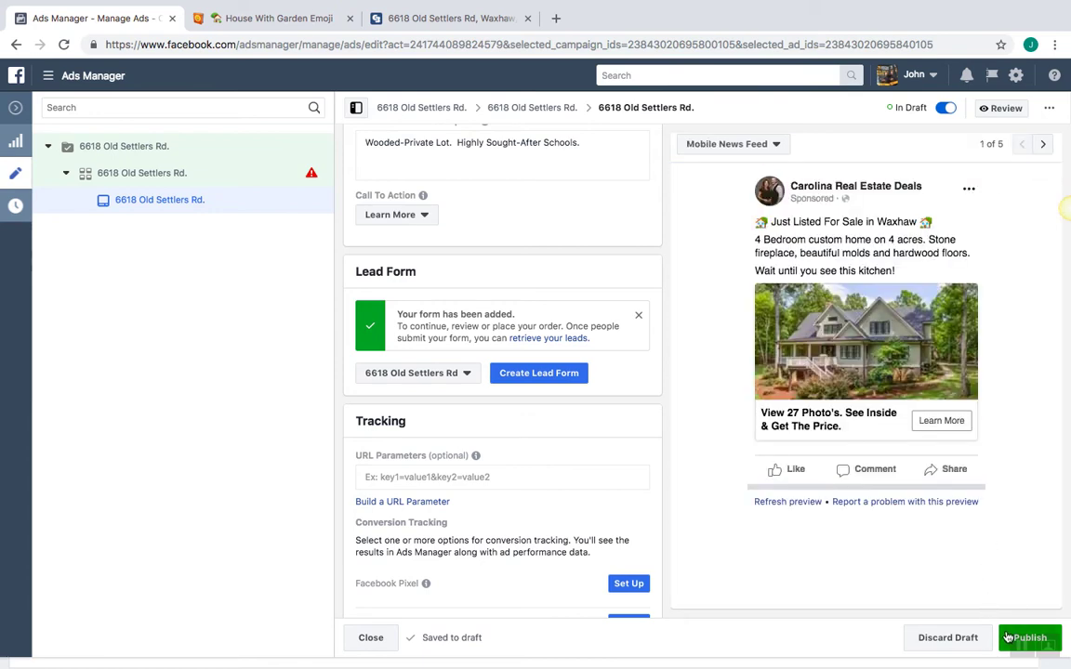
left_click(1008, 638)
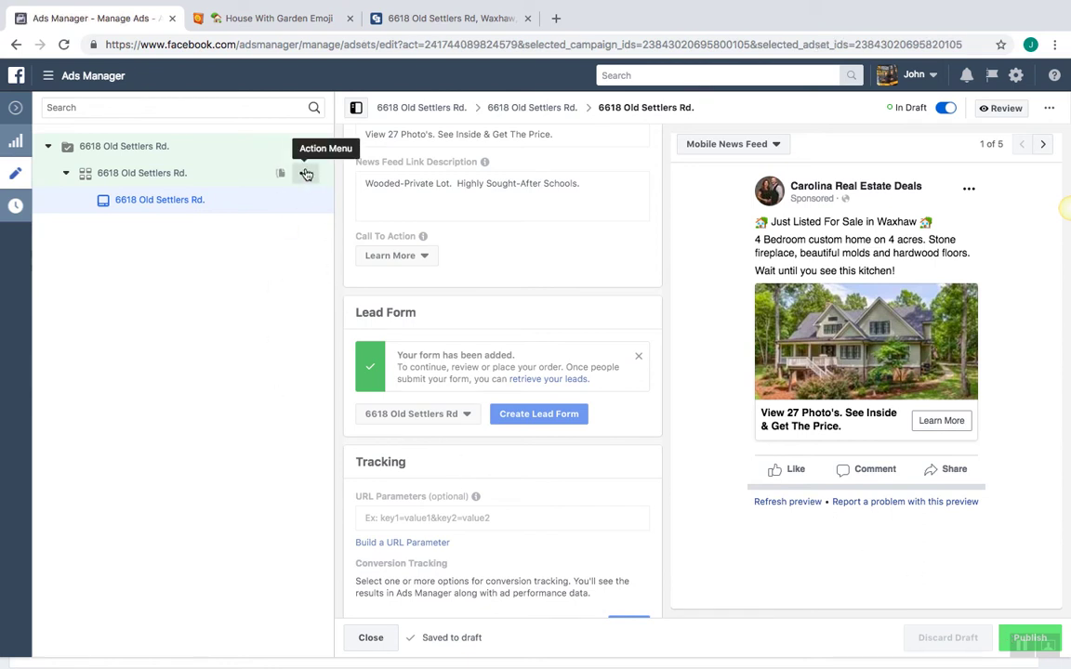
Open the ad set, dismiss the unpublished notice, and set its end date to Sep 29, 2018
left_click(212, 179)
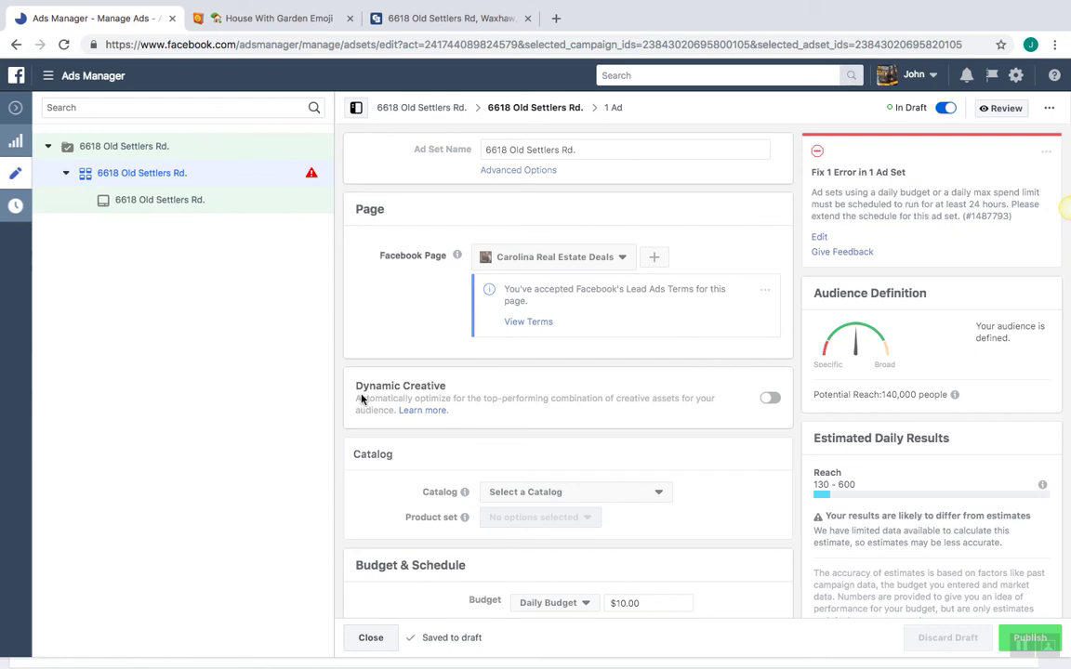
scroll(349, 447, "down", 5)
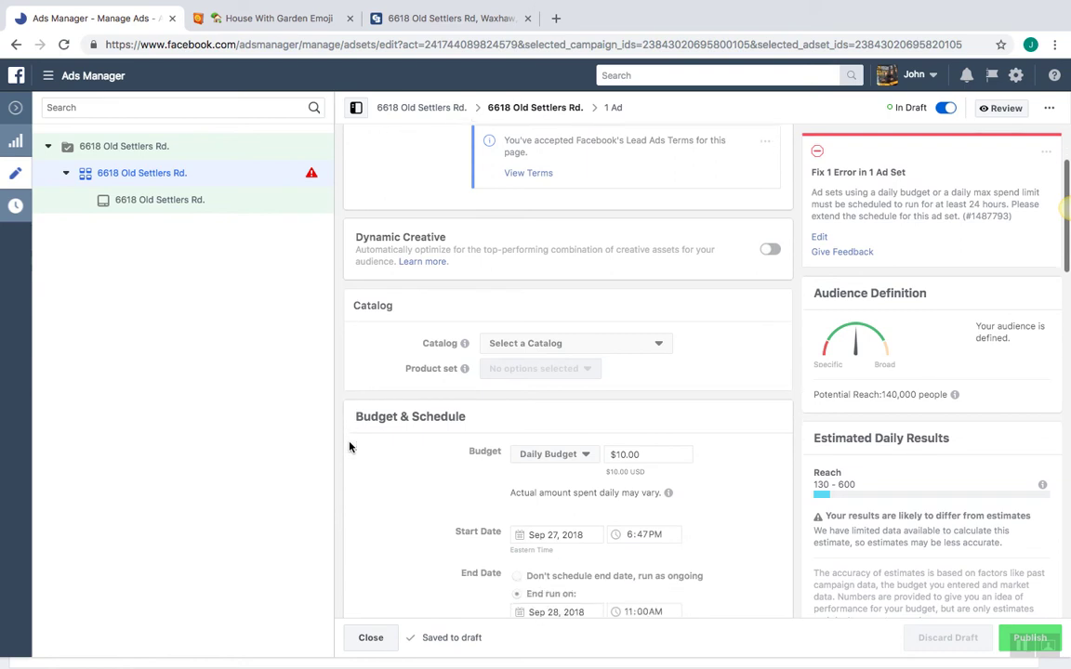
scroll(350, 447, "down", 2)
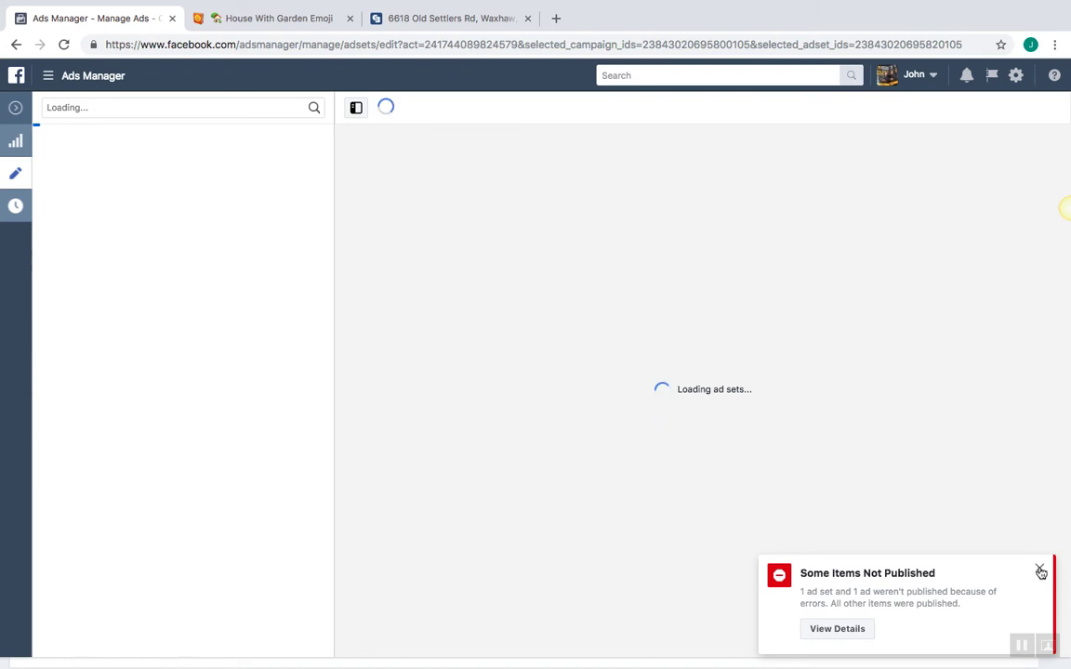
left_click(1040, 571)
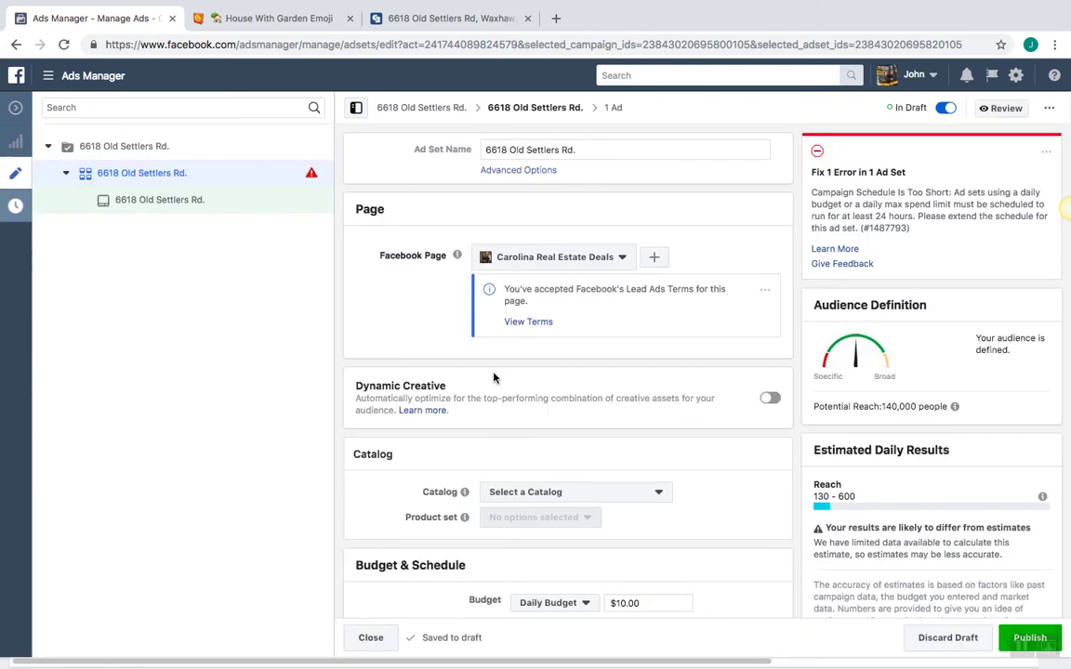
scroll(494, 376, "down", 1)
scroll(493, 376, "down", 4)
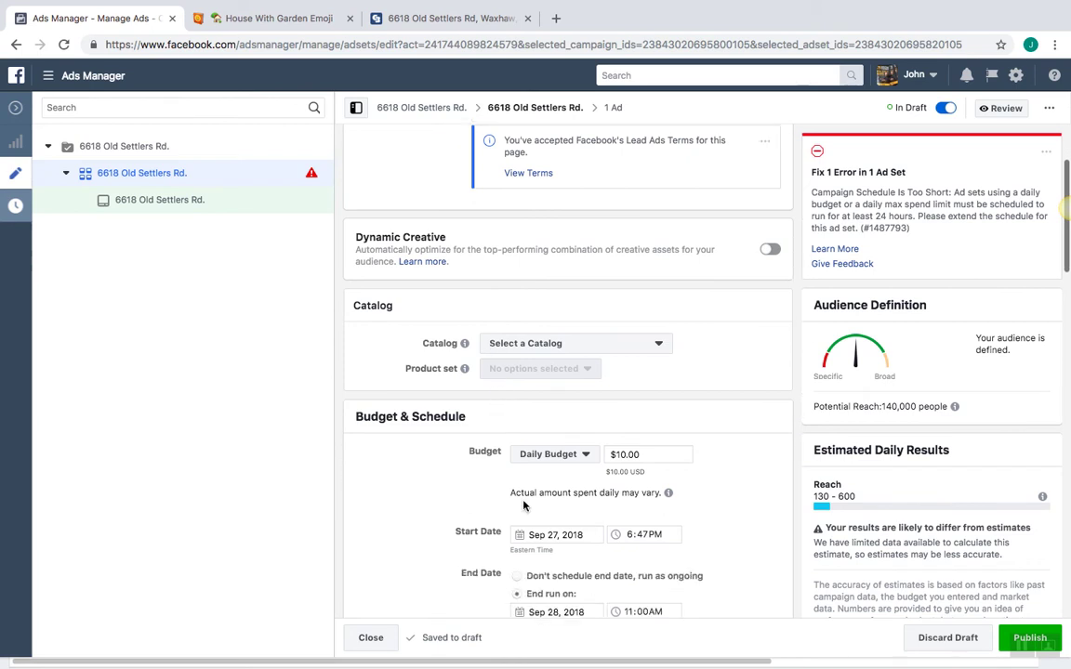
left_click(522, 543)
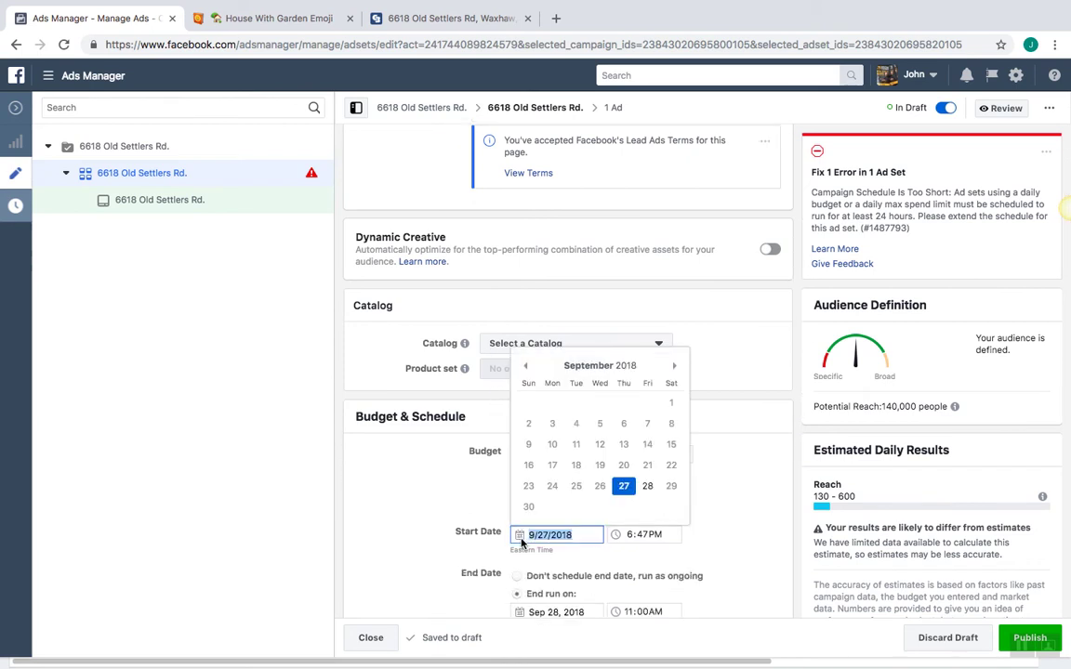
left_click(521, 614)
left_click(671, 563)
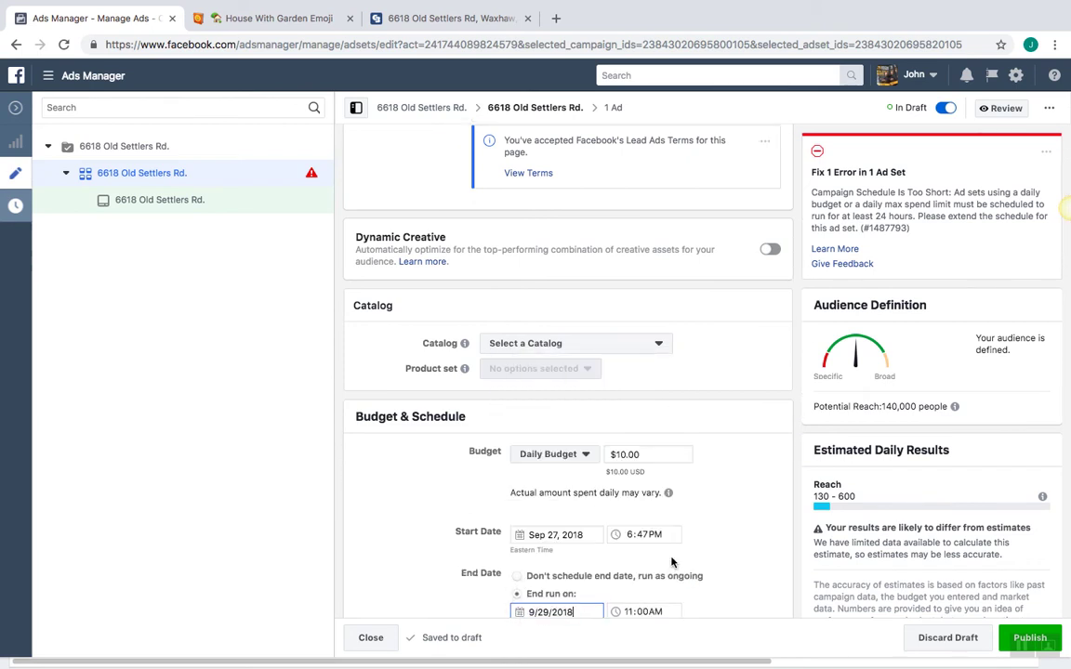
left_click(734, 537)
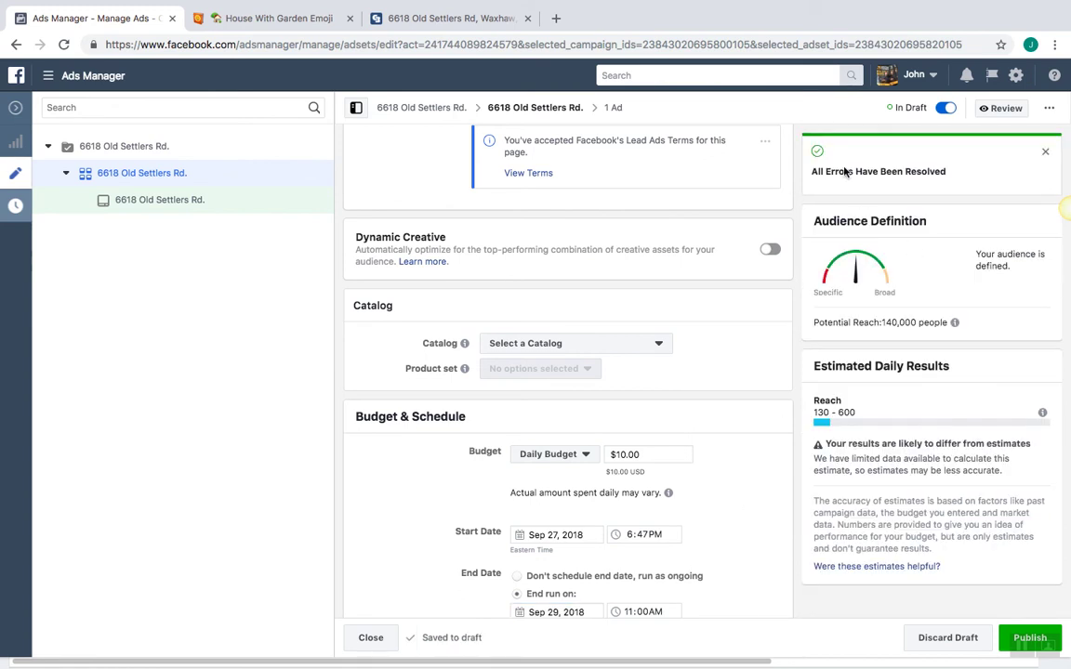
left_click(1045, 151)
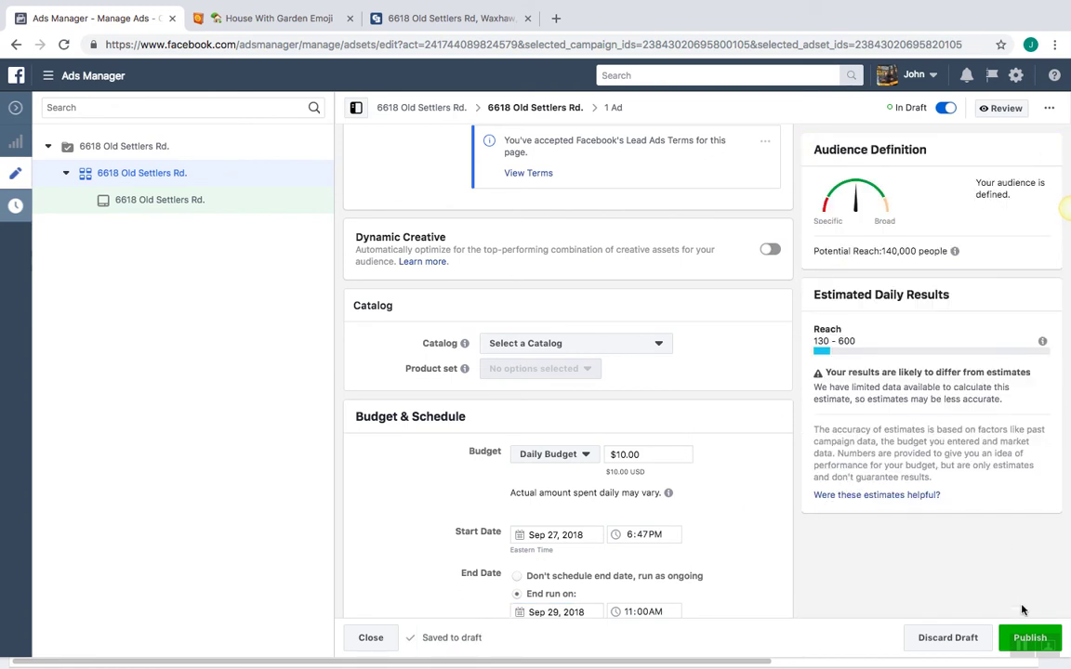
Publish the fixed campaign, preview the ad in Desktop News Feed, and close the emoji page
left_click(1012, 635)
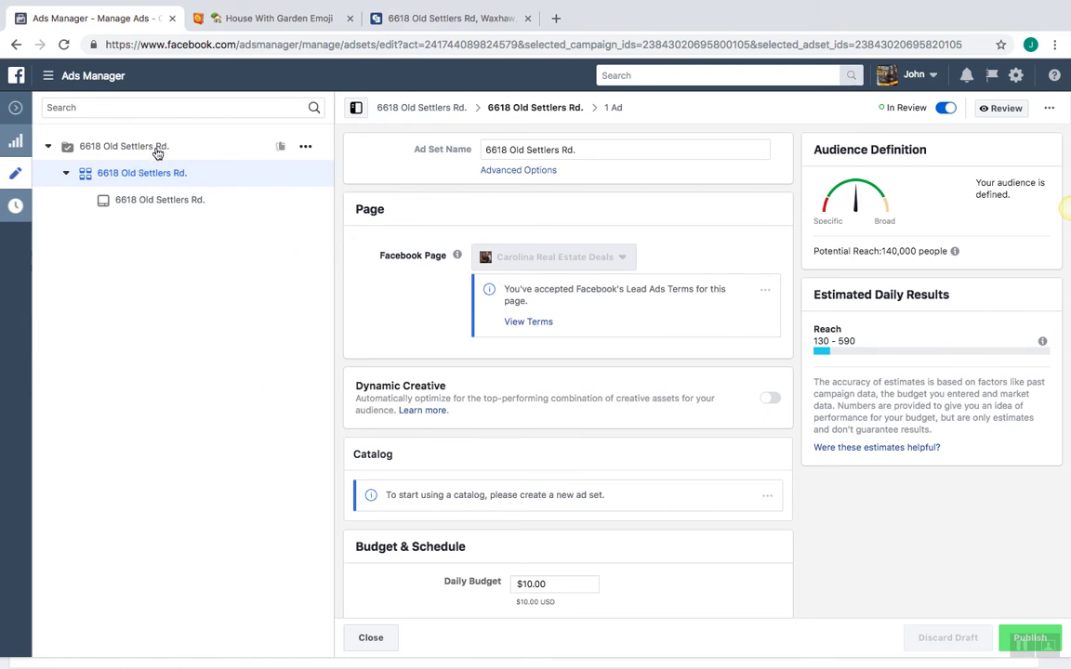
left_click(162, 204)
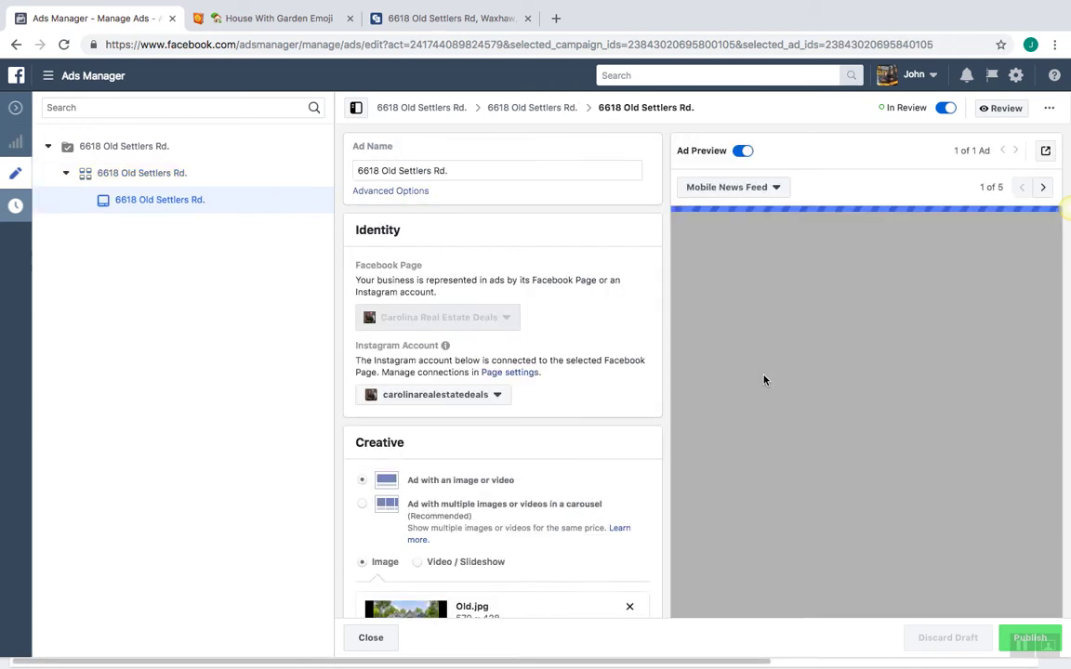
left_click(754, 186)
left_click(773, 268)
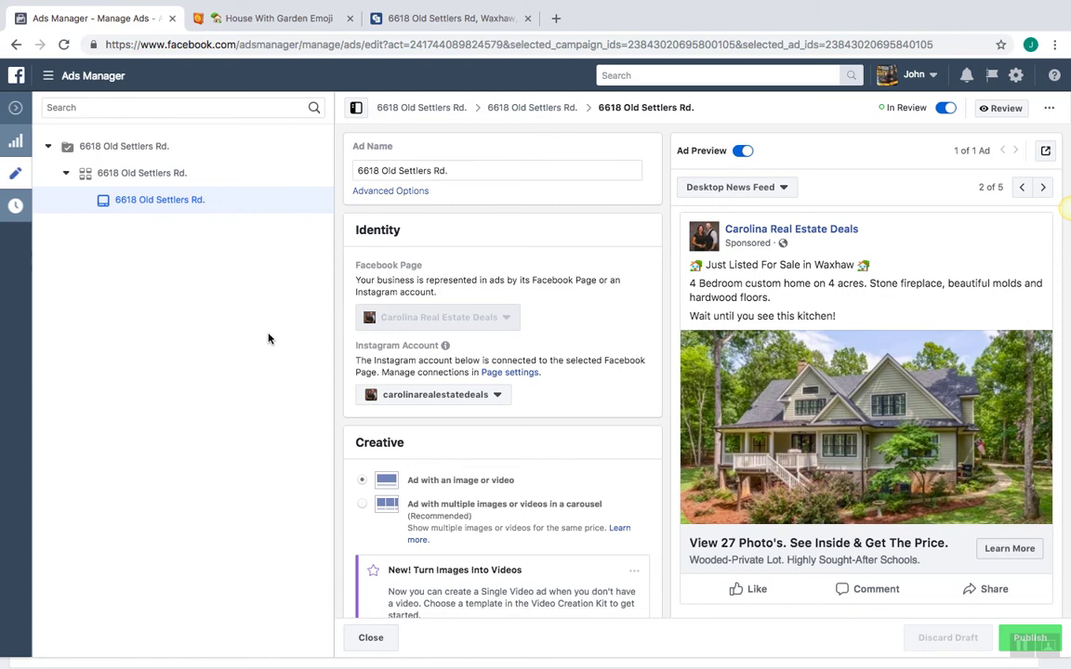
left_click(349, 19)
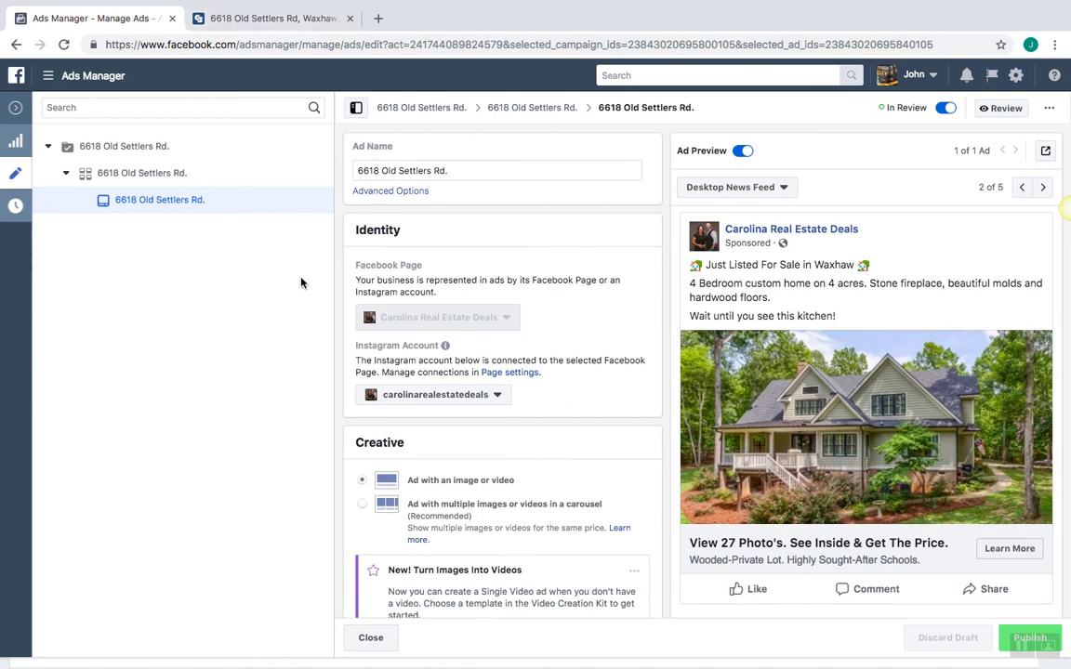
In a new tab, search Google for 'zappier' and open the Zapier site
left_click(378, 19)
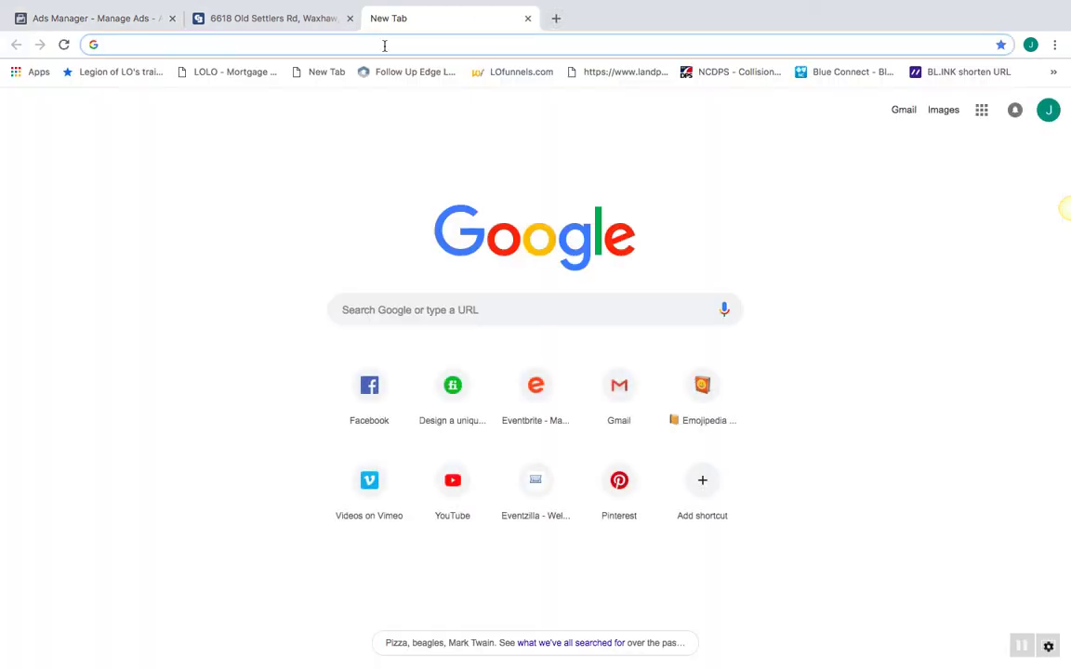
type("zappier")
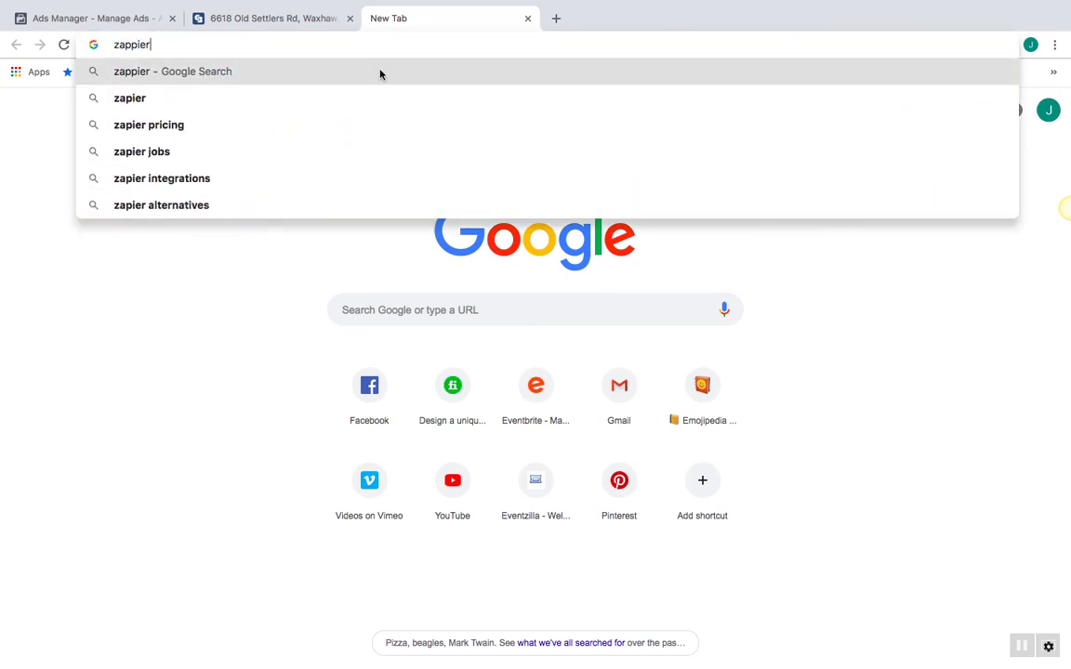
left_click(380, 73)
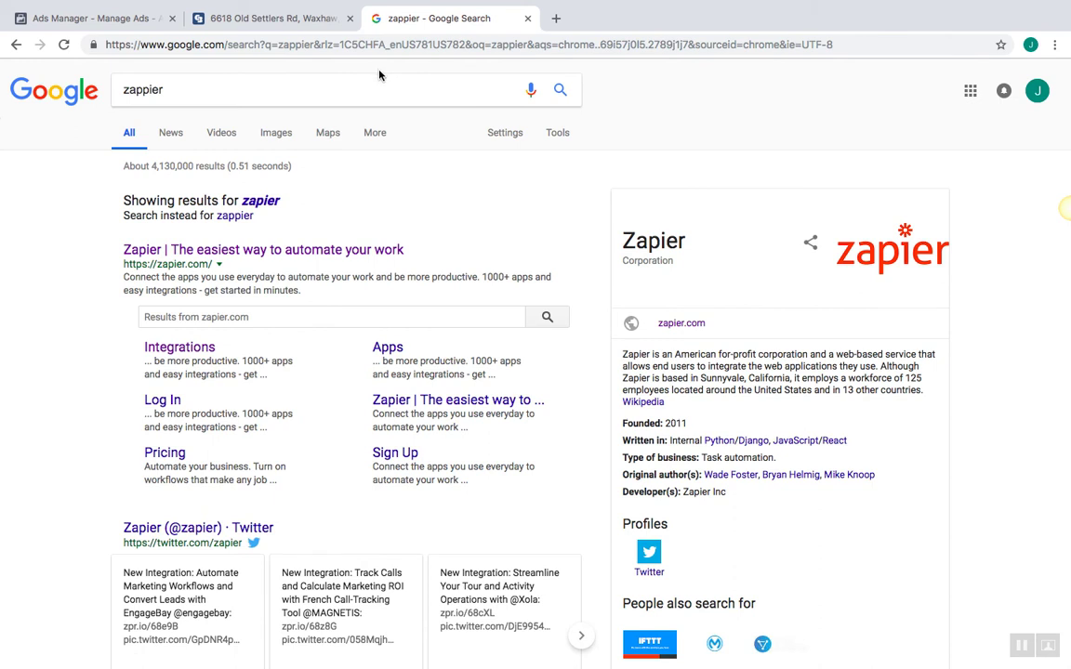
left_click(249, 247)
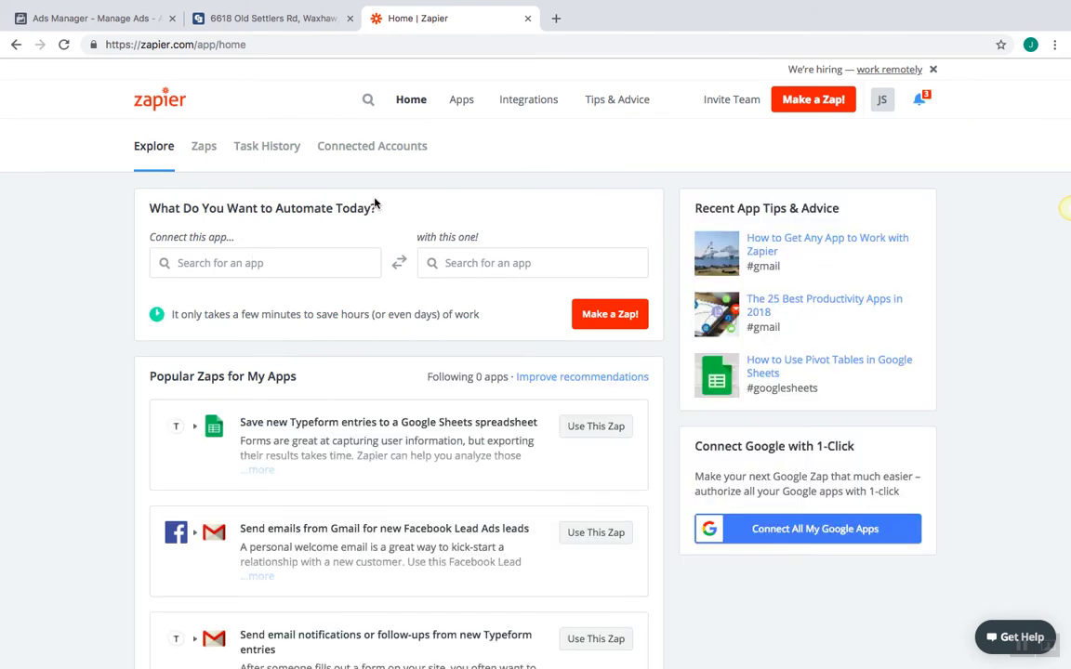
left_click(824, 104)
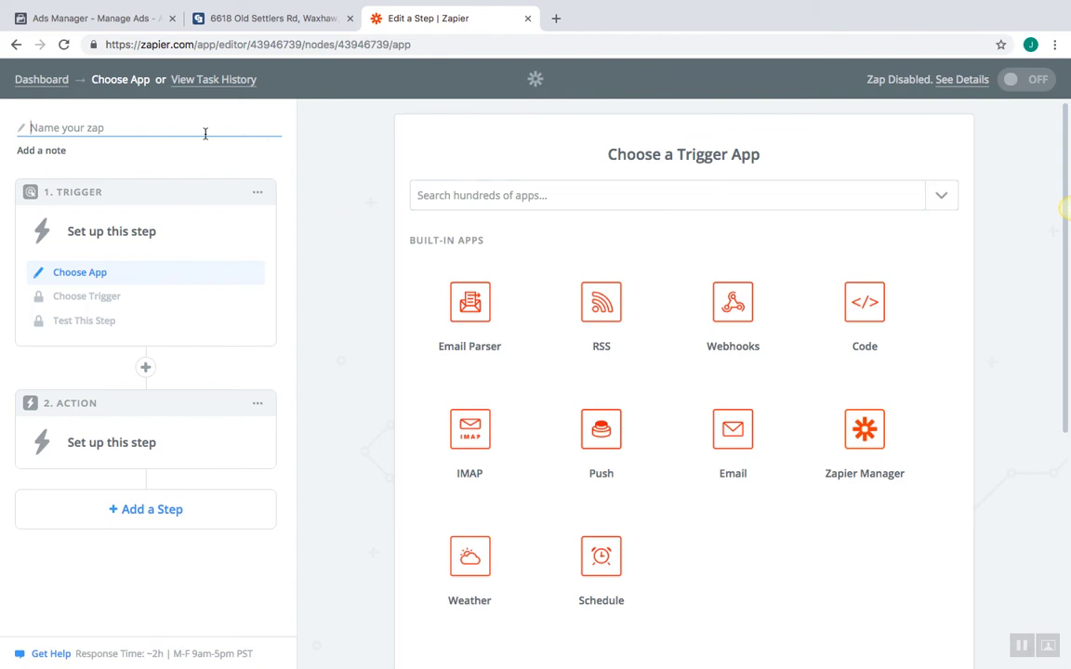
type("33")
key("BackSpace")
key("BackSpace")
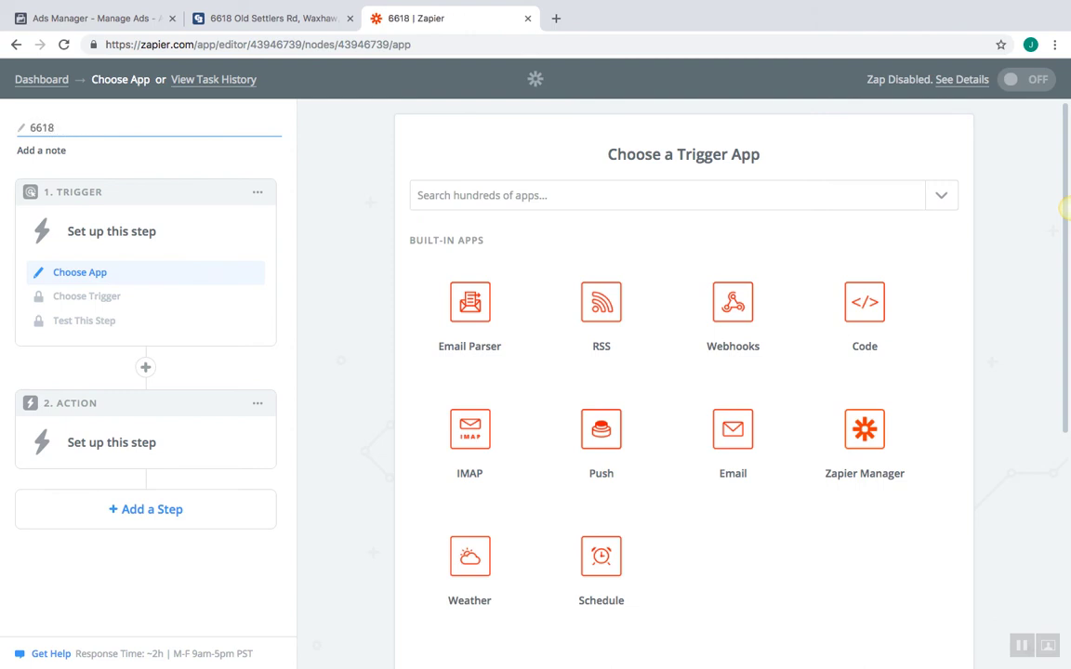
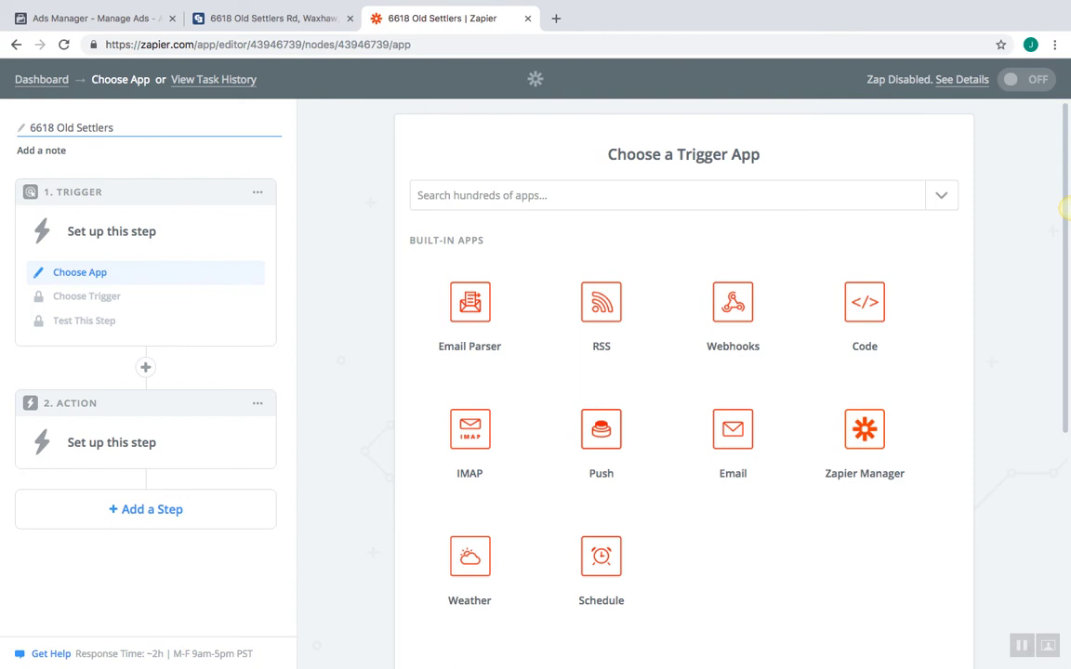
left_click(354, 146)
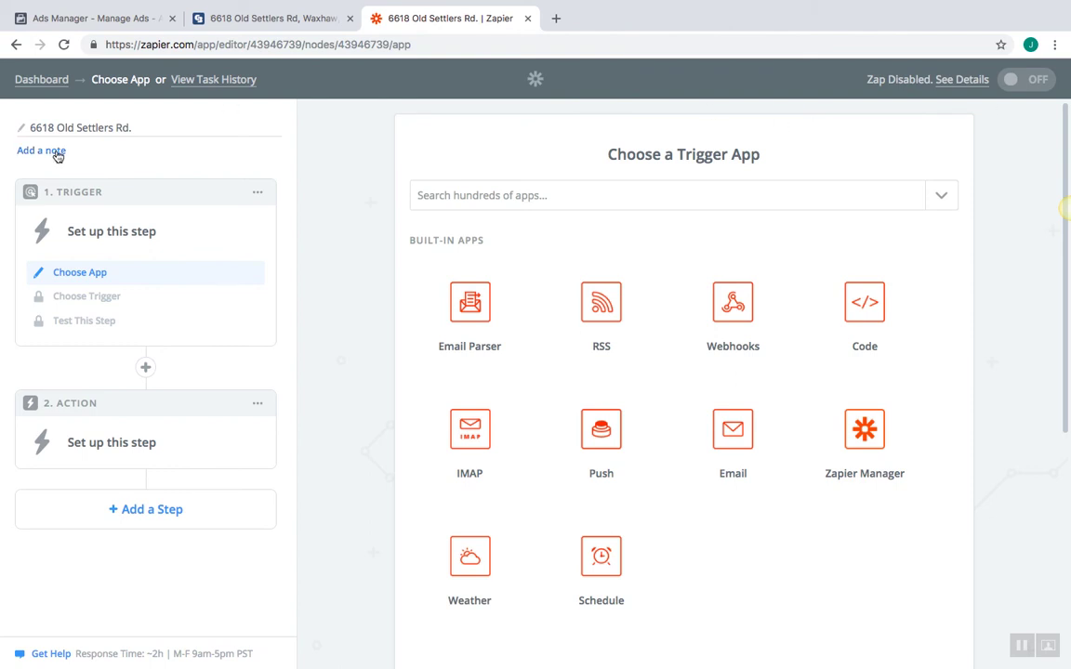
left_click(483, 197)
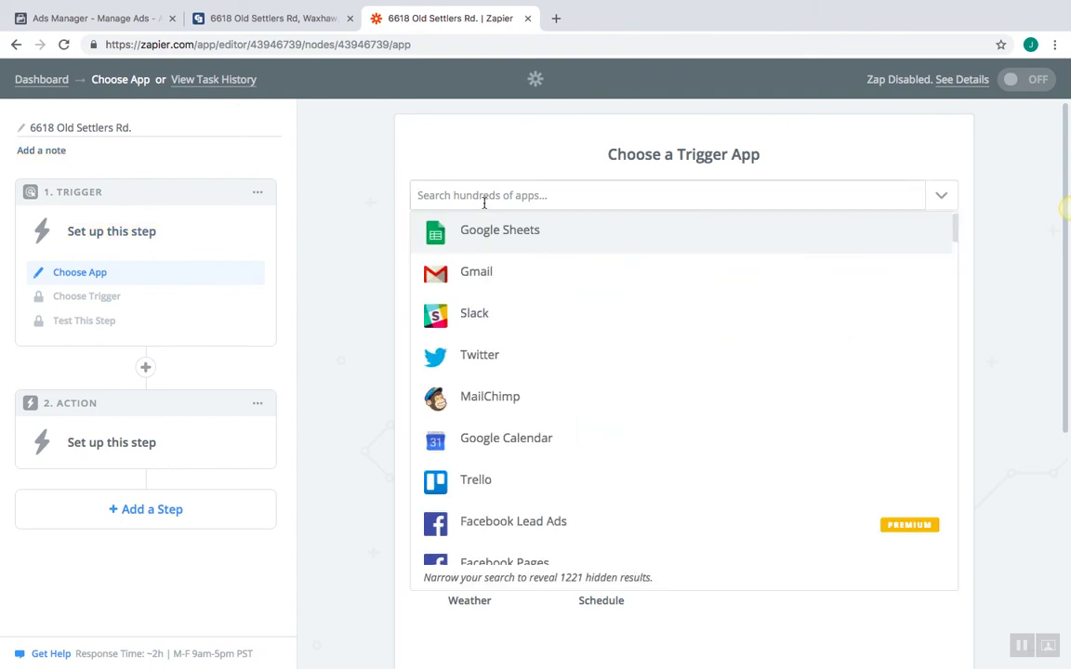
Set the trigger to Facebook Lead Ads New Lead and connect a Facebook account
scroll(707, 557, "down", 1)
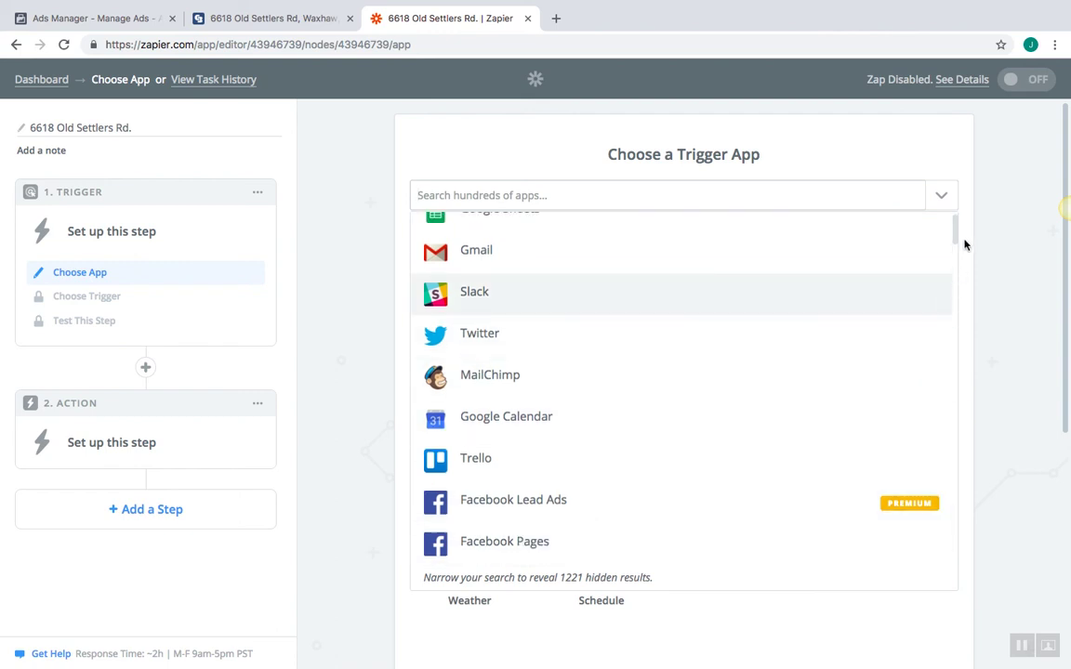
scroll(955, 240, "down", 5)
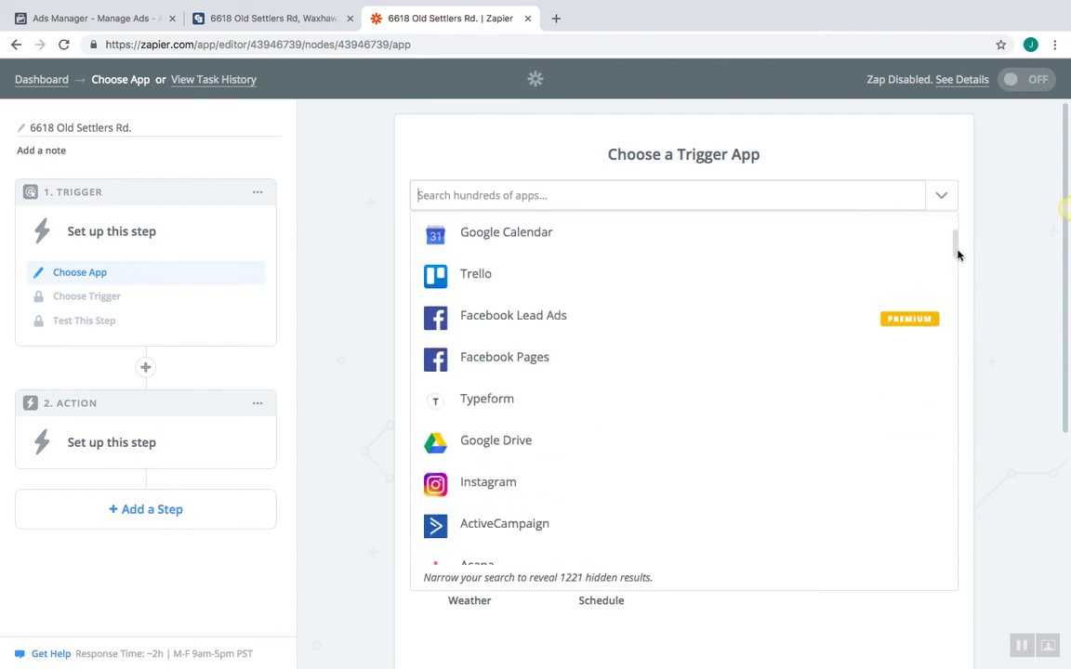
left_click(547, 319)
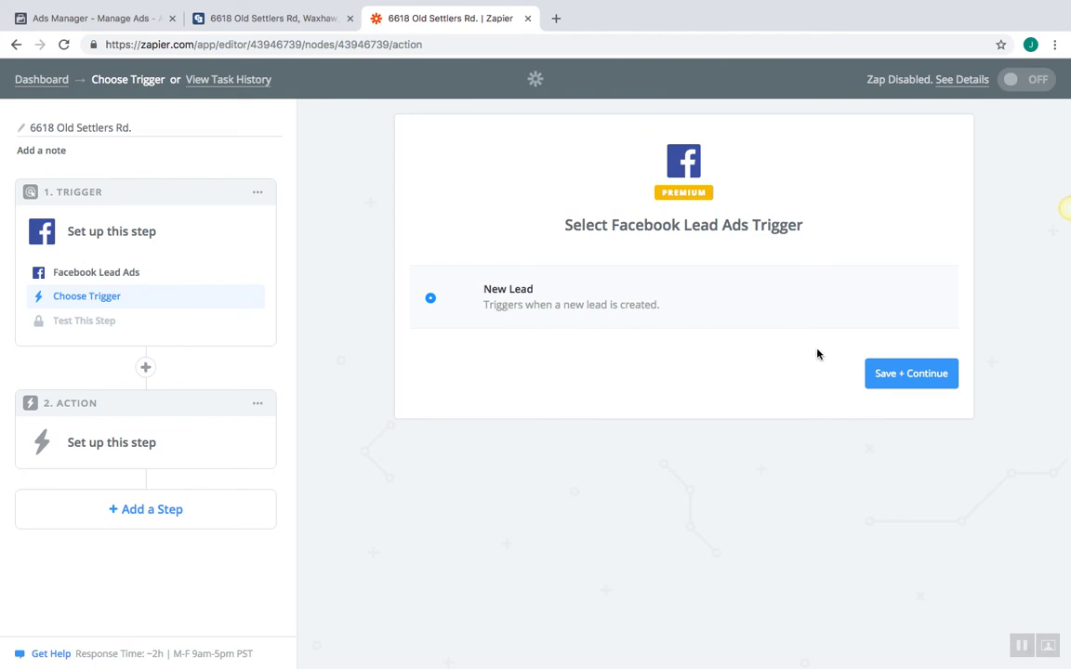
left_click(889, 374)
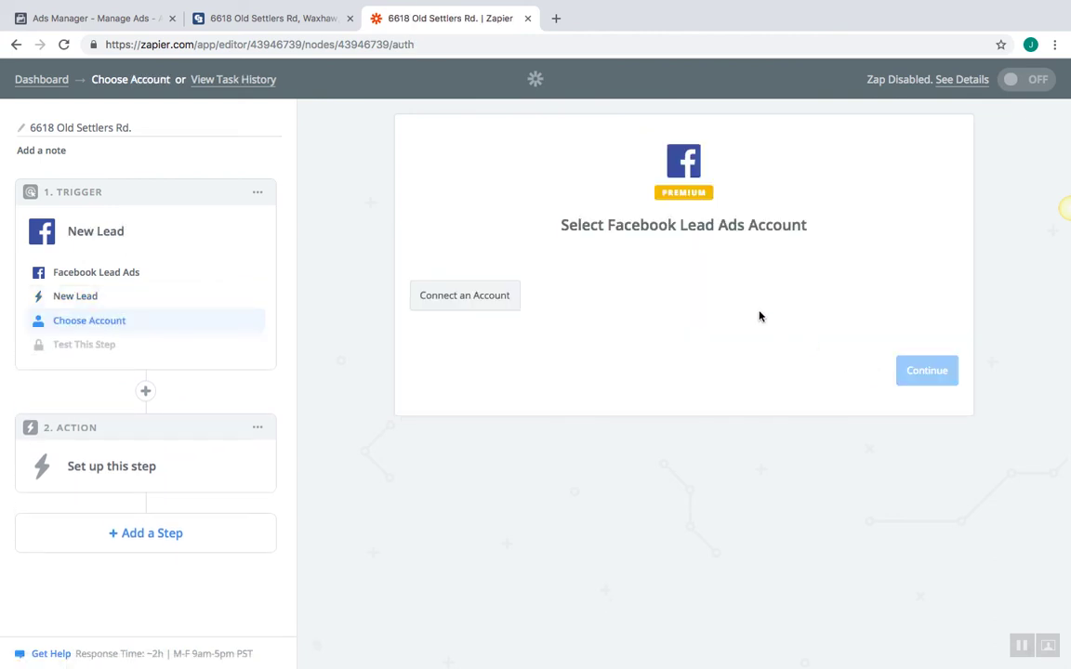
left_click(487, 295)
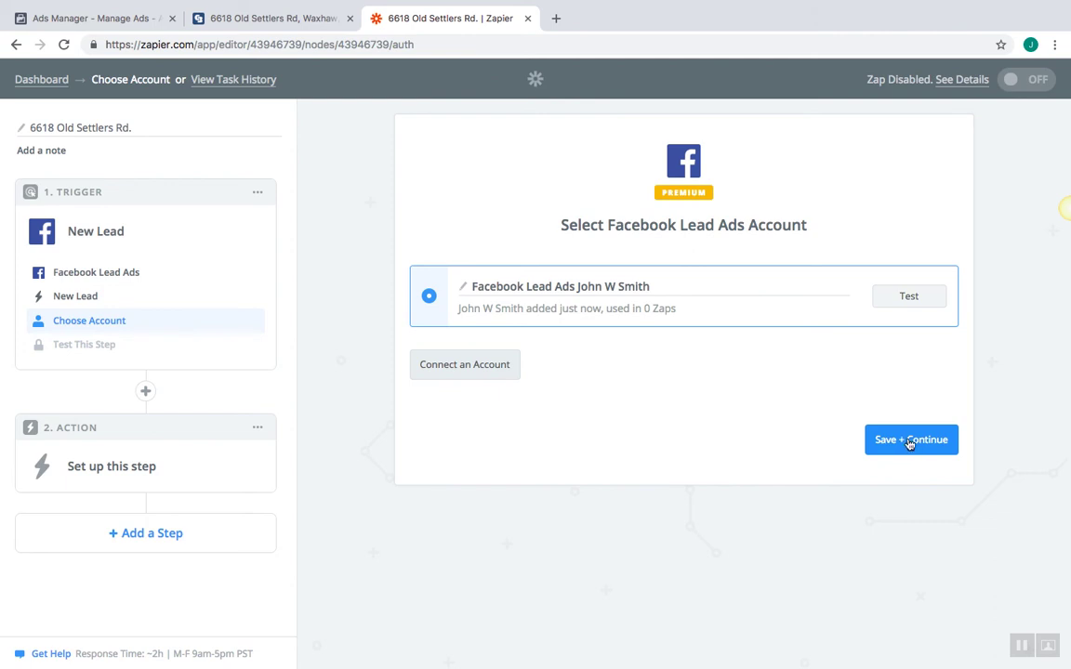
left_click(909, 443)
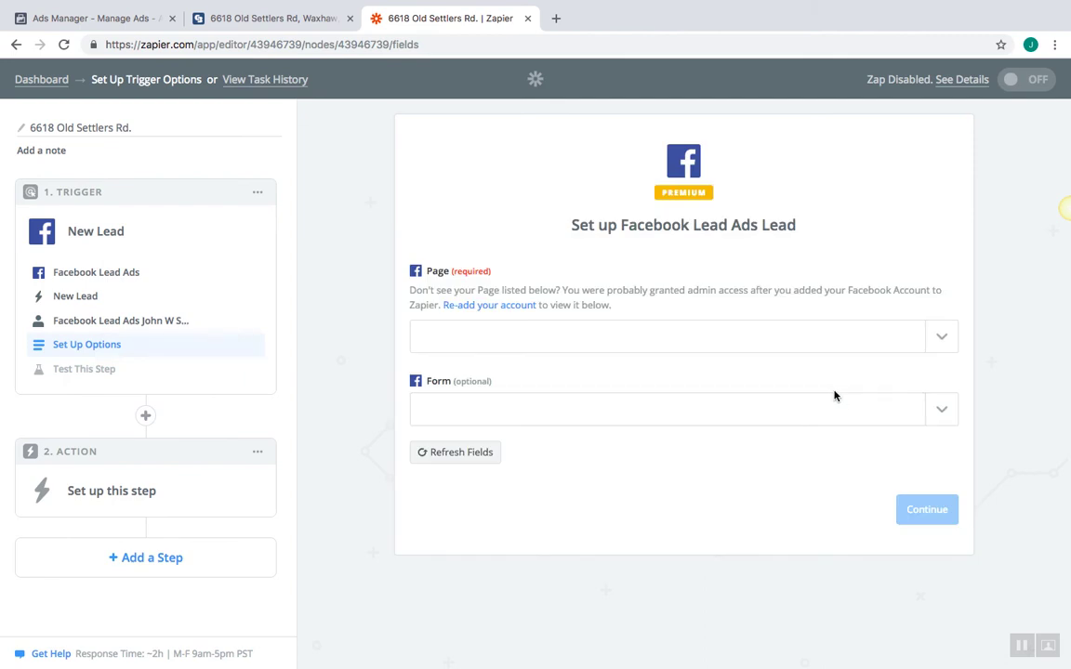
left_click(755, 336)
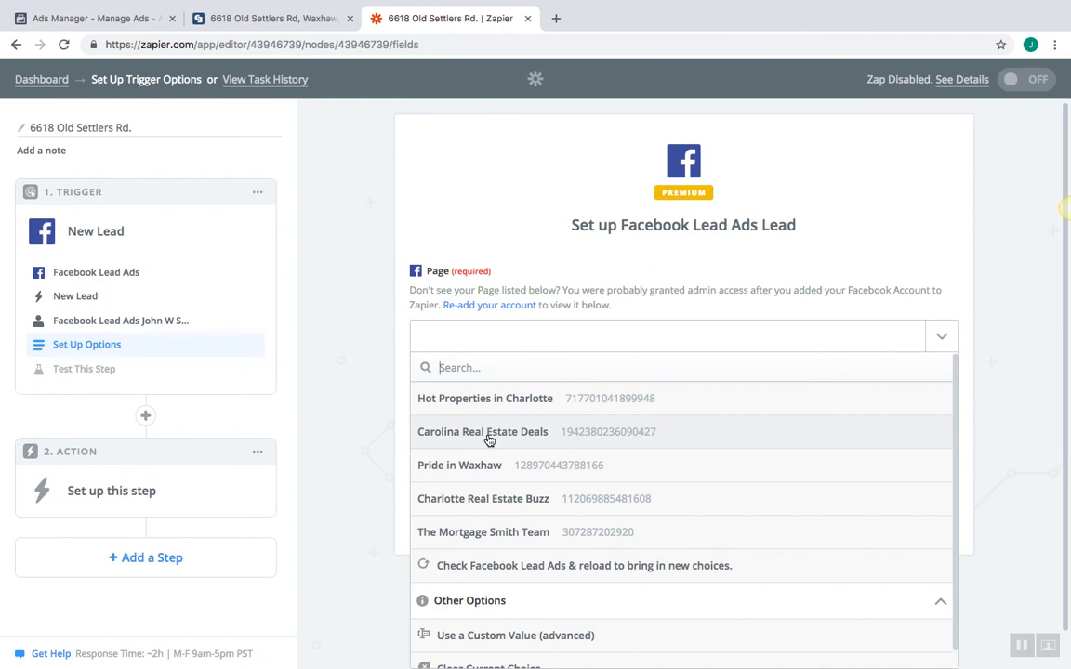
left_click(490, 438)
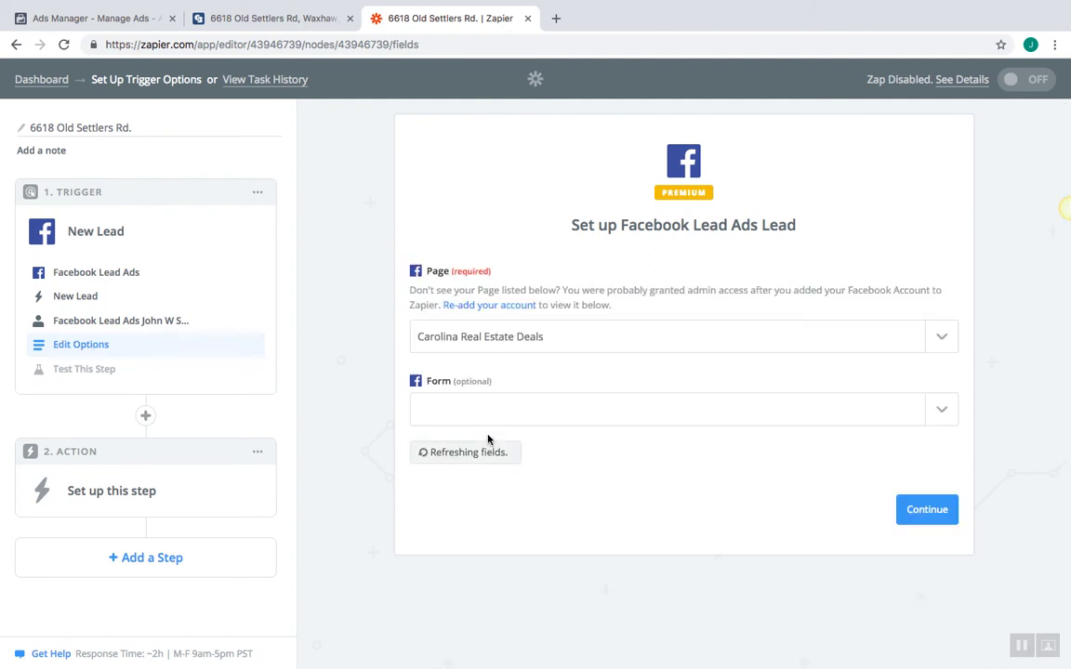
left_click(490, 418)
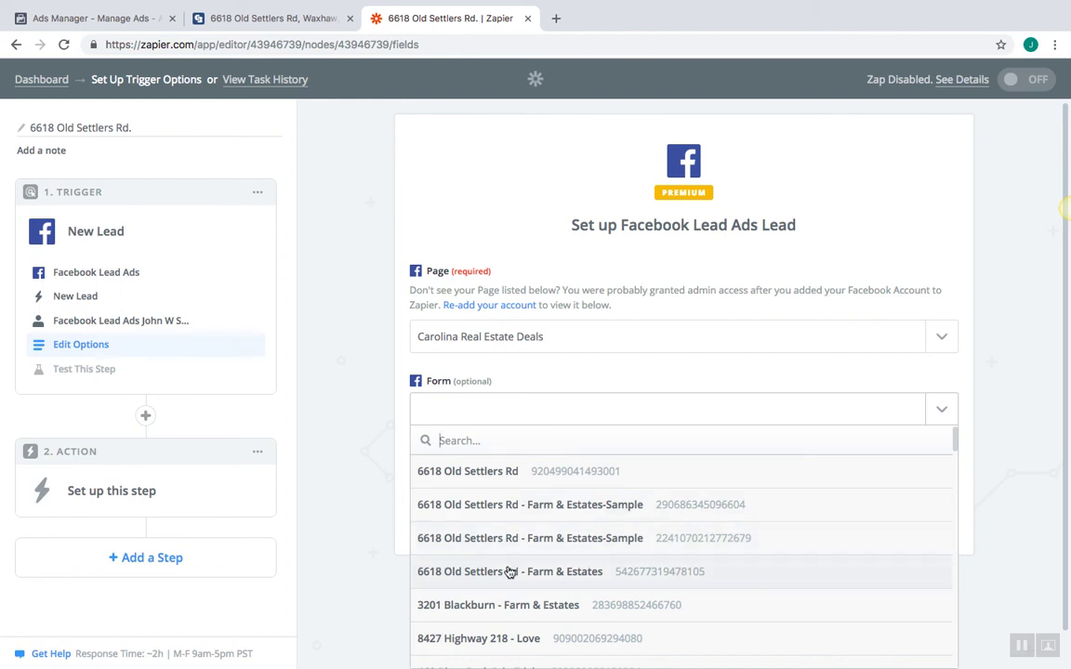
left_click(492, 475)
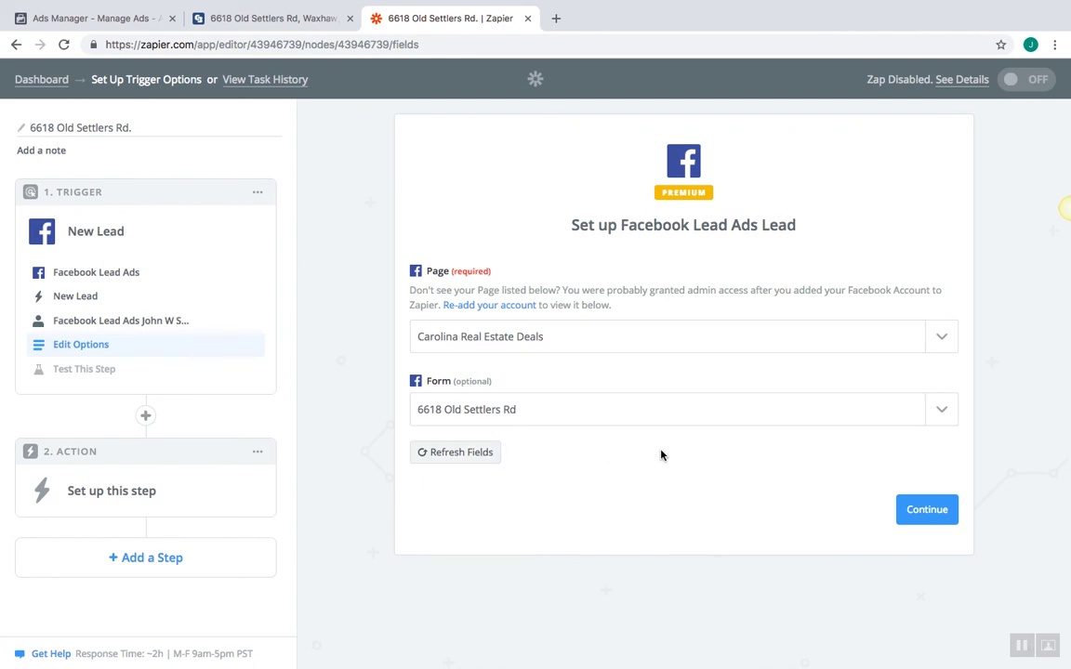
left_click(919, 509)
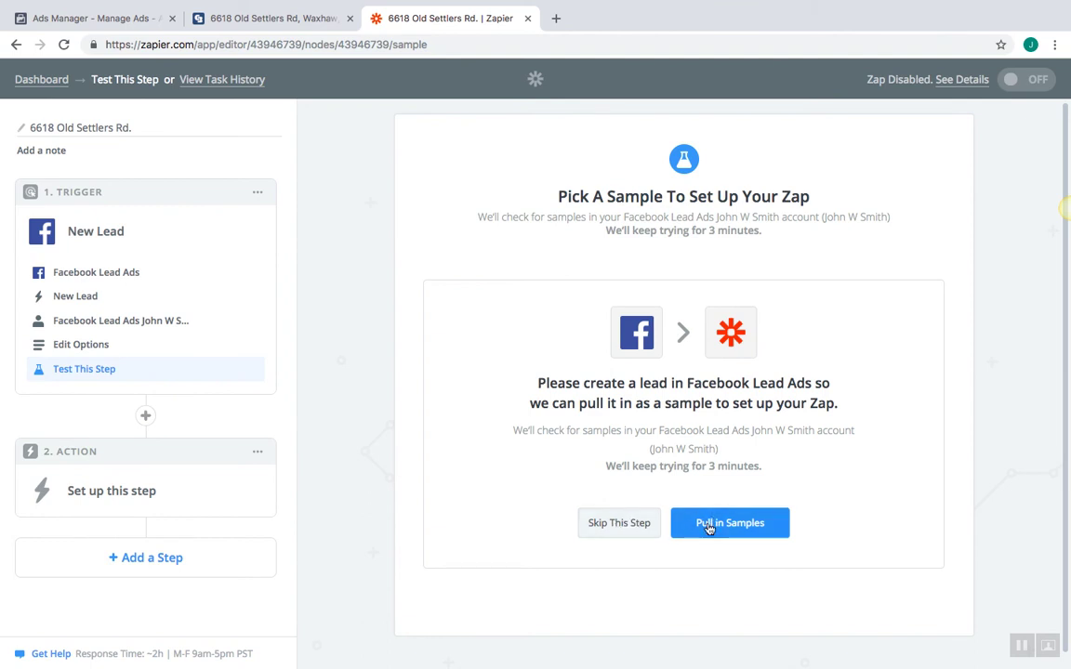
Skip the trigger test using the default sample, and set the action to Gmail Send Email
left_click(639, 524)
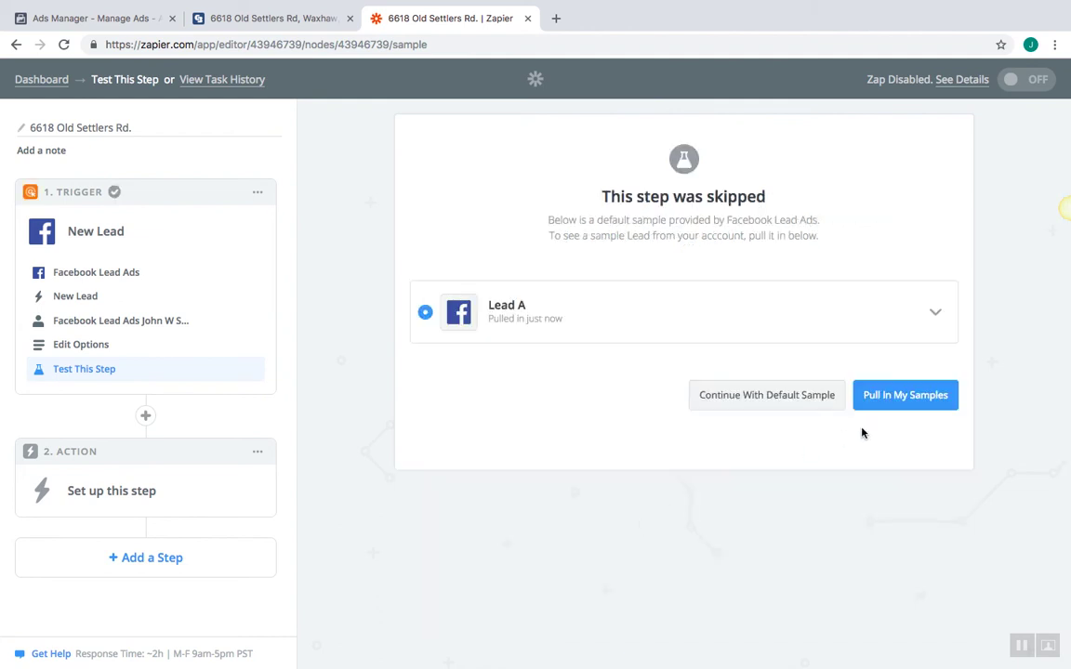
left_click(823, 405)
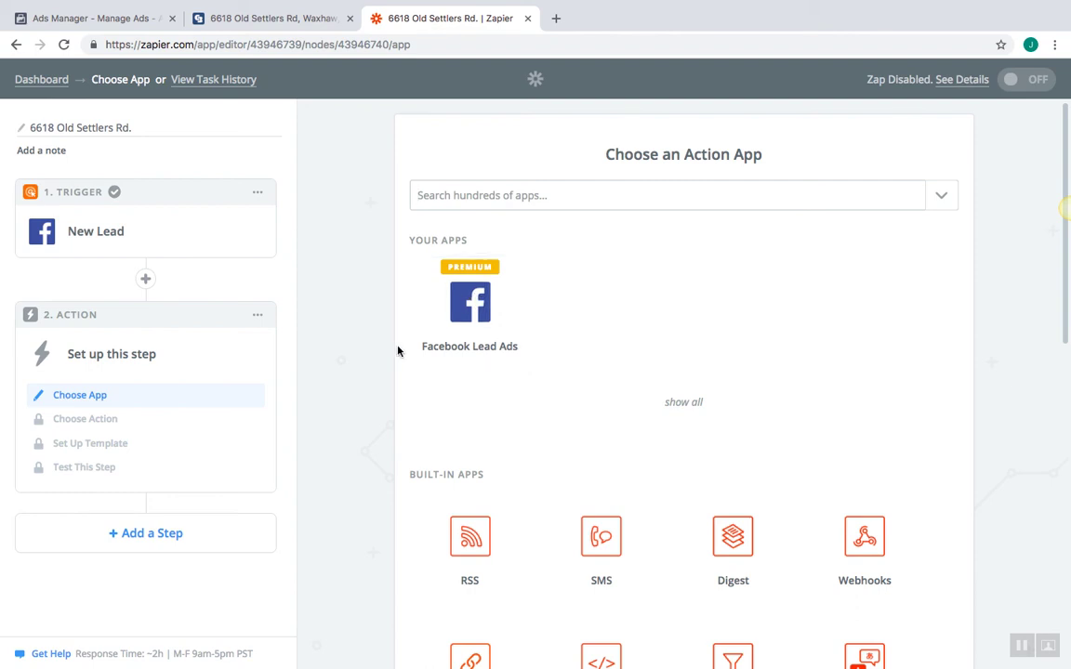
left_click(439, 194)
type("ma")
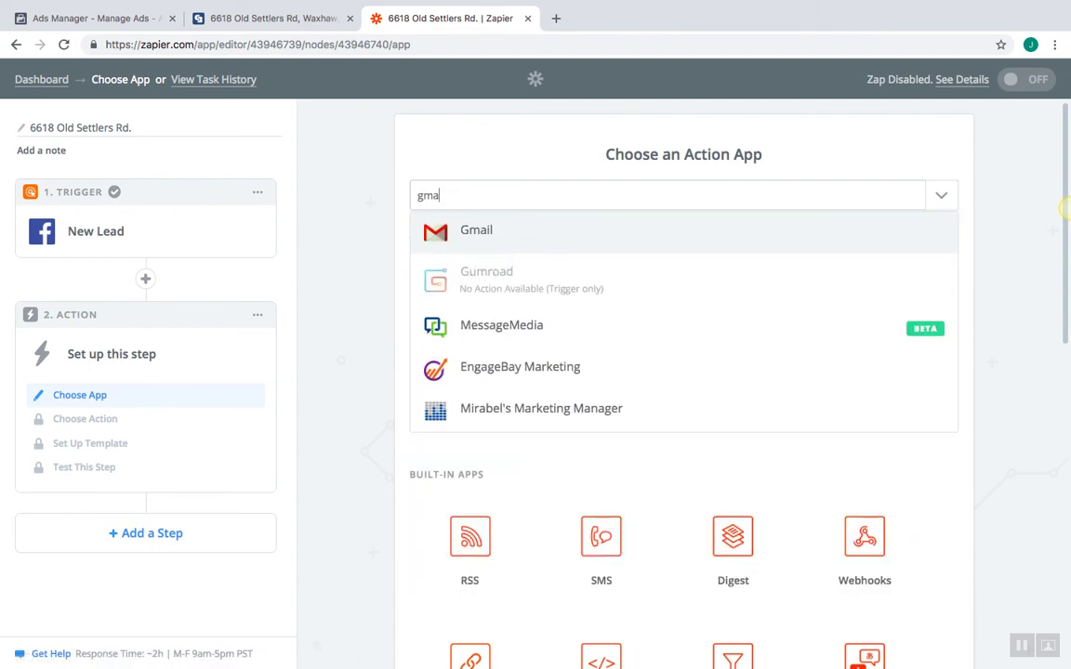
left_click(474, 232)
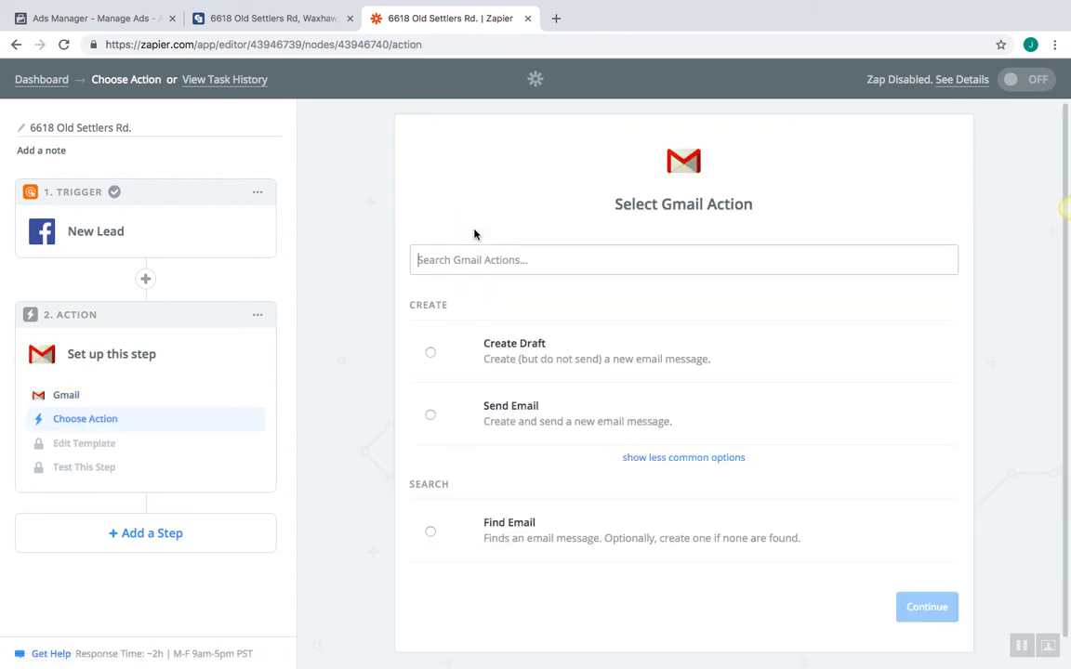
left_click(431, 416)
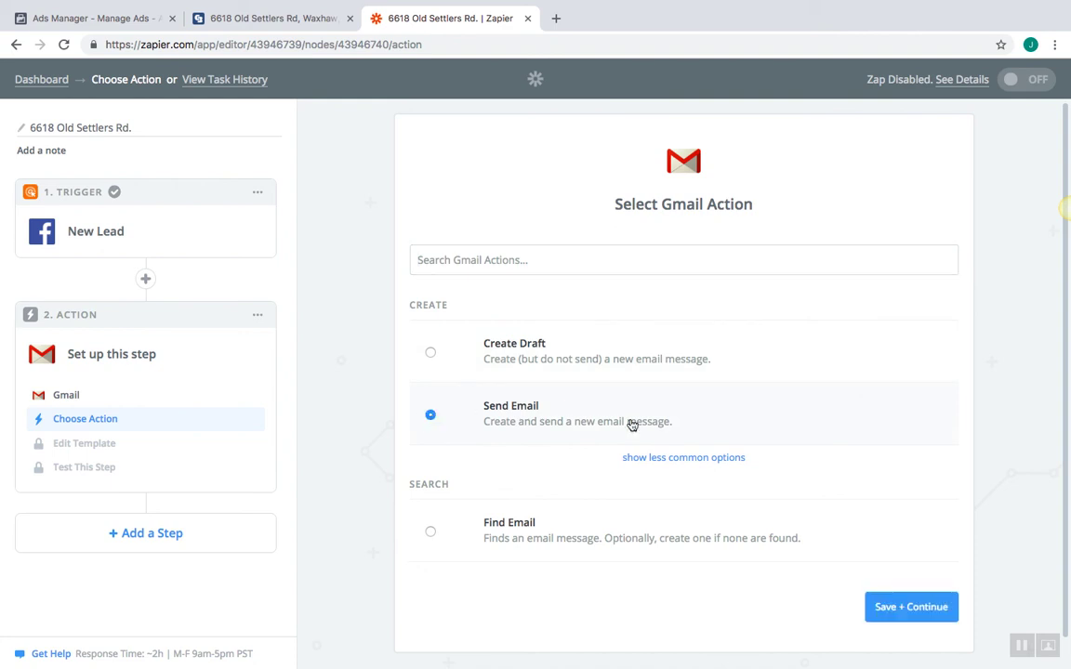
left_click(898, 605)
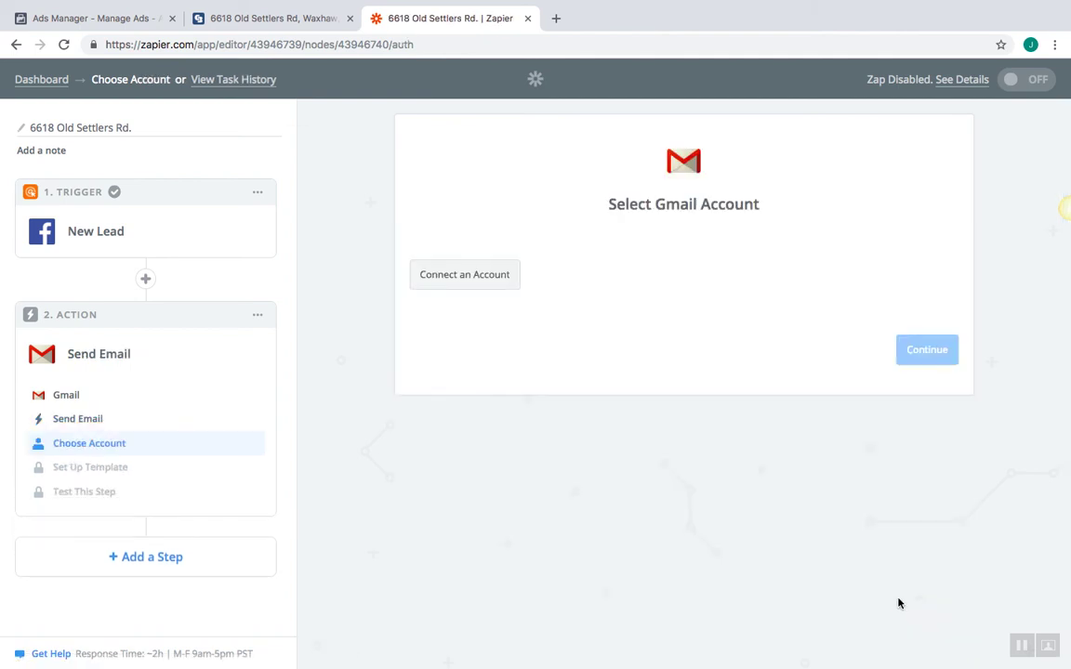
Sign in with the business Gmail address and its password, and allow Zapier access
left_click(488, 276)
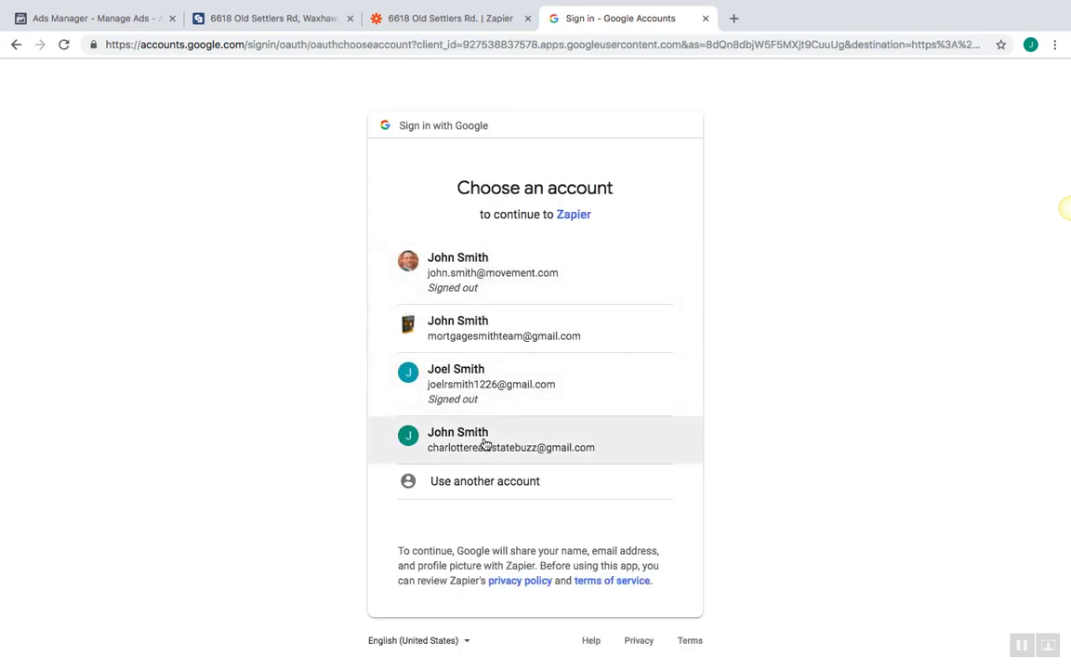
left_click(414, 483)
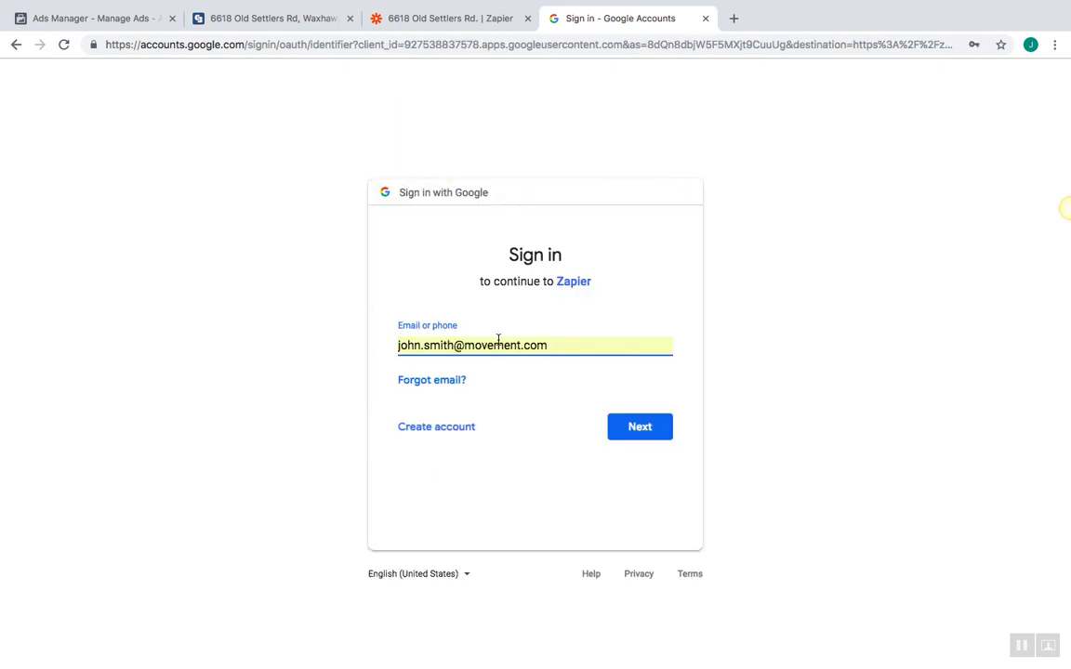
triple_click(502, 345)
key("BackSpace")
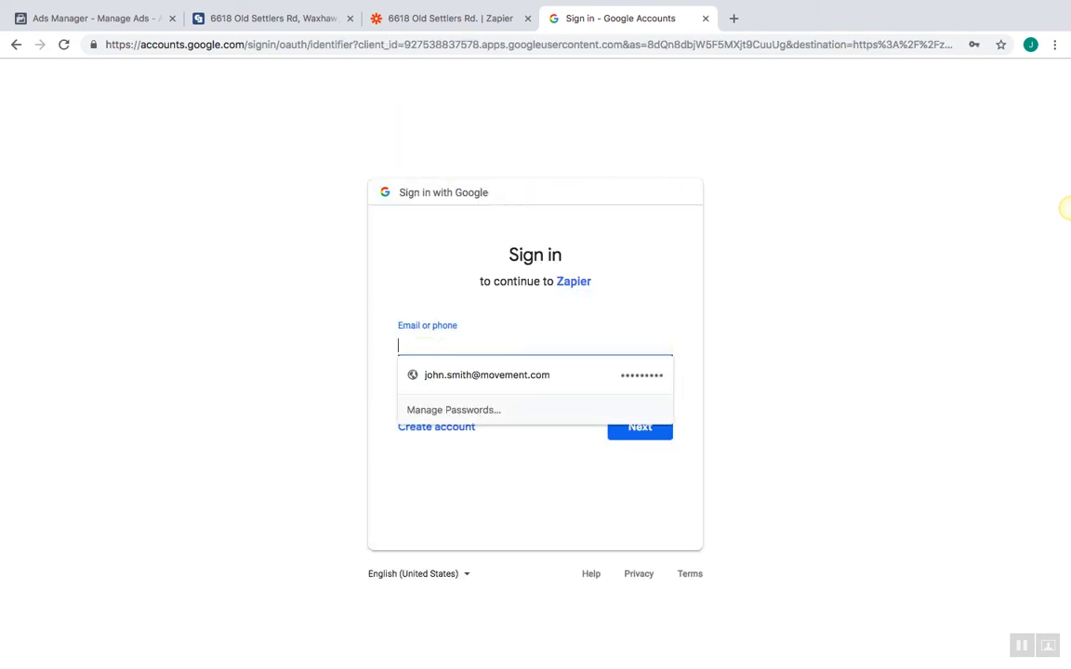
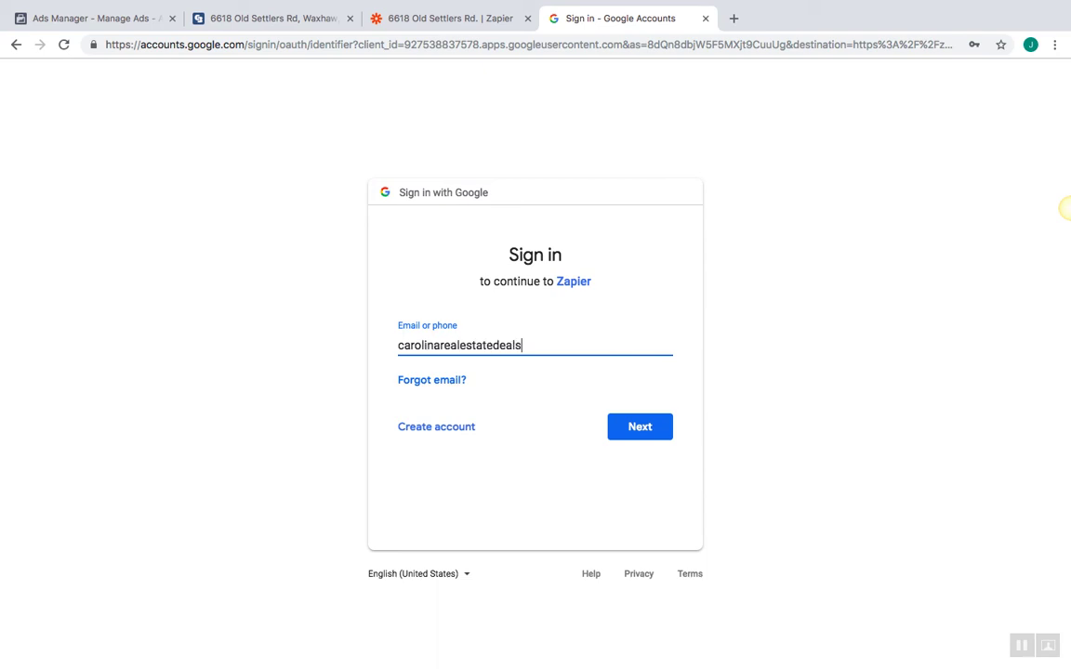
left_click(640, 420)
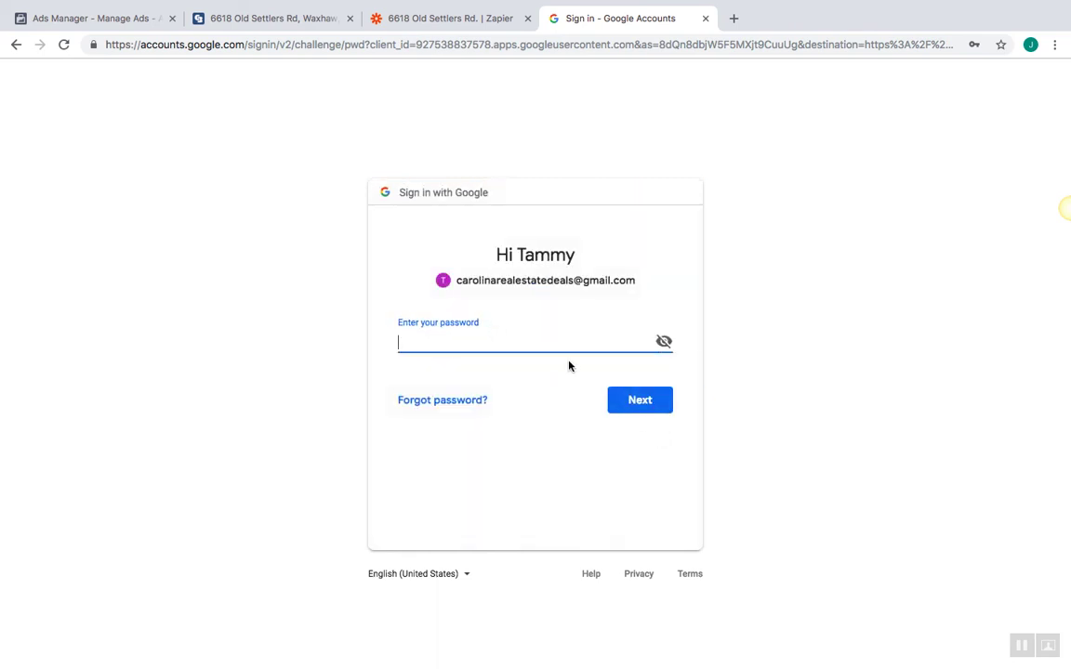
type("•••••••••")
left_click(638, 402)
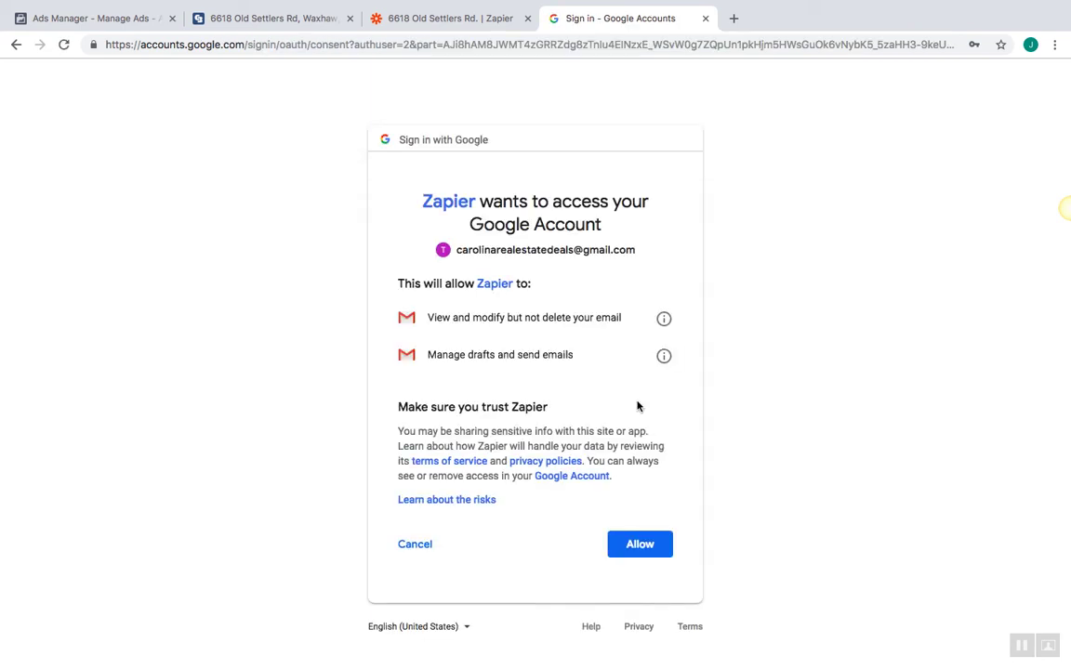
left_click(637, 549)
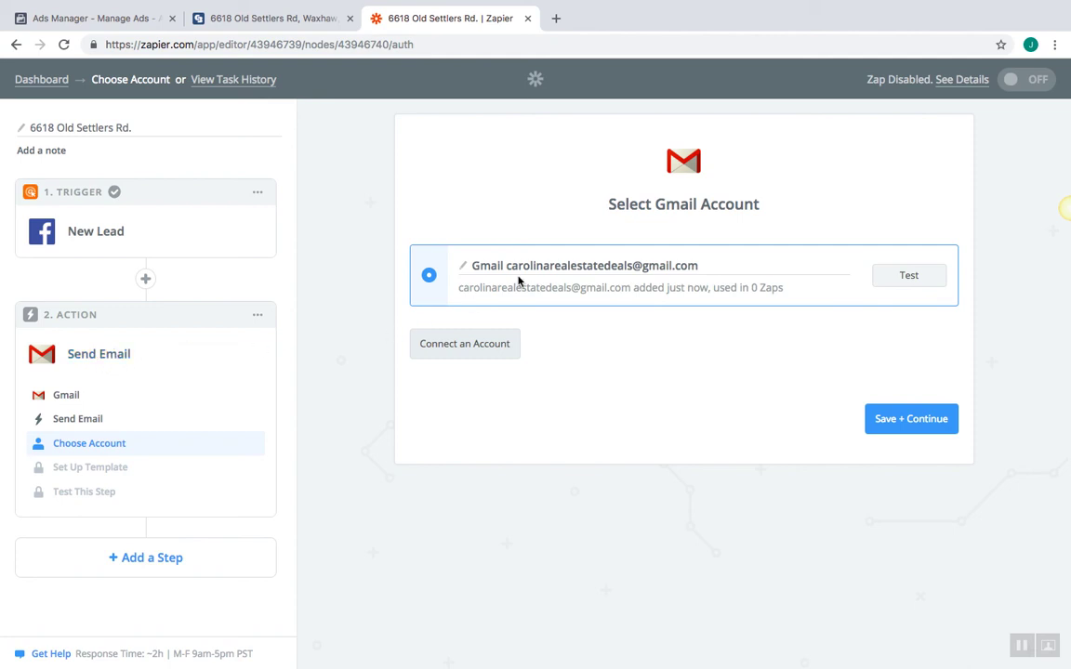
Continue to the email template and enter the business Gmail address as the To recipient
left_click(900, 420)
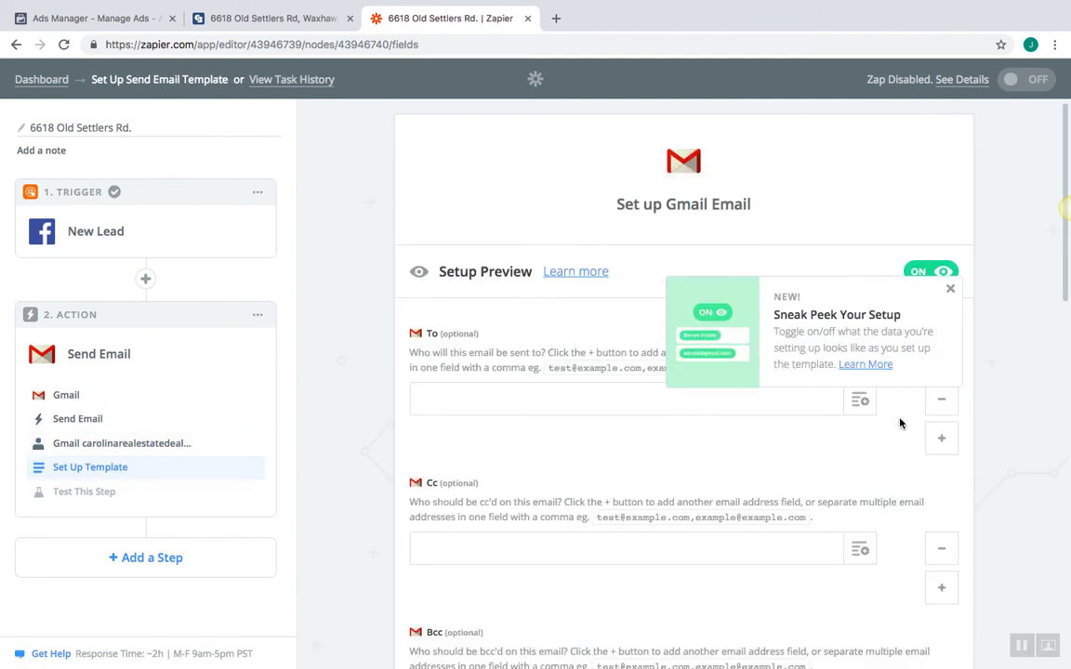
left_click(951, 292)
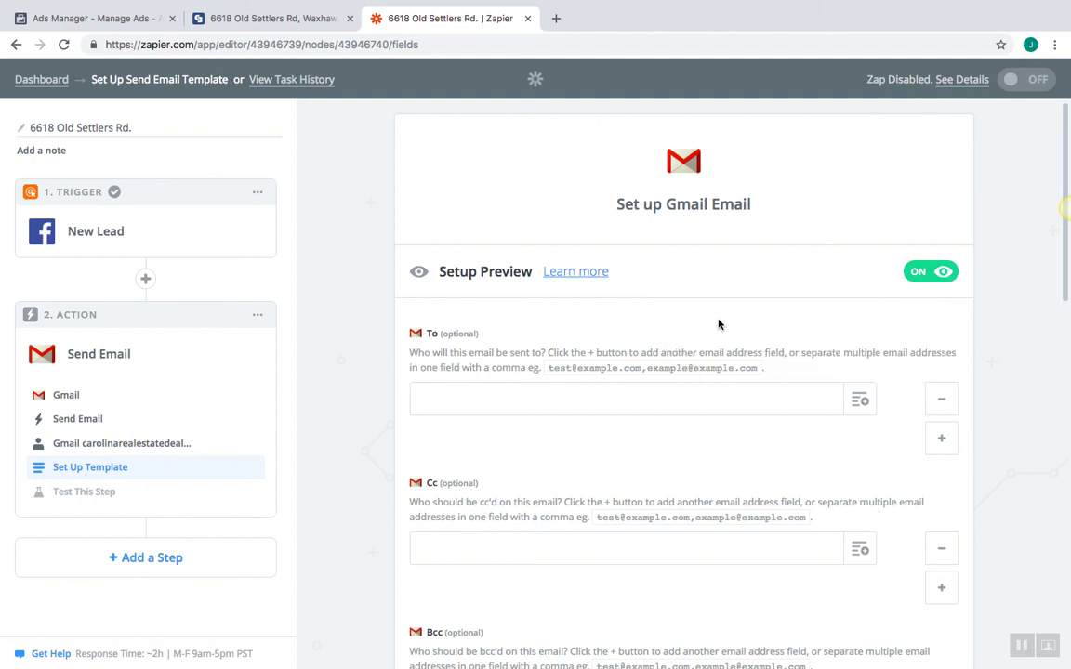
scroll(719, 324, "down", 1)
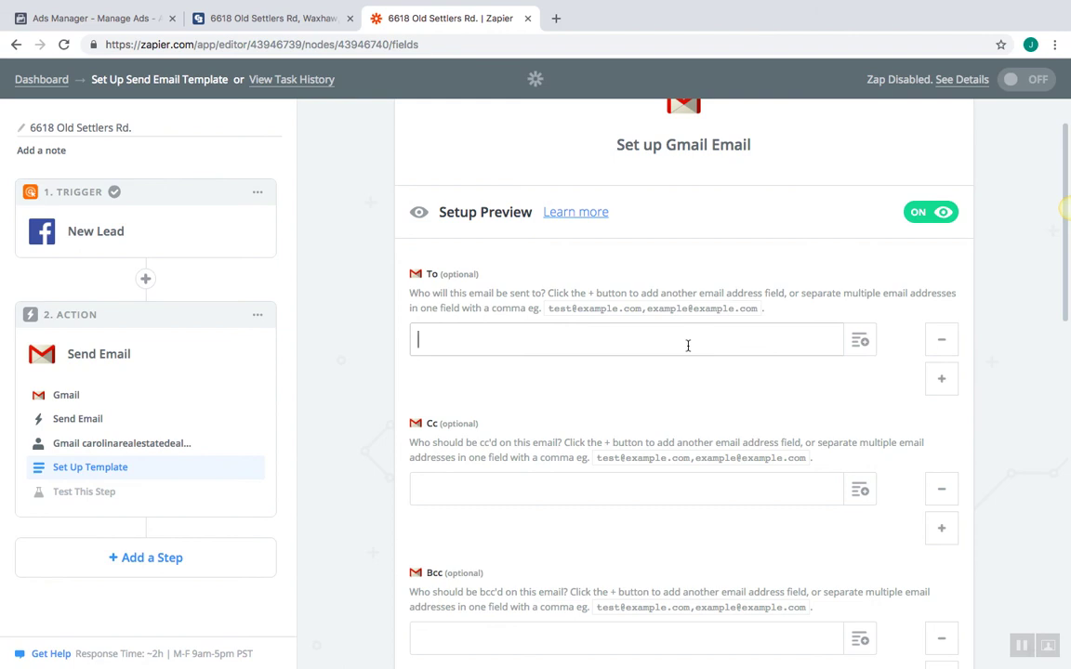
left_click(688, 345)
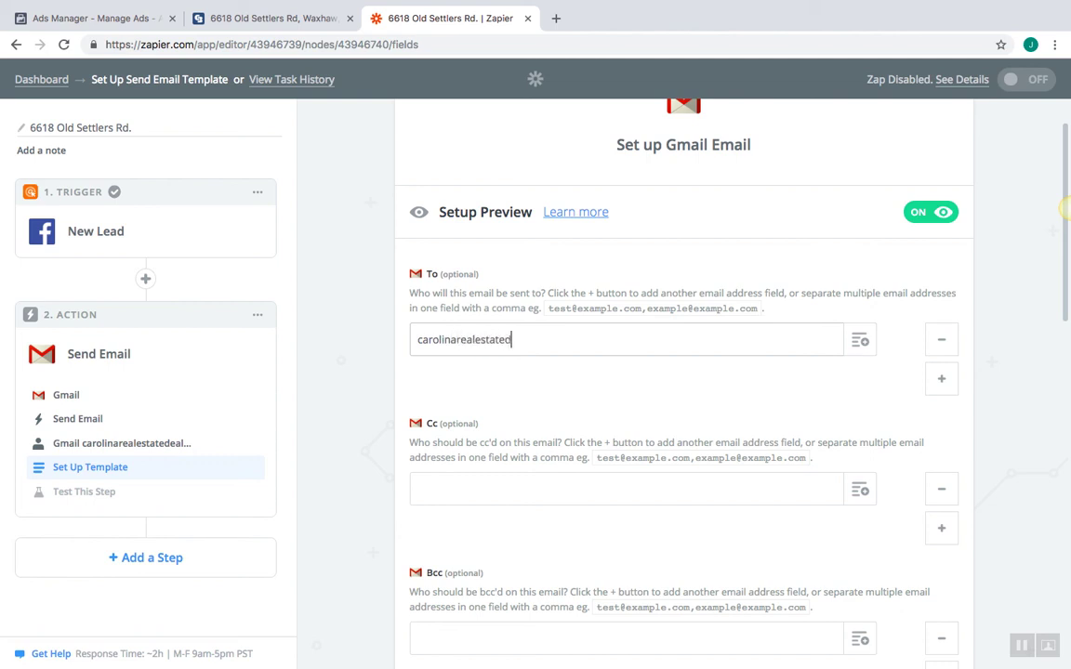
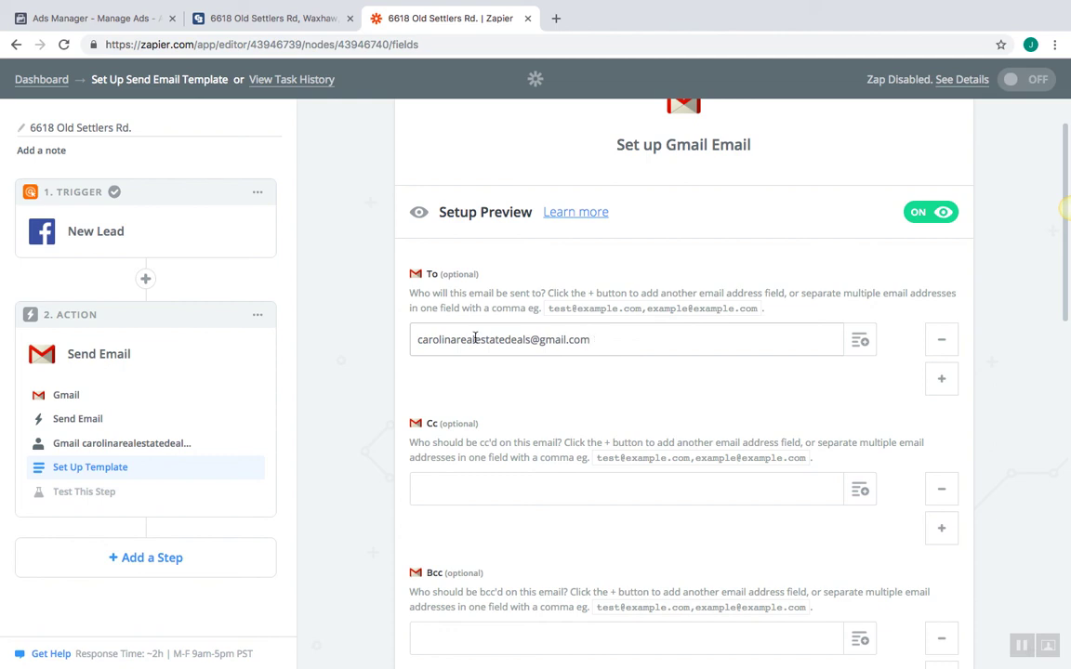
Add a colleague's email address in the Cc field
scroll(613, 393, "down", 2)
left_click(610, 399)
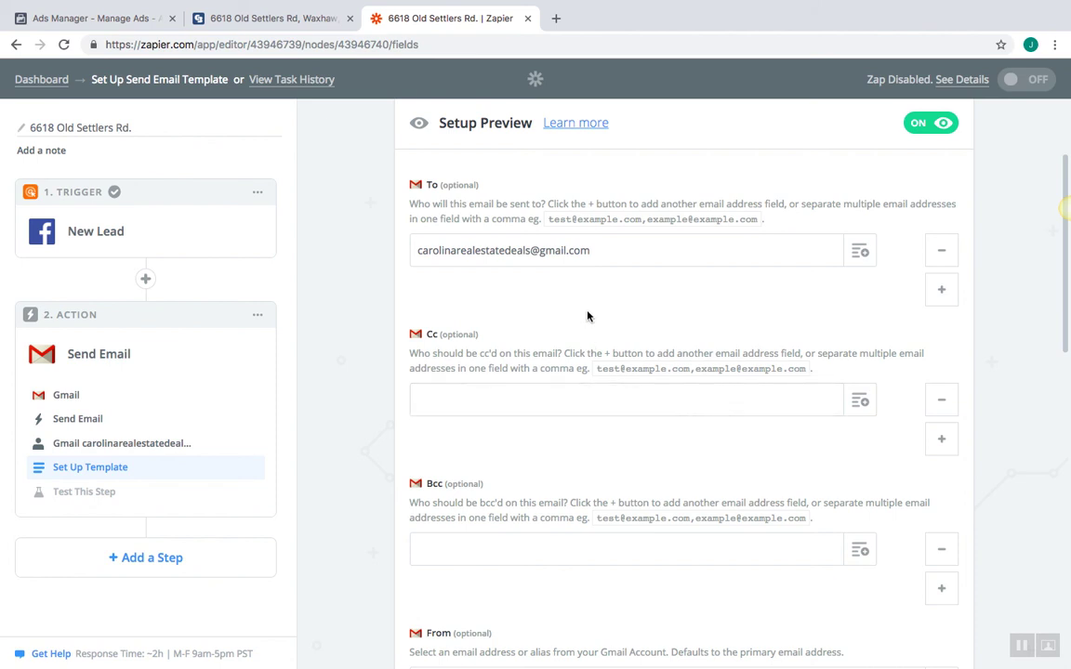
left_click(595, 397)
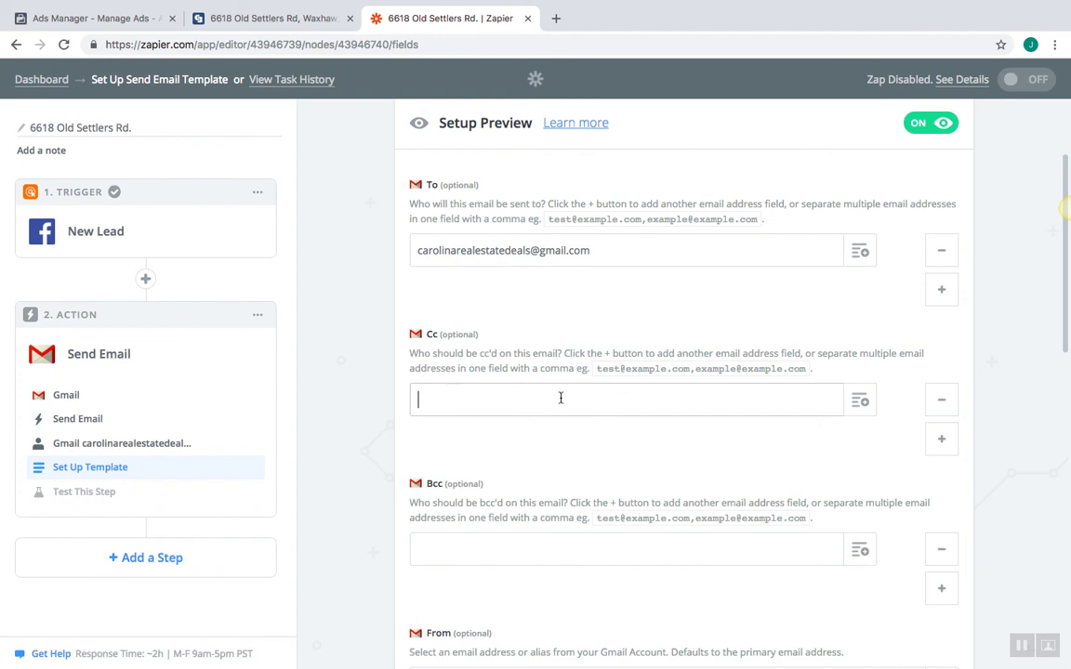
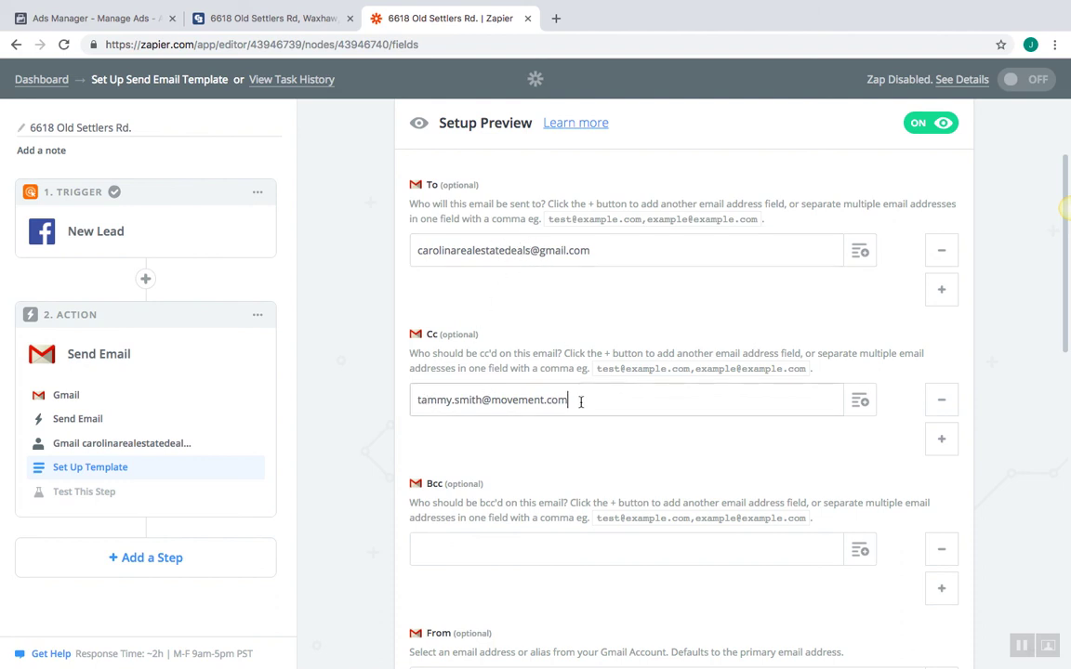
scroll(566, 466, "down", 2)
left_click(535, 458)
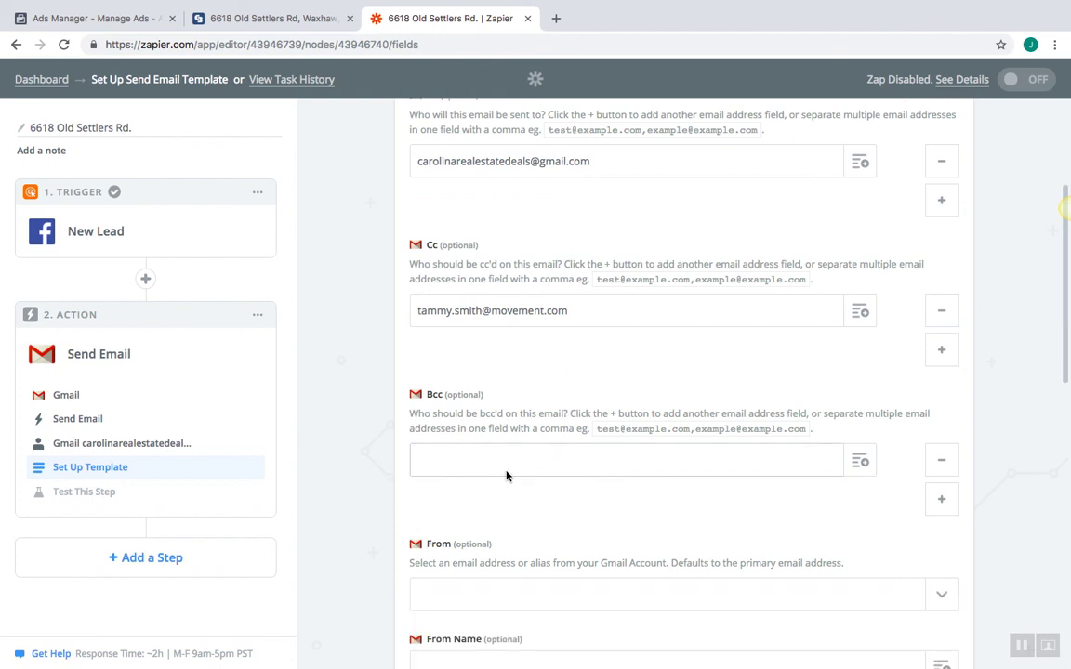
scroll(531, 494, "down", 2)
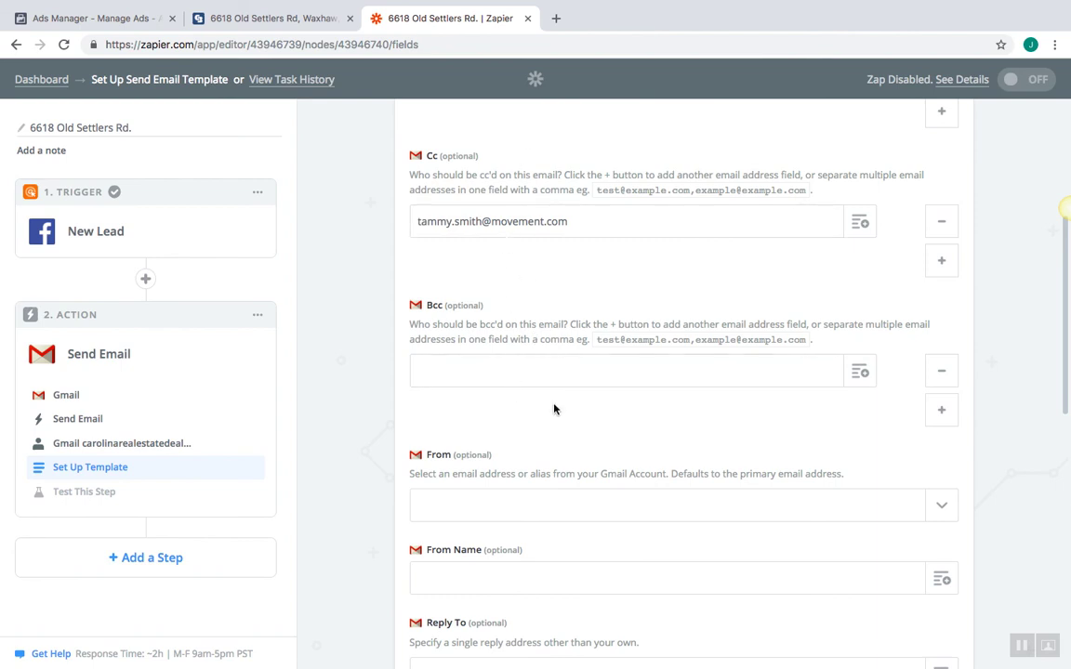
scroll(554, 409, "down", 3)
scroll(554, 409, "down", 3)
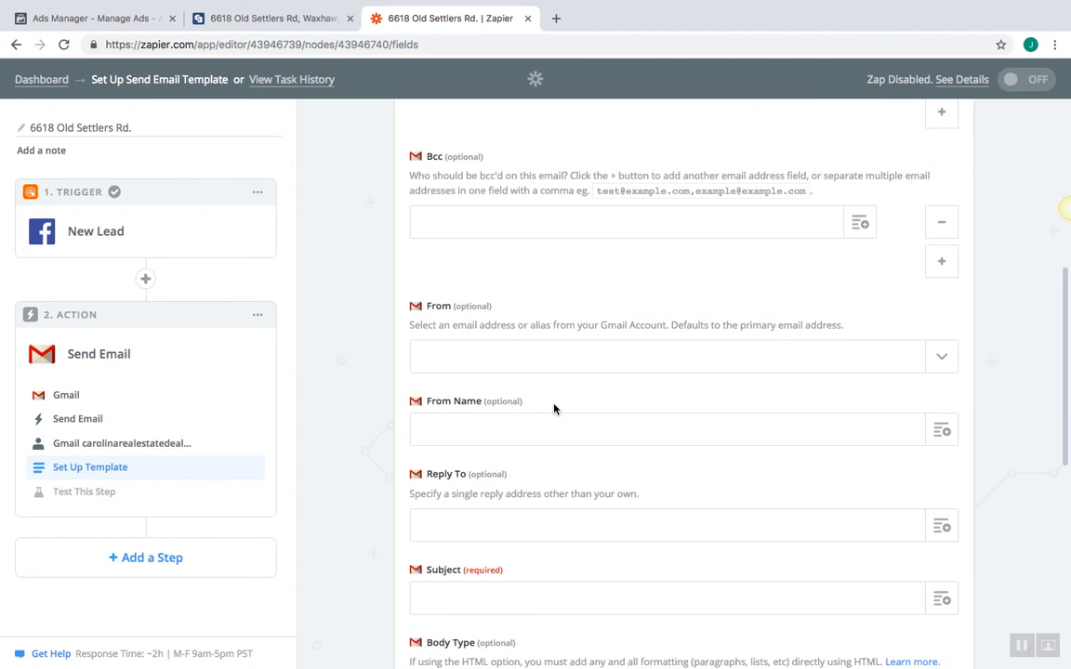
scroll(554, 406, "down", 2)
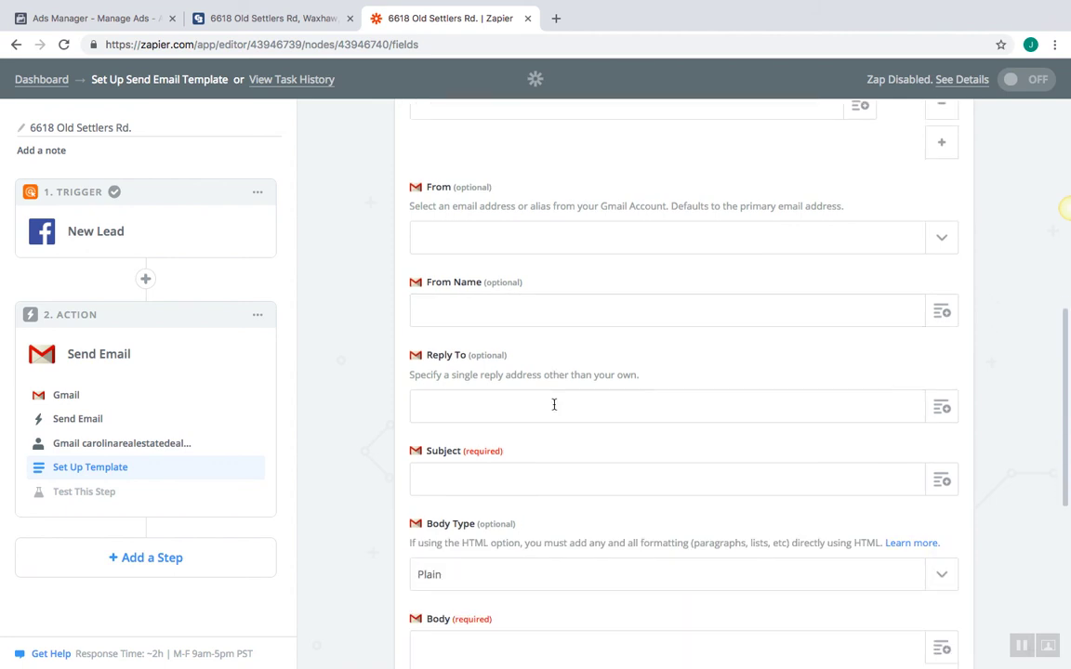
left_click(552, 455)
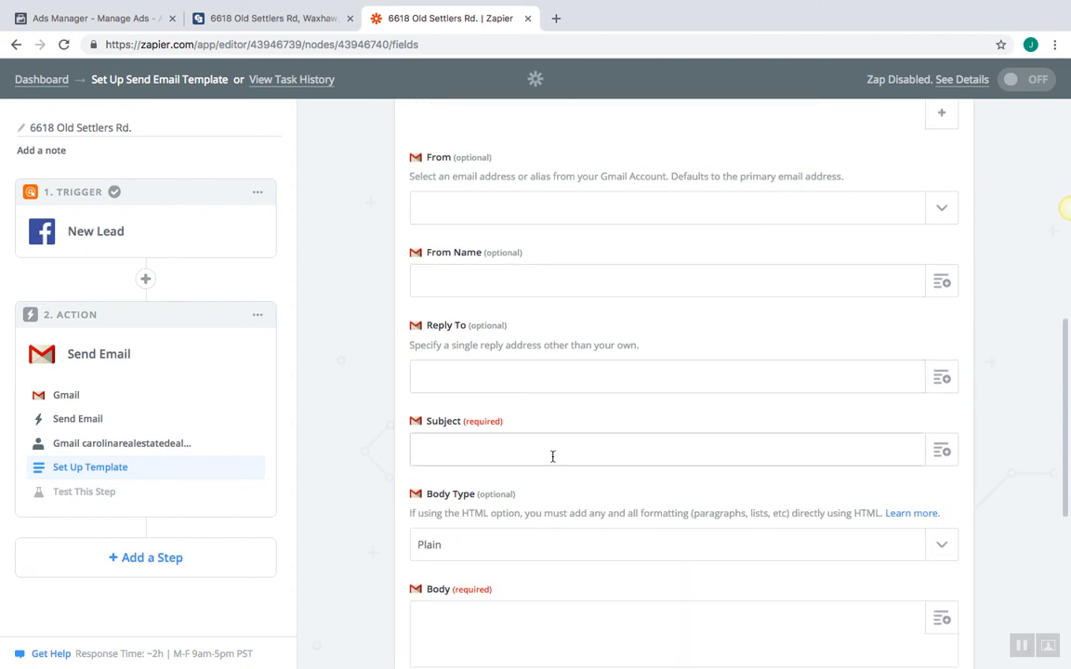
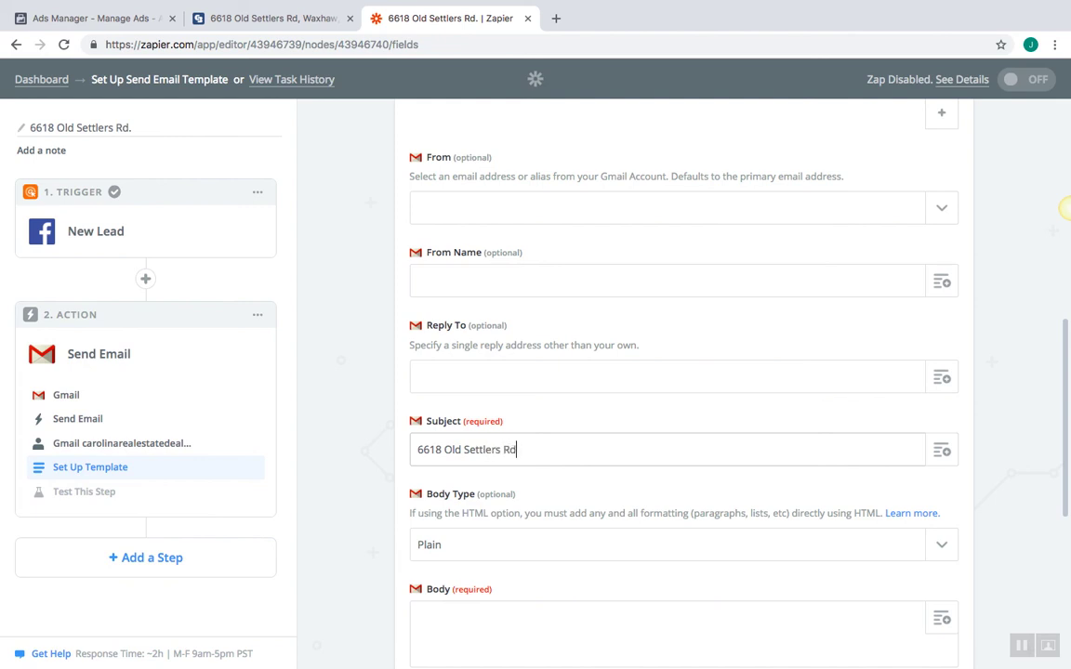
Write a body congratulating the recipient on a new lead from The Mortgage Smith Team
scroll(524, 409, "down", 2)
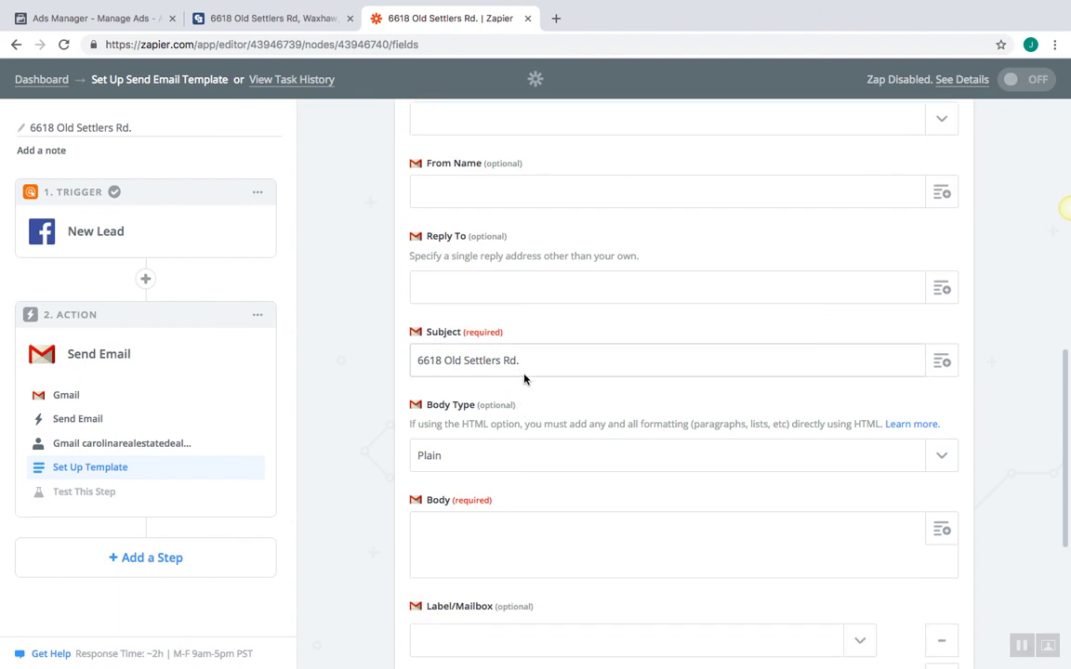
scroll(535, 392, "down", 2)
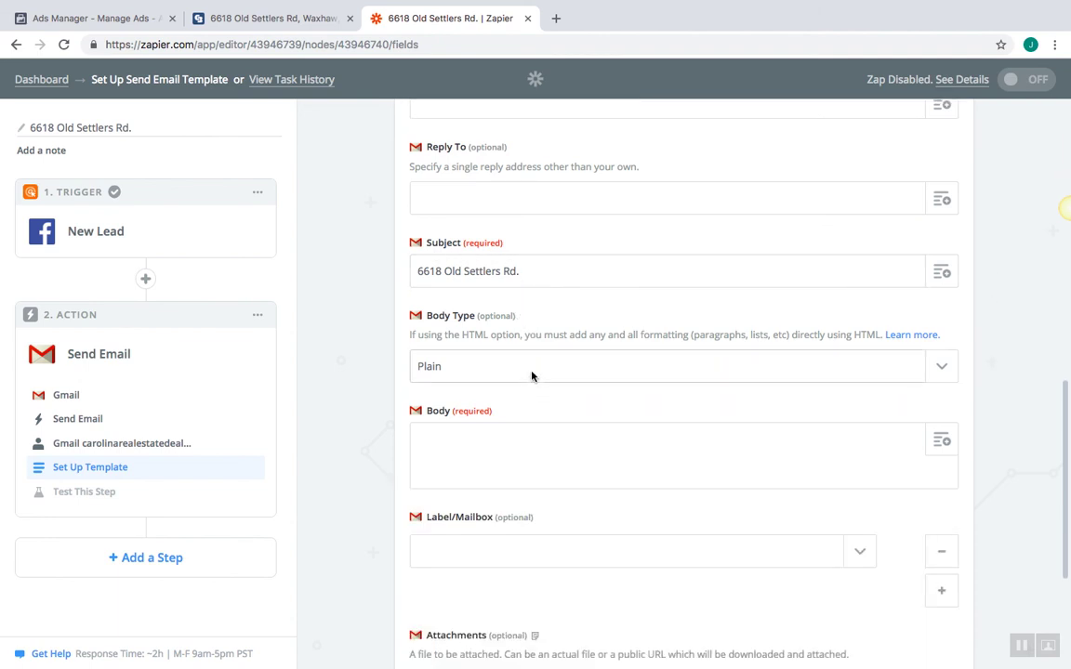
left_click(536, 447)
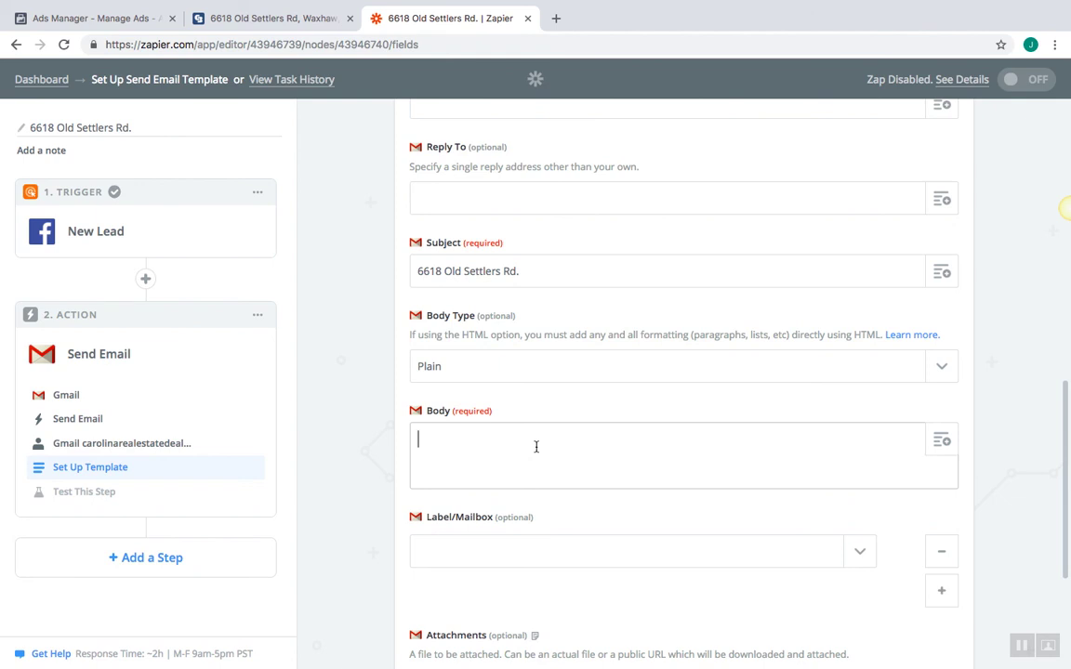
type("Con")
type("Congrats!")
type("  You hae")
type("ve a new ")
type("lead!")
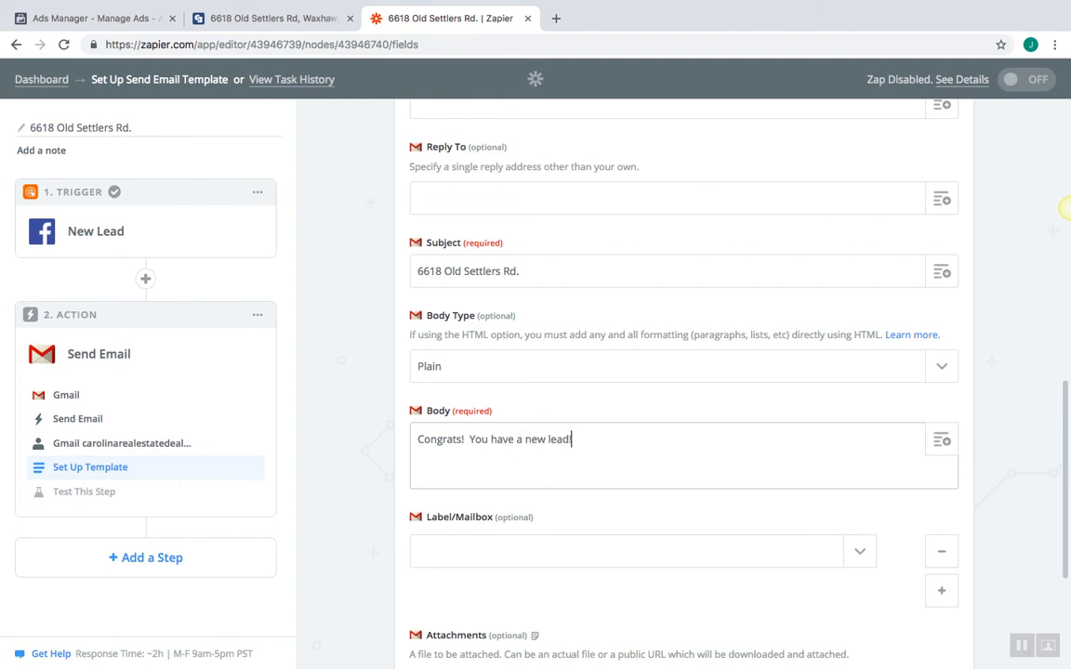
type(" from John Smith at T")
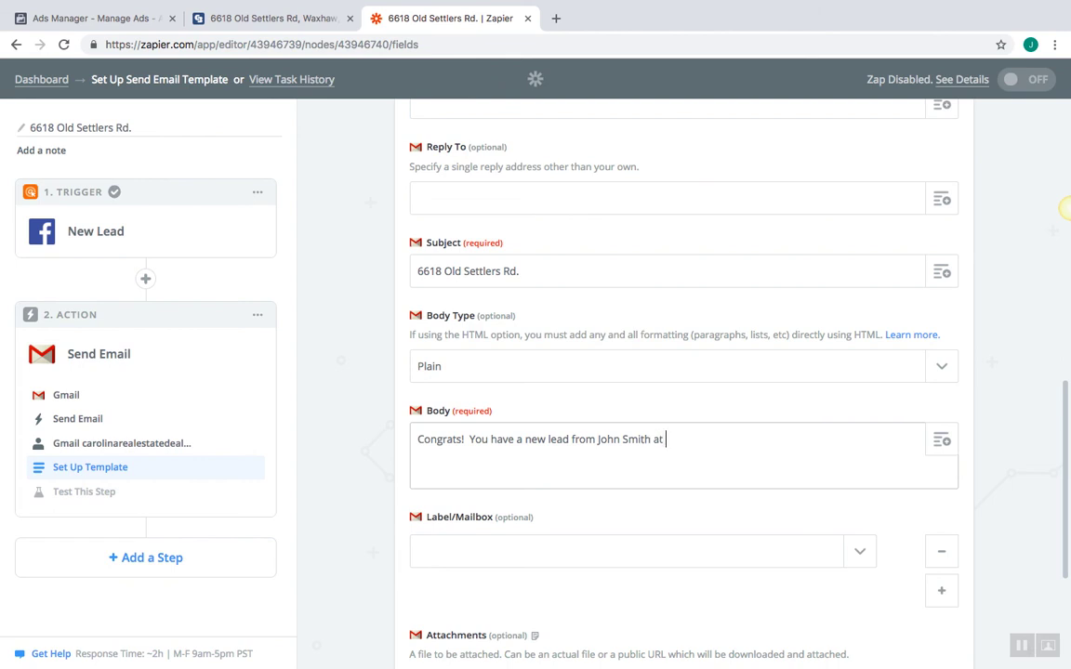
key("BackSpace")
key("BackSpace")
key("BackSpace")
key("BackSpace")
type("!")
key("BackSpace")
type("of The Mortgage Smith Team!")
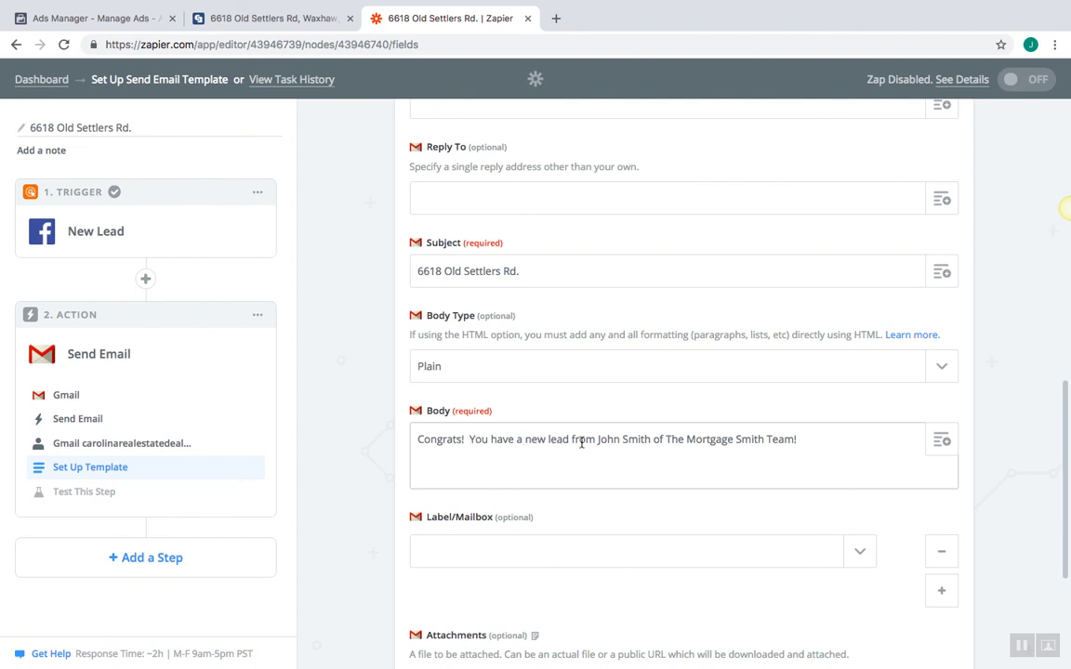
left_click(811, 442)
left_click_drag(1064, 390, 1068, 421)
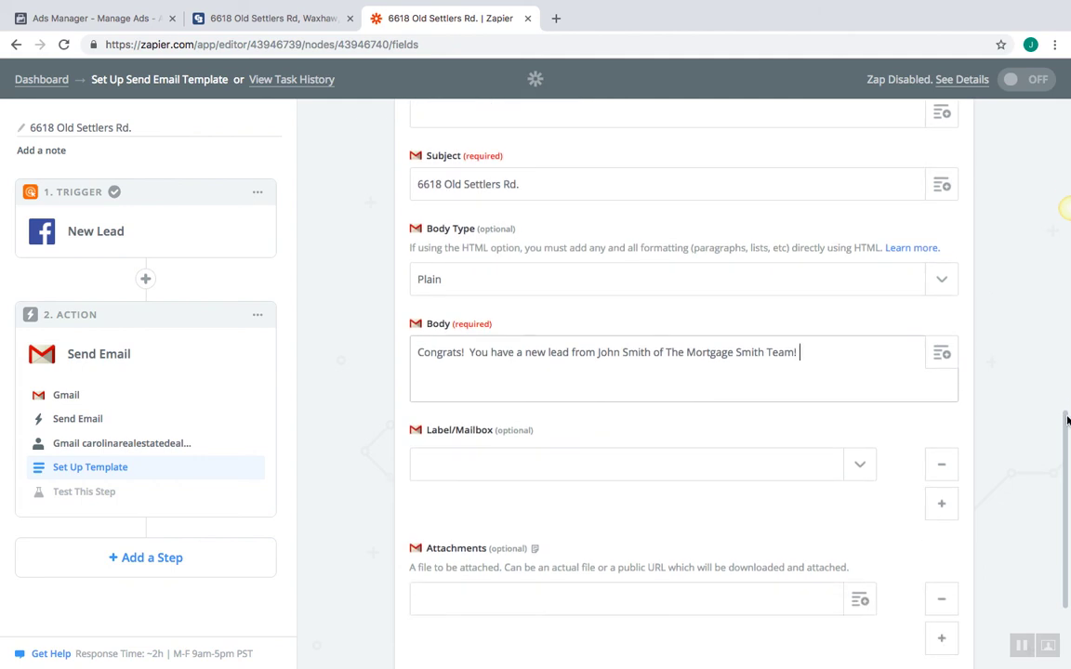
key("Return")
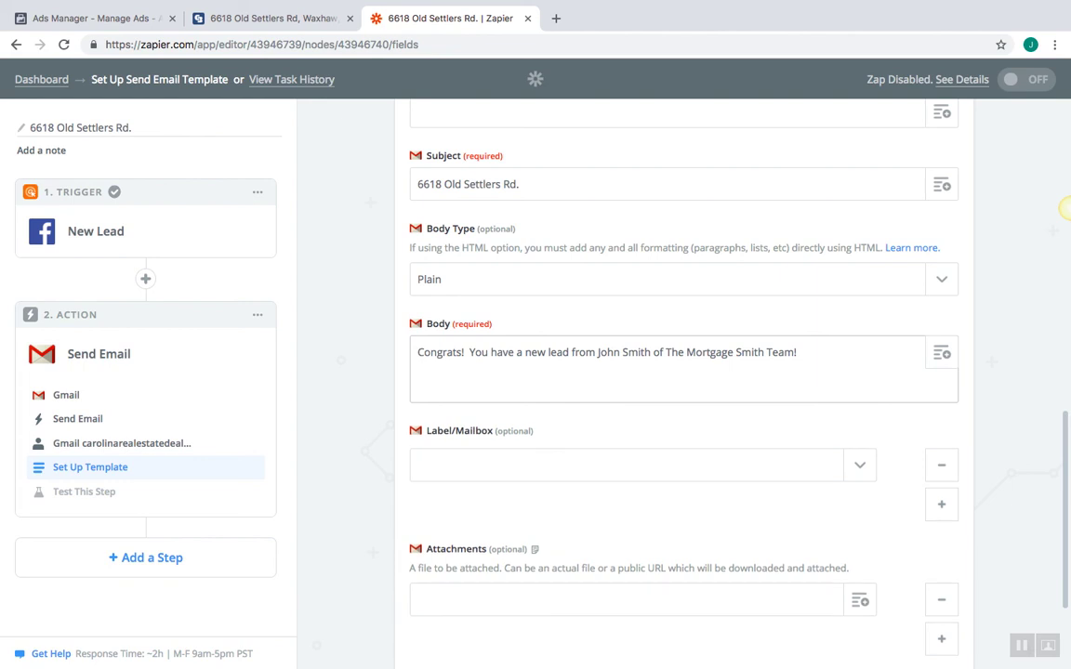
left_click(943, 355)
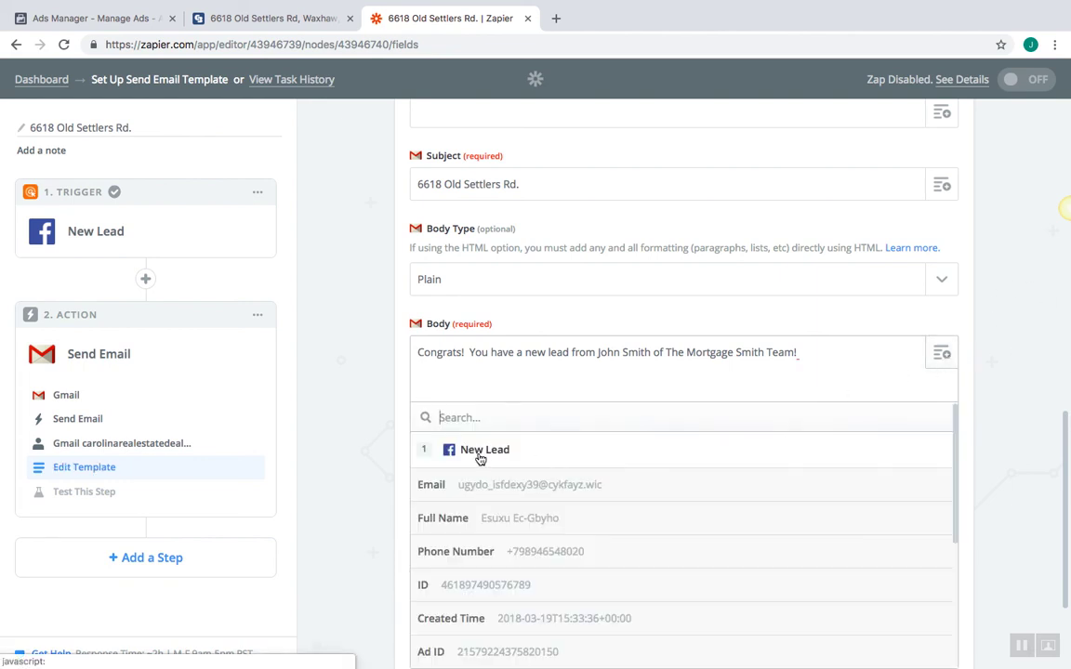
Insert the lead's Full Name, Email and Phone Number fields into the body, each on its own line
left_click(488, 519)
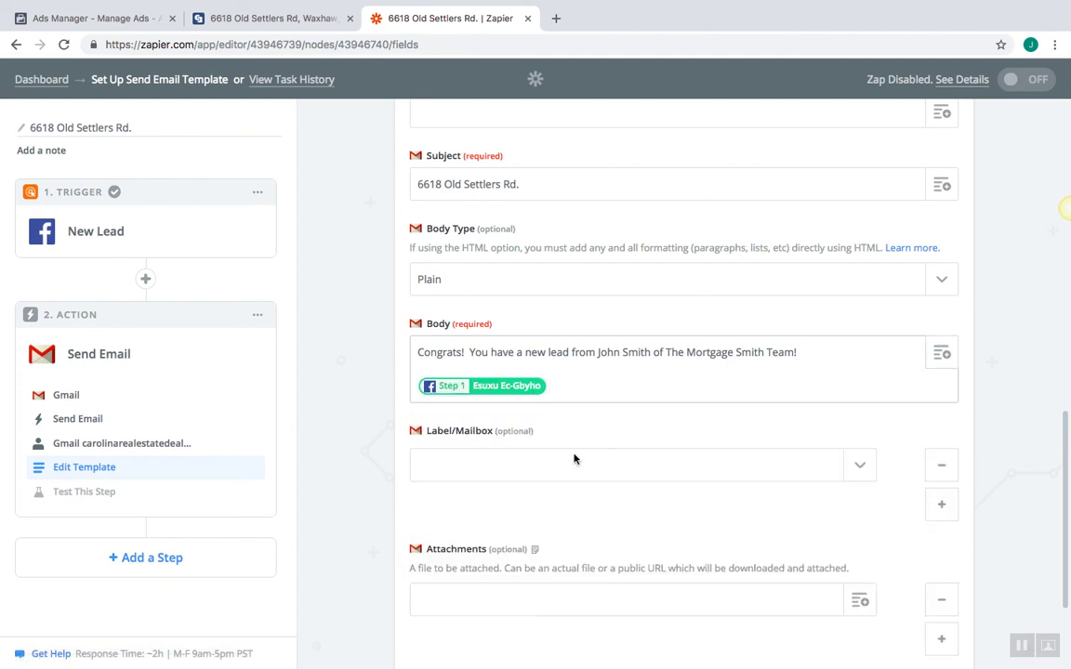
key("Return")
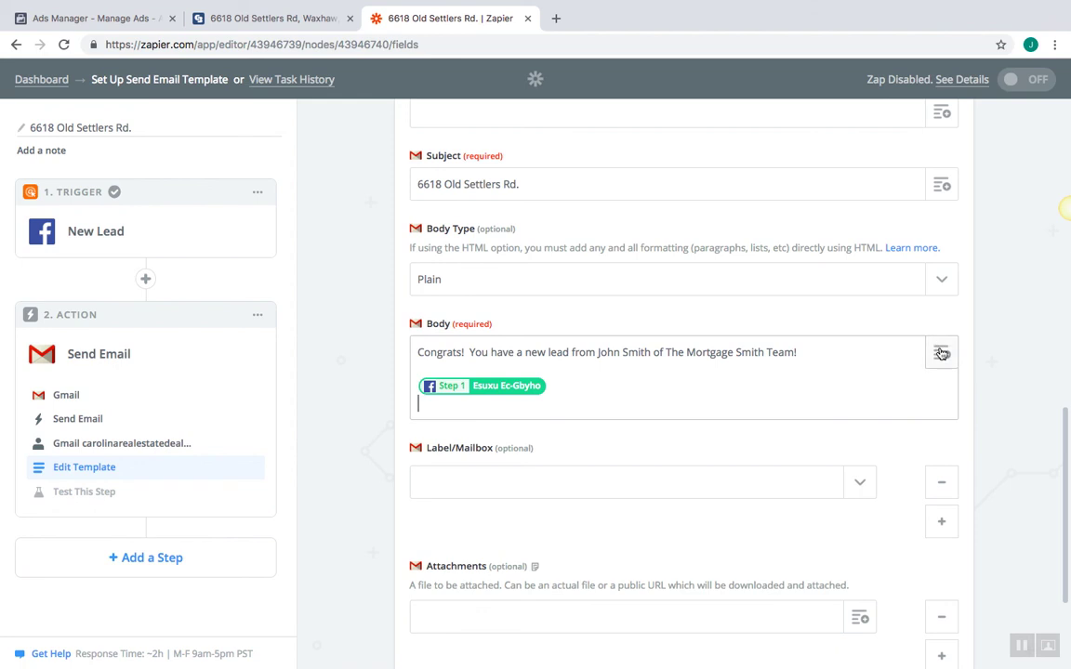
left_click(941, 352)
left_click(592, 503)
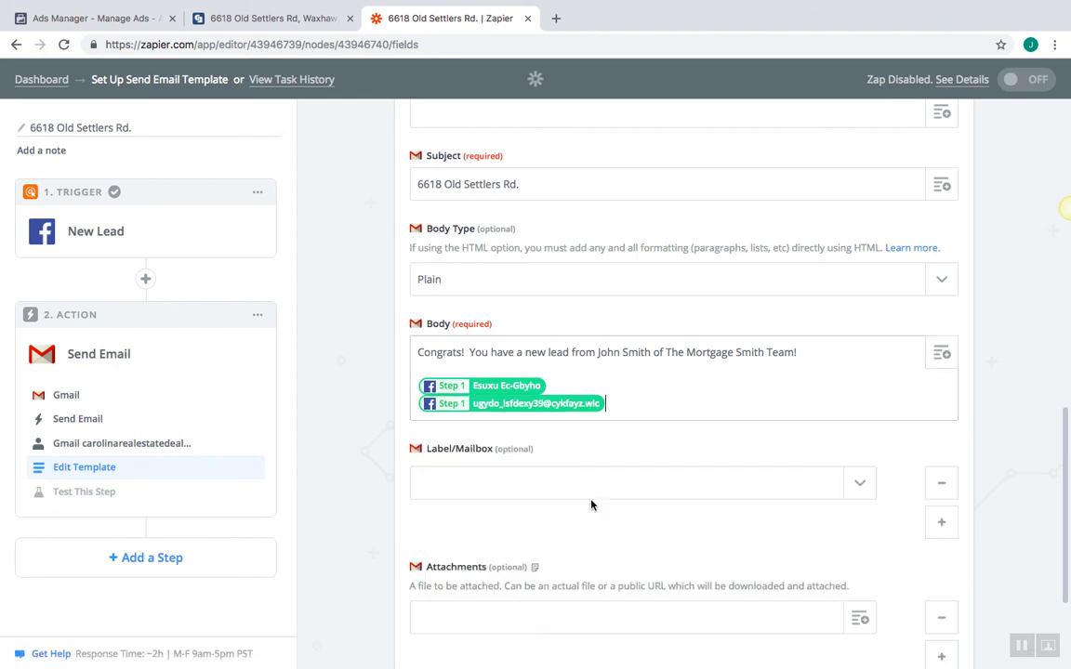
key("Return")
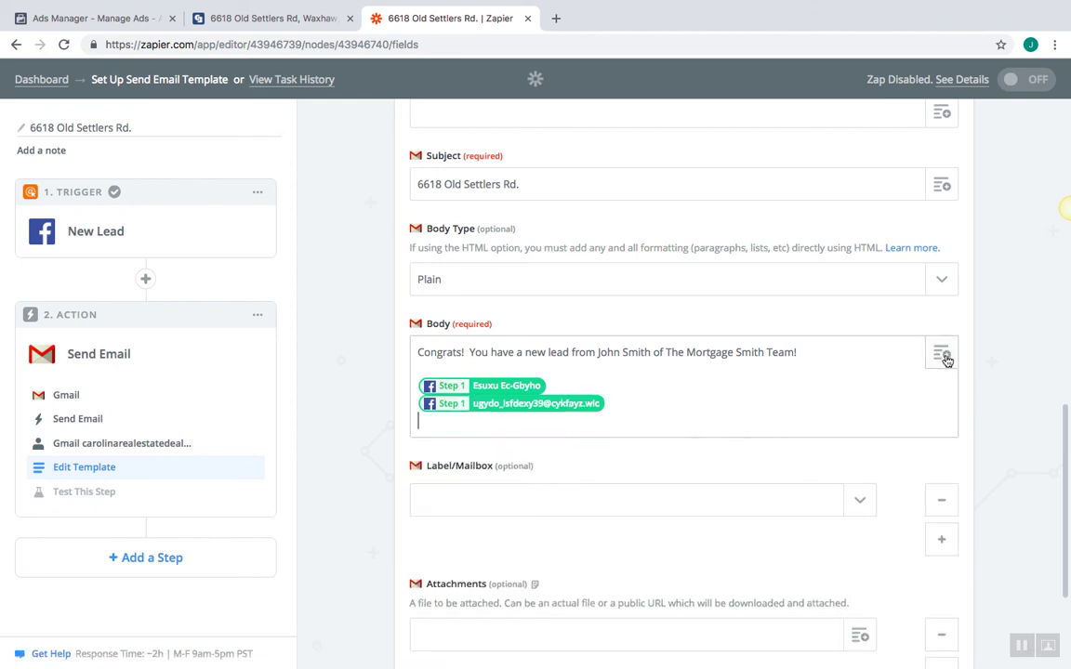
left_click(942, 356)
left_click(604, 589)
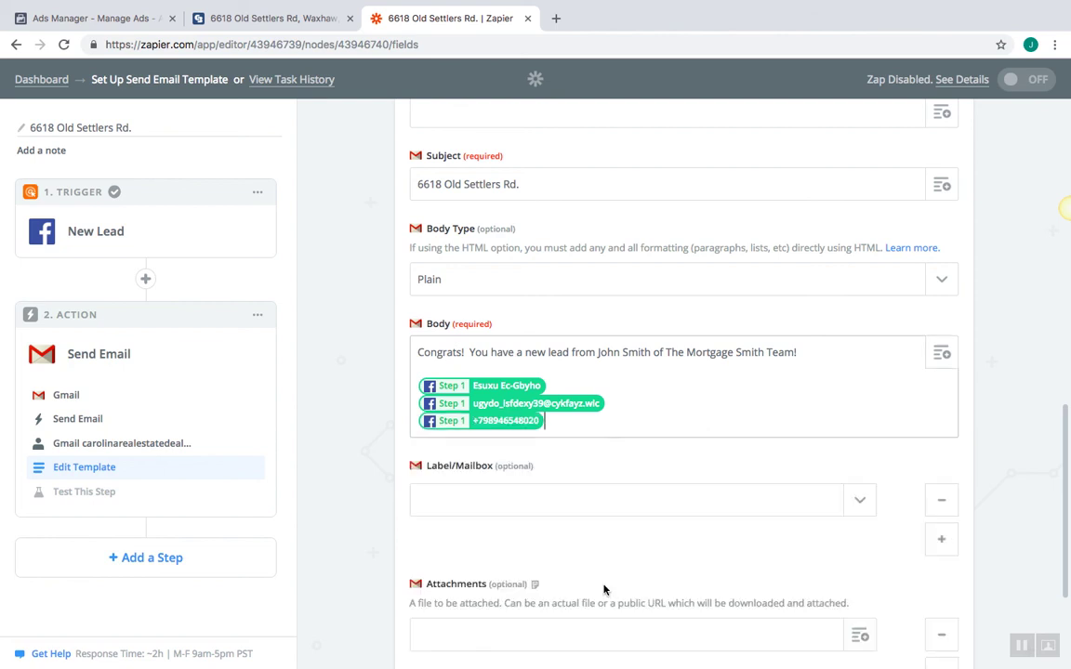
key("Return")
key("Return")
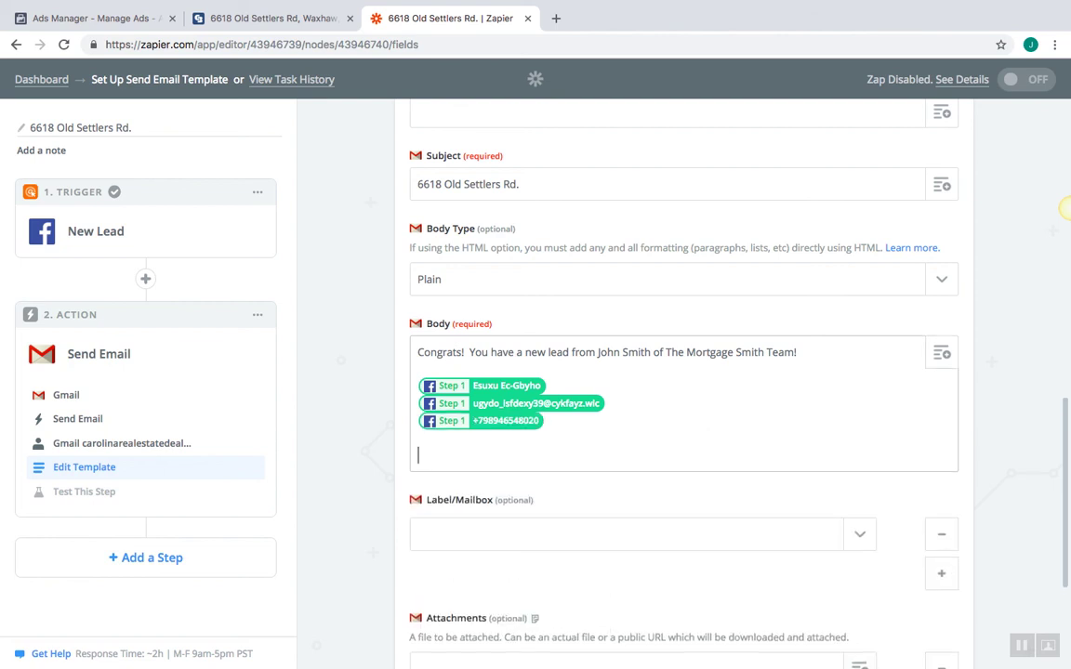
Add a 'Property Link:' line below the fields and switch to Ads Manager
type("Property Lin")
key("BackSpace")
key("BackSpace")
type("ink:")
left_click(82, 22)
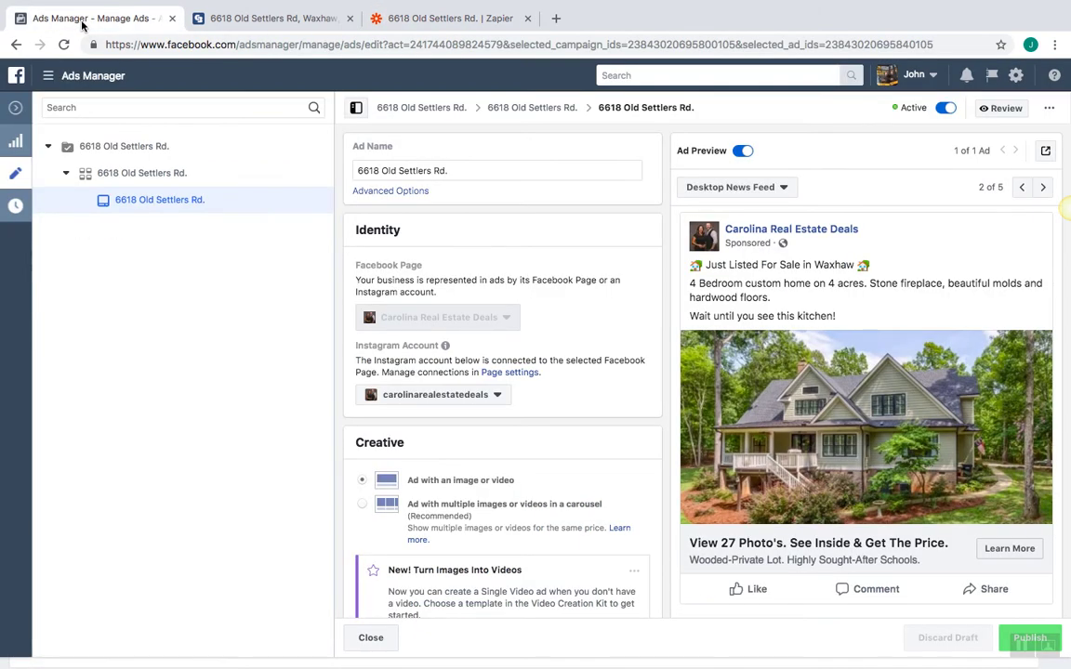
left_click(269, 18)
right_click(274, 48)
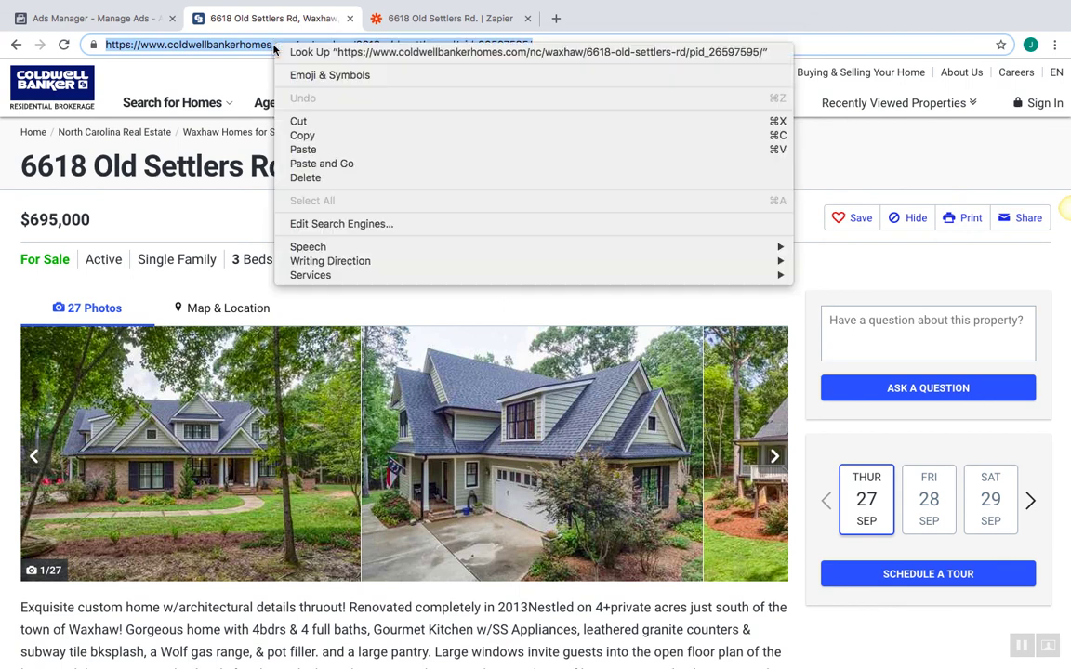
left_click(275, 123)
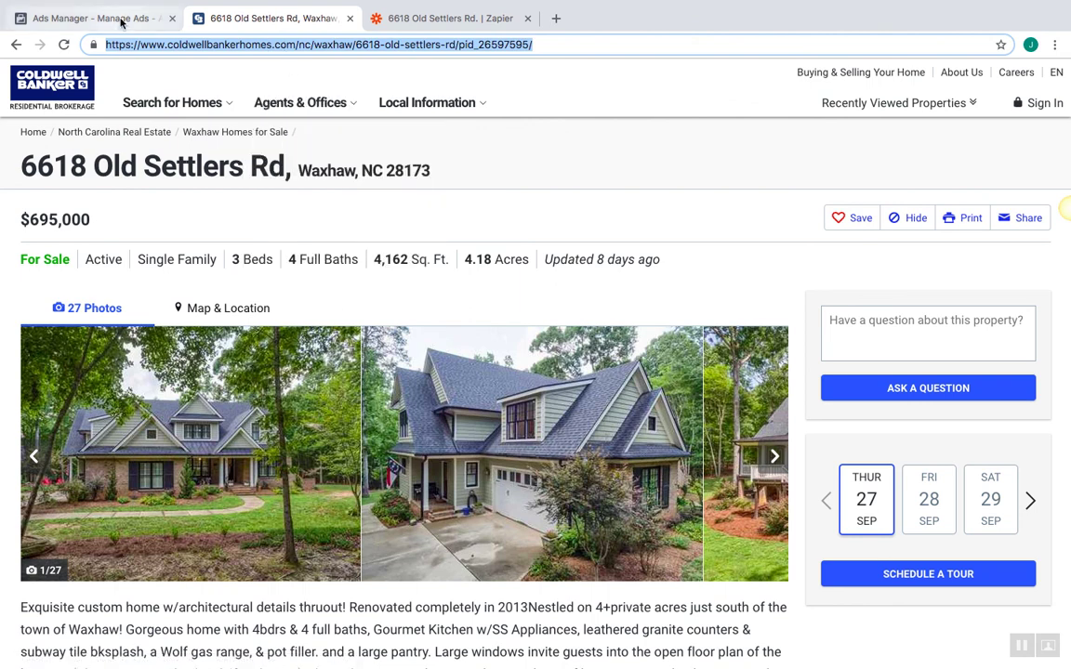
left_click(419, 20)
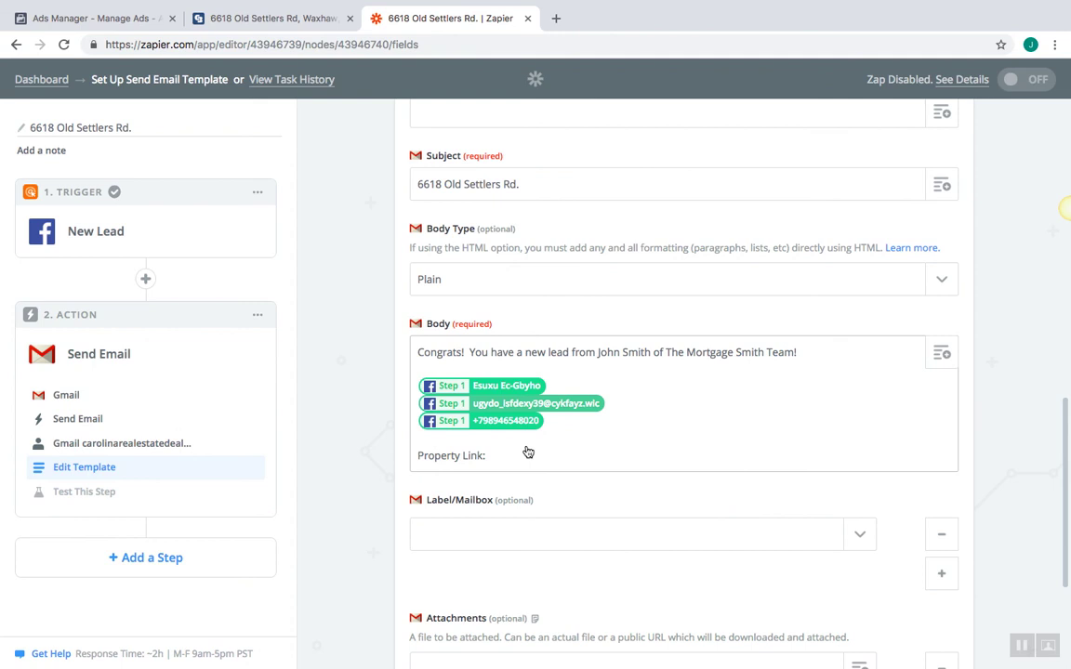
Paste the Coldwell Banker listing link after 'Property Link:' and continue to the test step
right_click(503, 461)
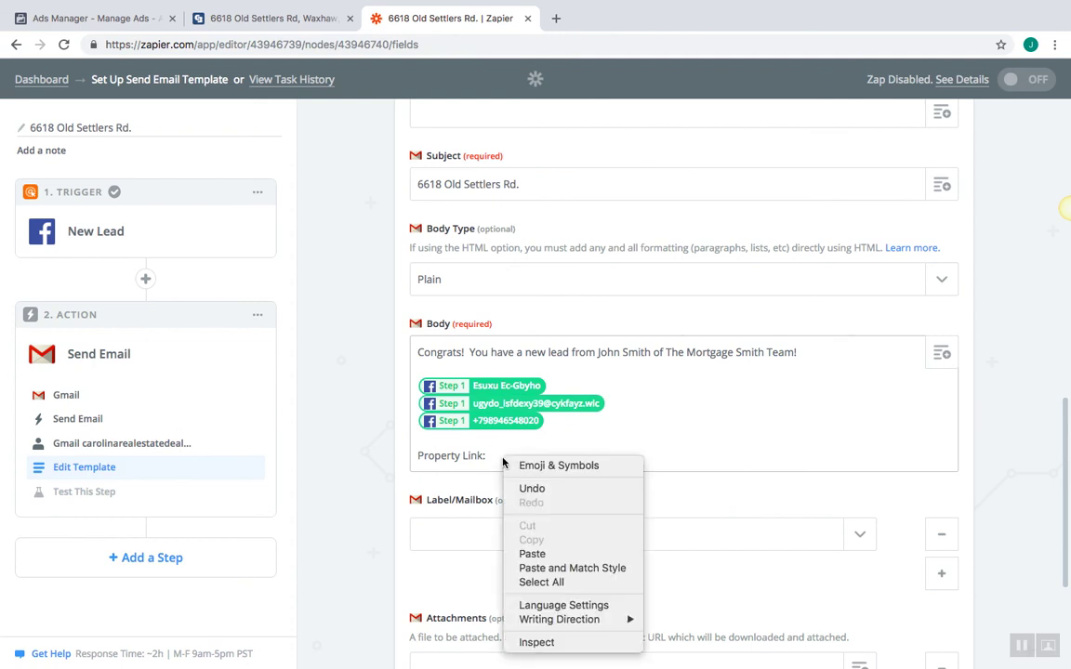
left_click(532, 554)
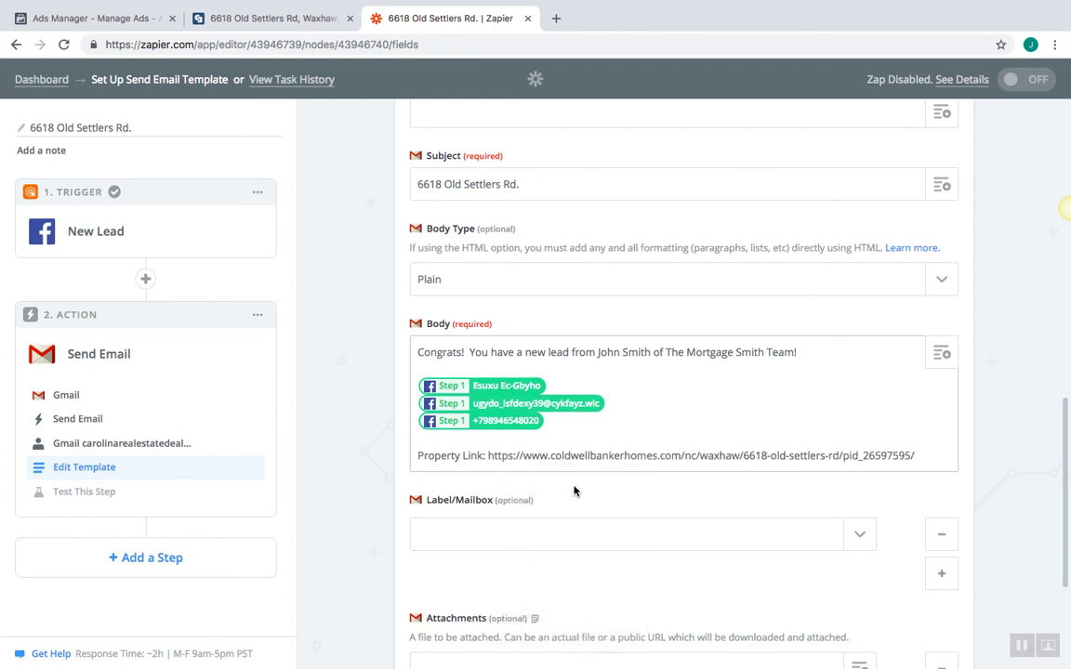
key("super+Left")
left_click(675, 434)
left_click(947, 341)
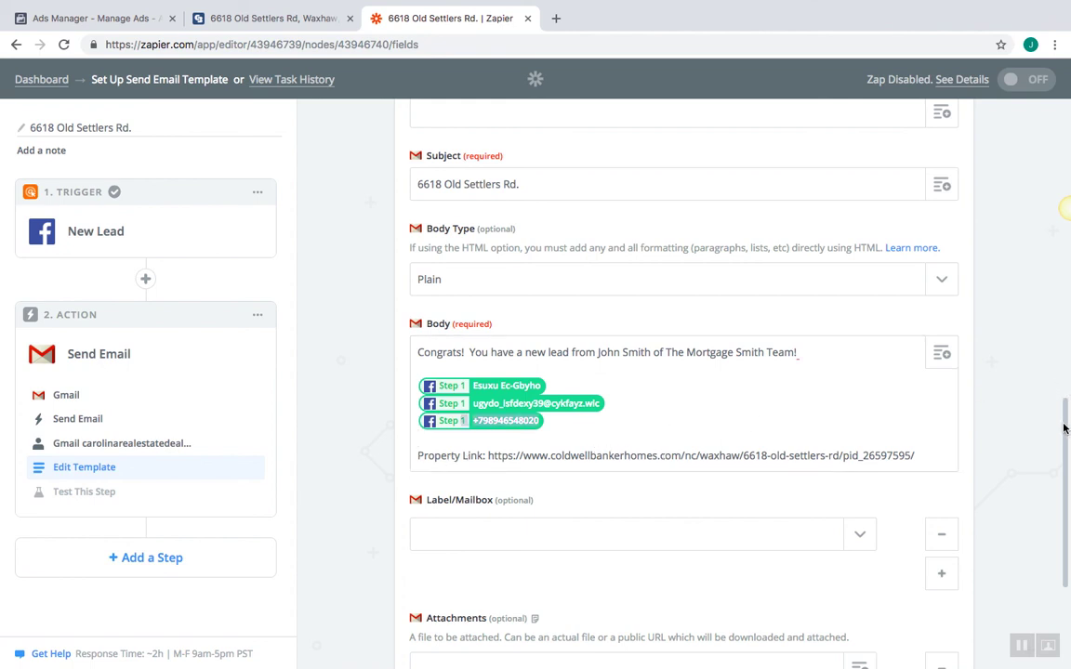
scroll(1066, 428, "down", 5)
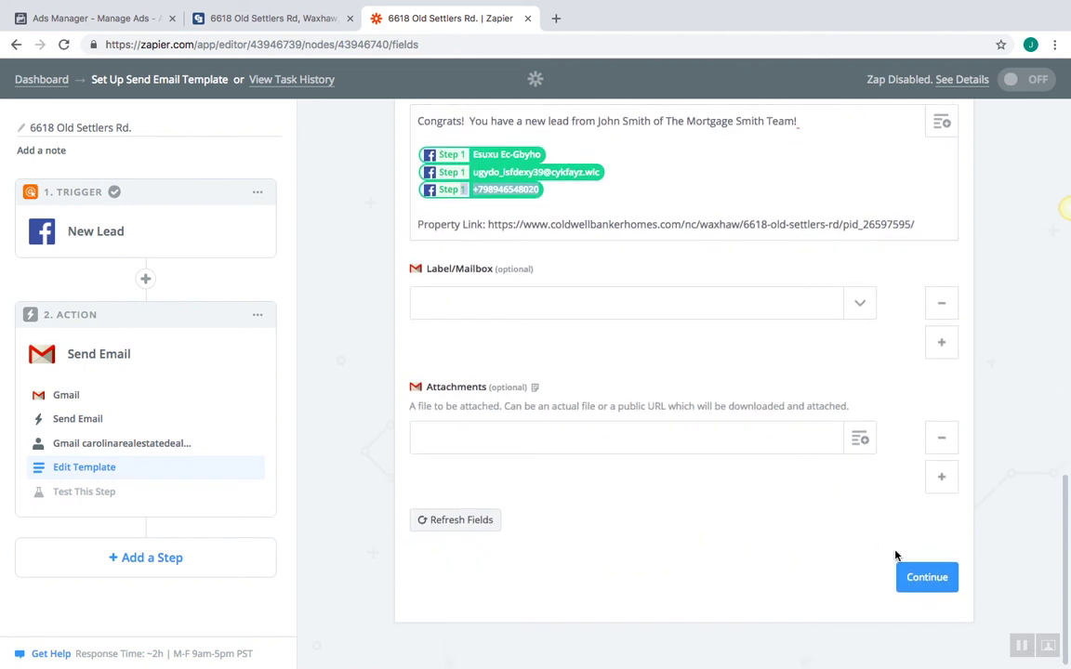
left_click(926, 578)
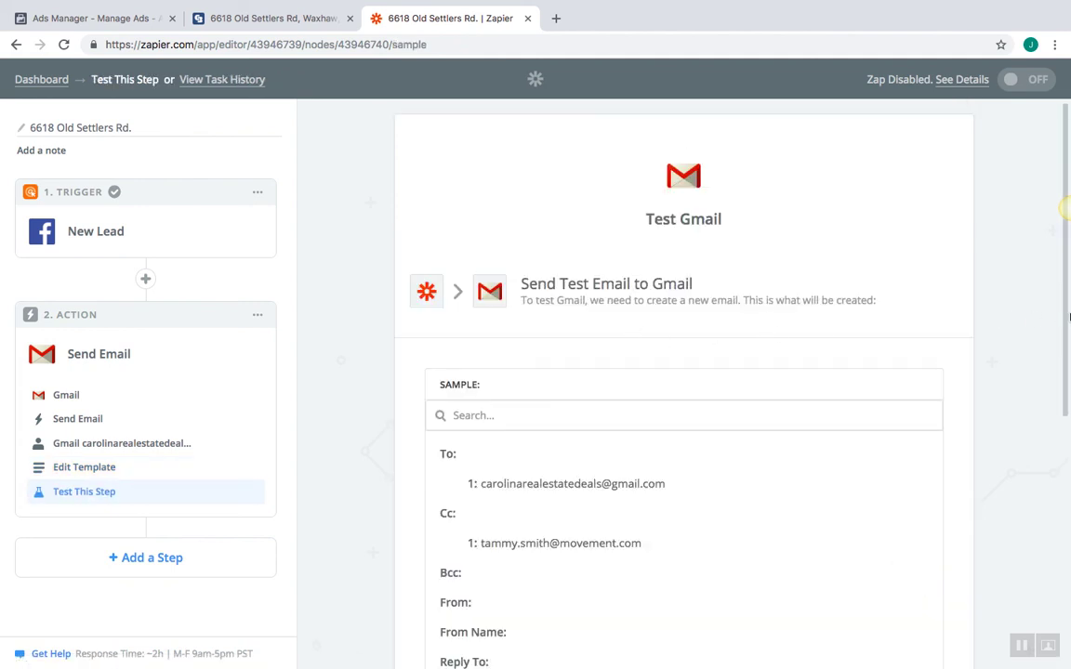
Review the sample email, send the test email to Gmail, and finish the step
left_click_drag(1067, 314, 1068, 409)
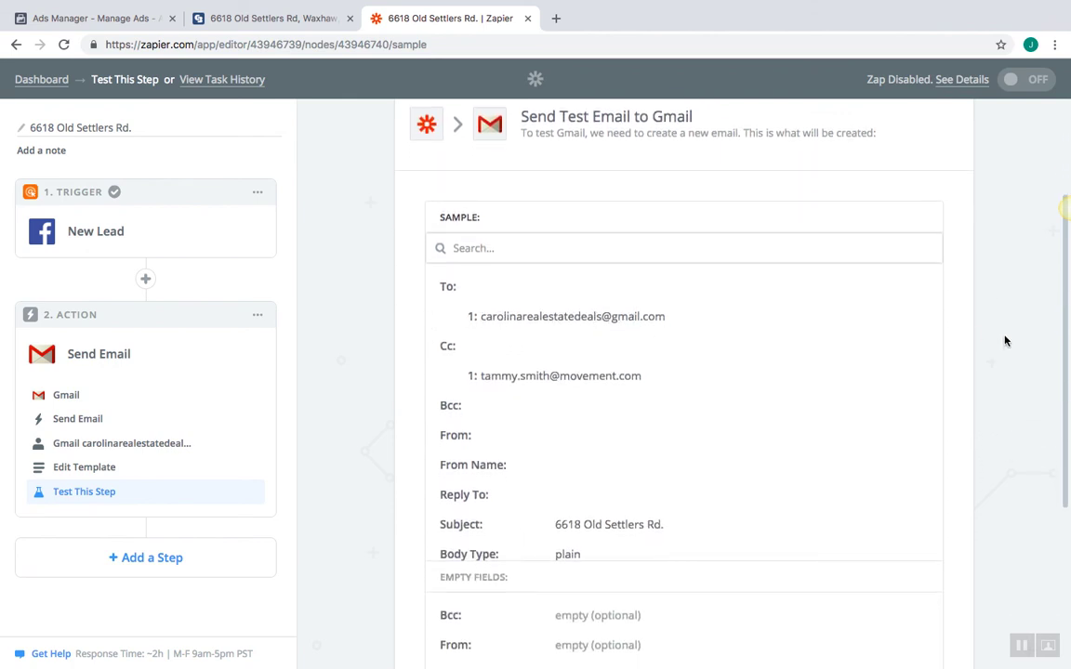
left_click_drag(1067, 338, 1066, 373)
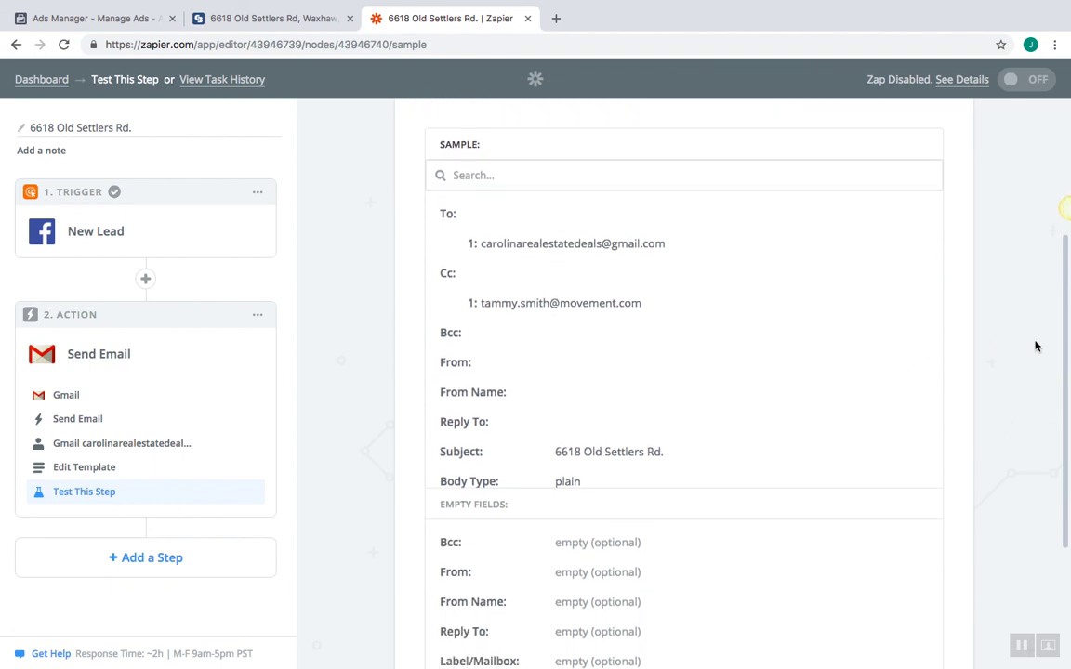
left_click_drag(1065, 334, 1065, 396)
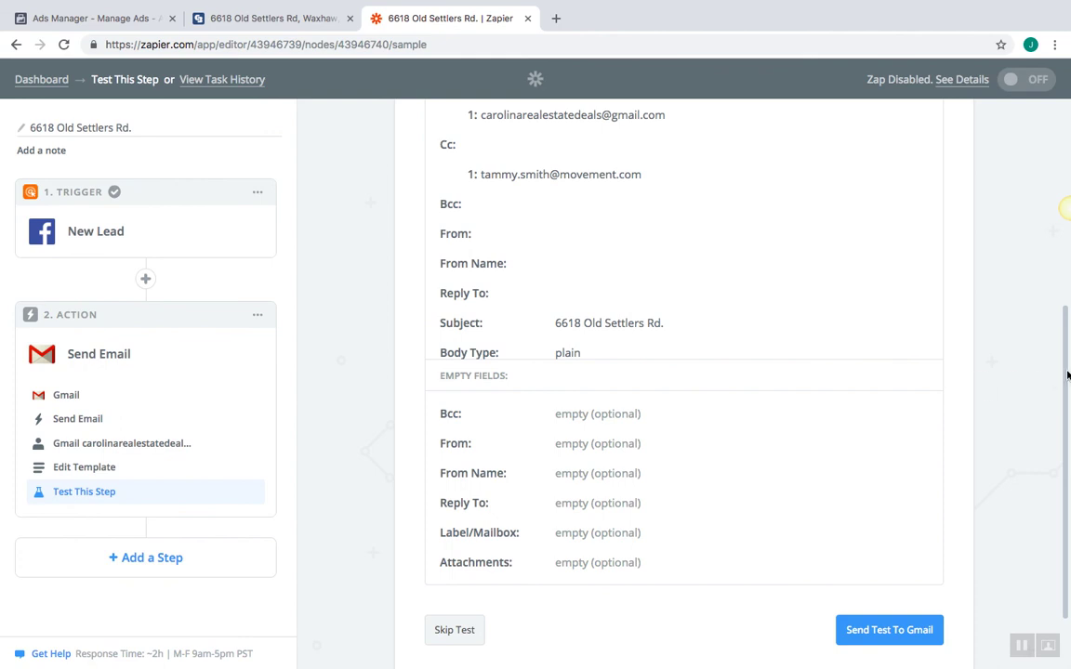
left_click_drag(1067, 374, 1067, 415)
left_click_drag(440, 432, 489, 431)
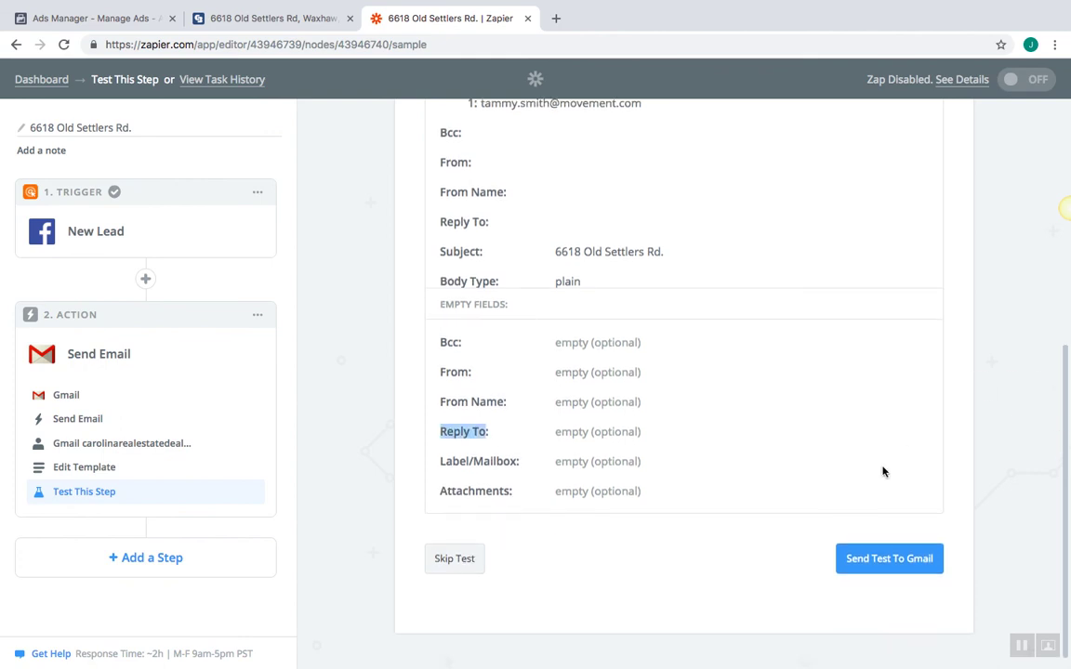
left_click(880, 560)
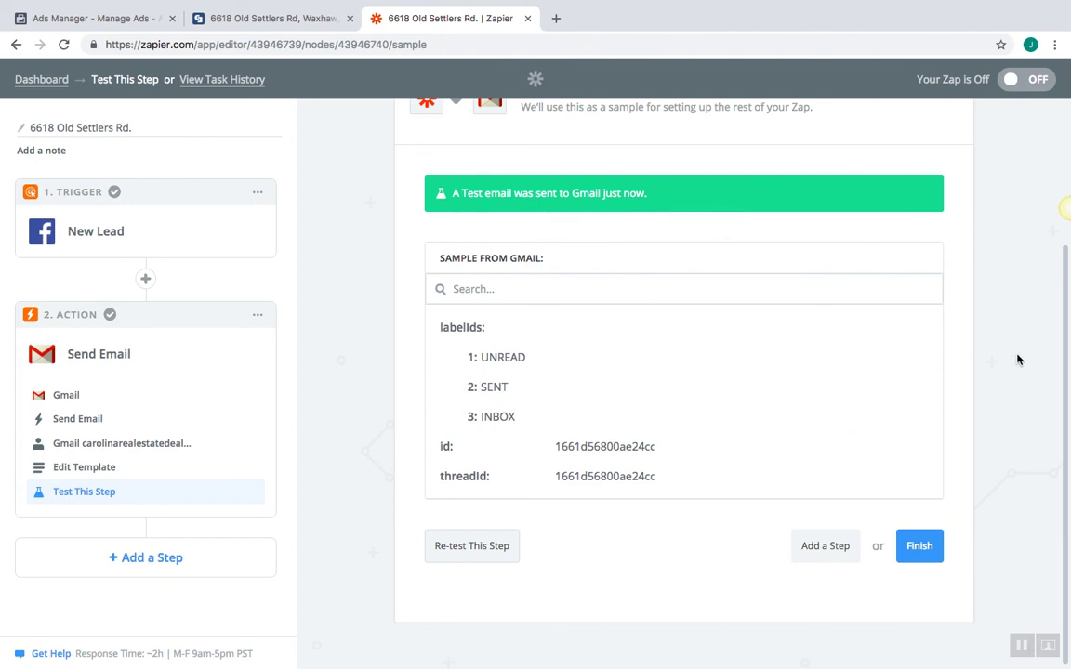
left_click(919, 549)
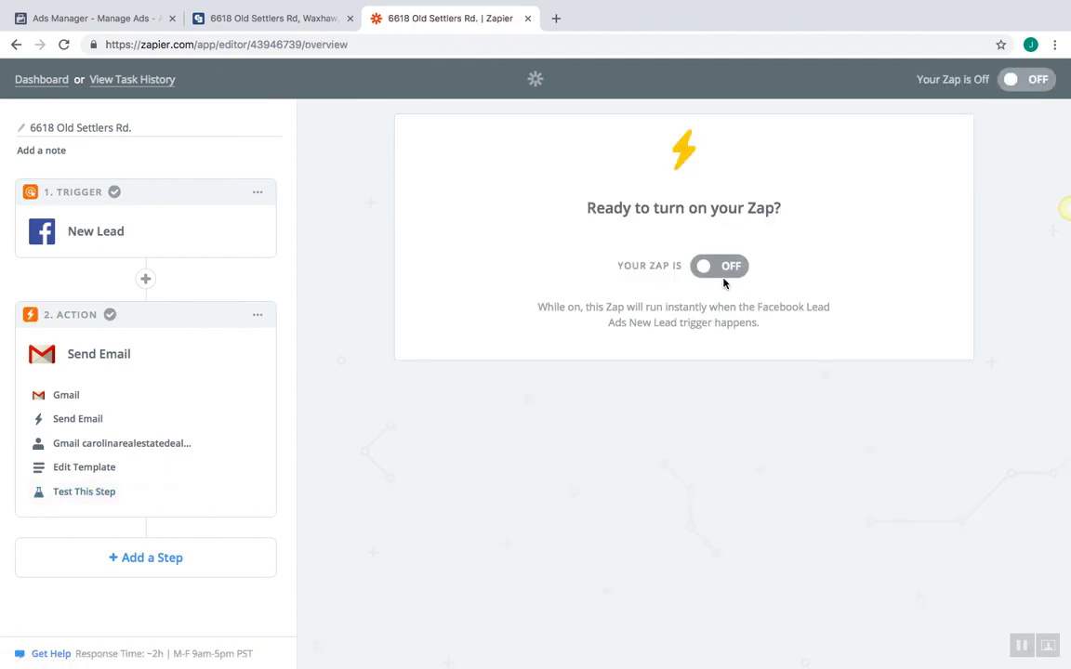
Toggle the zap on, compare monthly and annual Starter plan pricing, then close the Zapier tab
left_click(731, 268)
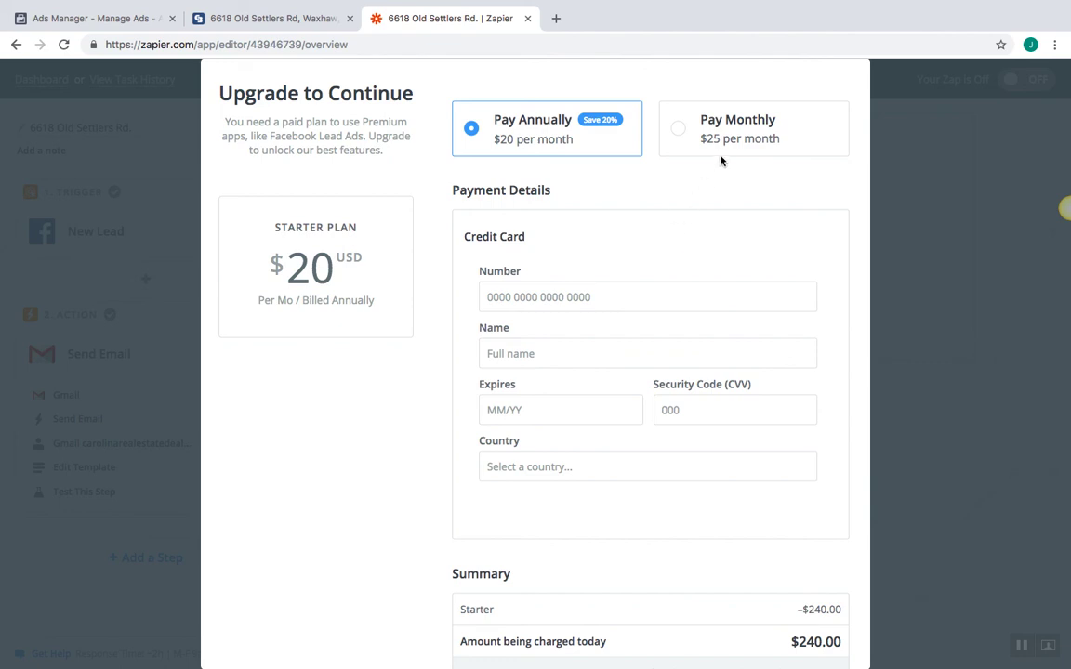
left_click(682, 129)
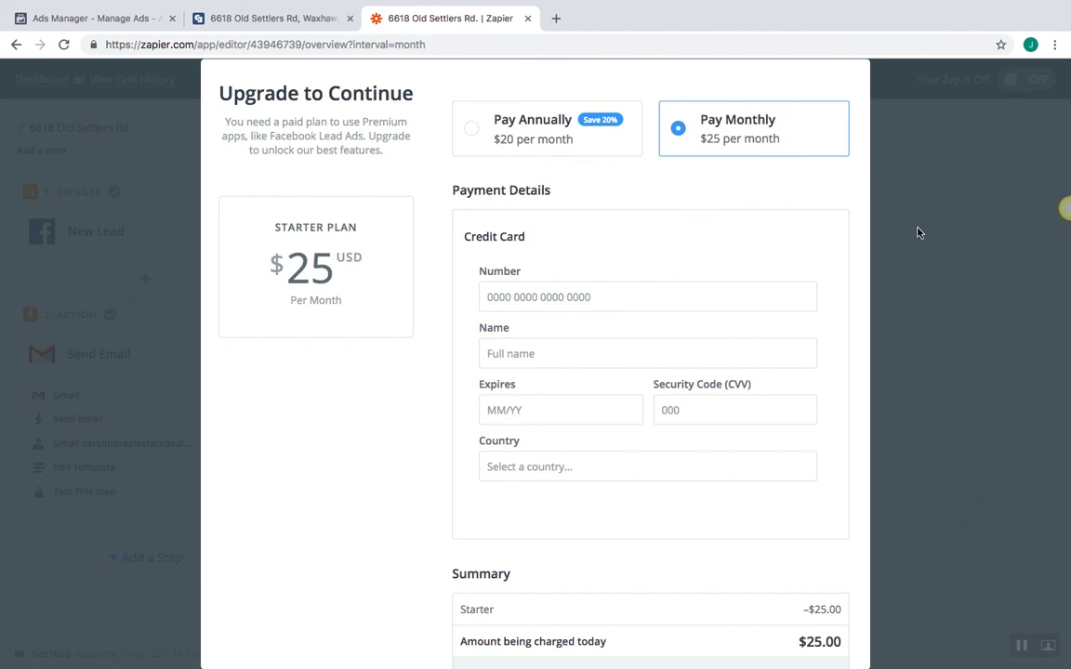
left_click(476, 134)
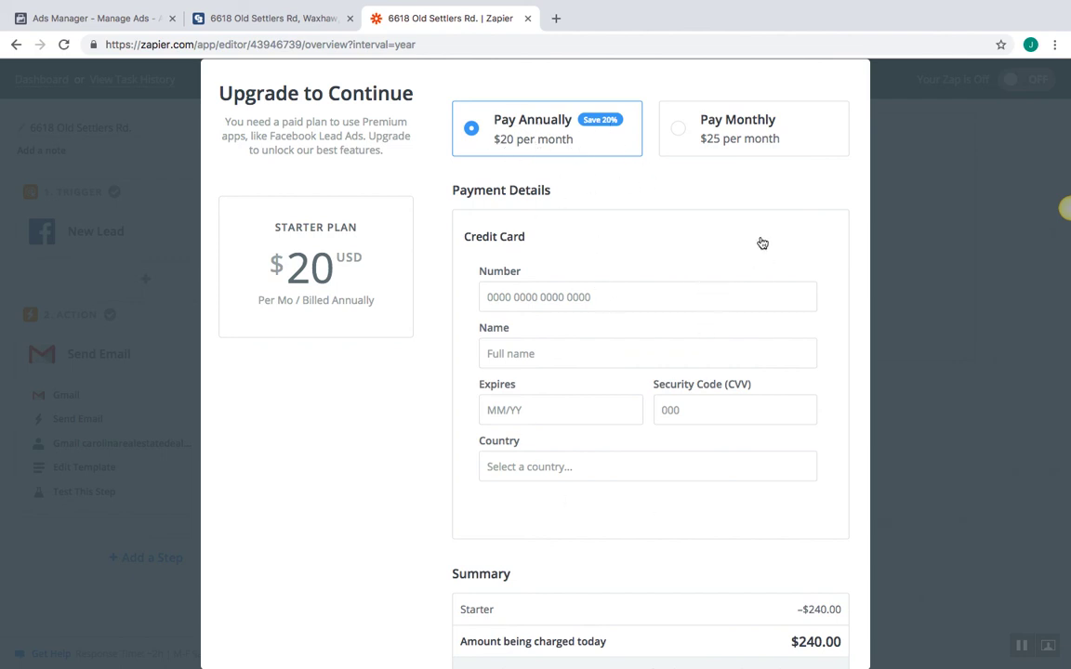
left_click(679, 136)
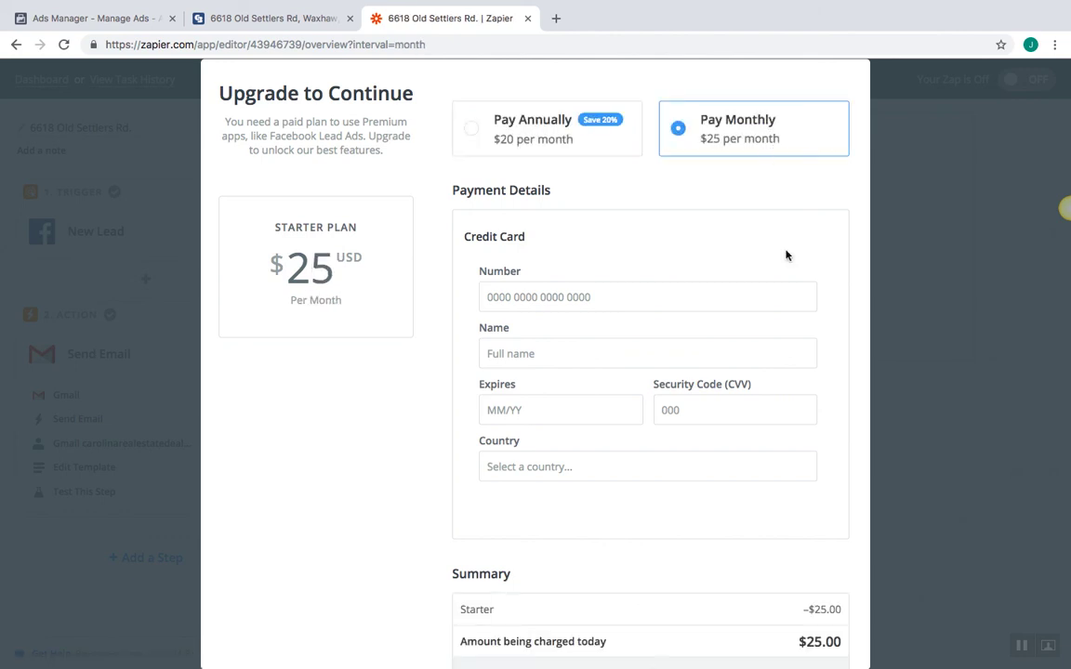
left_click(472, 132)
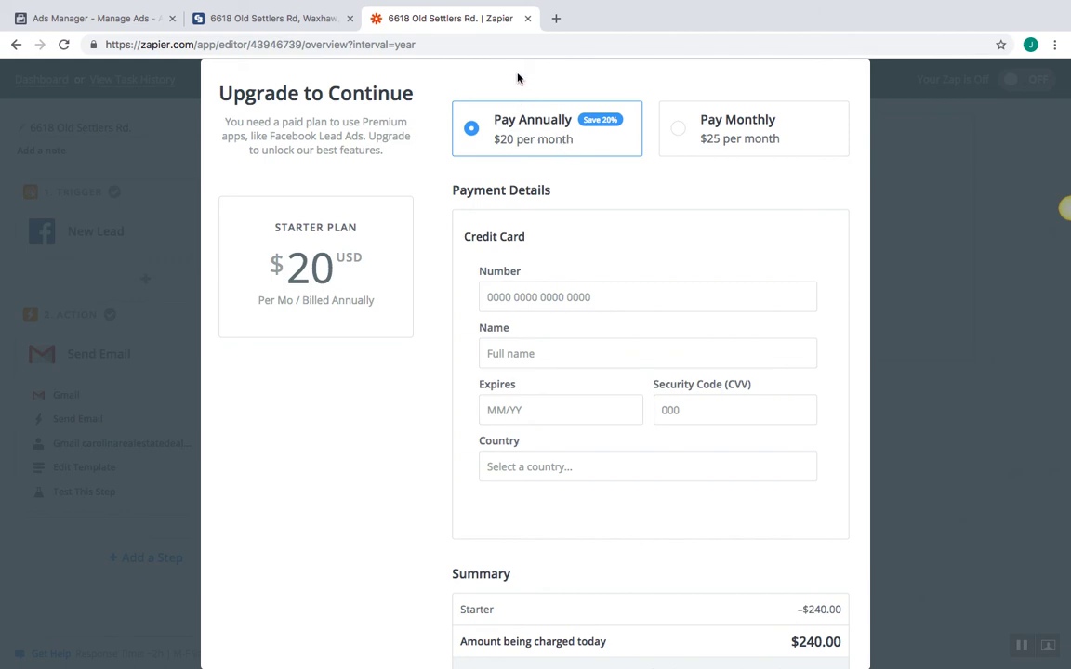
middle_click(474, 17)
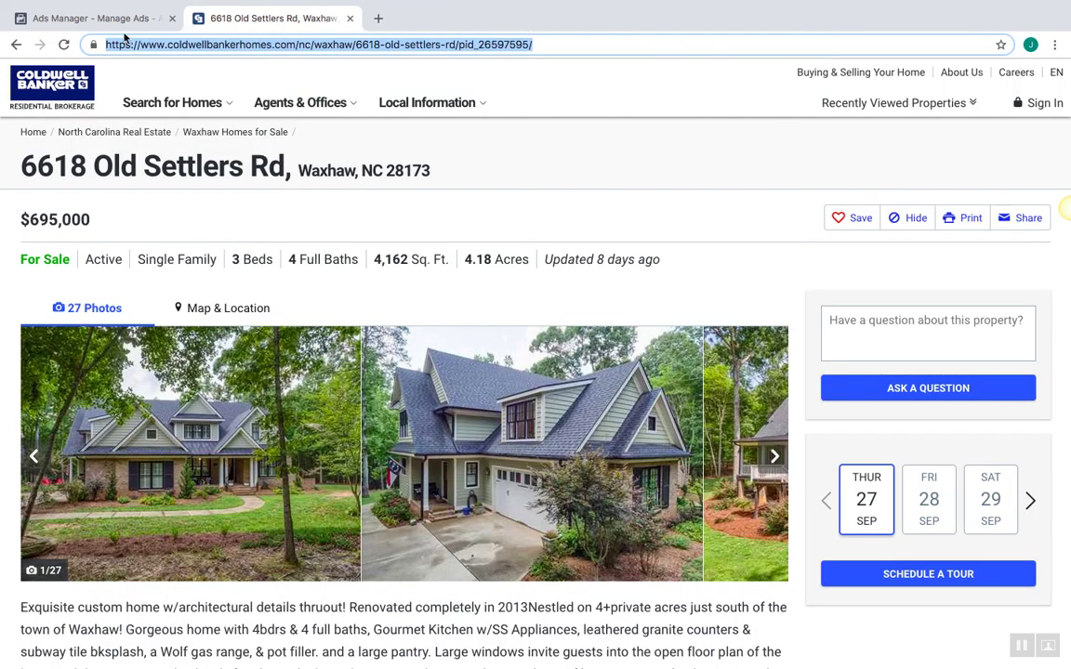
left_click(128, 20)
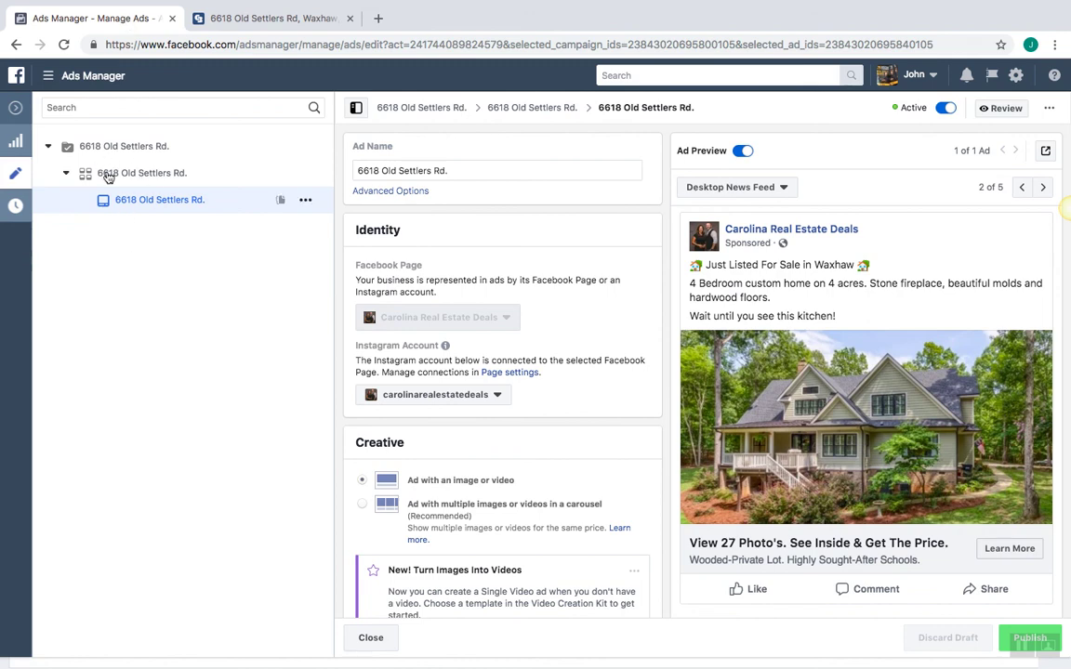
left_click(16, 104)
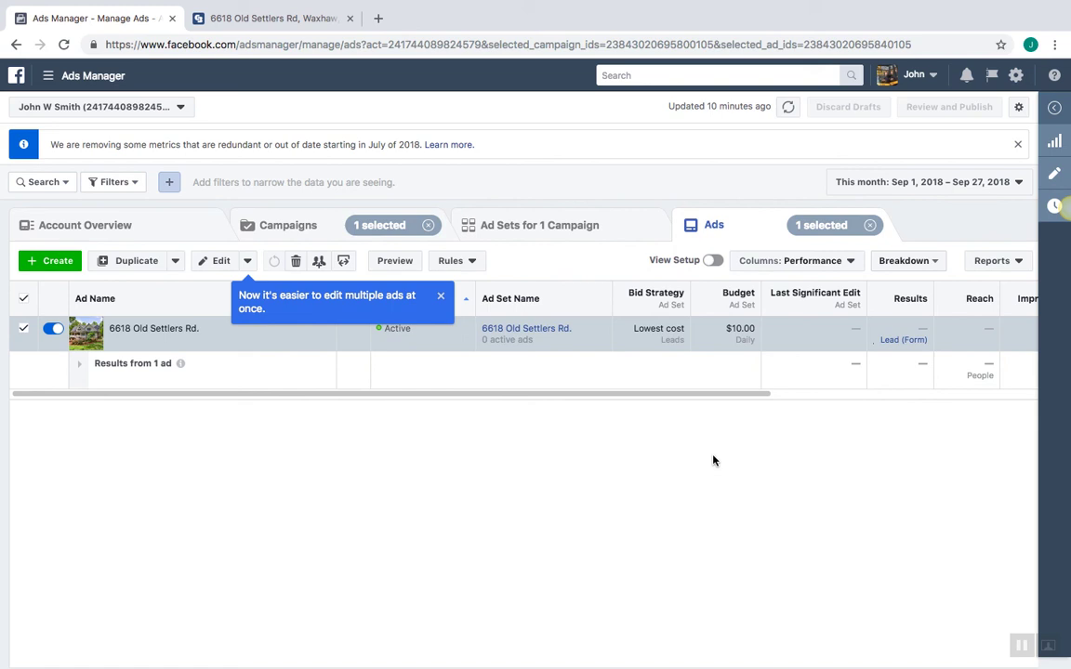
left_click(440, 296)
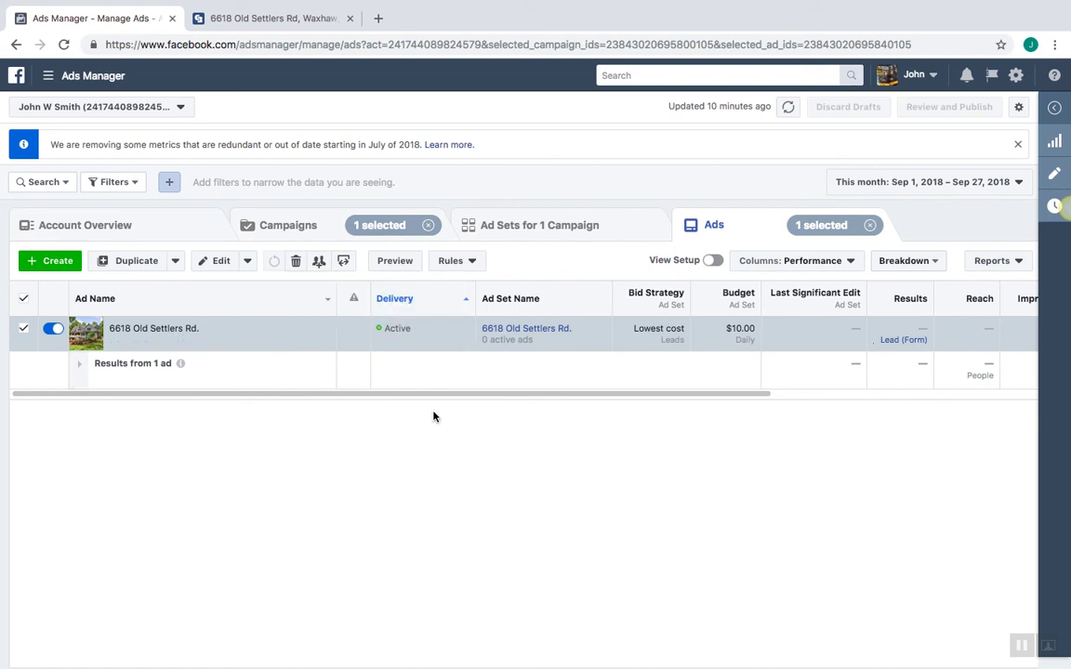